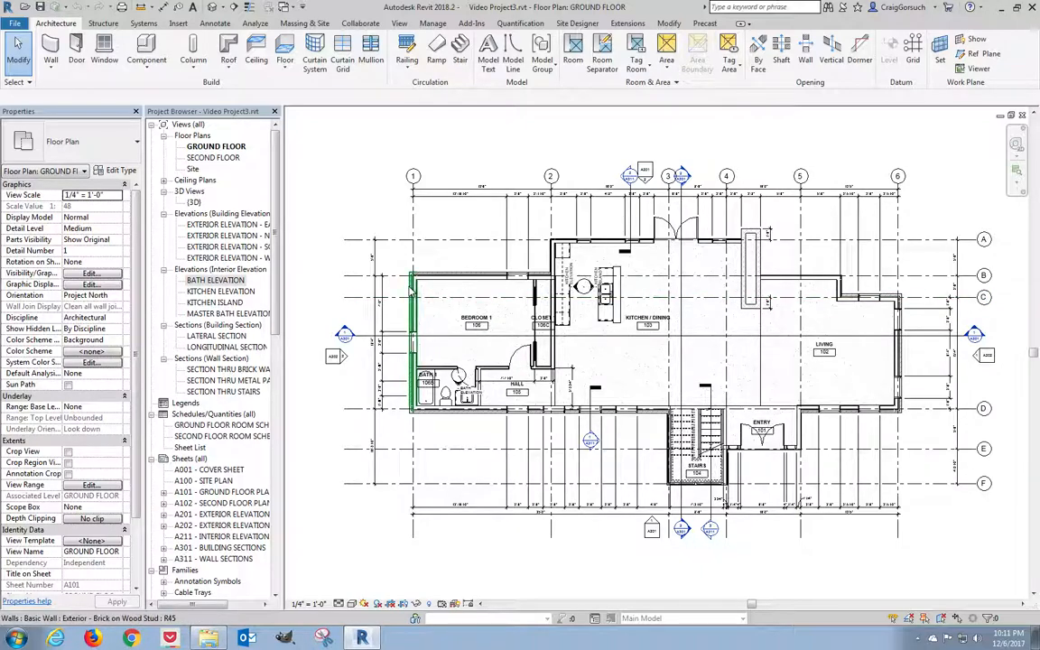
- Review the kitchen and bath elevation markers on the ground floor plan and the properties of the four interior elevation views
scroll(597, 278, up, 4)
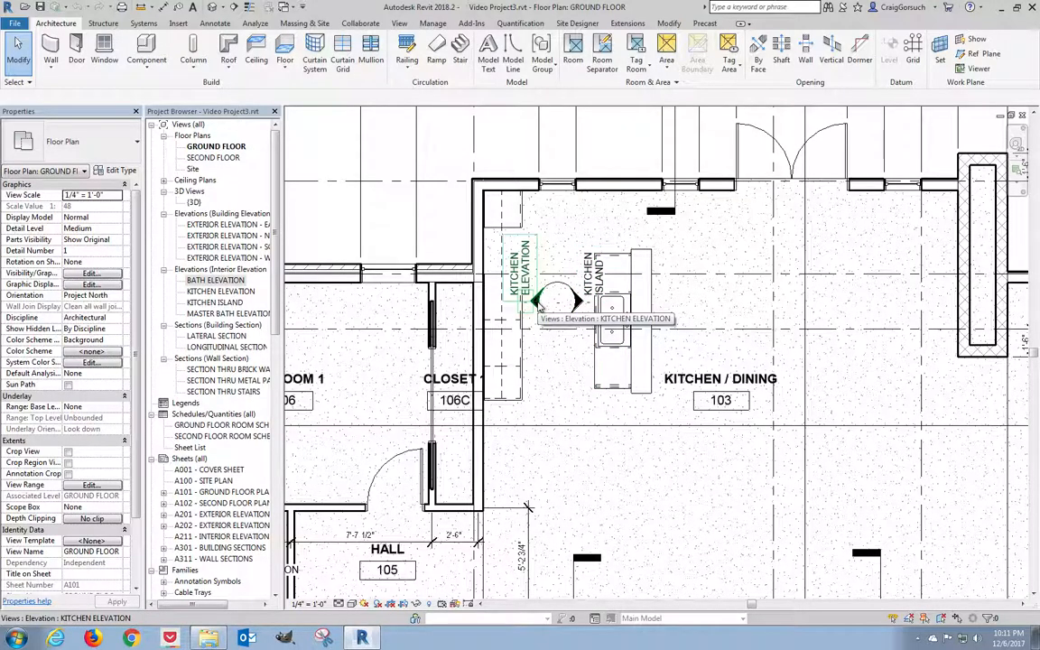
middle_drag(520, 369, 907, 217)
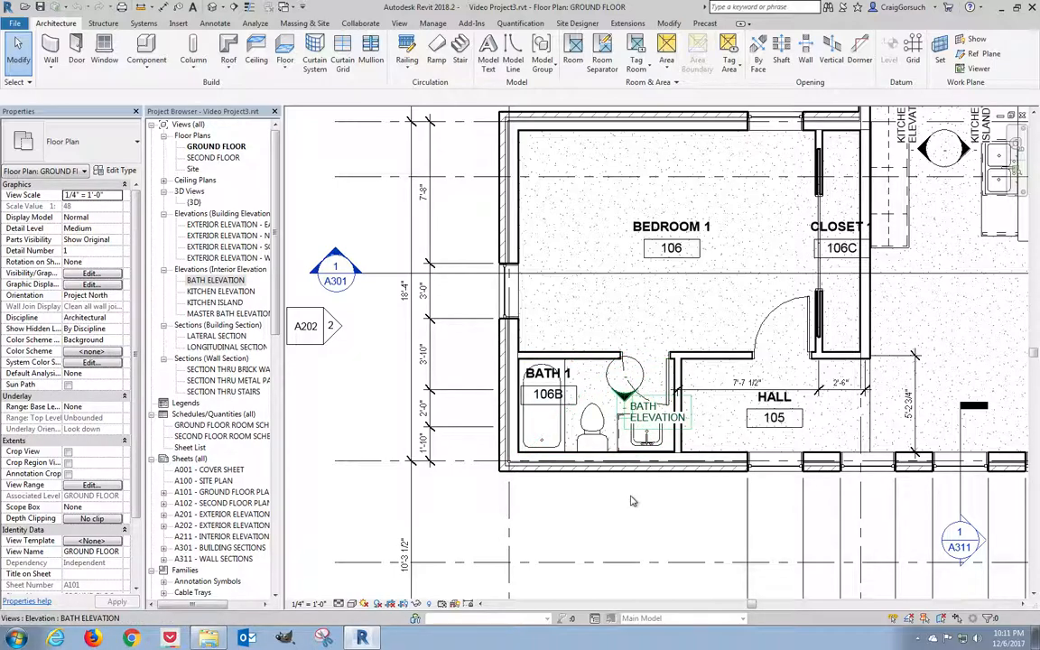
middle_drag(632, 519, 558, 540)
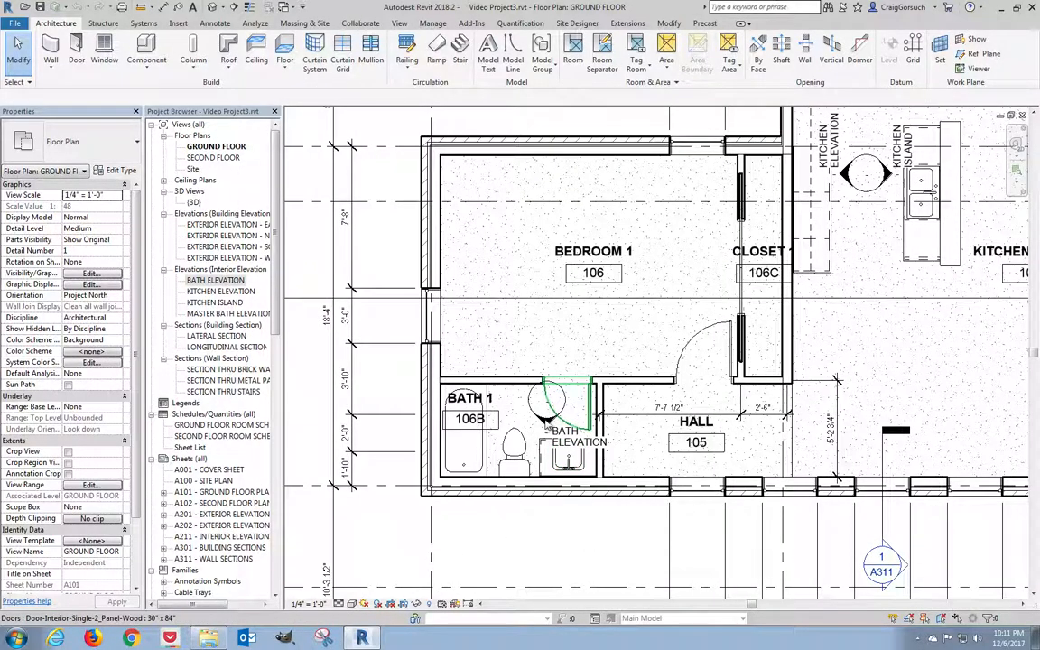
click(208, 280)
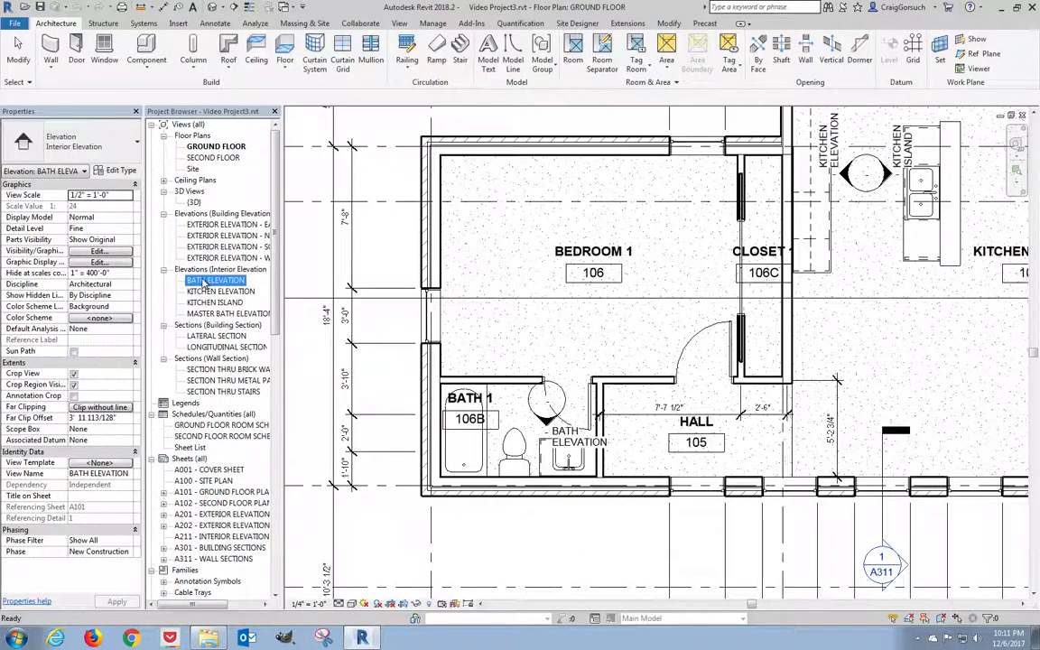
shift+click(226, 313)
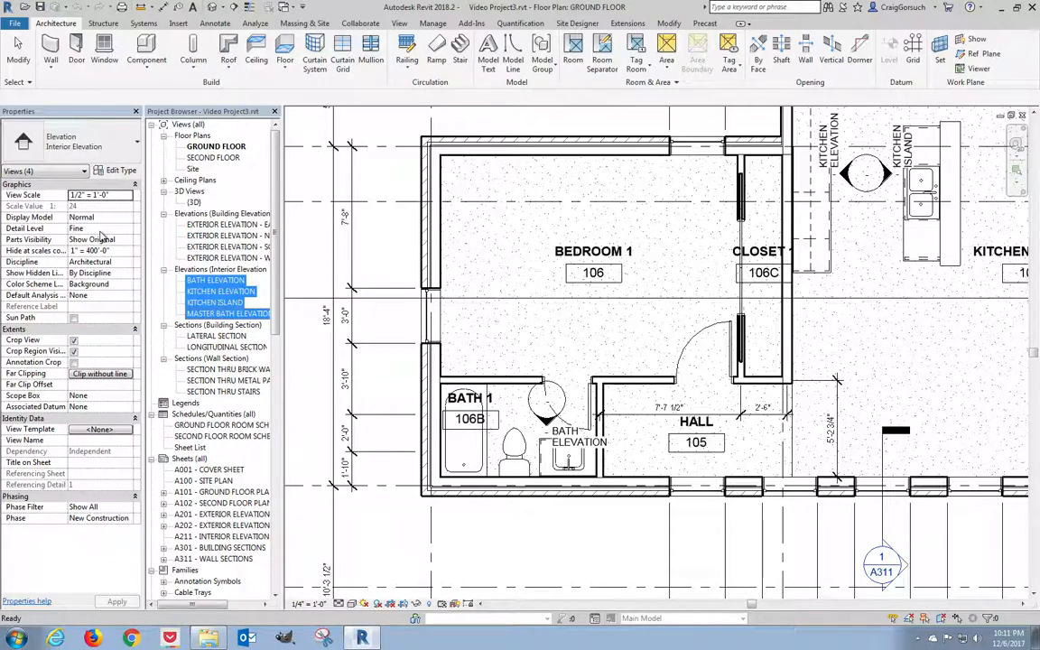
click(390, 395)
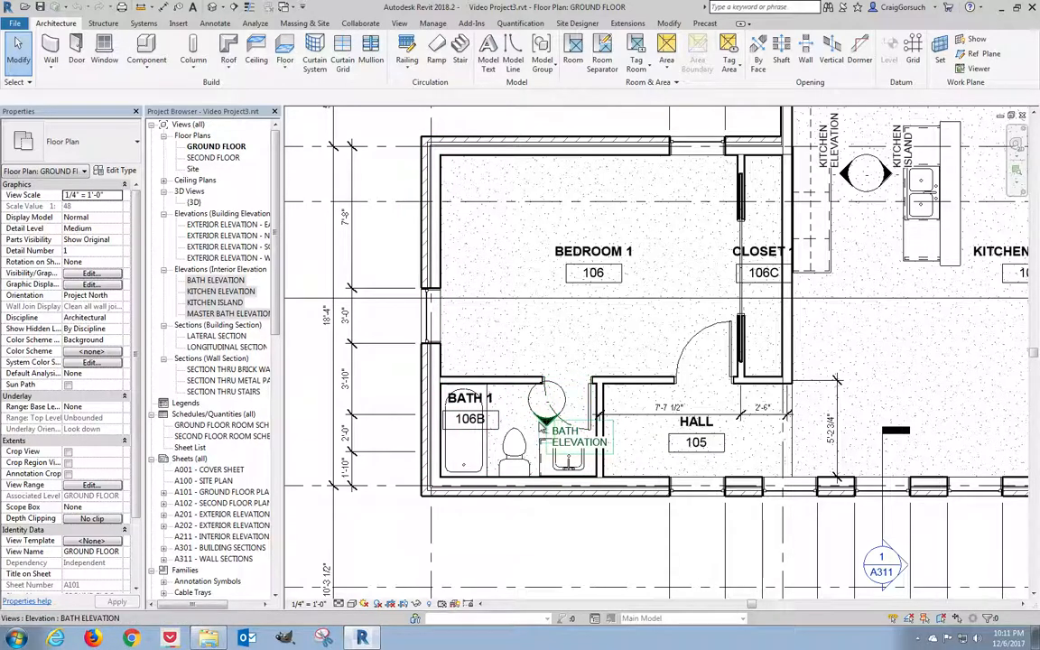
- Inspect the view extents of the BATH ELEVATION marker in Bath 1
click(541, 427)
scroll(523, 426, down, 1)
scroll(523, 425, down, 1)
scroll(524, 429, up, 4)
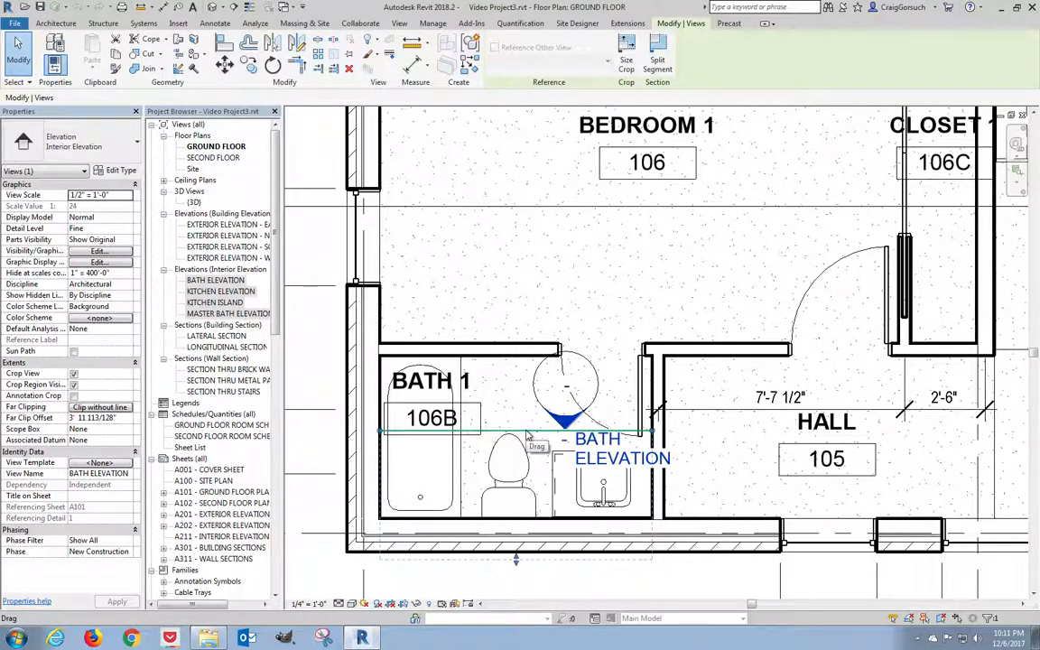
scroll(528, 436, down, 5)
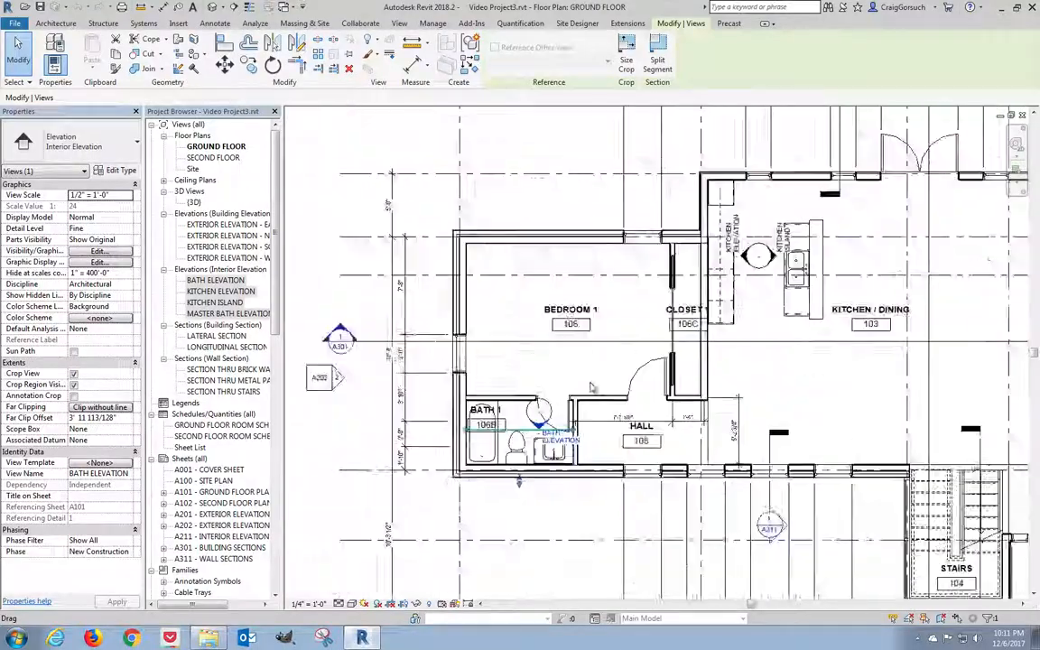
- Shorten the KITCHEN ELEVATION extent line on the plan so its lower end stops just past the kitchen counter
scroll(730, 289, up, 2)
scroll(729, 288, up, 3)
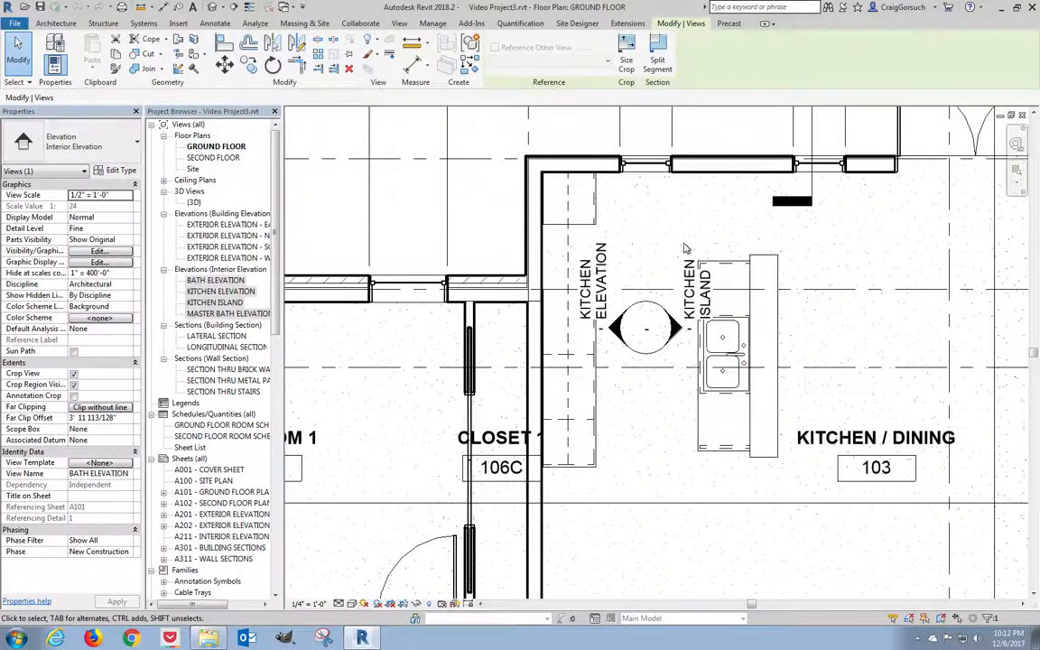
scroll(673, 236, down, 2)
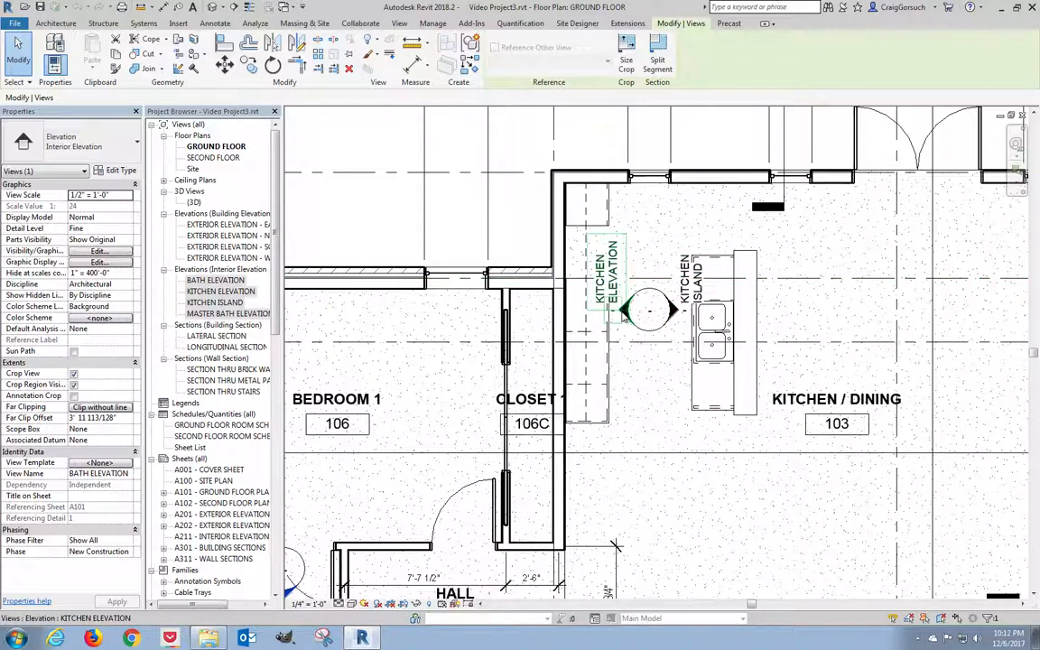
click(622, 311)
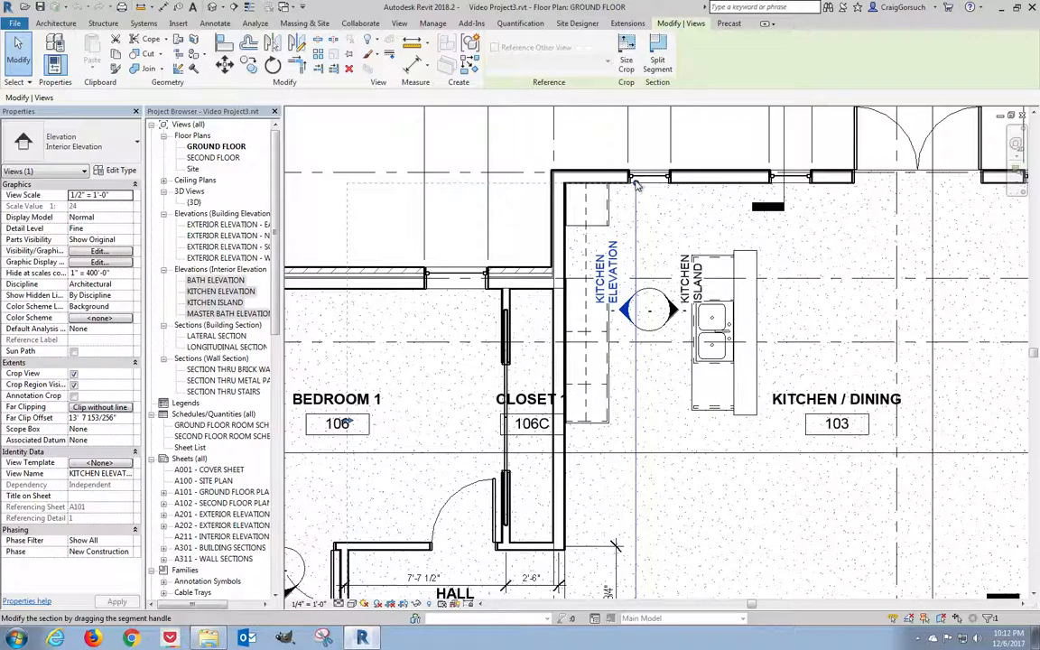
middle_drag(638, 431, 639, 307)
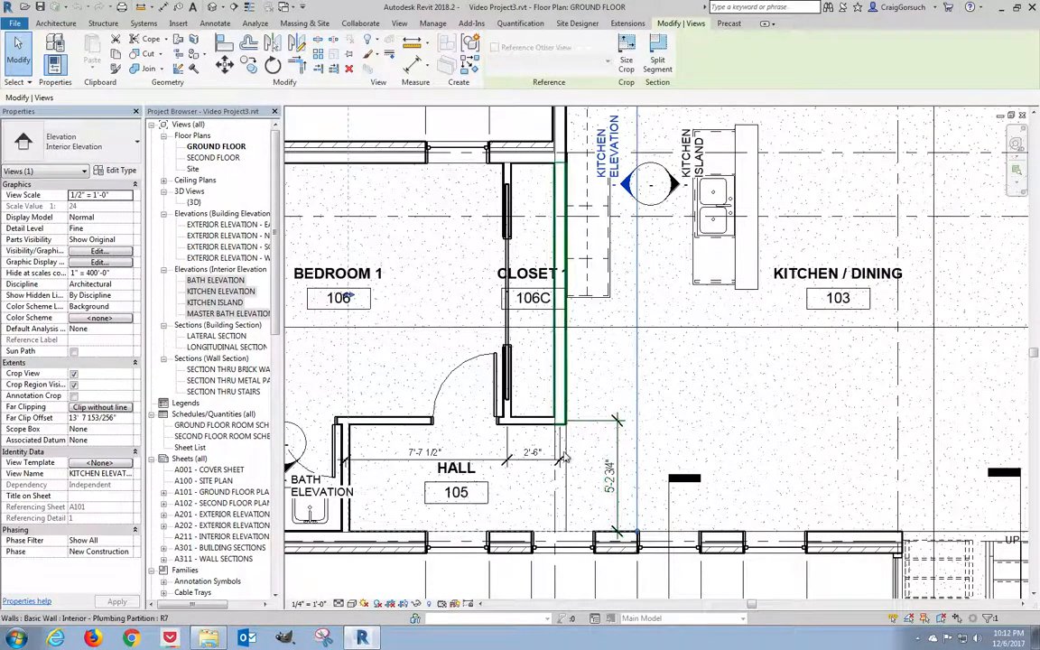
click(637, 533)
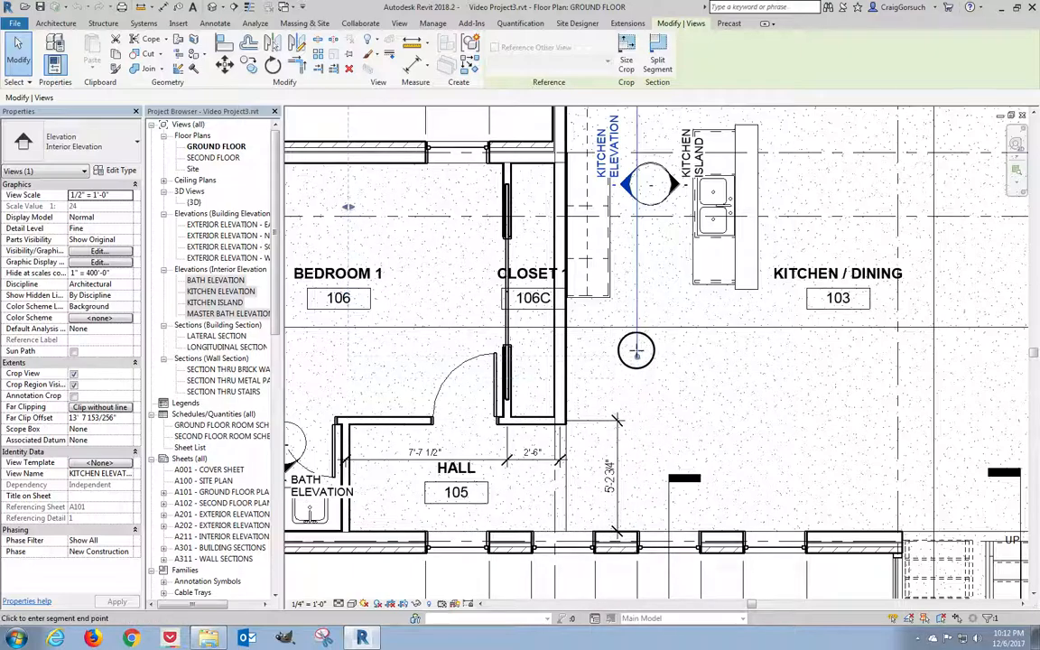
click(636, 350)
middle_drag(646, 144, 671, 317)
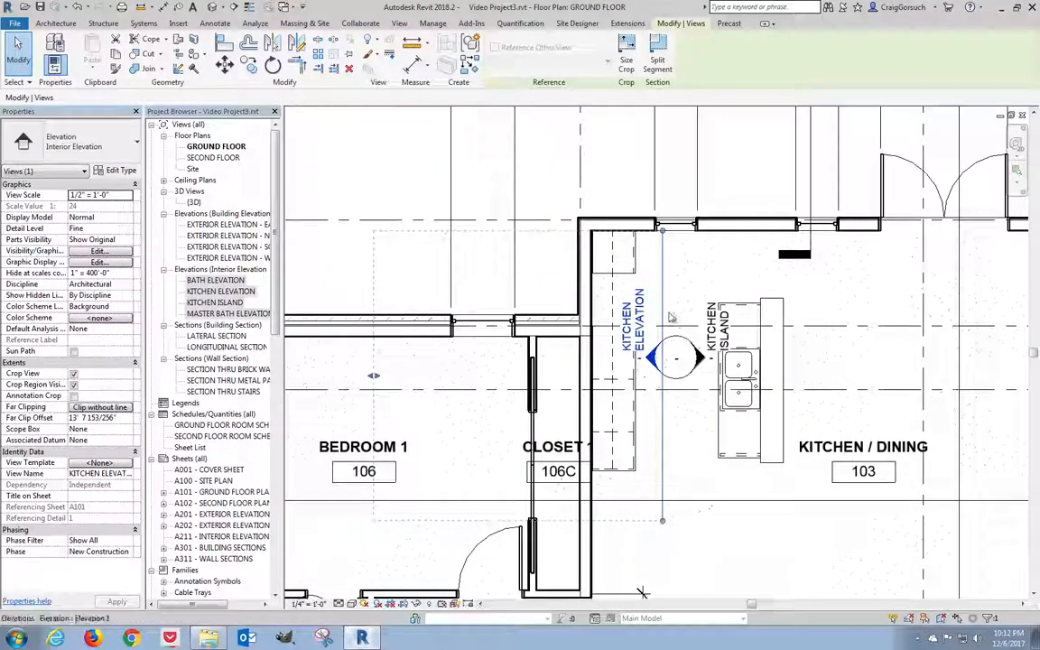
- Nudge the KITCHEN ELEVATION cut line toward the counter until it clears the window in the exterior wall
scroll(661, 237, down, 4)
scroll(662, 239, up, 7)
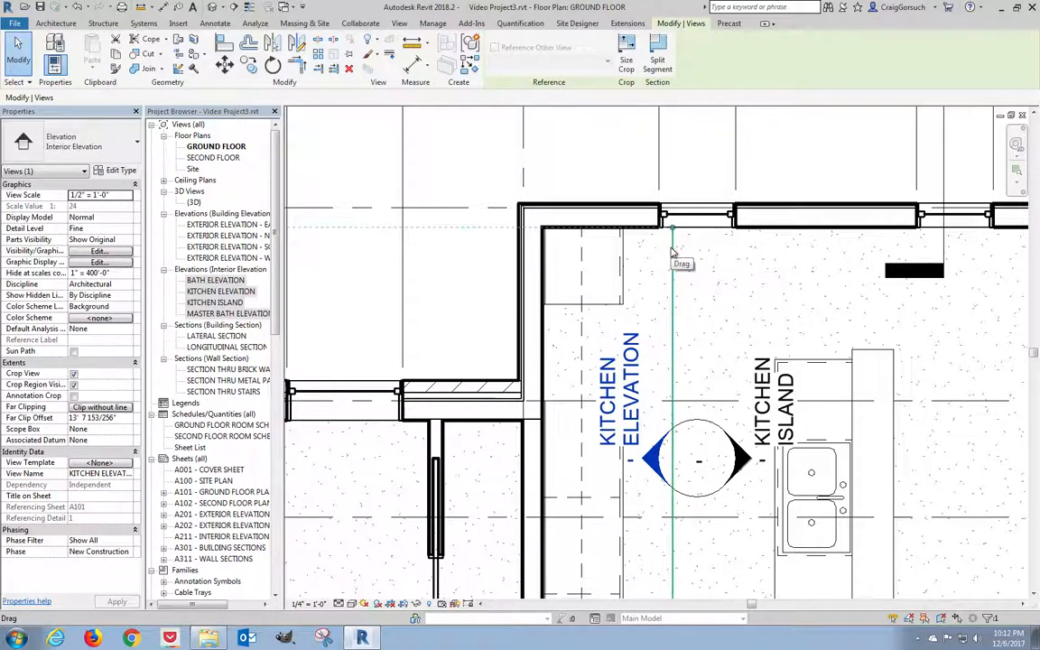
key(Left)
key(Left)
key(Left)
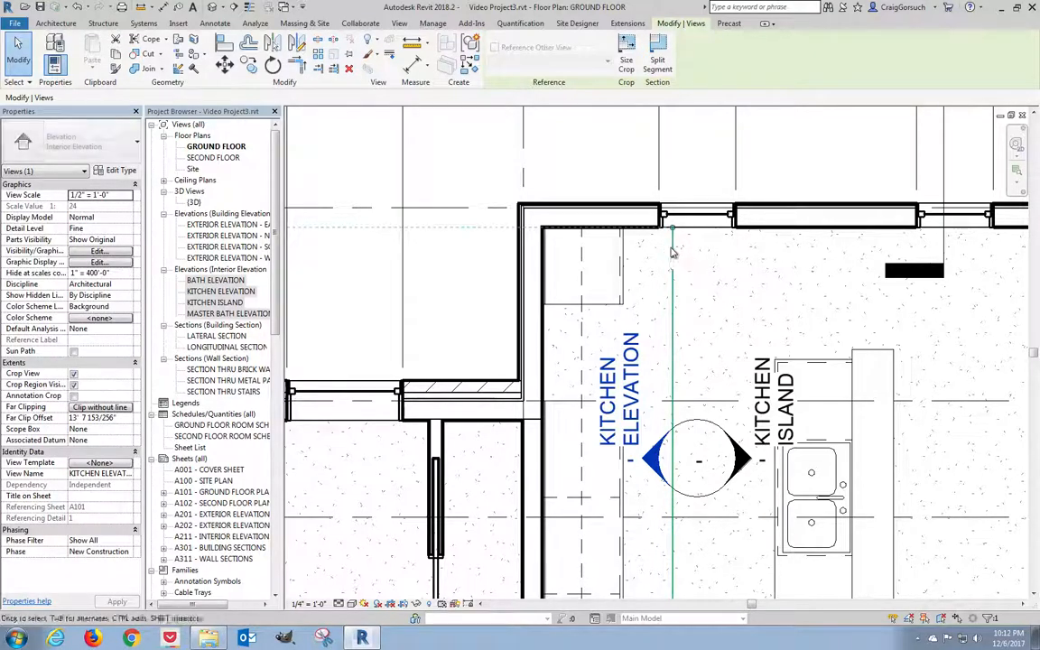
key(Left)
key(Left)
key(Left)
key(Left)
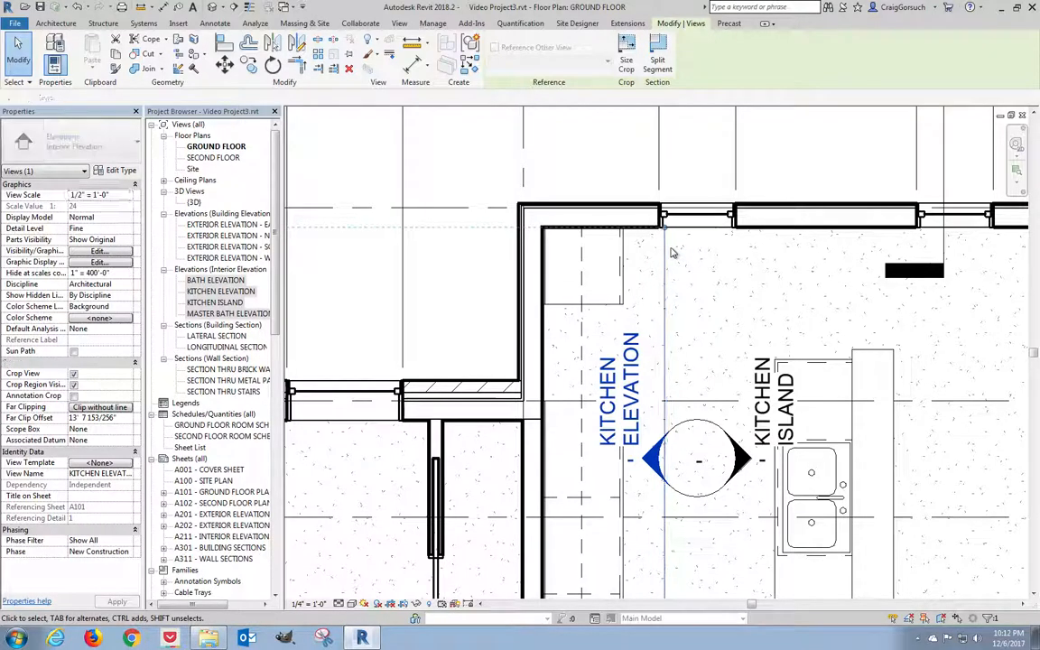
key(Left)
key(Left)
key(Left)
key(Left)
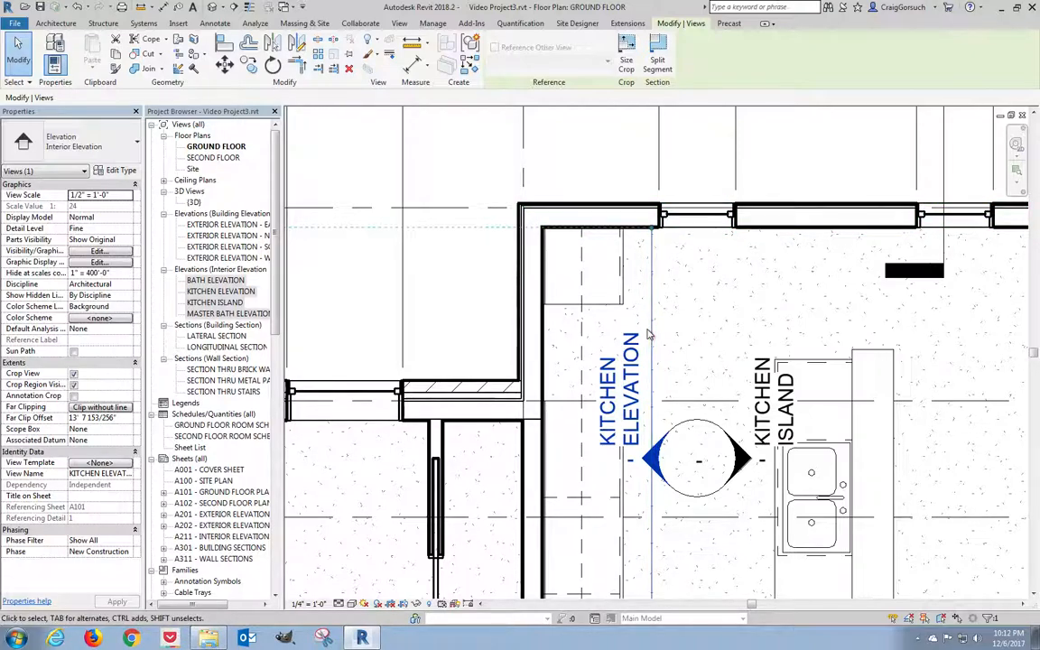
- Pull the KITCHEN ELEVATION far clip boundary in to just behind the counter wall, about 3' 7" from the cut line
scroll(647, 332, down, 1)
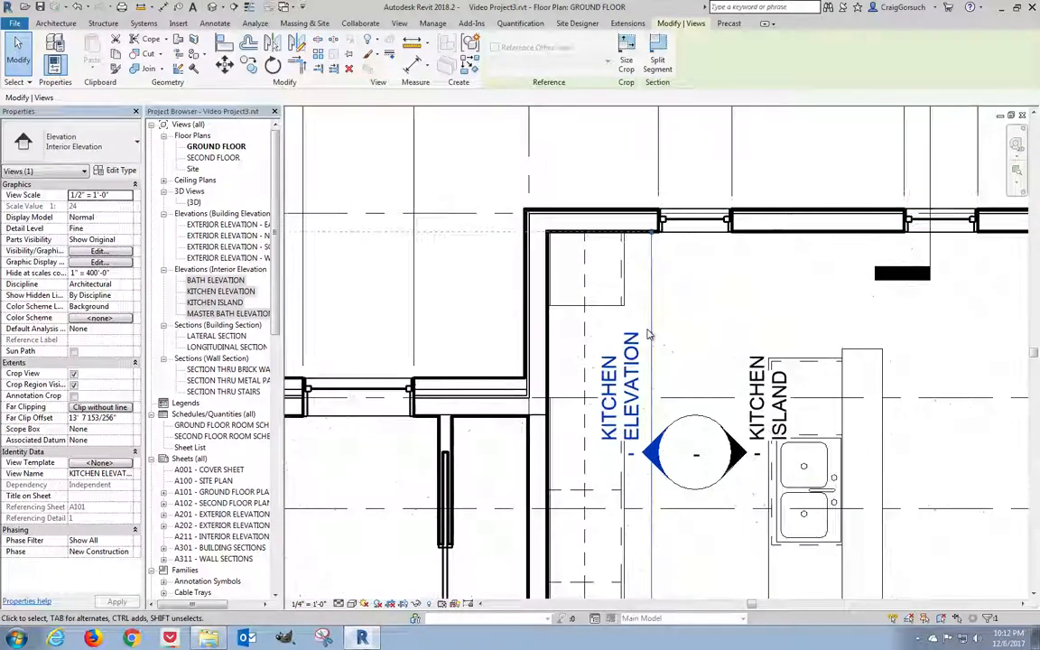
scroll(647, 332, down, 4)
middle_drag(700, 316, 765, 285)
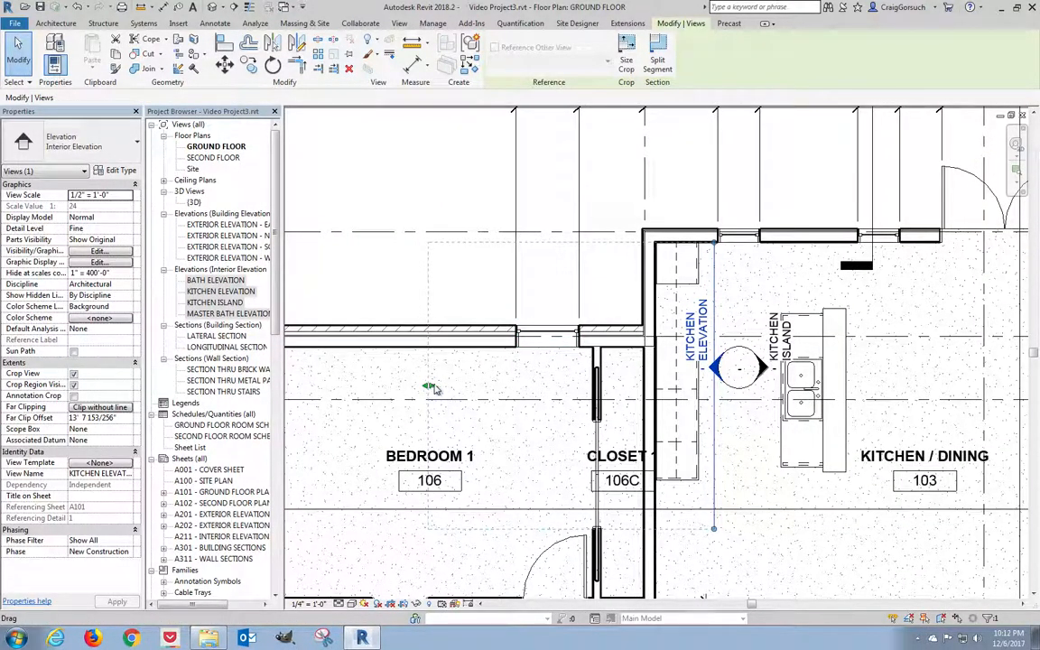
drag(428, 386, 637, 379)
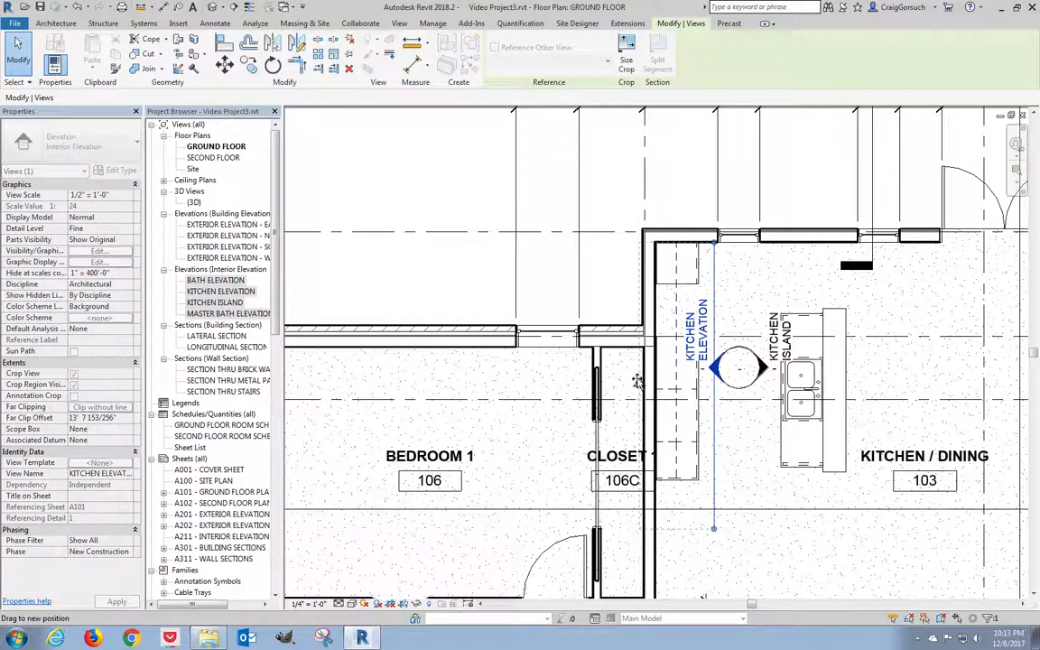
middle_drag(758, 498, 603, 488)
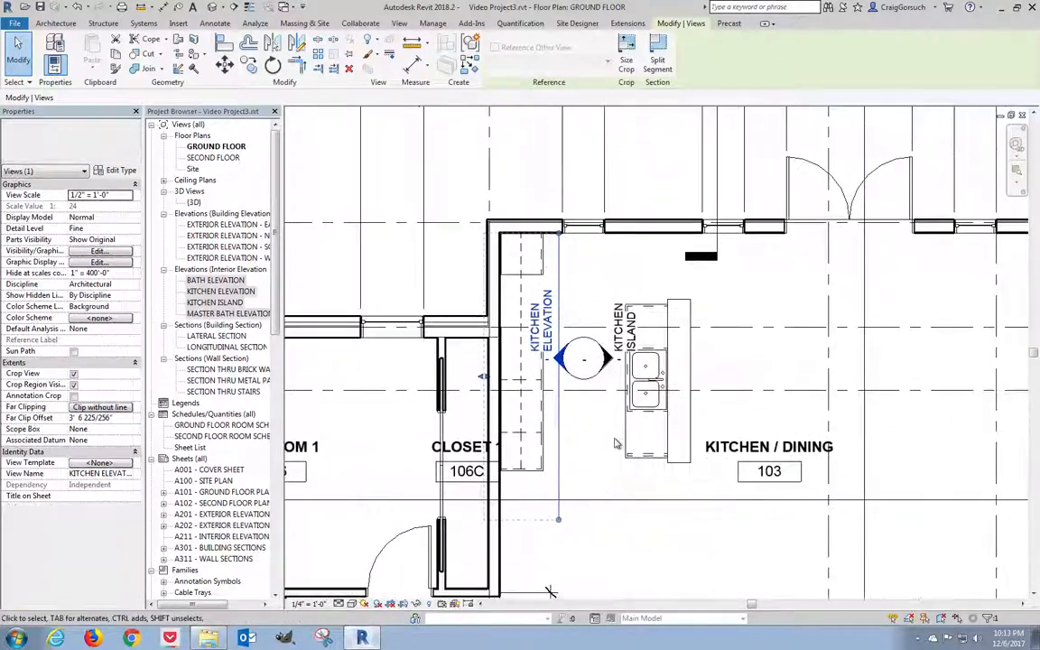
- Pull the KITCHEN ISLAND elevation's far clip boundary in to just beyond the island, at an offset of about 5' 5"
click(610, 359)
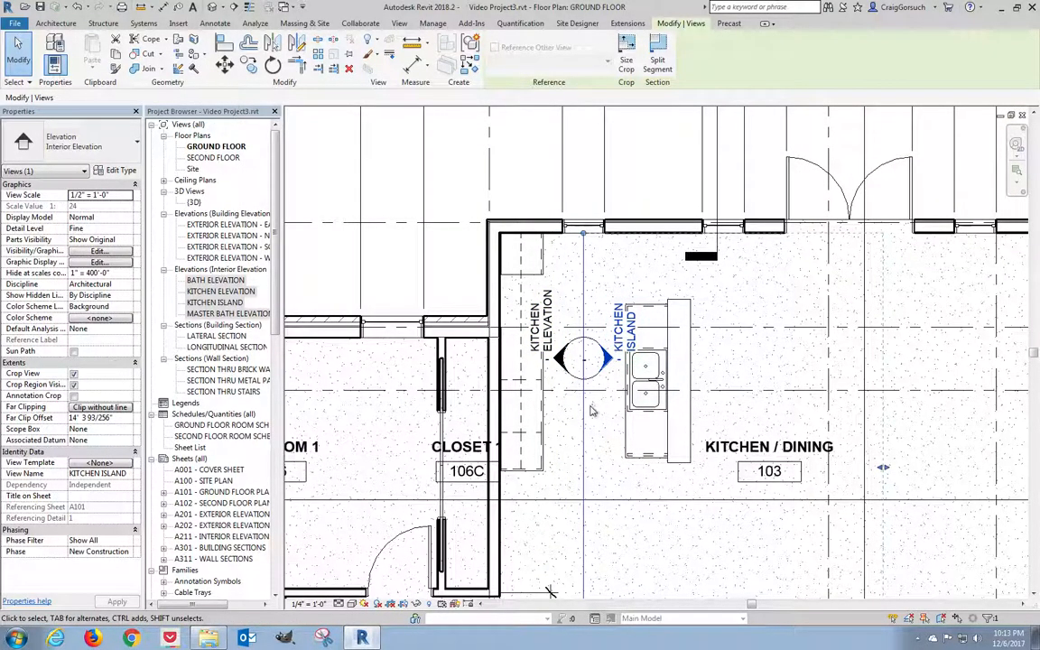
drag(883, 468, 698, 467)
scroll(595, 277, up, 2)
scroll(587, 289, down, 4)
middle_drag(581, 298, 558, 271)
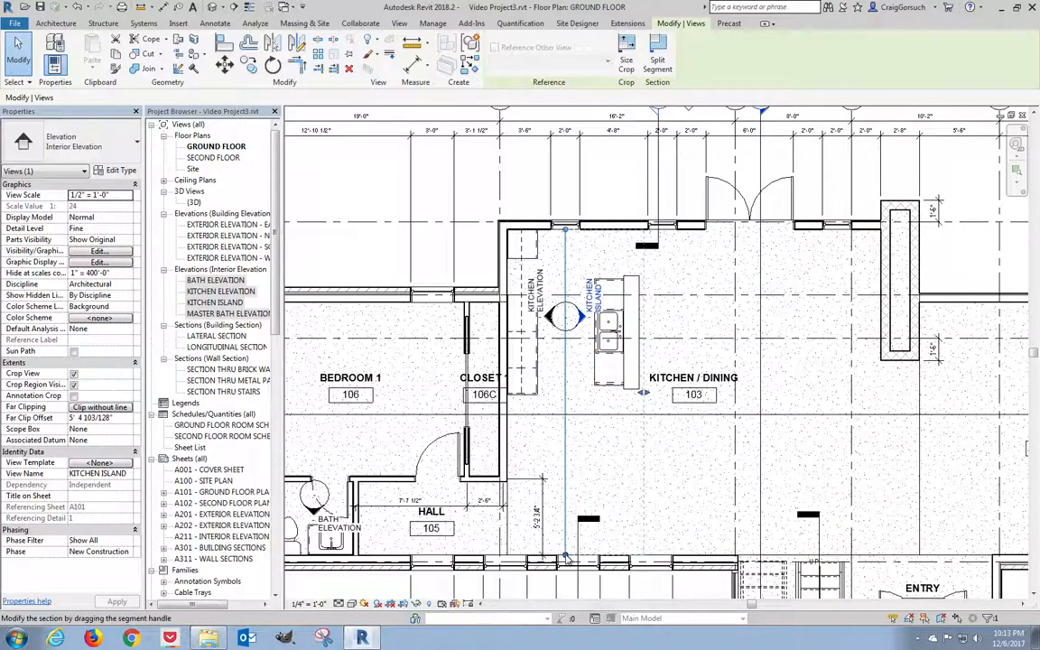
- Shorten both ends of the KITCHEN ISLAND elevation's extent line so it spans just beyond the island's length
drag(564, 558, 572, 397)
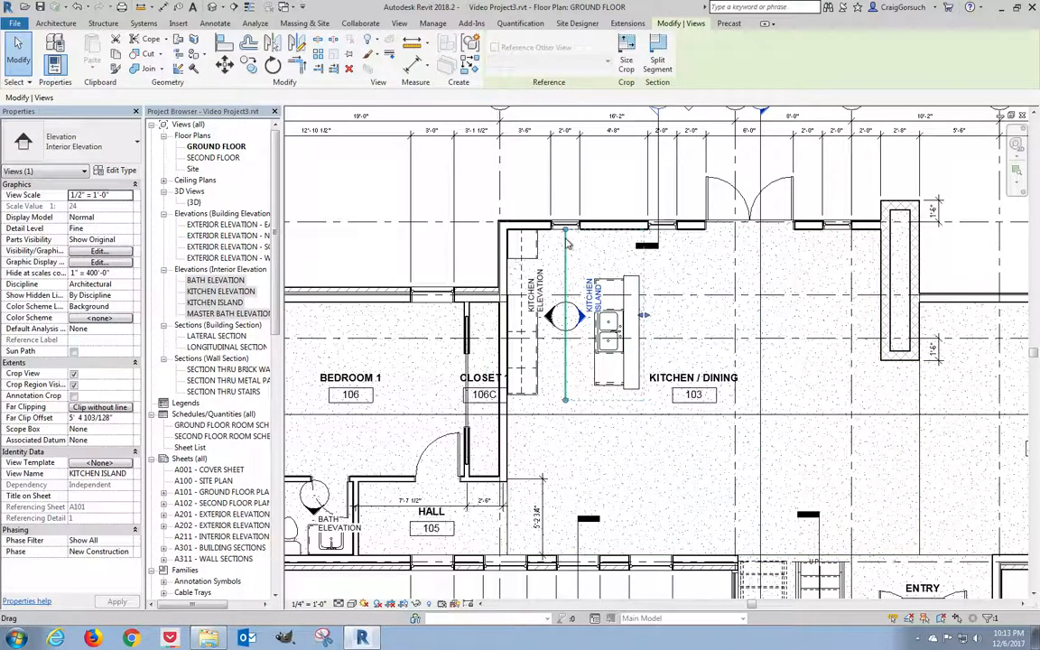
drag(564, 237, 567, 263)
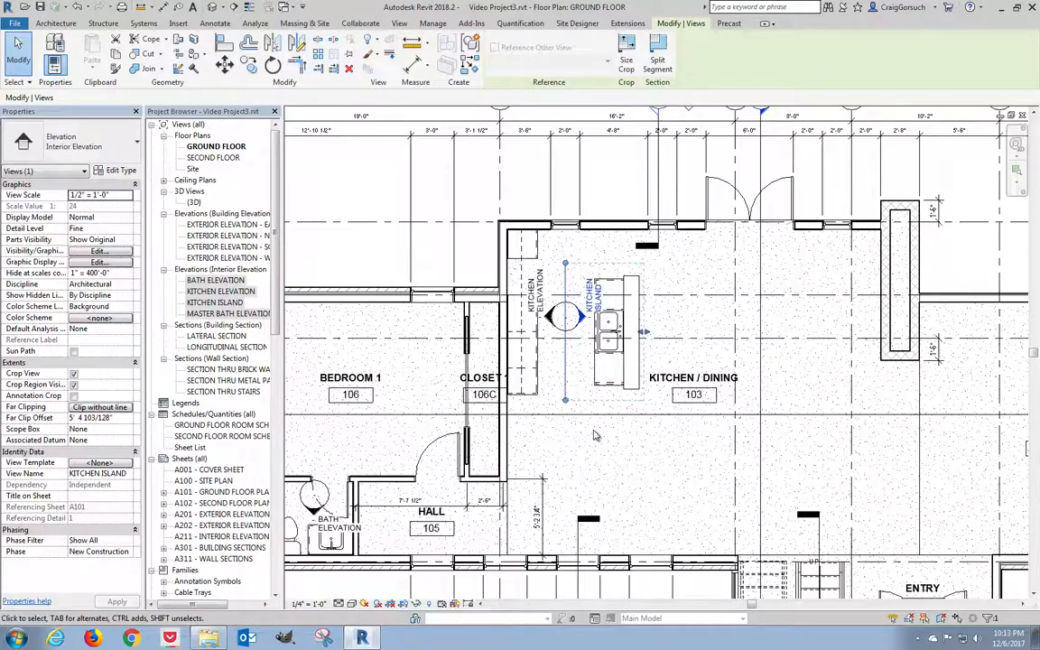
click(599, 442)
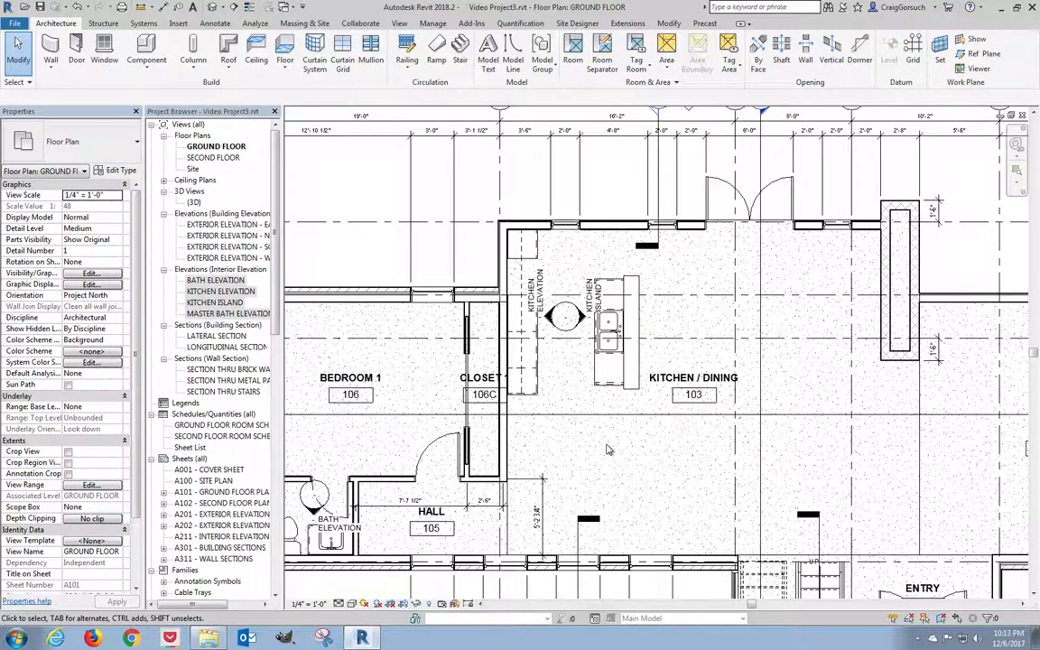
- Open the BATH ELEVATION view and extend both sides of its crop region slightly into the side walls
click(242, 281)
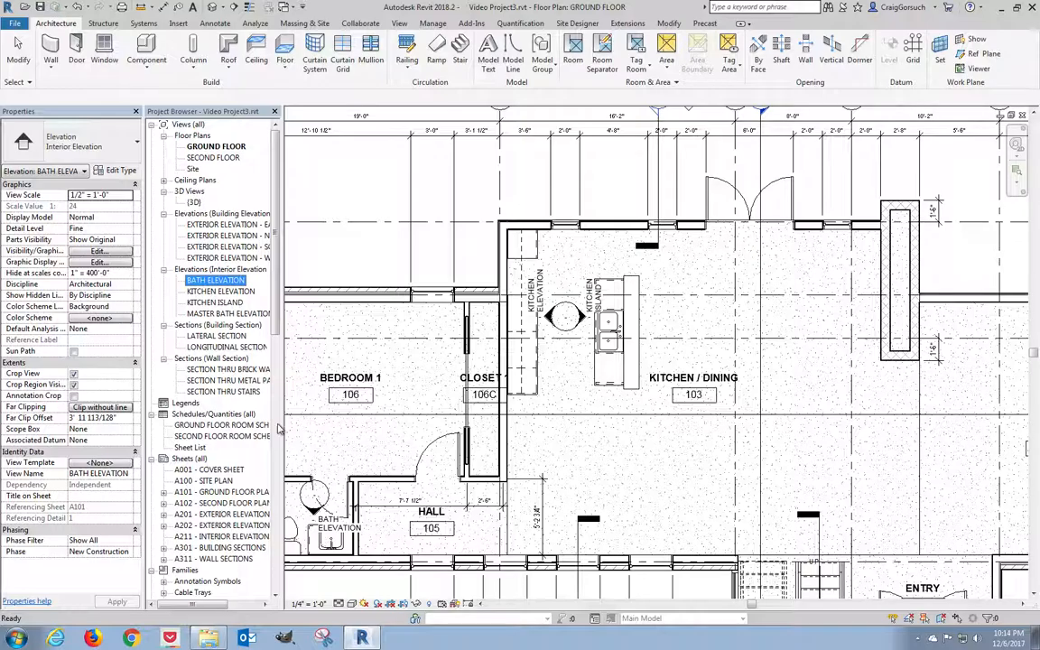
double_click(225, 281)
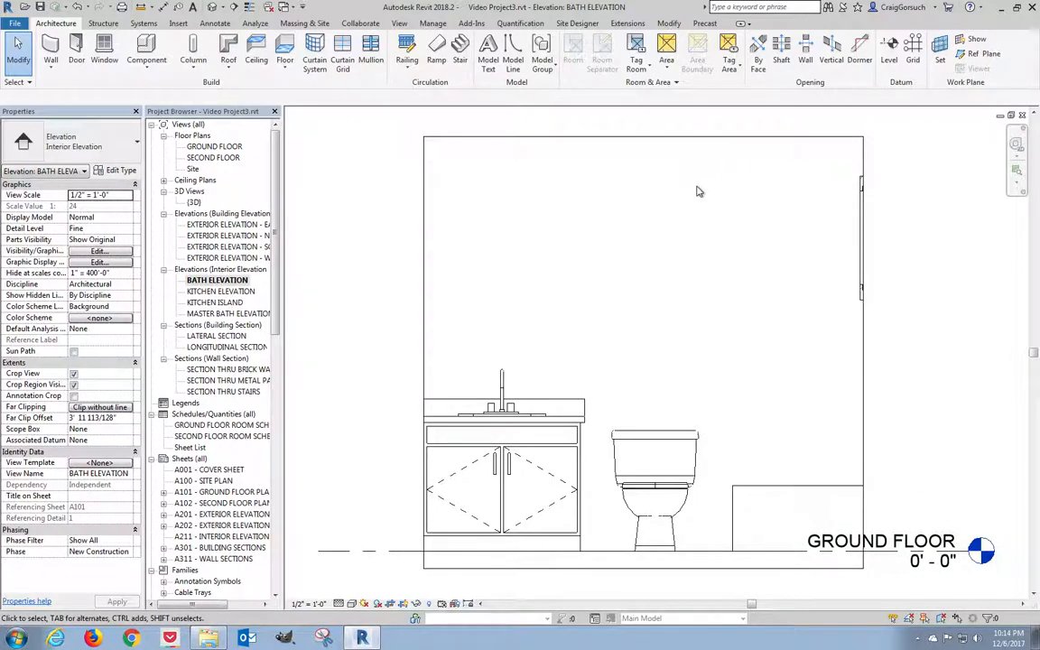
click(425, 278)
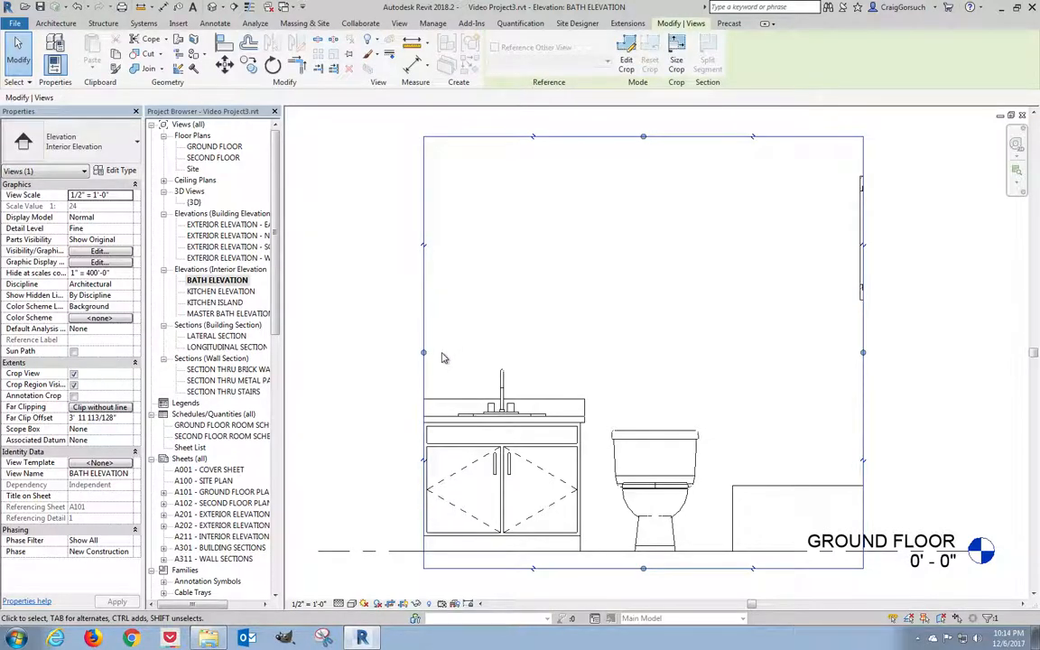
drag(424, 353, 417, 353)
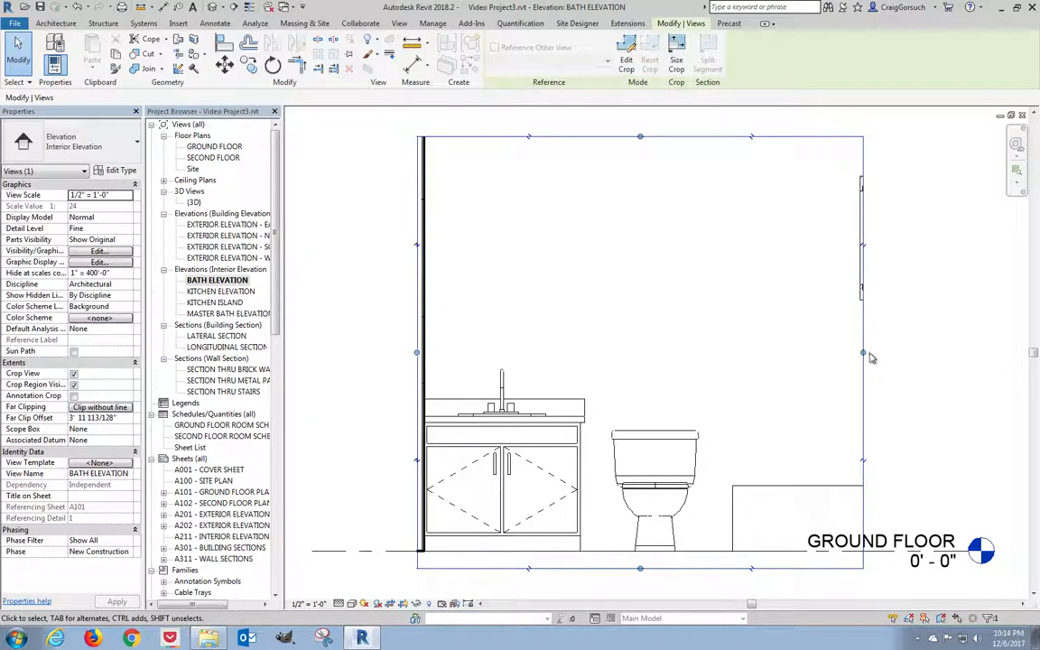
drag(863, 353, 872, 352)
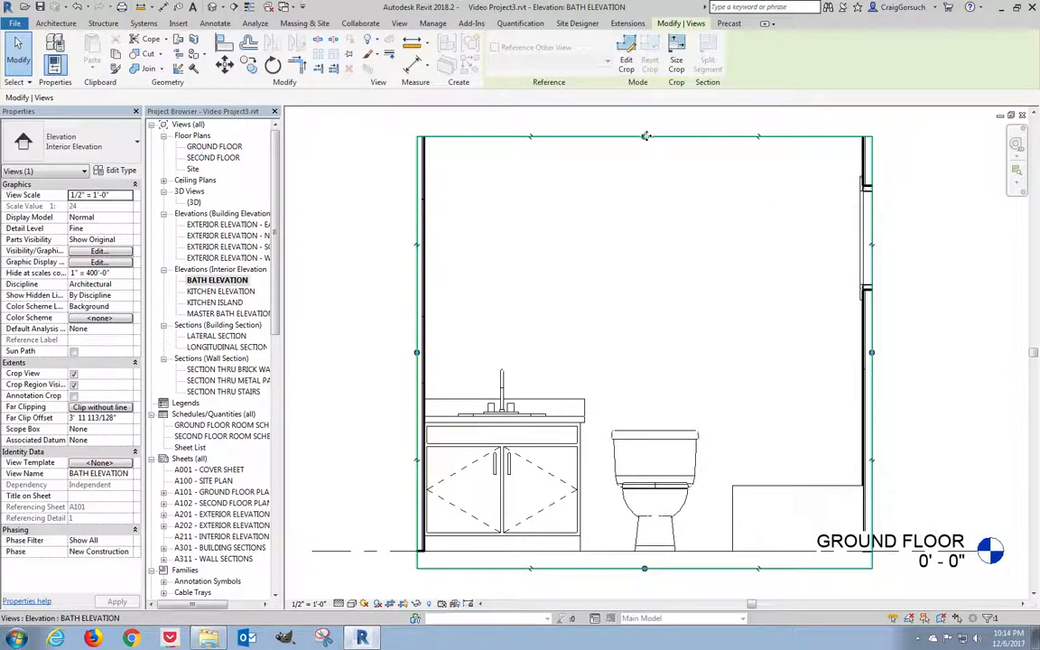
- Extend the BATH ELEVATION crop region's upper edge slightly above the ceiling line and raise its lower edge to the underside of the thick floor line
drag(644, 135, 644, 129)
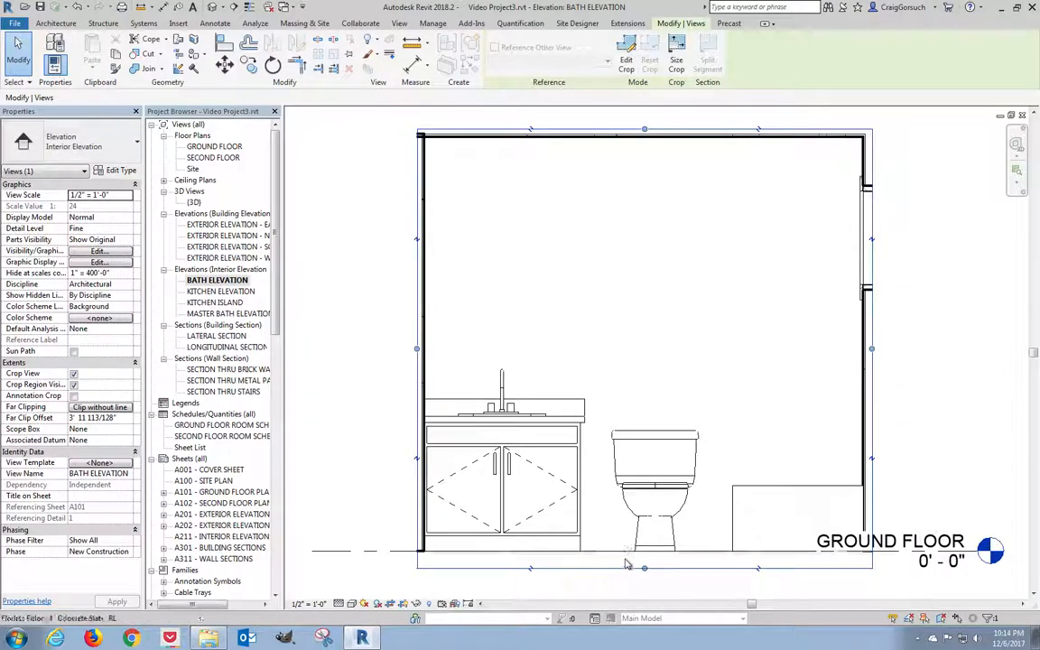
drag(646, 569, 644, 560)
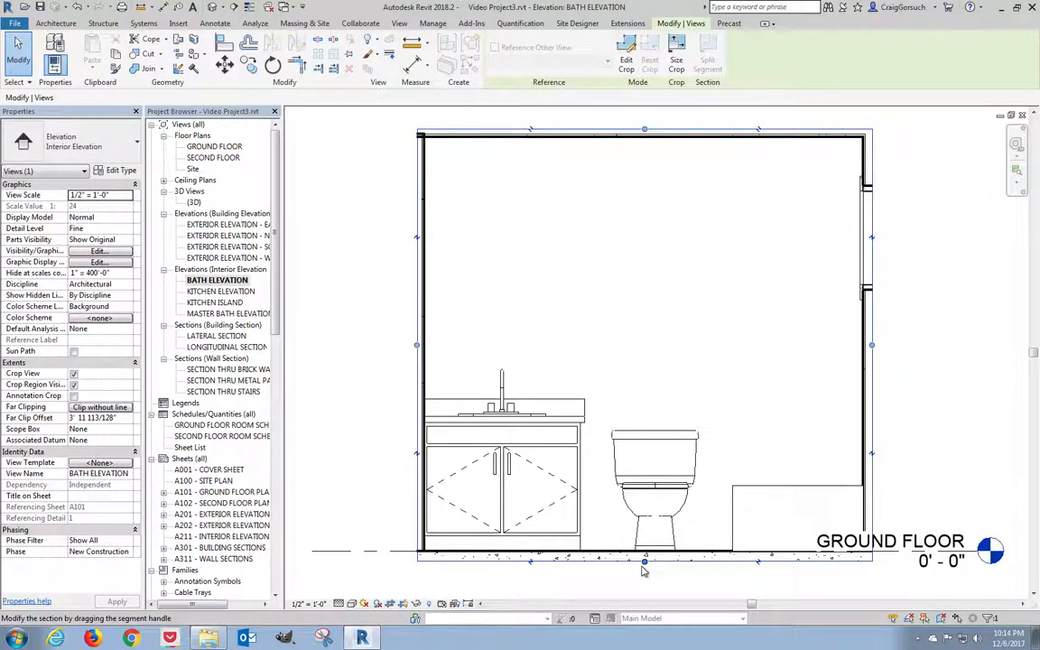
scroll(645, 571, up, 10)
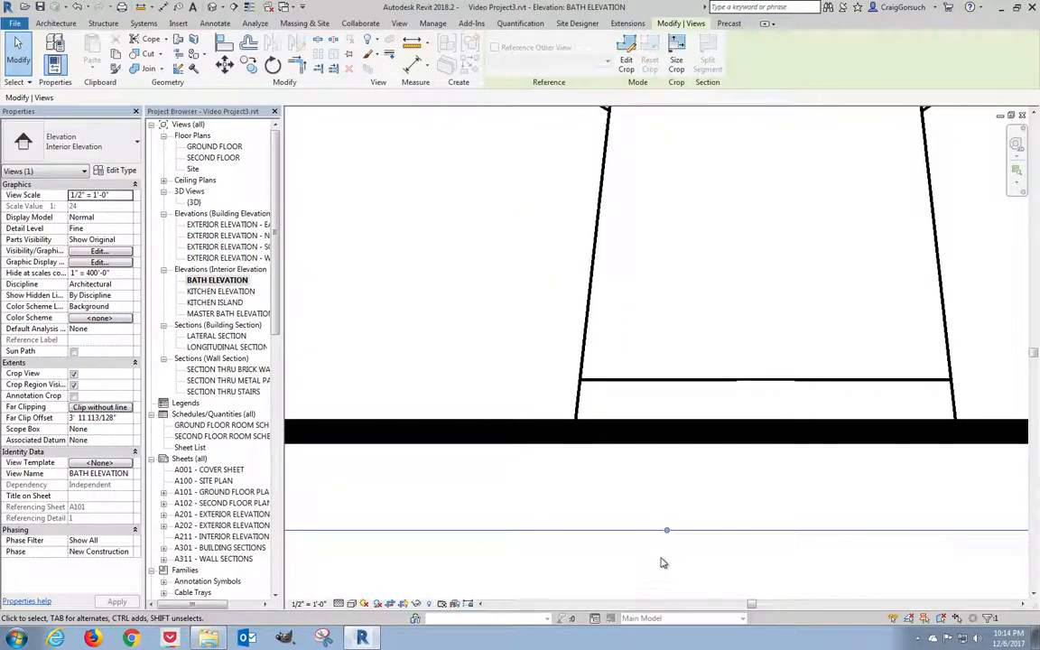
drag(666, 530, 658, 447)
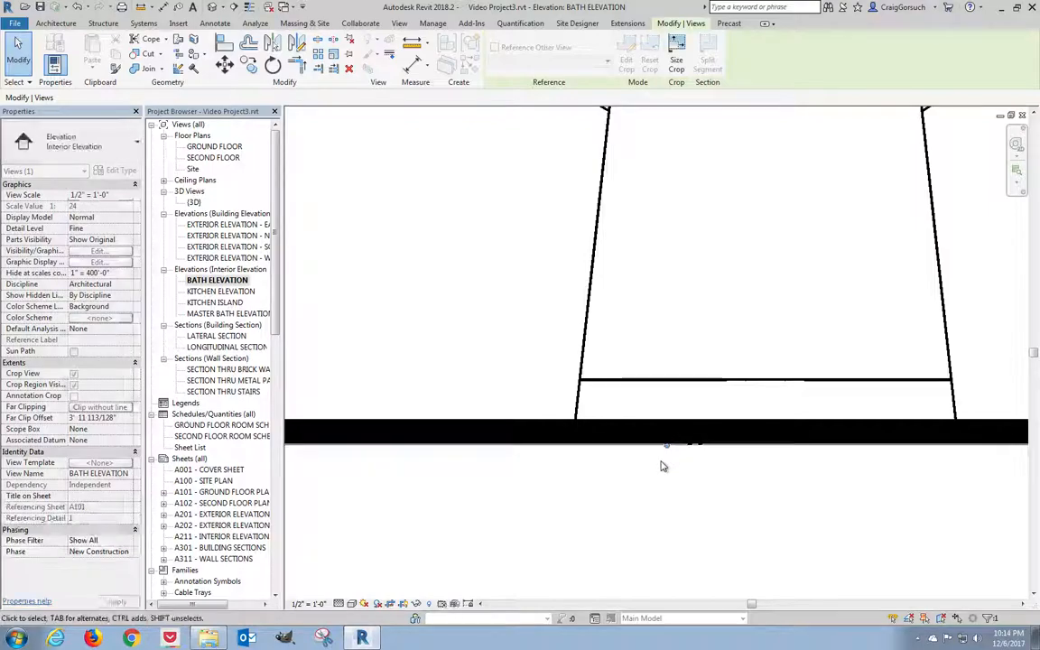
- Pull the crop region's edge on the vanity side in tight against the thick wall line
scroll(675, 534, down, 5)
middle_drag(448, 306, 755, 435)
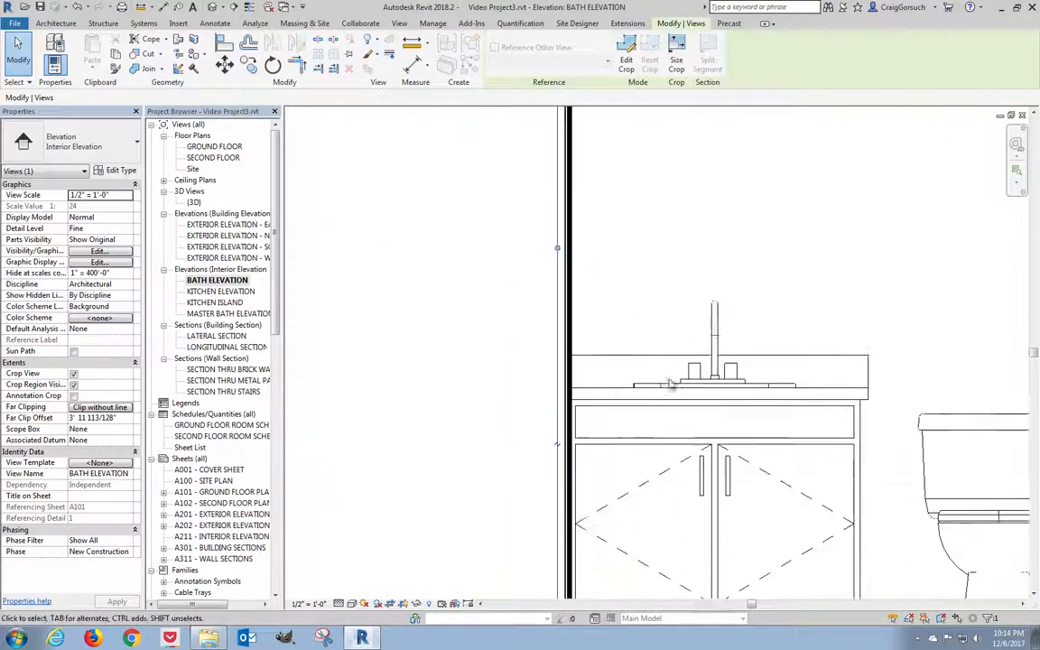
scroll(553, 301, up, 4)
click(539, 331)
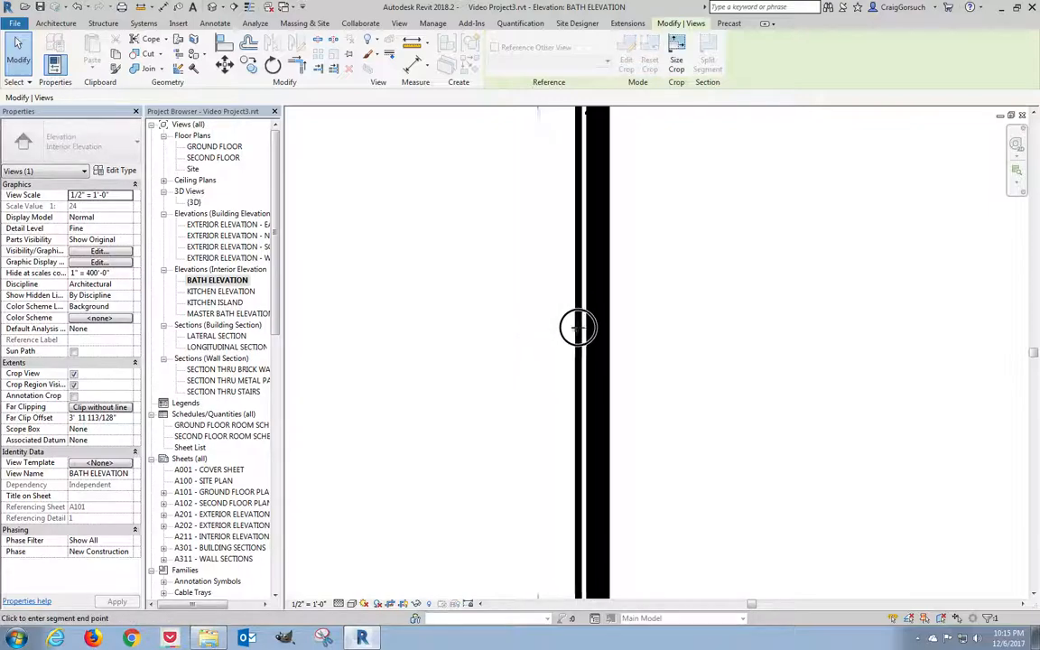
click(583, 329)
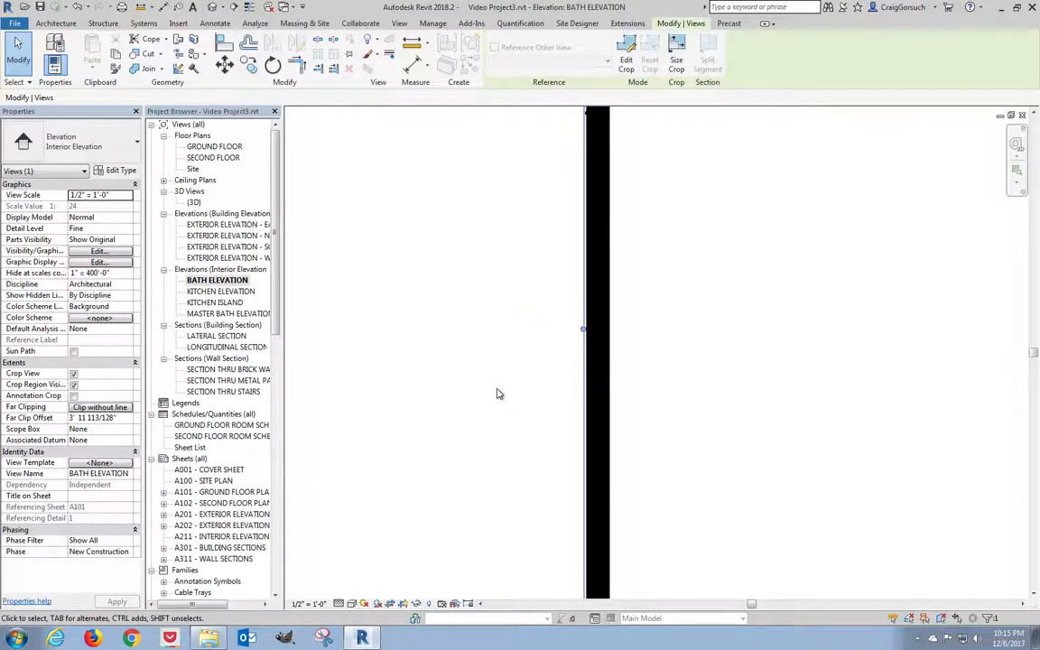
- Lower the crop region's upper edge to just above the thick ceiling line
scroll(496, 394, down, 4)
scroll(517, 423, up, 3)
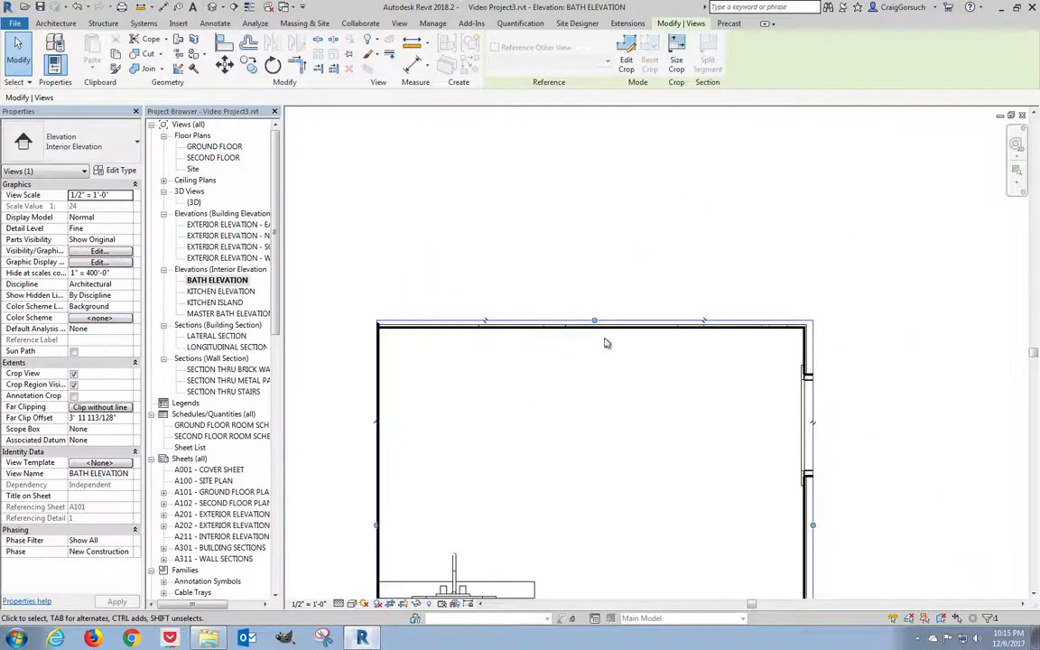
scroll(587, 307, up, 5)
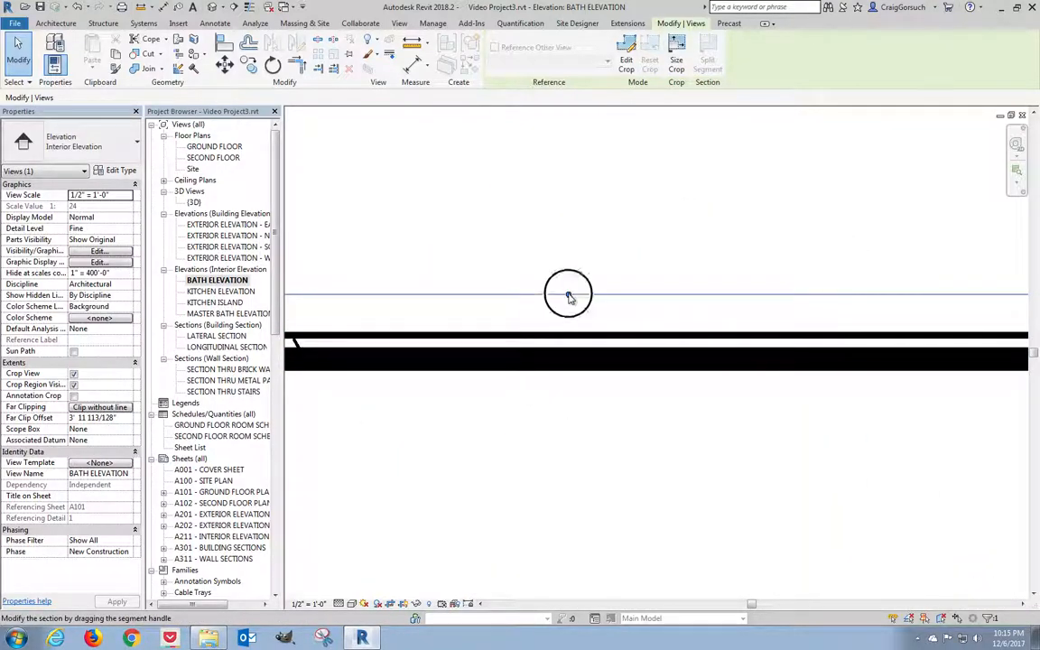
click(568, 296)
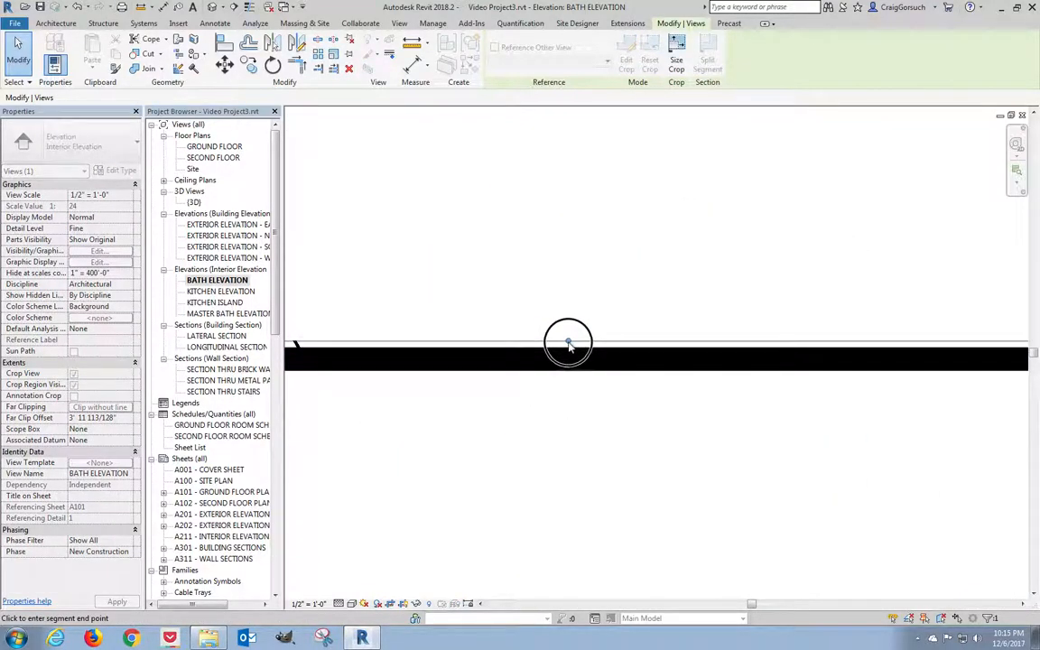
click(568, 343)
- Hide the casement window in the wall at the tub end as an individual element in this view
scroll(533, 456, down, 1)
middle_drag(550, 463, 539, 241)
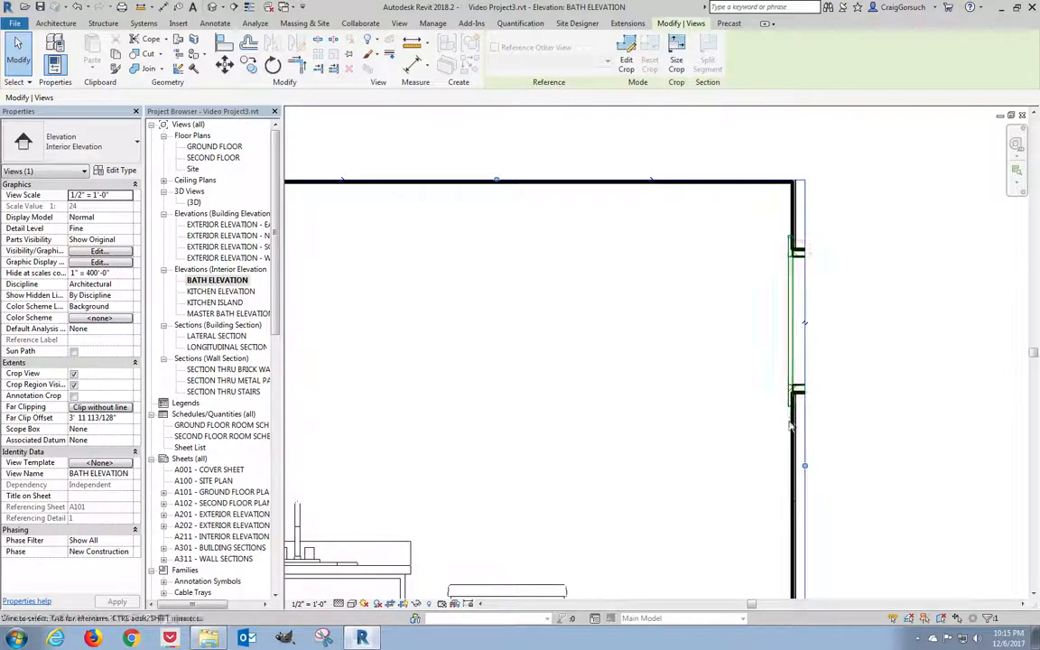
click(792, 328)
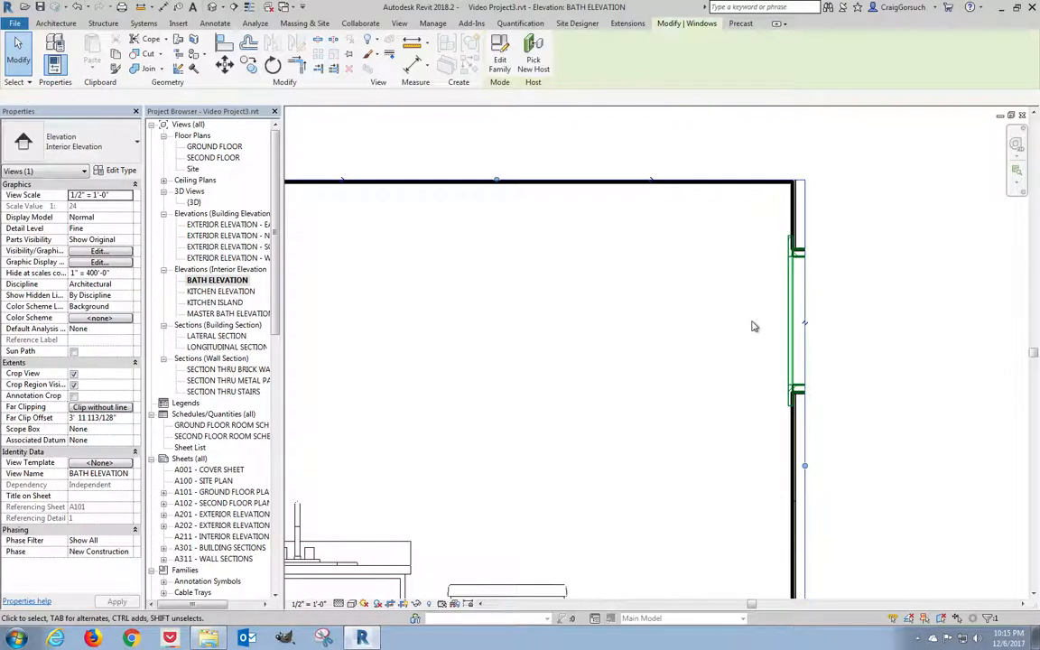
right_click(533, 250)
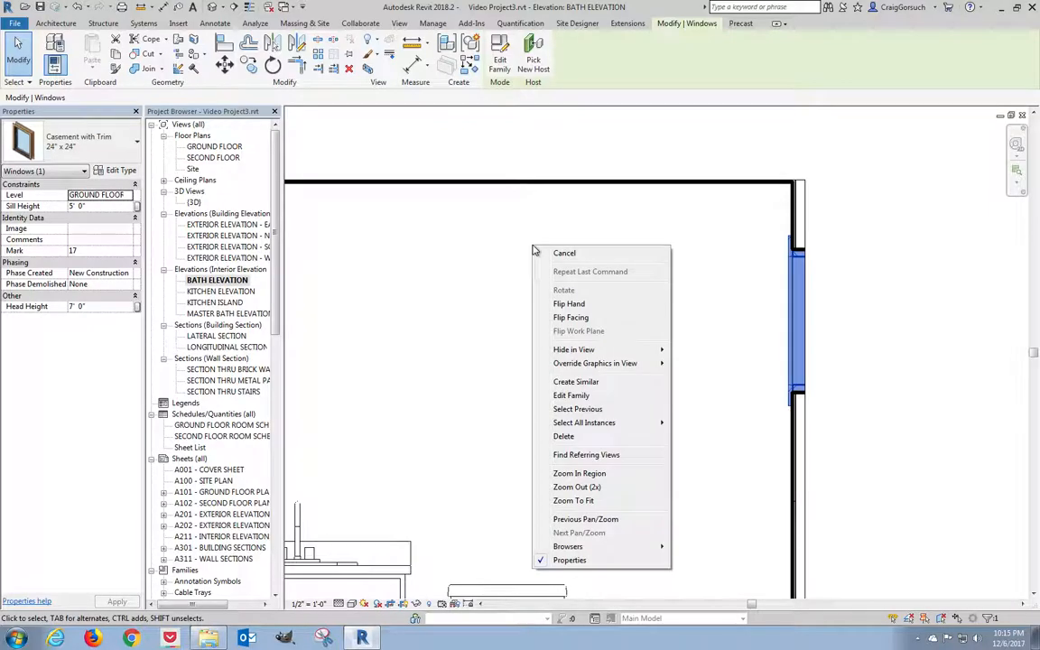
mouse_move(608, 352)
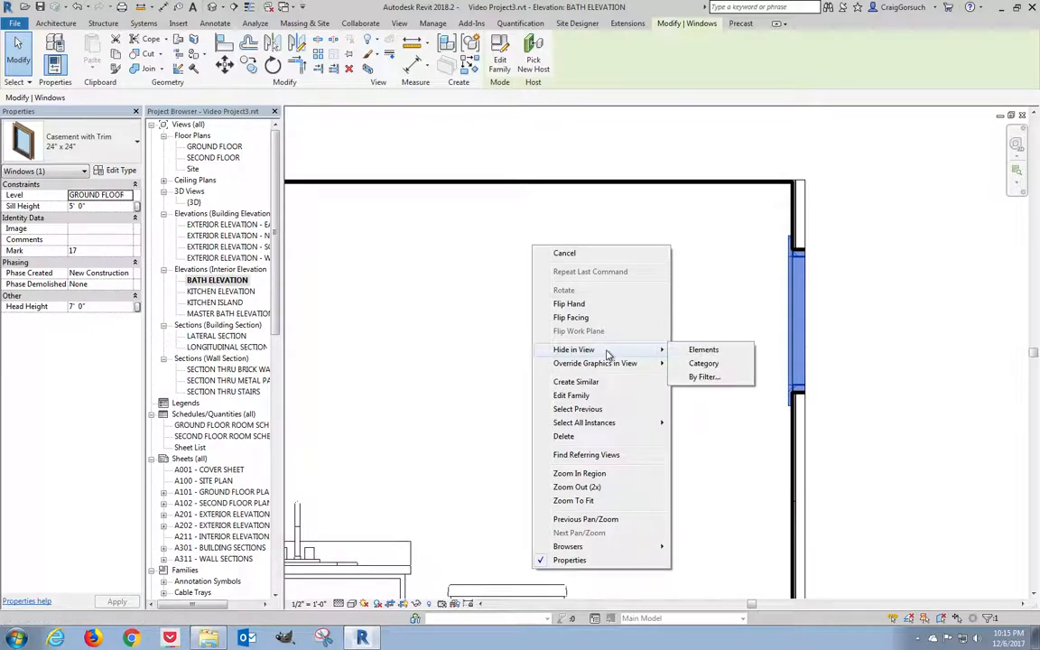
click(698, 352)
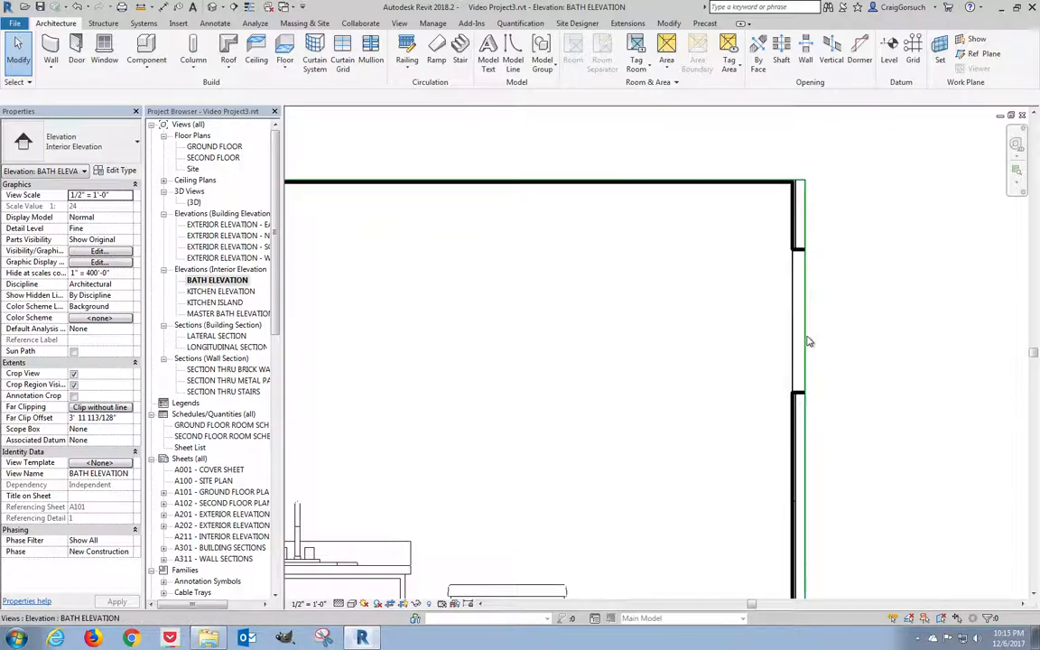
- Pull the crop region's edge on the tub side in tight against the thick wall line, and deselect the crop region
click(800, 397)
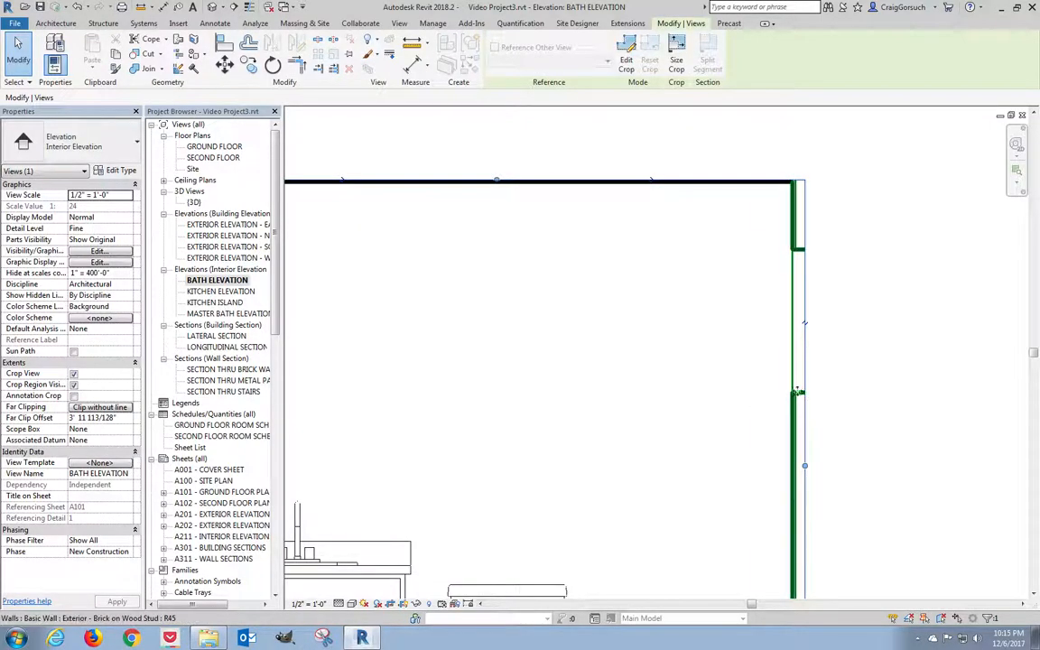
scroll(797, 468, down, 1)
scroll(798, 469, up, 4)
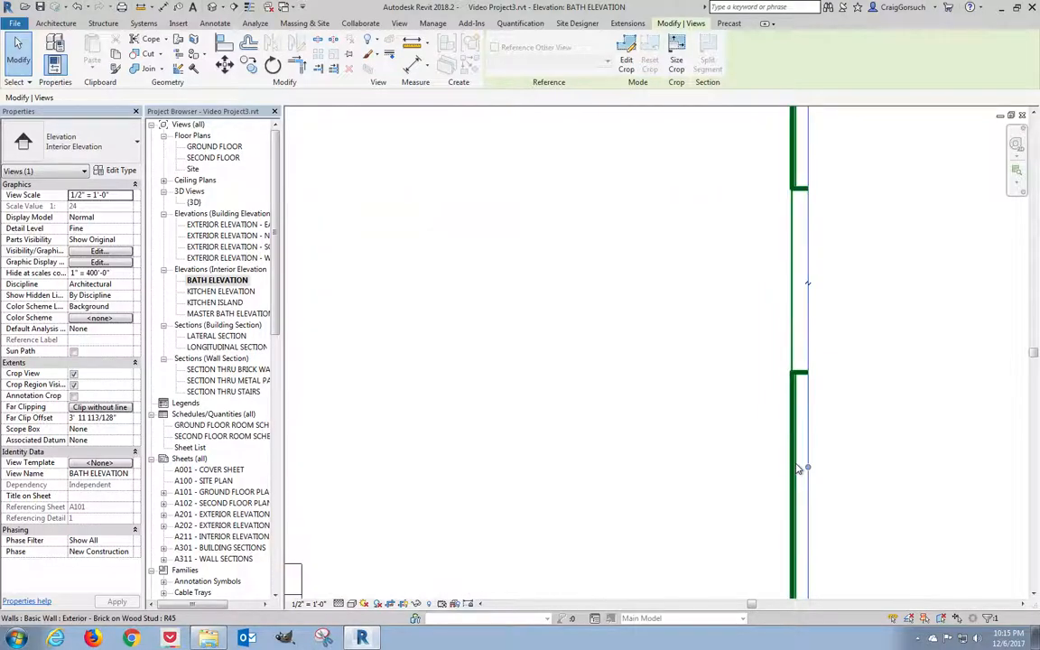
drag(850, 484, 784, 481)
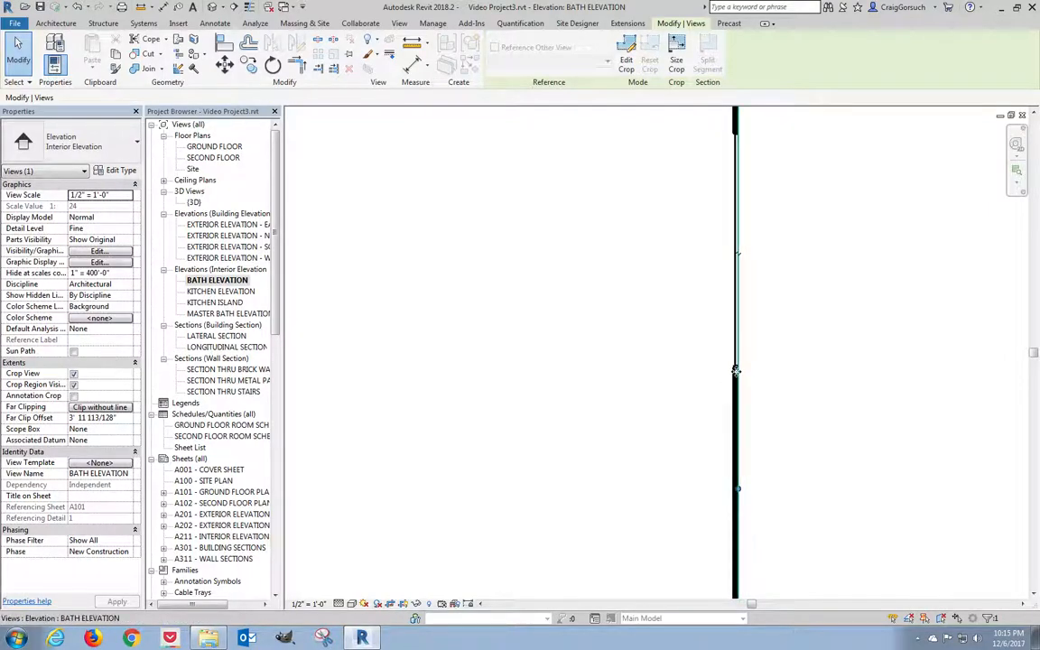
click(529, 301)
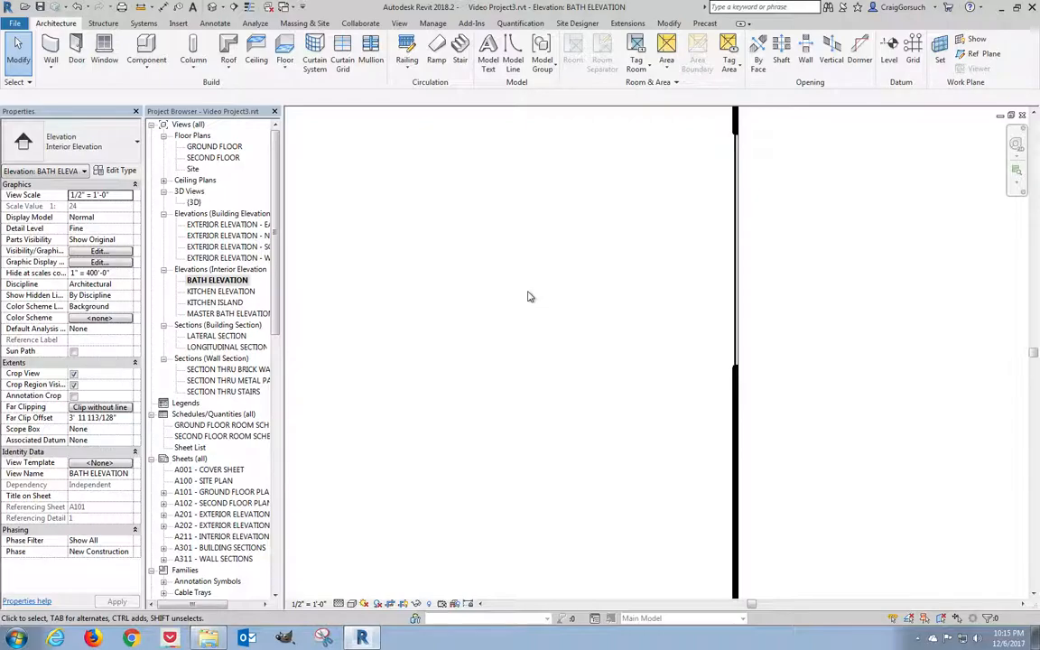
- Use Linework with the Wide Lines style to override the thin wall edge across the hidden window's opening
click(673, 25)
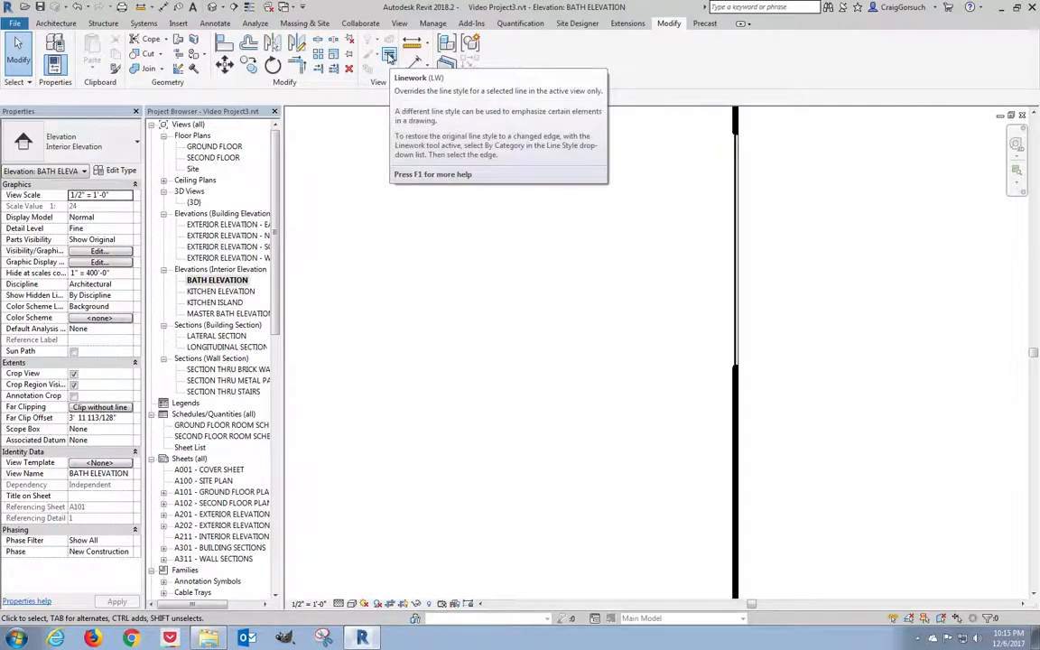
click(389, 55)
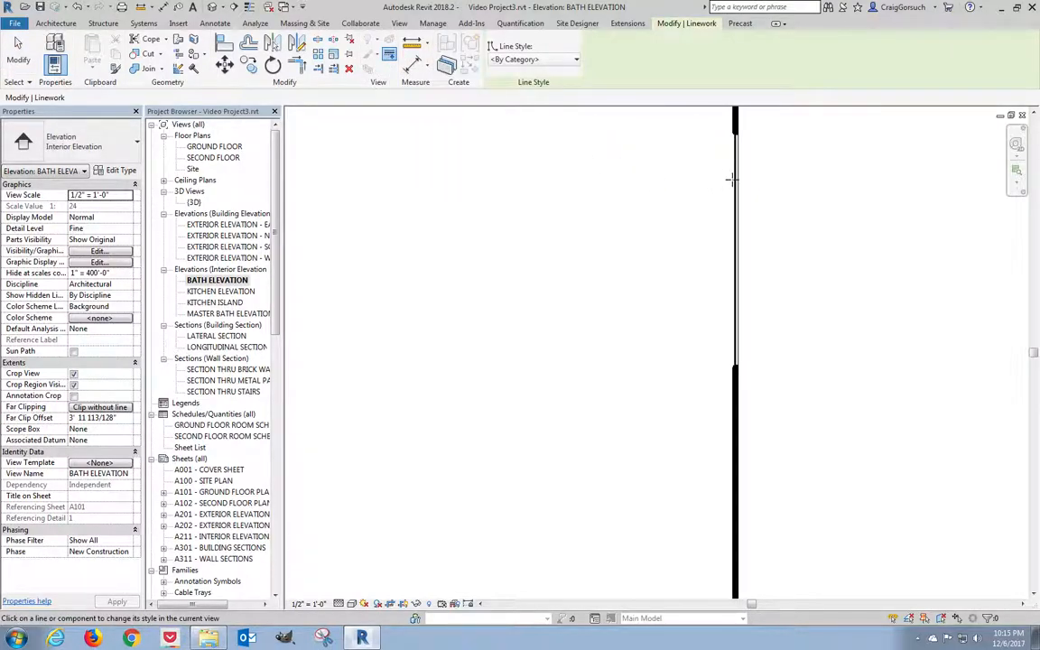
click(522, 60)
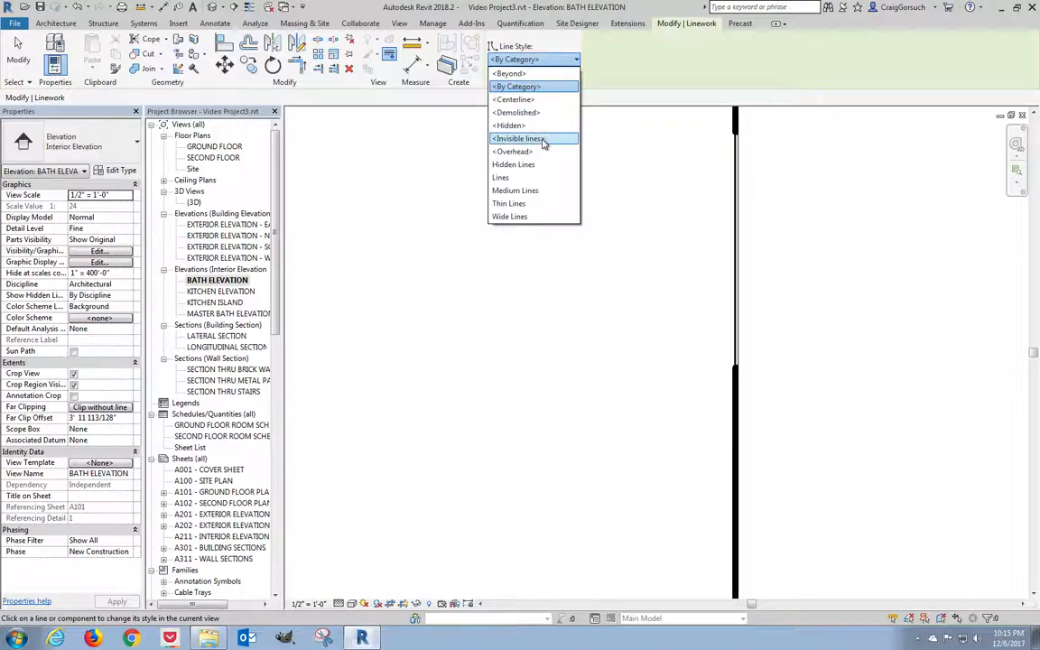
click(519, 218)
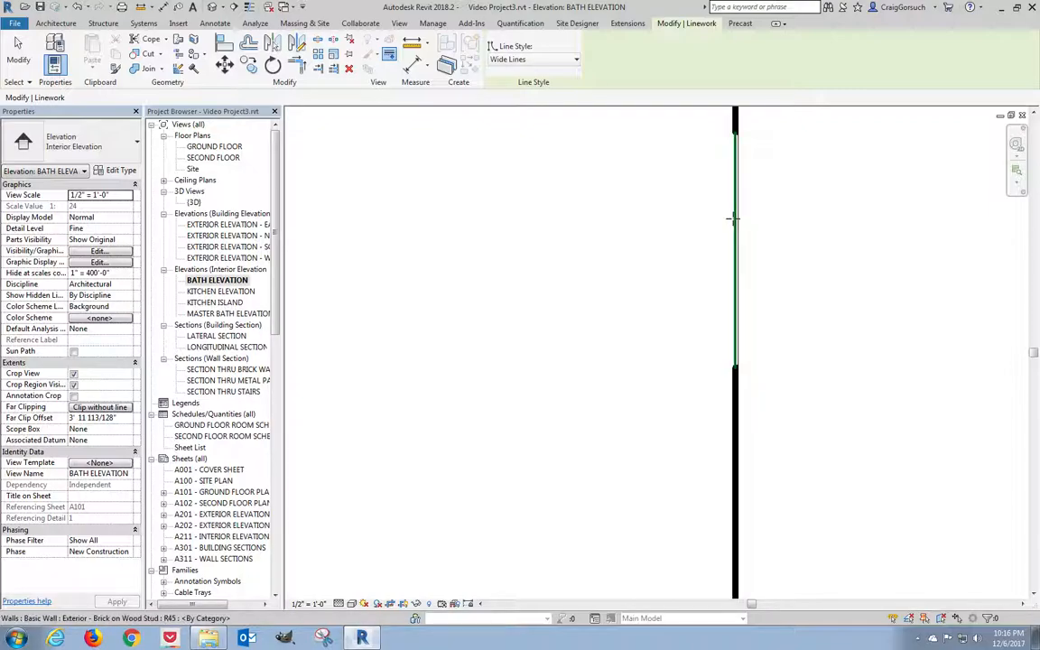
click(734, 219)
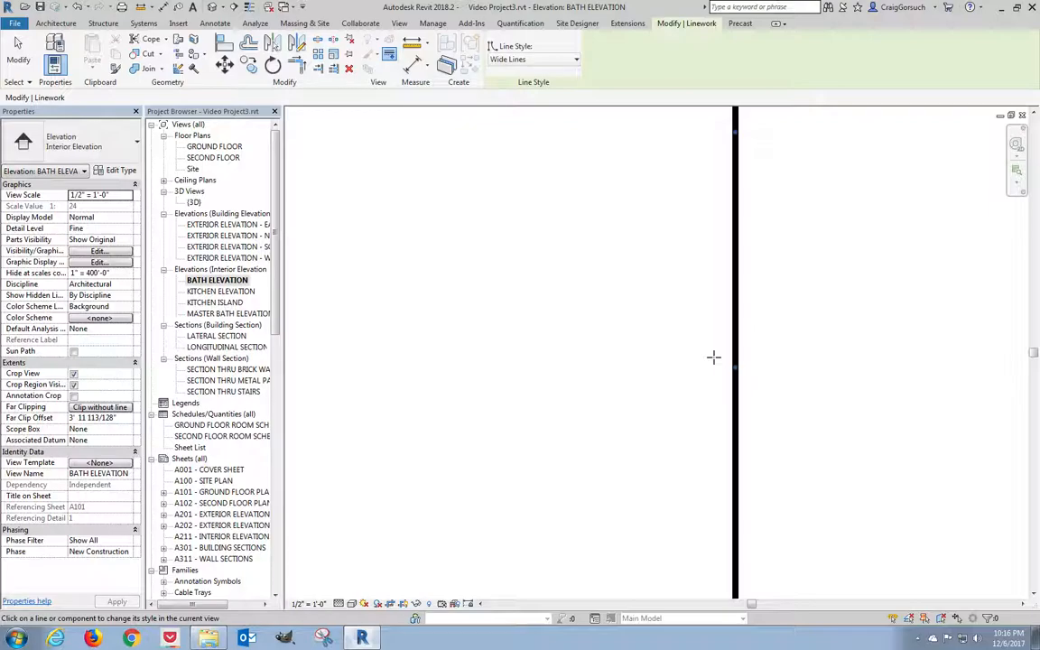
scroll(703, 358, down, 5)
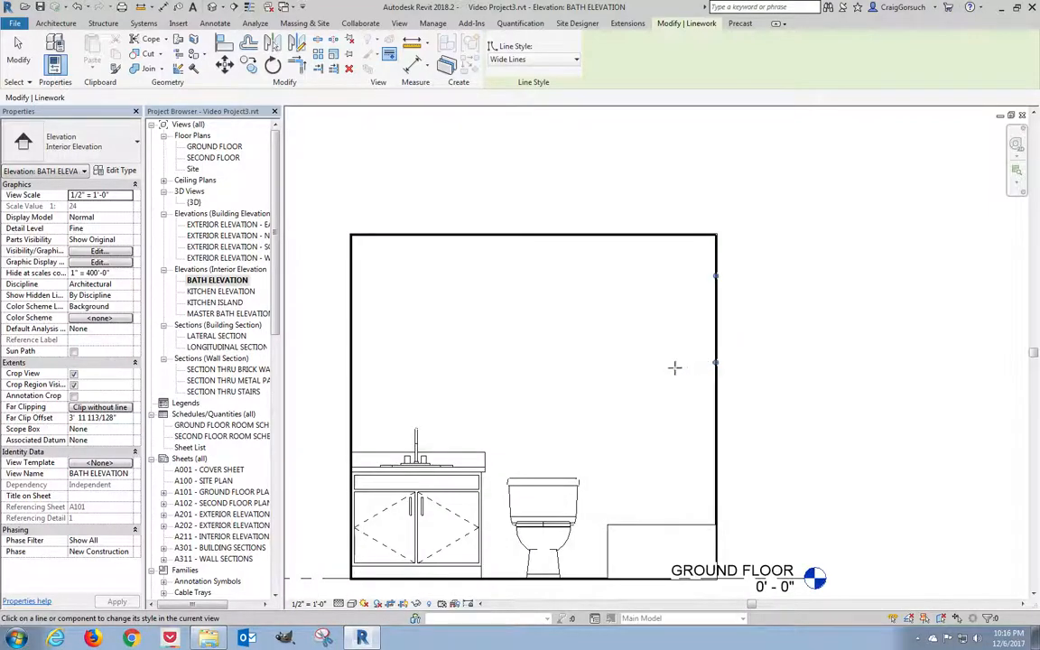
middle_drag(659, 373, 685, 343)
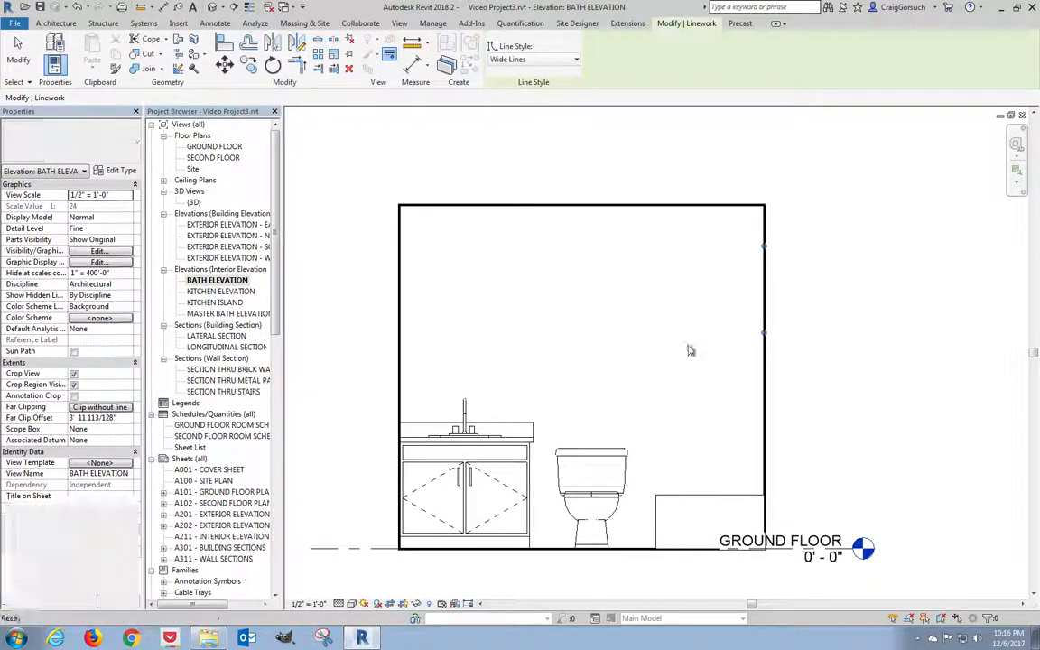
key(Escape)
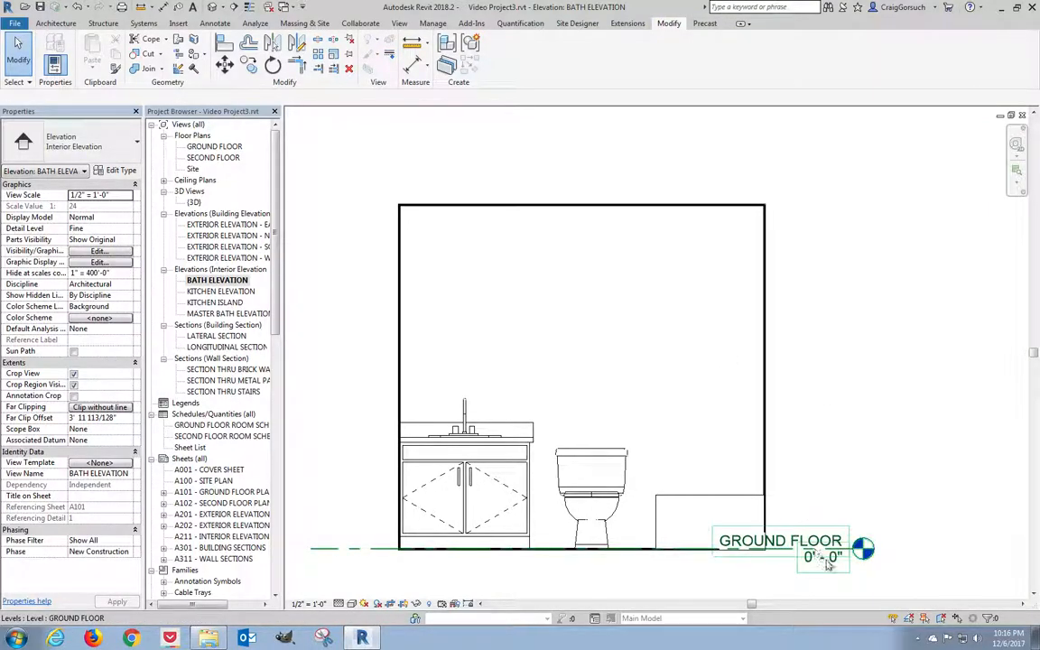
- Move the GROUND FLOOR level head outward so its label clears the tub-side wall
click(815, 554)
drag(857, 553, 913, 548)
click(904, 470)
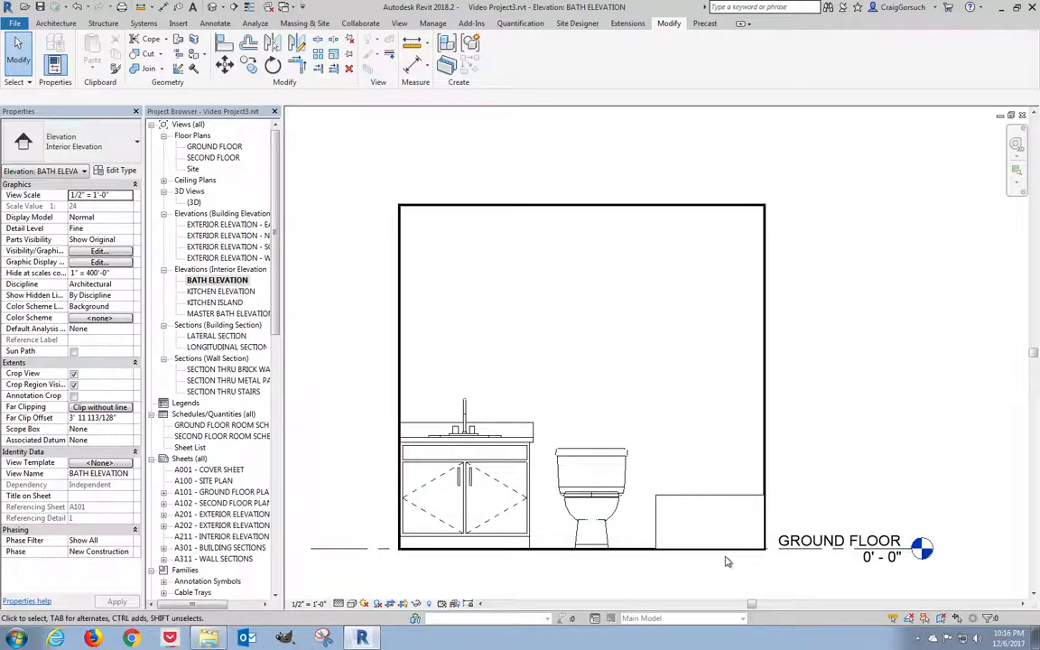
- Place an aligned dimension string below the floor from the vanity-side wall to the vanity's far side, the tub's near edge and the opposite wall
middle_drag(676, 566, 728, 496)
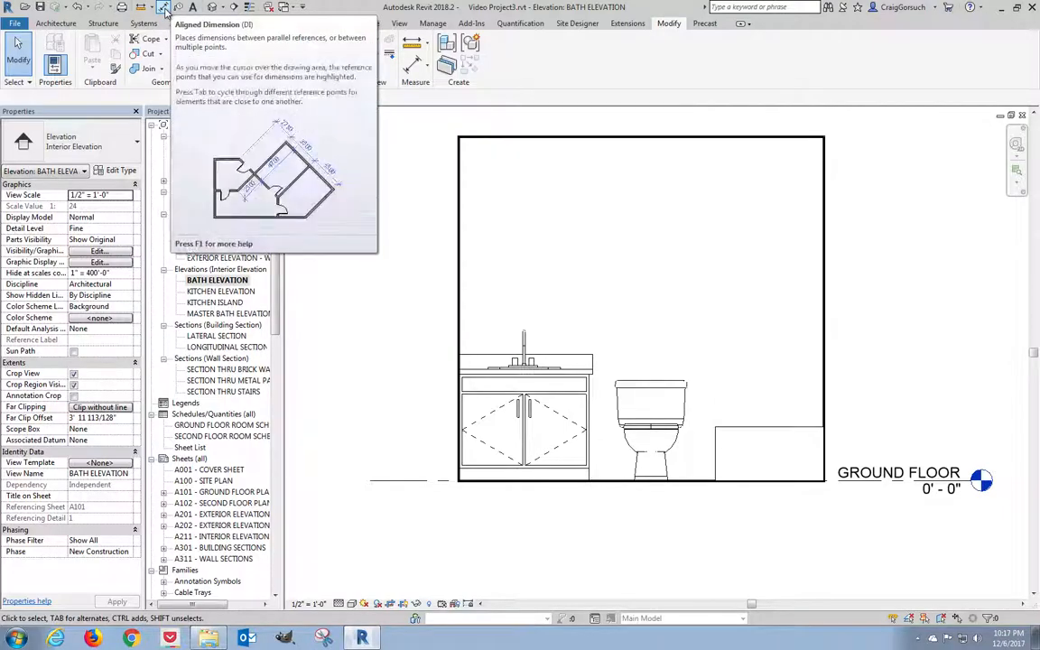
click(163, 8)
scroll(445, 482, up, 5)
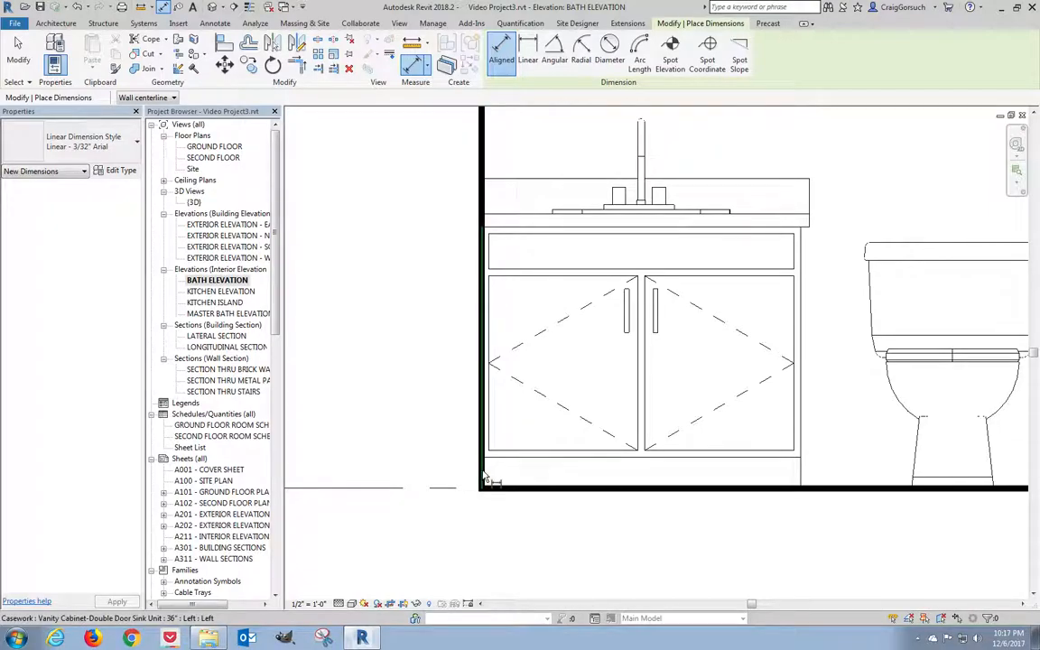
click(484, 478)
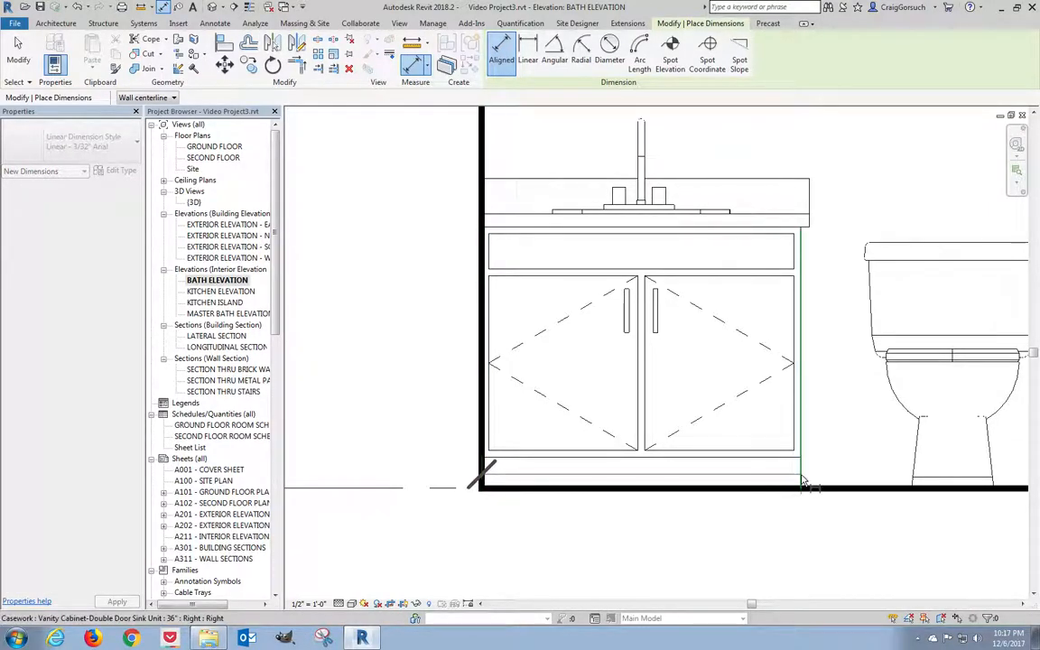
middle_drag(667, 471, 305, 449)
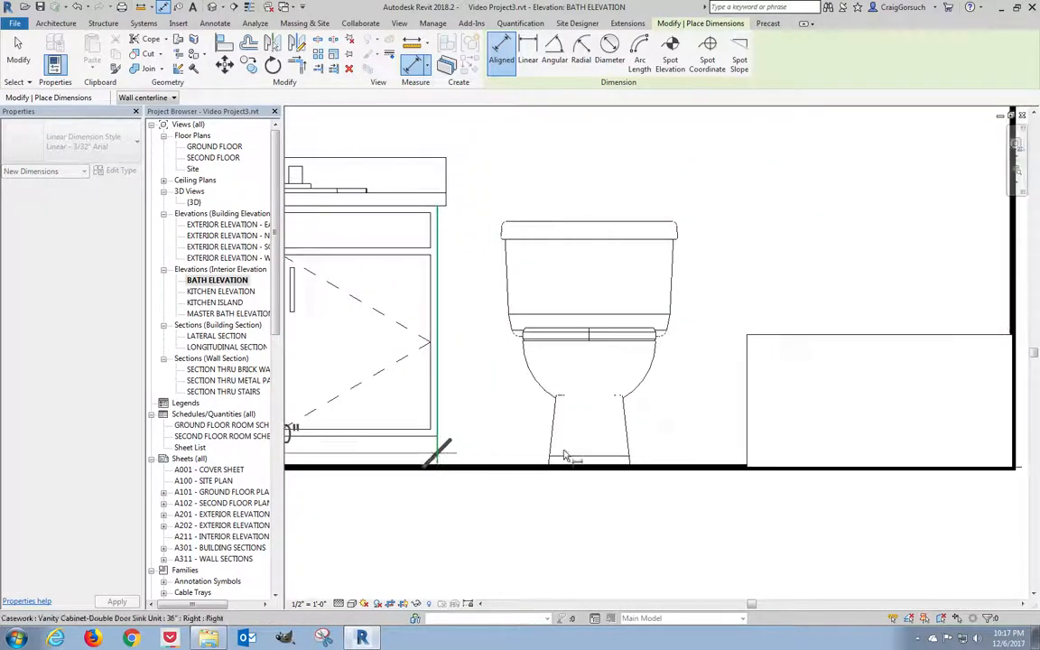
click(750, 454)
middle_drag(642, 466, 444, 489)
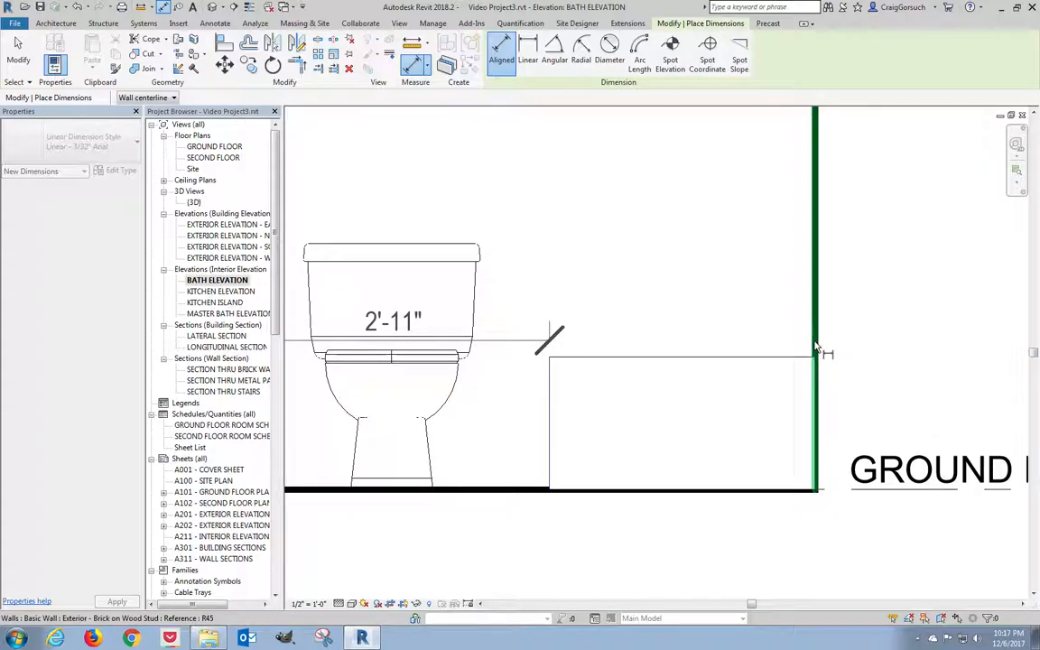
click(817, 347)
scroll(742, 464, down, 2)
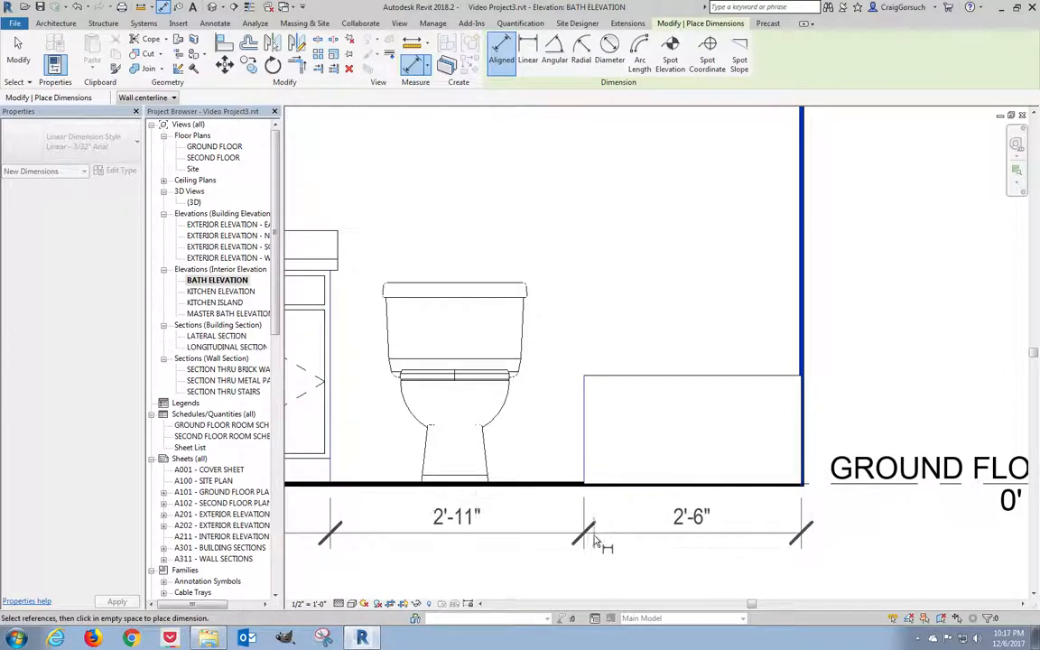
click(550, 553)
middle_drag(591, 568, 811, 517)
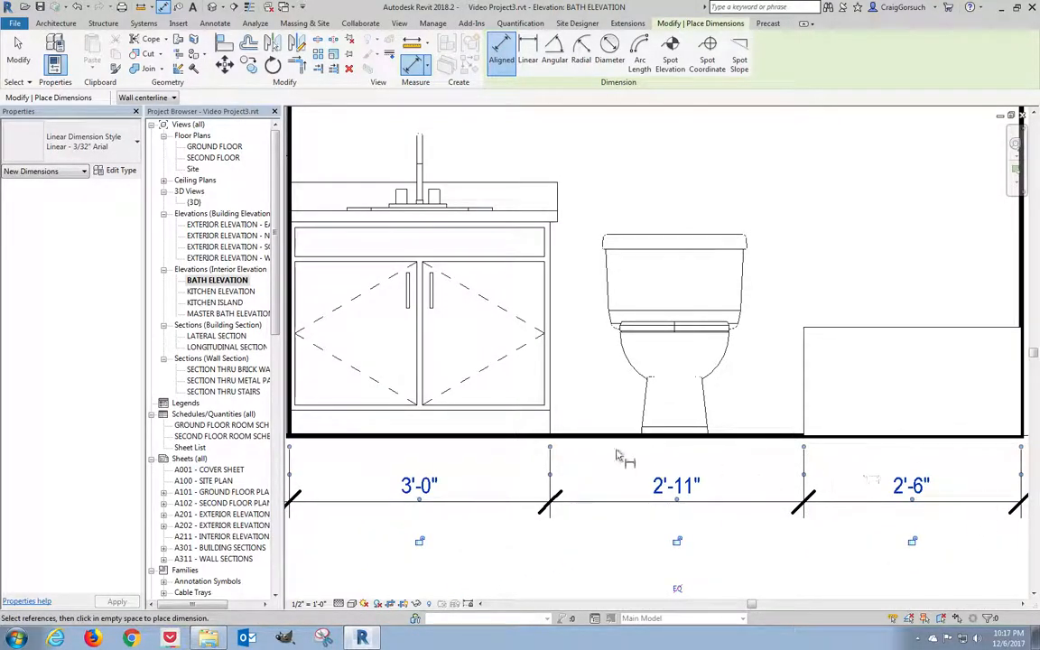
- Place an aligned vertical dimension outside the vanity-side wall from the GROUND FLOOR level to the top of the vanity countertop
middle_drag(637, 487, 694, 488)
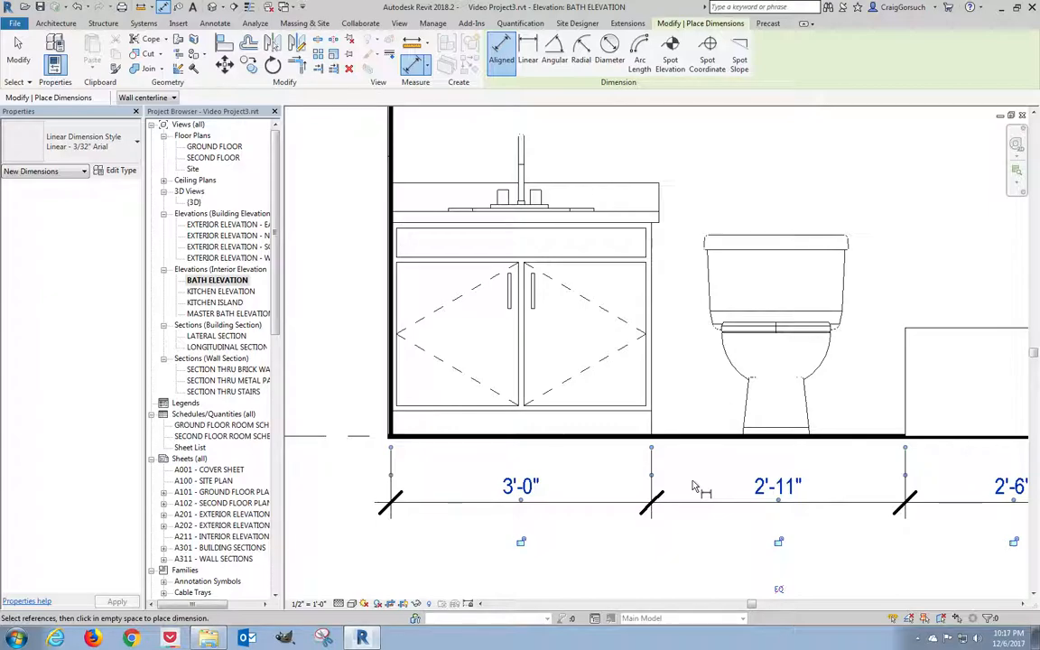
middle_drag(492, 399, 666, 434)
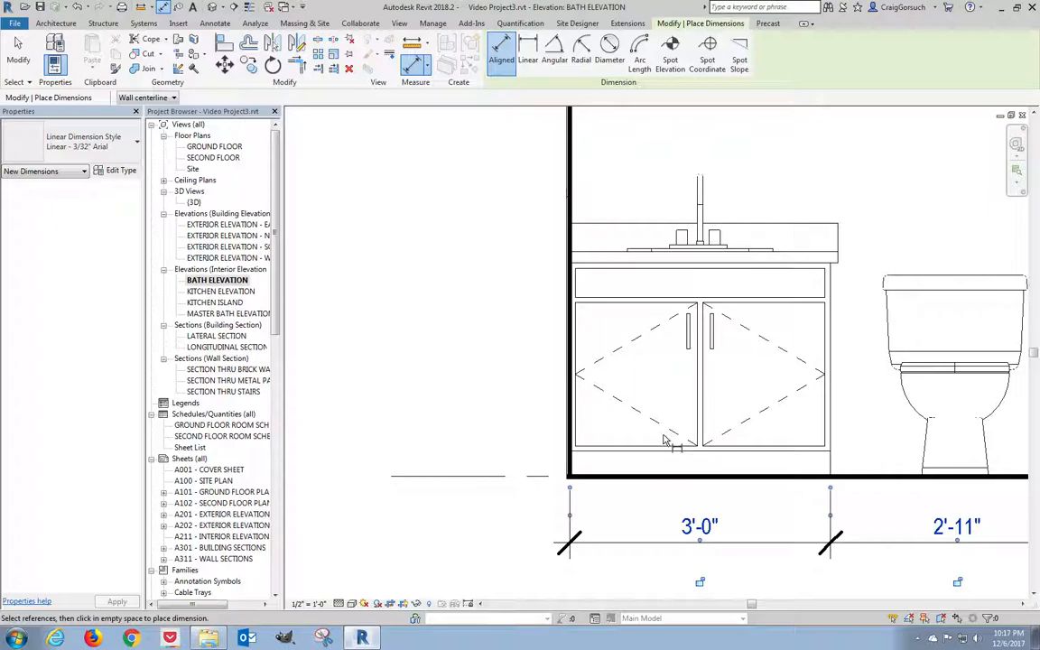
click(607, 478)
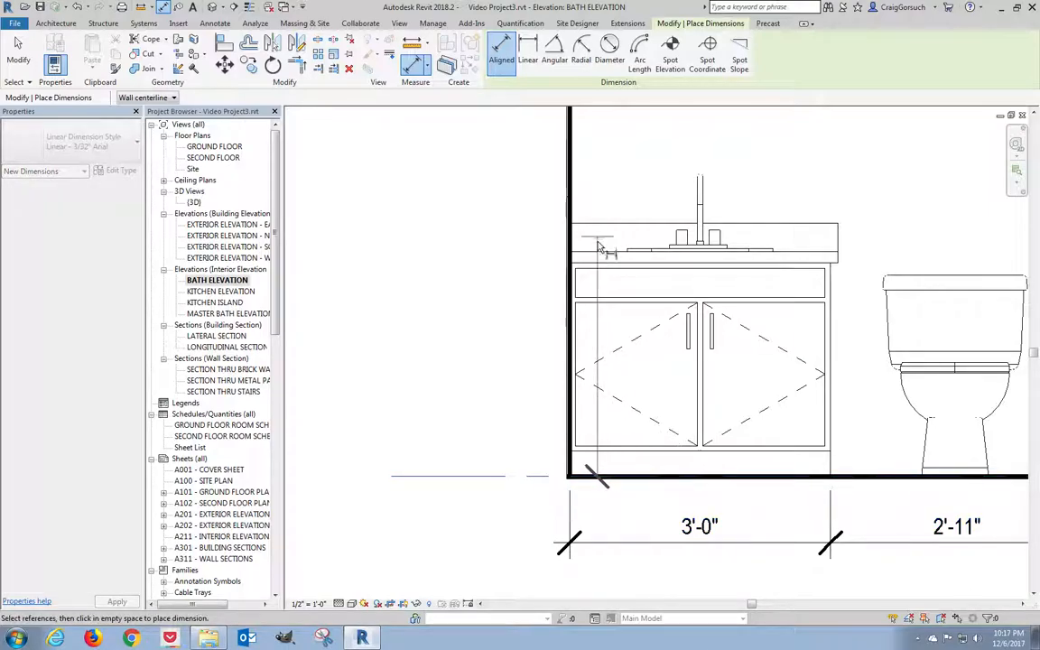
click(539, 236)
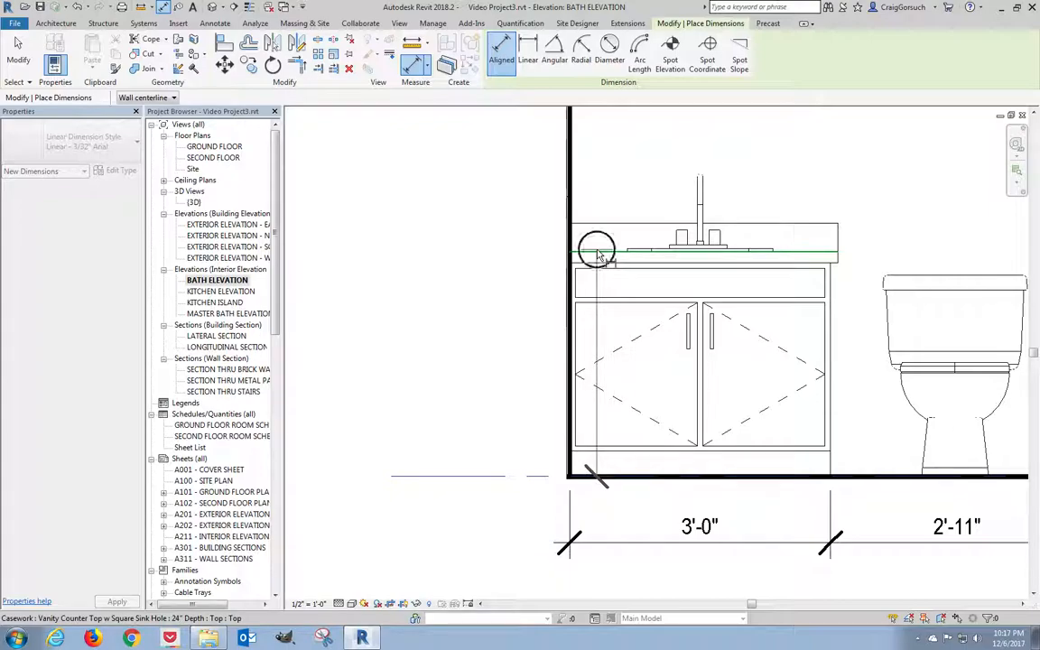
click(471, 271)
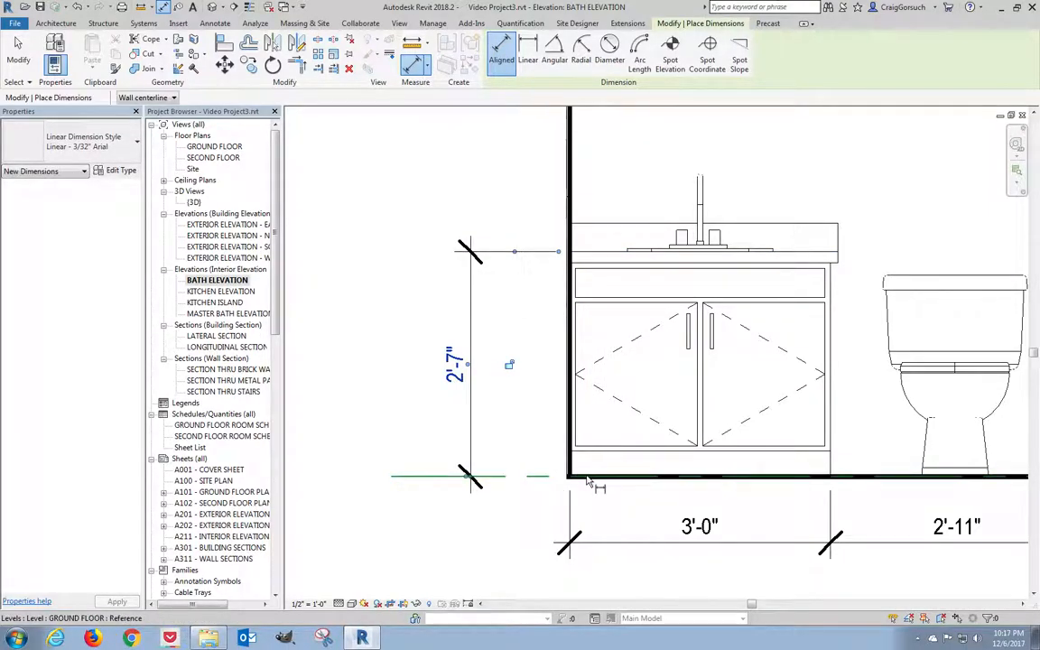
- Add an aligned dimension string between the overall counter dimension and the wall, covering the floor, toe kick, cabinet top and countertop top
click(588, 457)
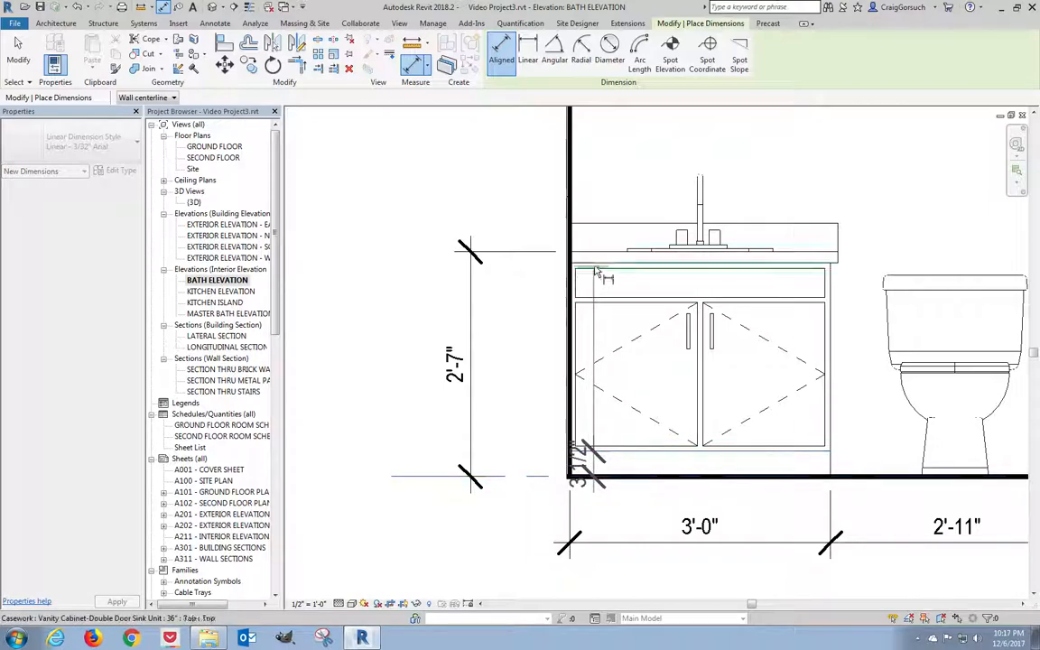
click(591, 262)
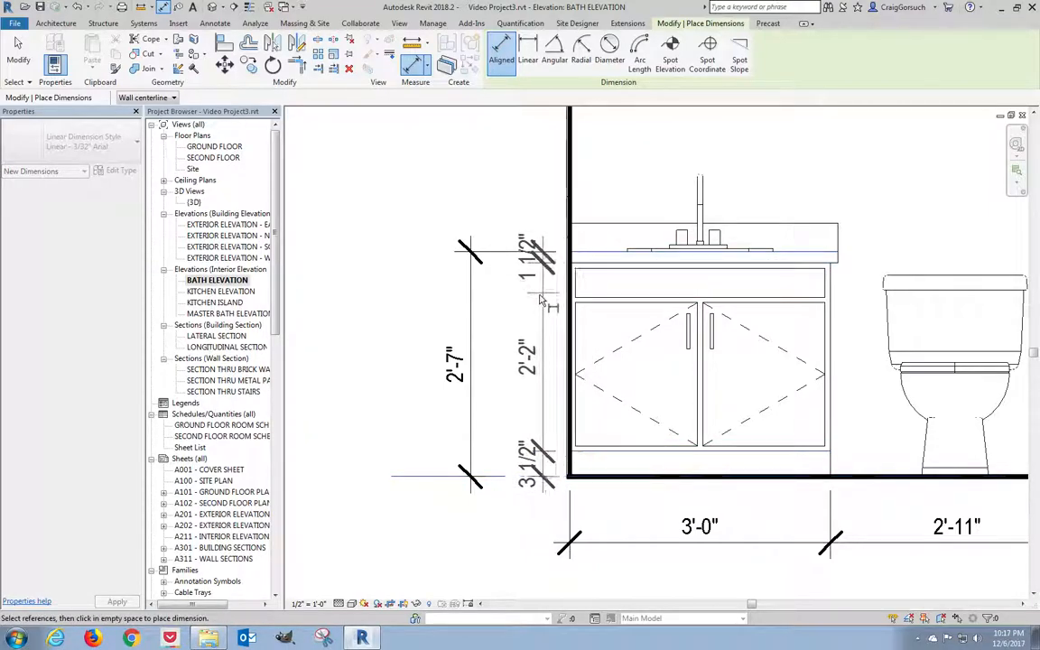
click(518, 306)
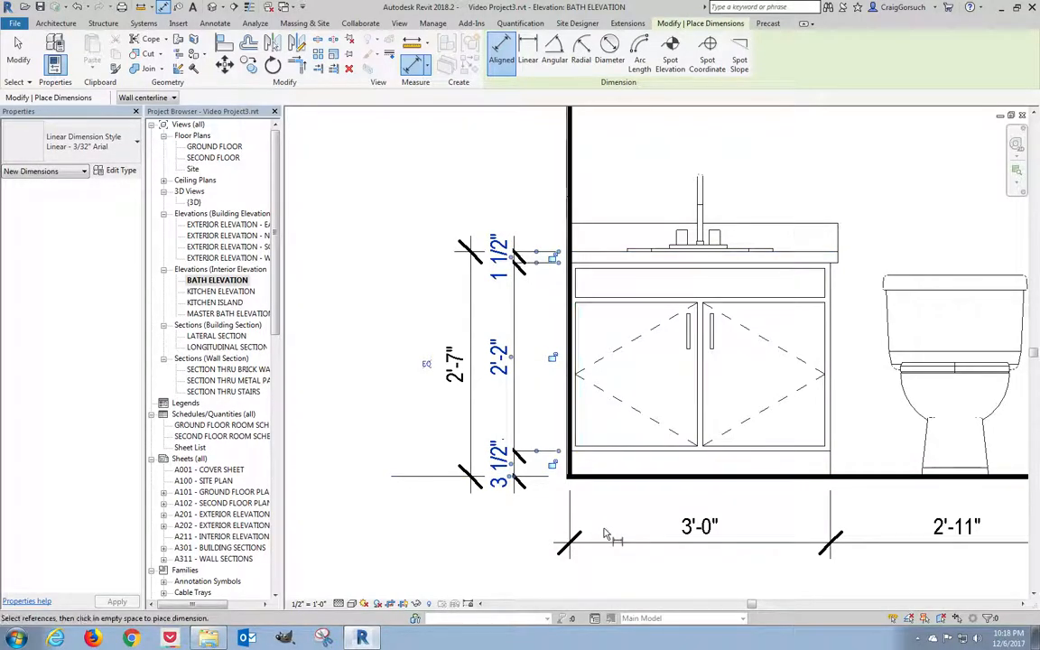
scroll(607, 511, down, 1)
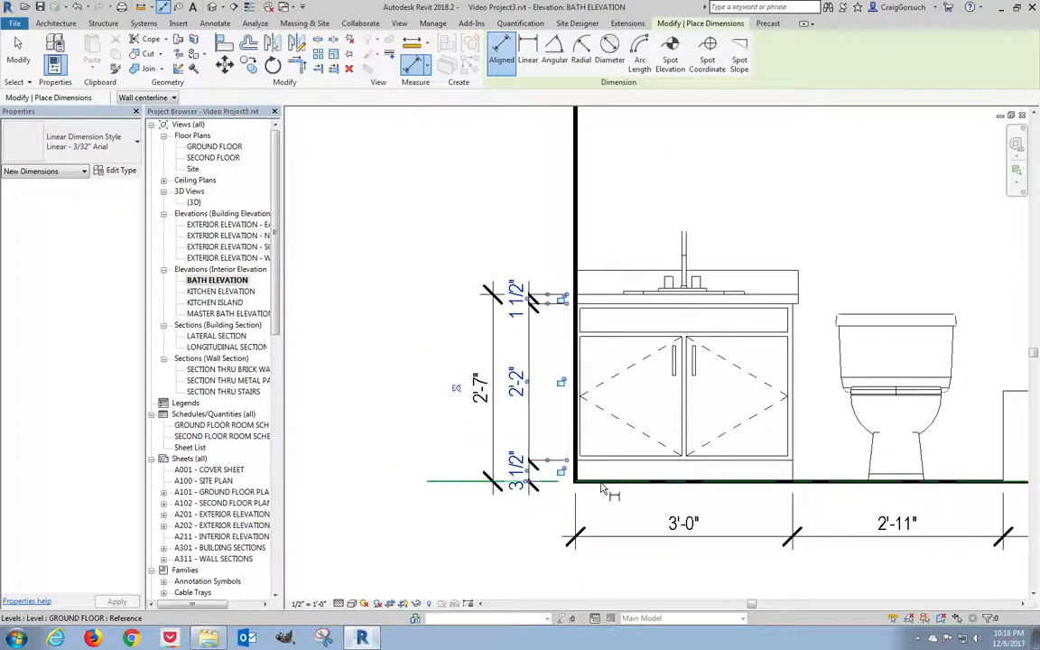
click(601, 482)
middle_drag(627, 225, 644, 524)
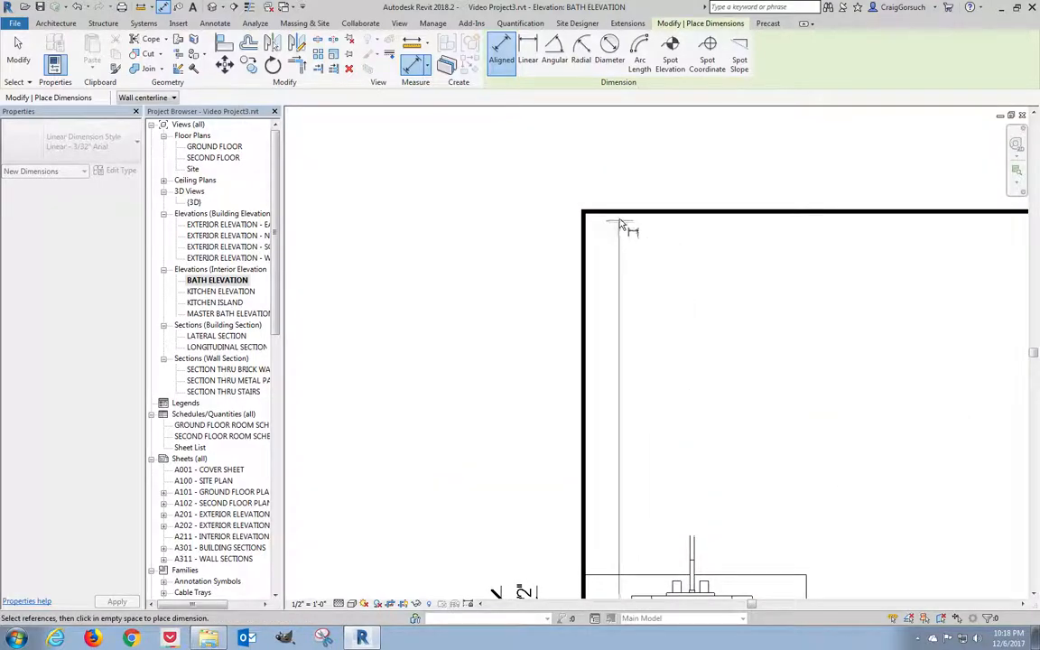
scroll(616, 221, up, 3)
key(Escape)
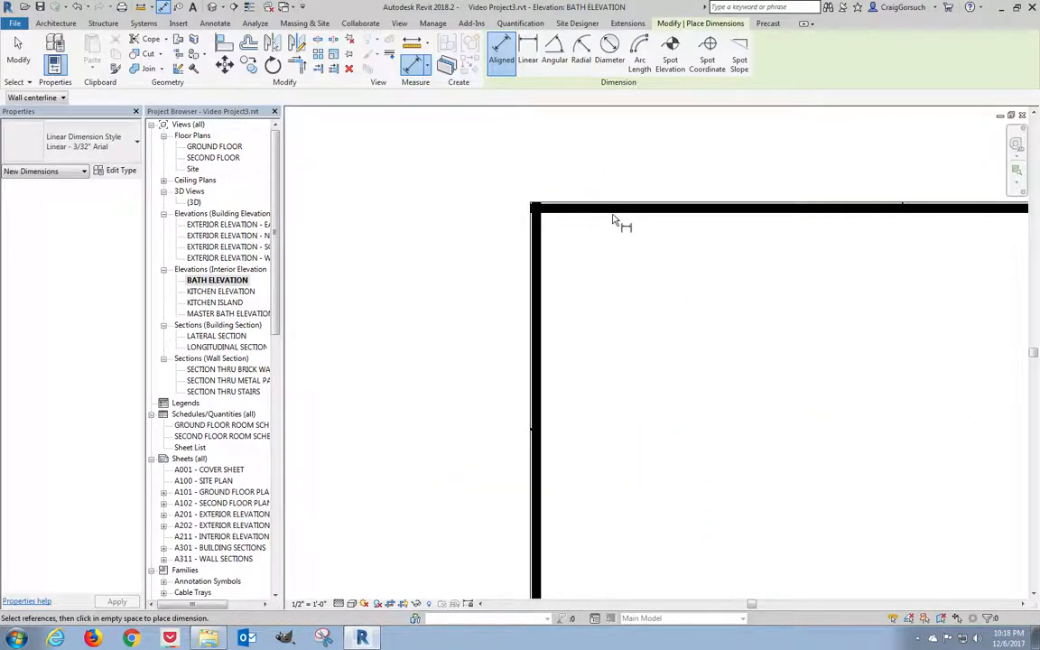
- Place an aligned dimension from the GROUND FLOOR level to the ceiling line, outside the vanity dimensions, and end the dimension command
scroll(611, 215, down, 5)
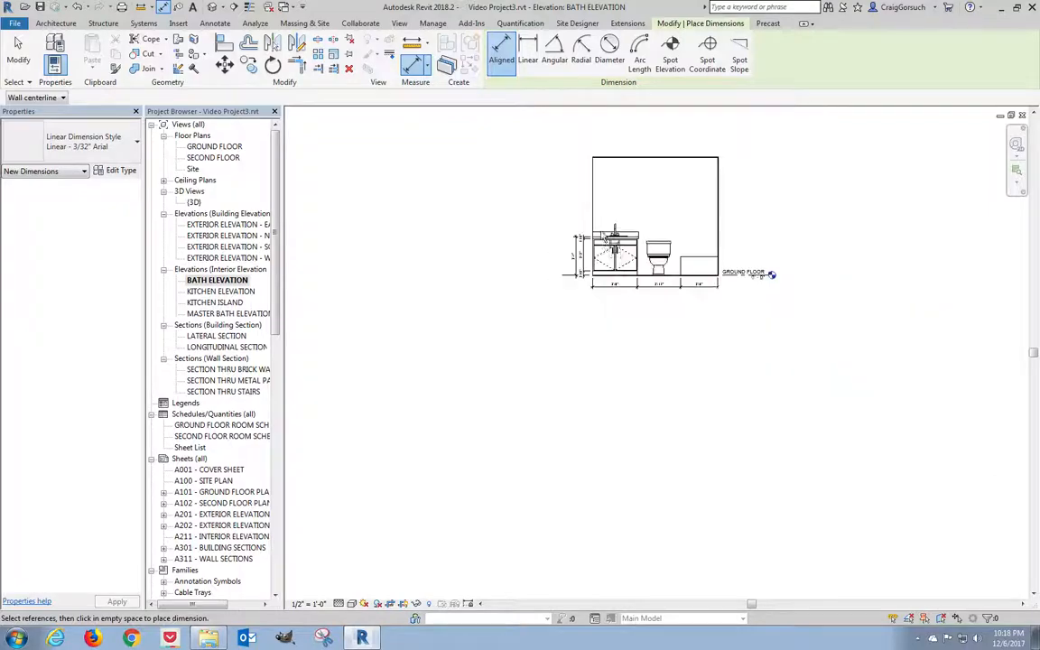
scroll(572, 325, up, 3)
click(576, 321)
middle_drag(613, 201, 616, 431)
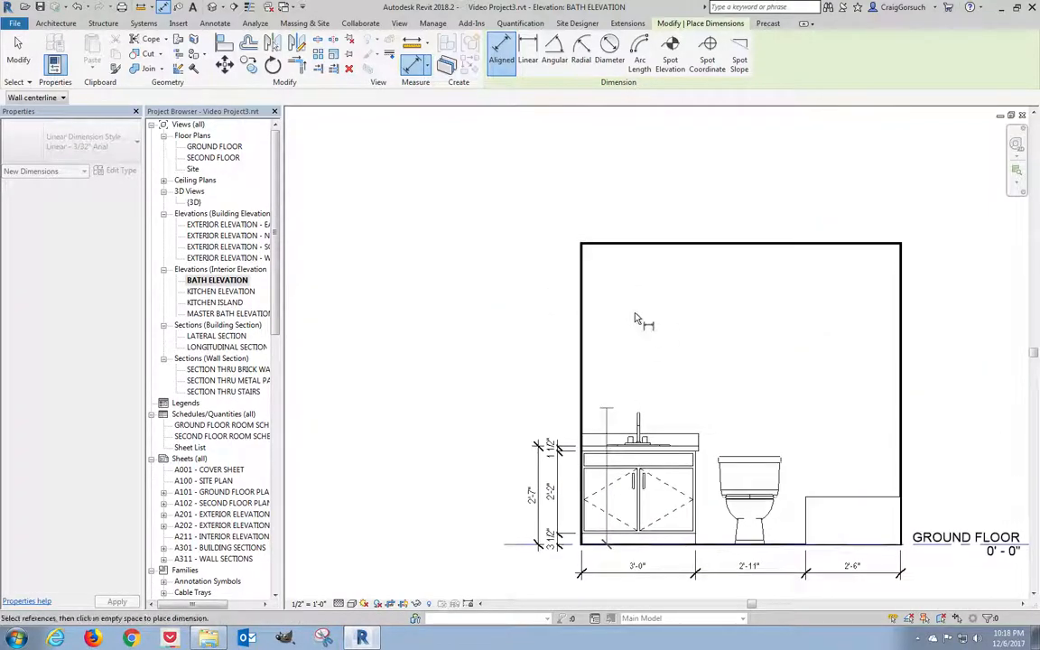
click(606, 244)
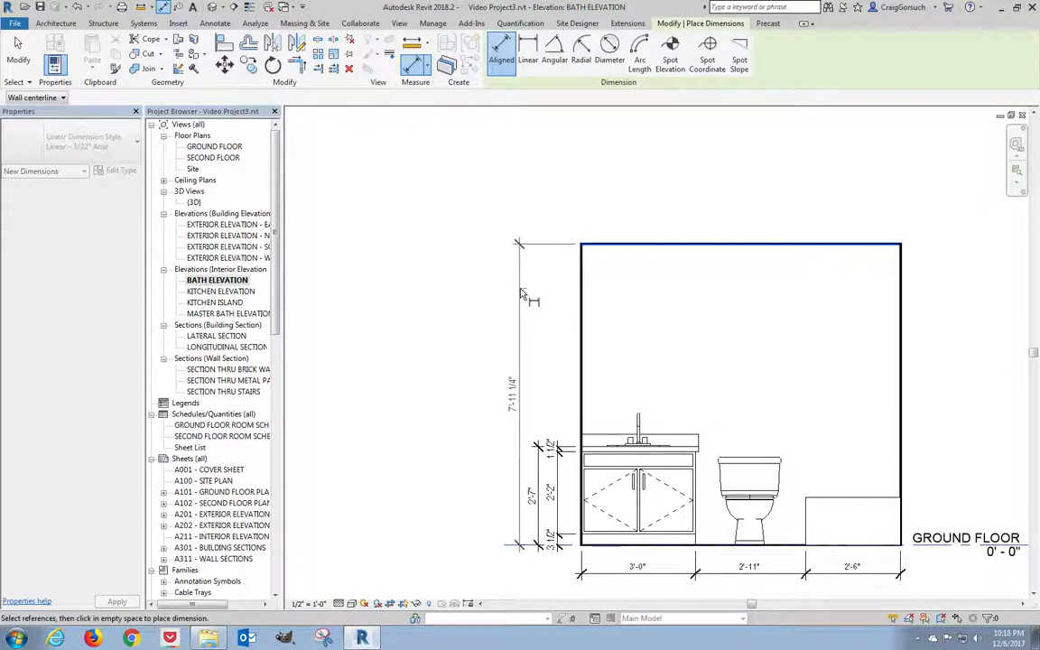
click(519, 361)
scroll(497, 417, up, 3)
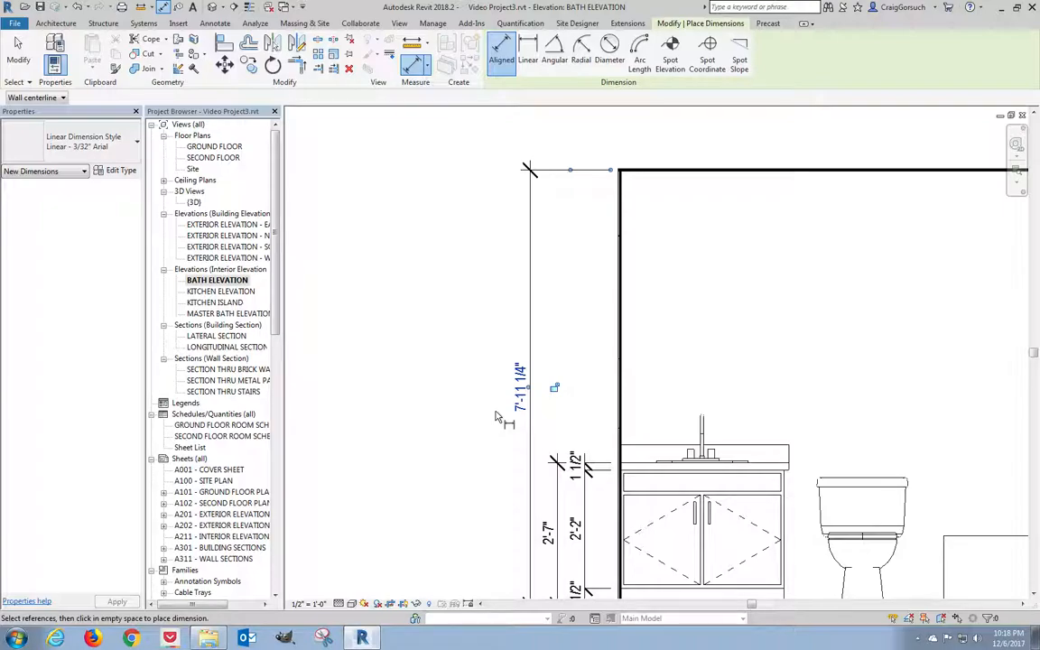
key(Escape)
key(Escape)
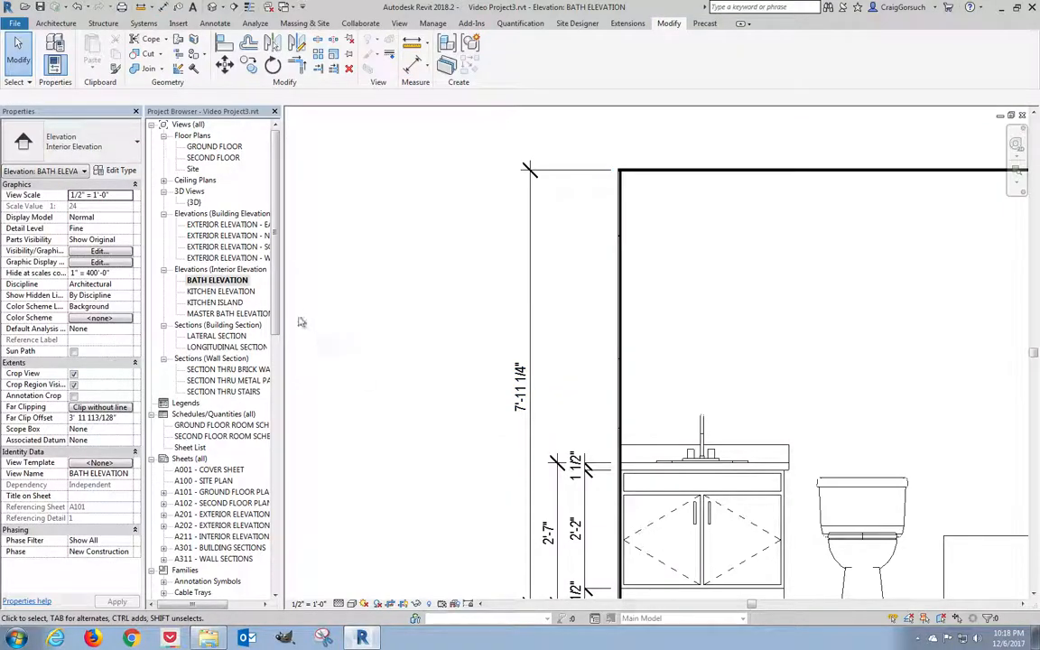
- Open SECTION THRU BRICK WALL, examine the second-floor assembly and the ceiling line beneath it, and close the section view
double_click(240, 371)
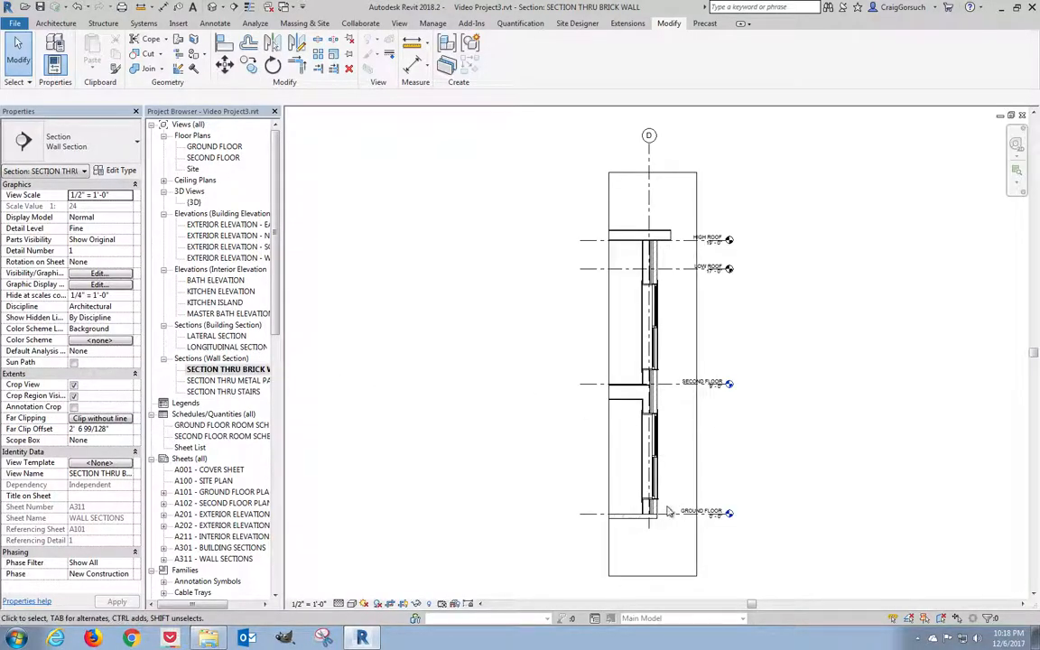
scroll(669, 512, up, 1)
scroll(676, 515, up, 4)
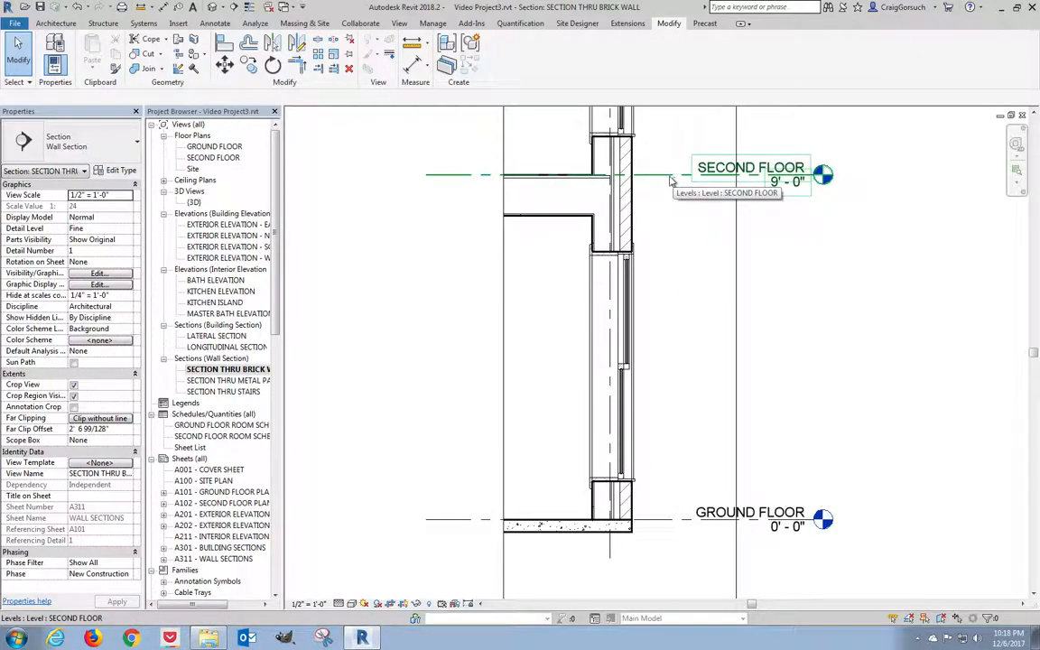
scroll(552, 180, up, 1)
scroll(553, 182, up, 1)
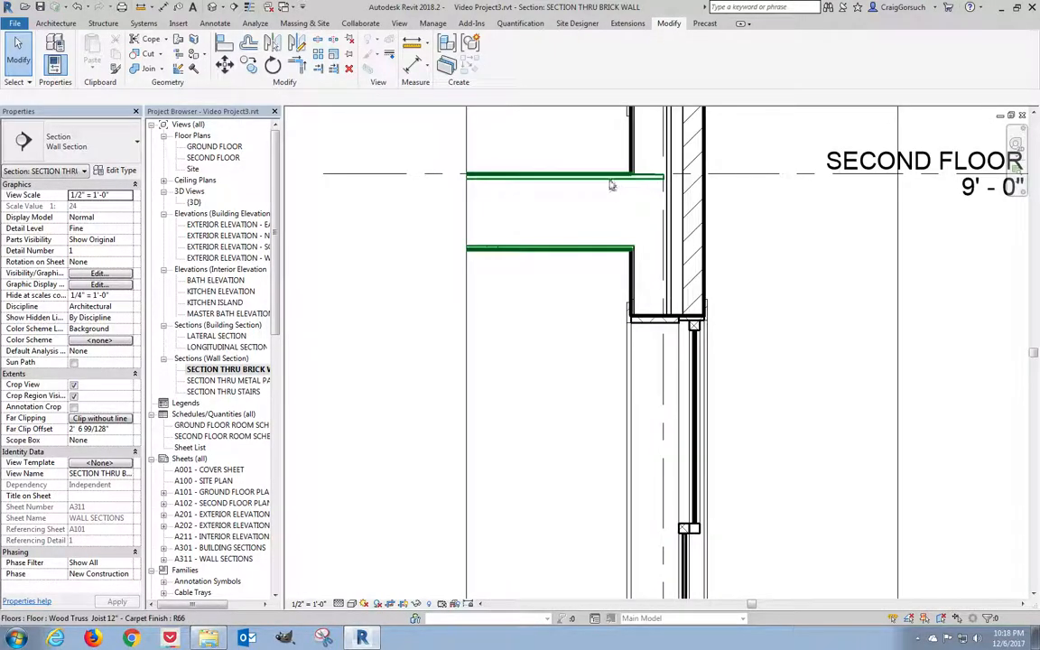
scroll(611, 185, up, 1)
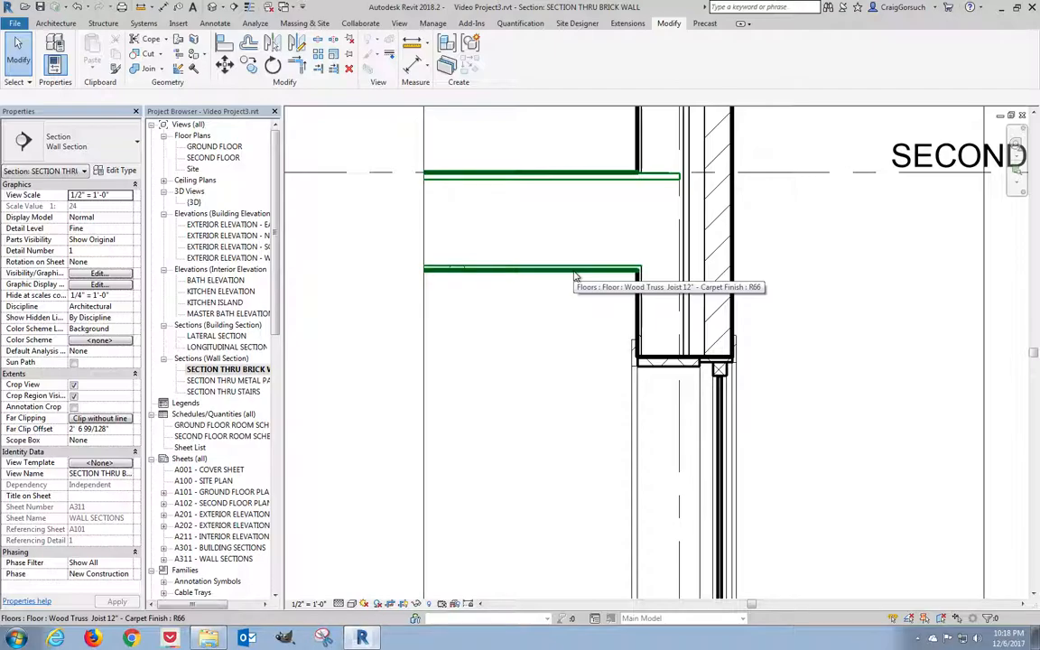
scroll(575, 275, down, 3)
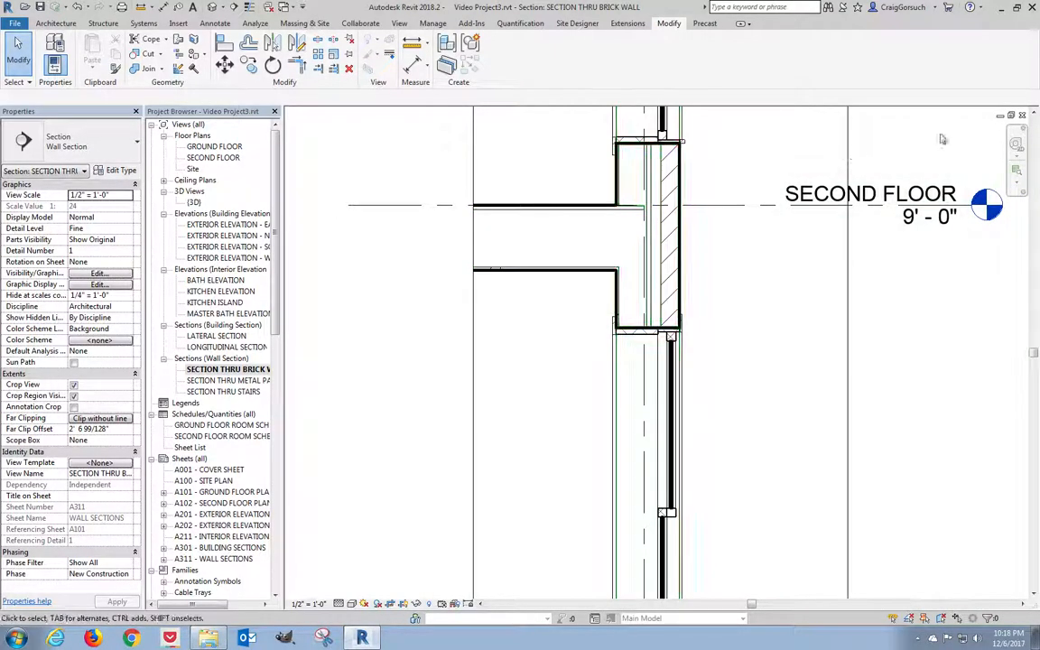
click(1022, 116)
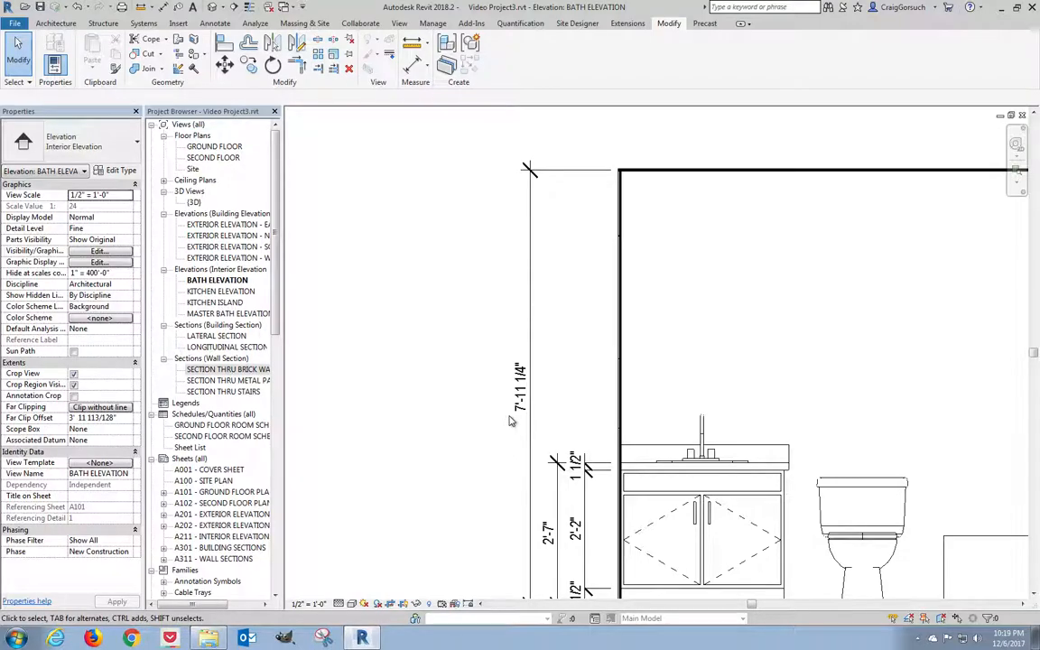
scroll(487, 415, down, 2)
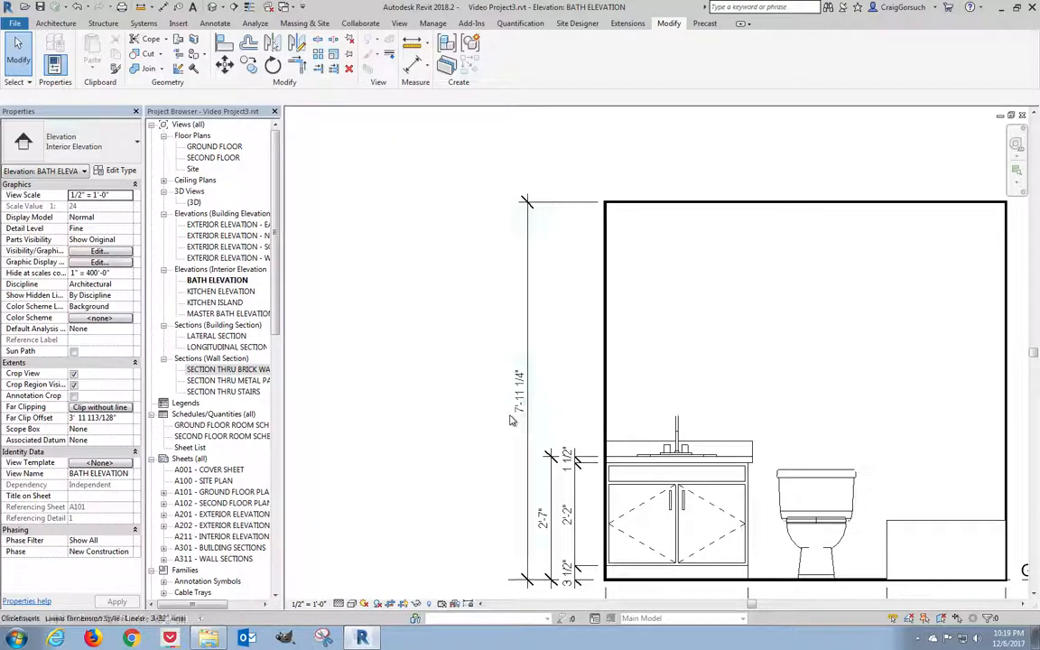
middle_drag(460, 410, 441, 405)
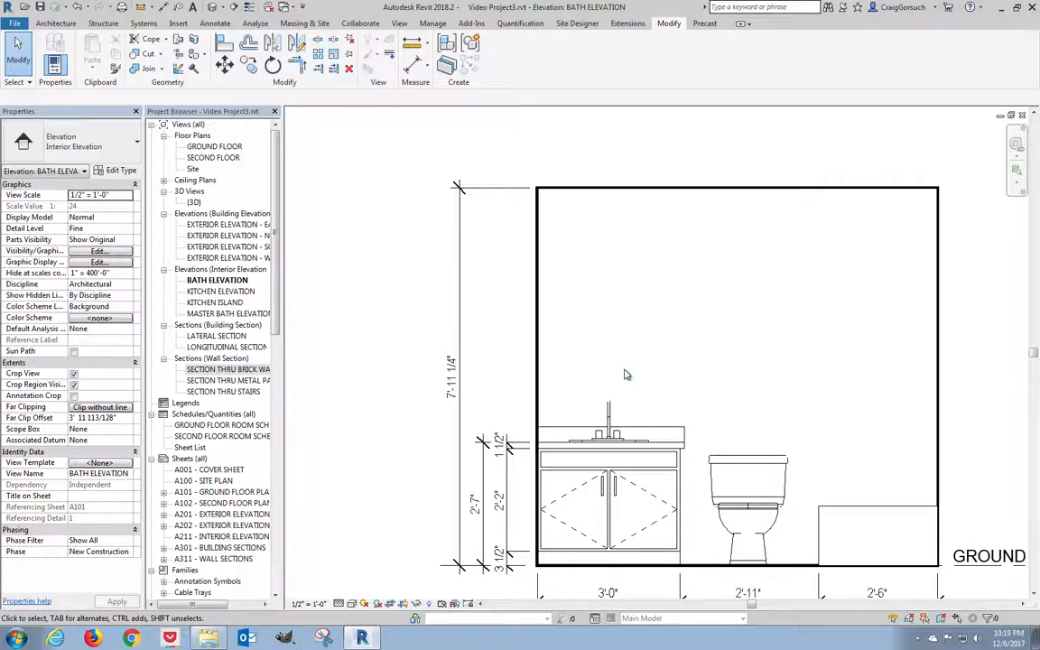
scroll(625, 374, down, 4)
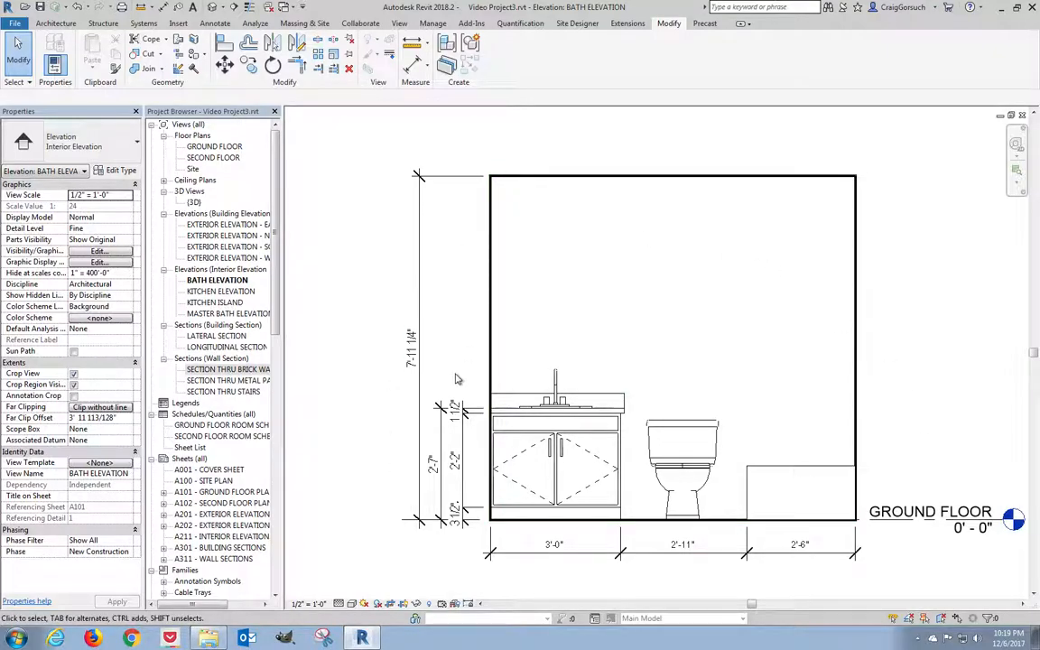
- Open MASTER BATH ELEVATION and resize its crop region: raise the bottom edge toward the floor, widen both sides past the walls, extend the top above HIGH ROOF
double_click(225, 315)
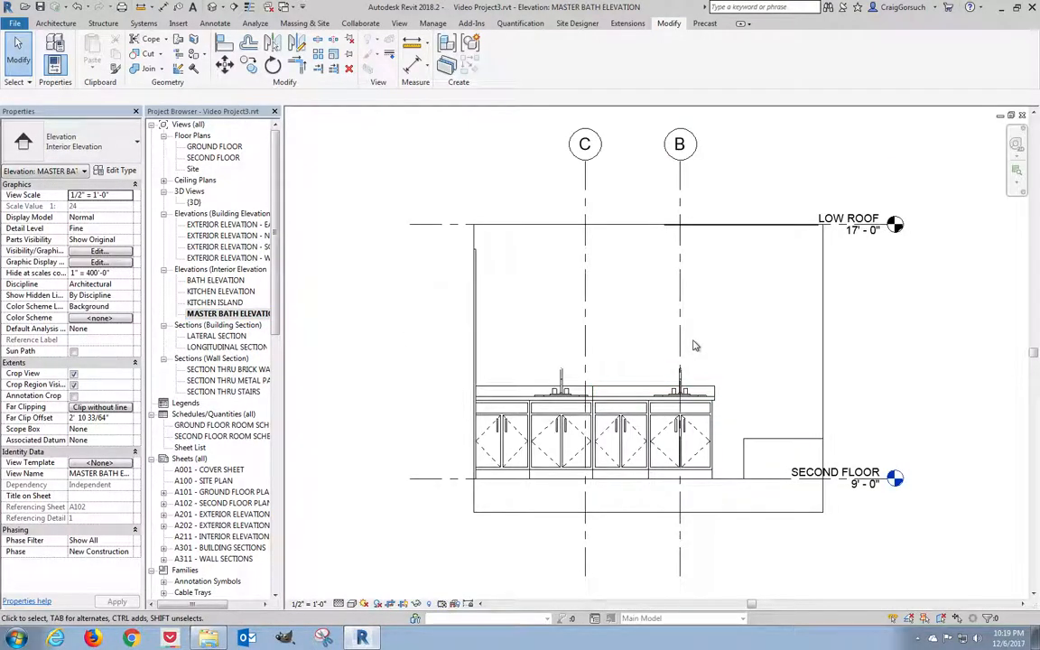
click(474, 233)
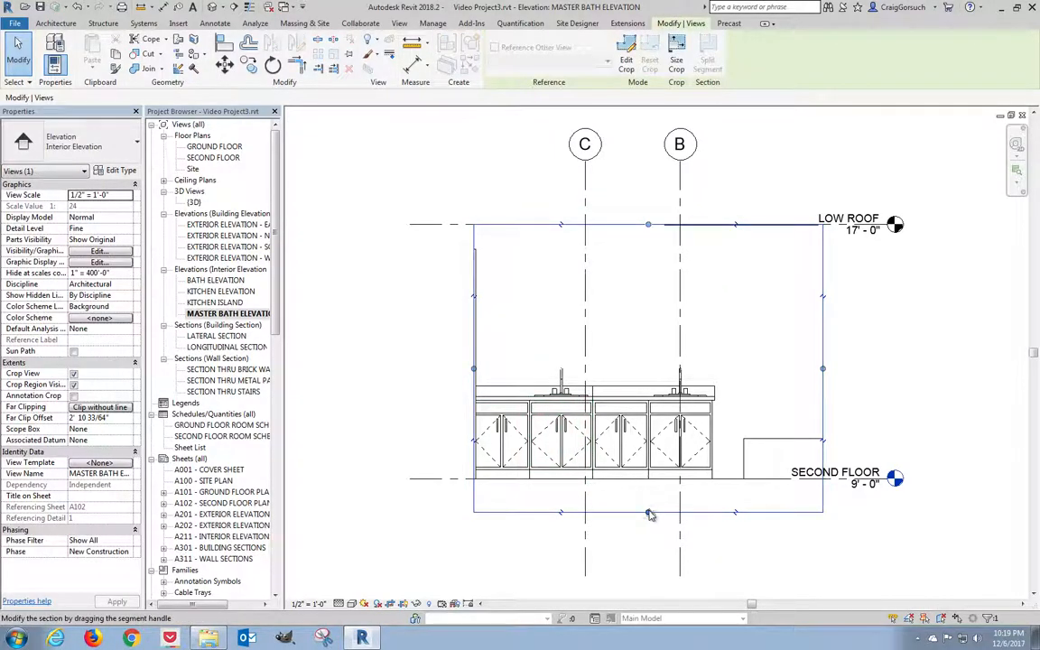
drag(648, 512, 648, 498)
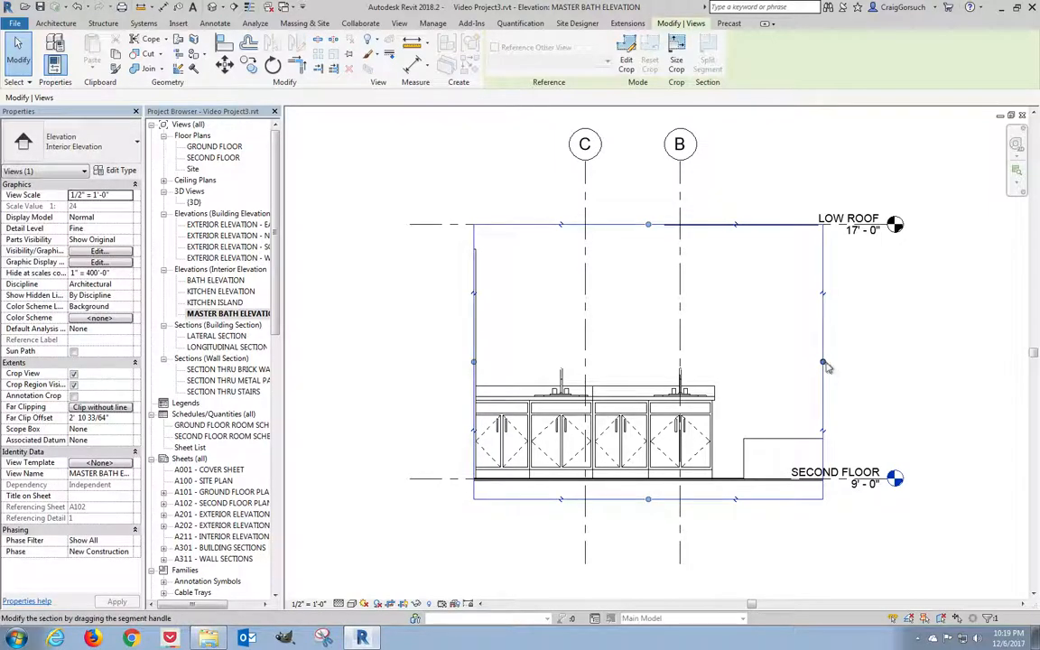
drag(822, 362, 831, 362)
drag(473, 361, 466, 361)
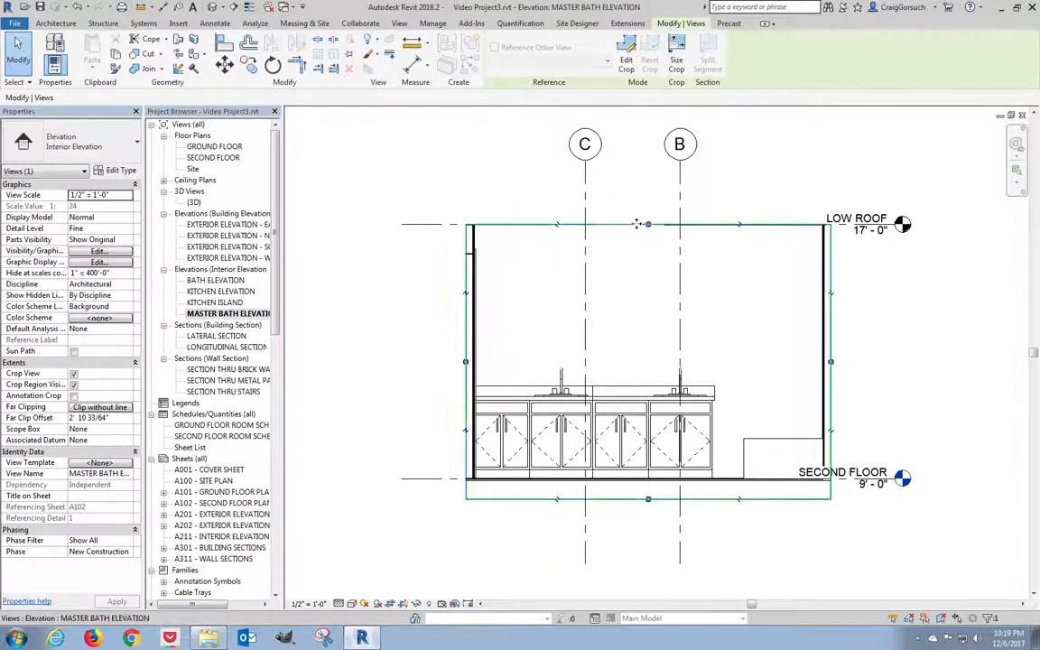
drag(647, 224, 648, 217)
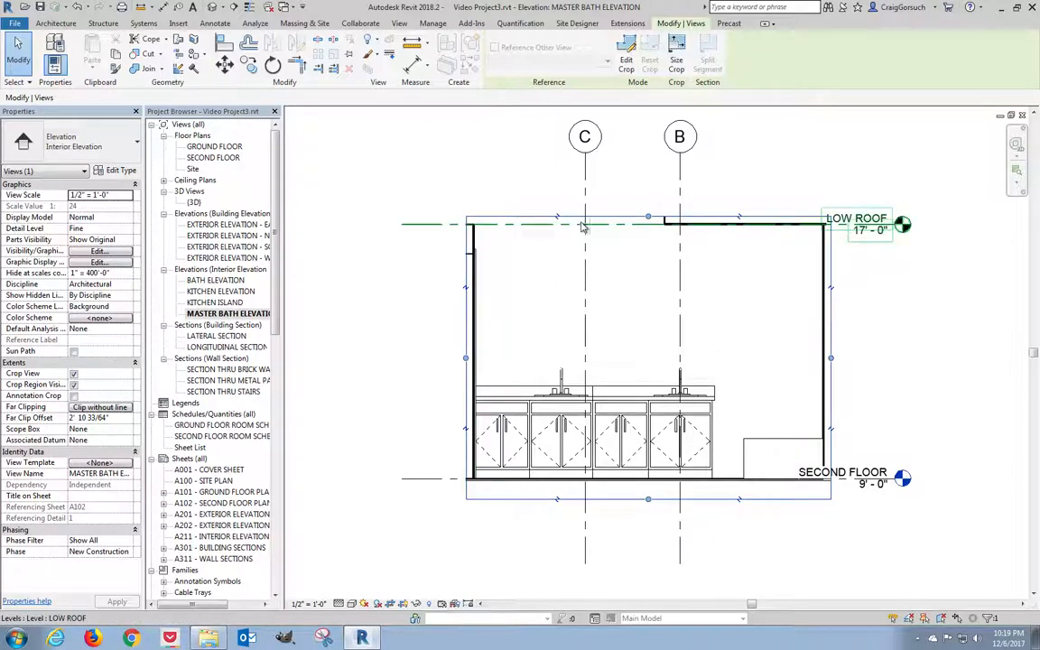
drag(648, 216, 648, 128)
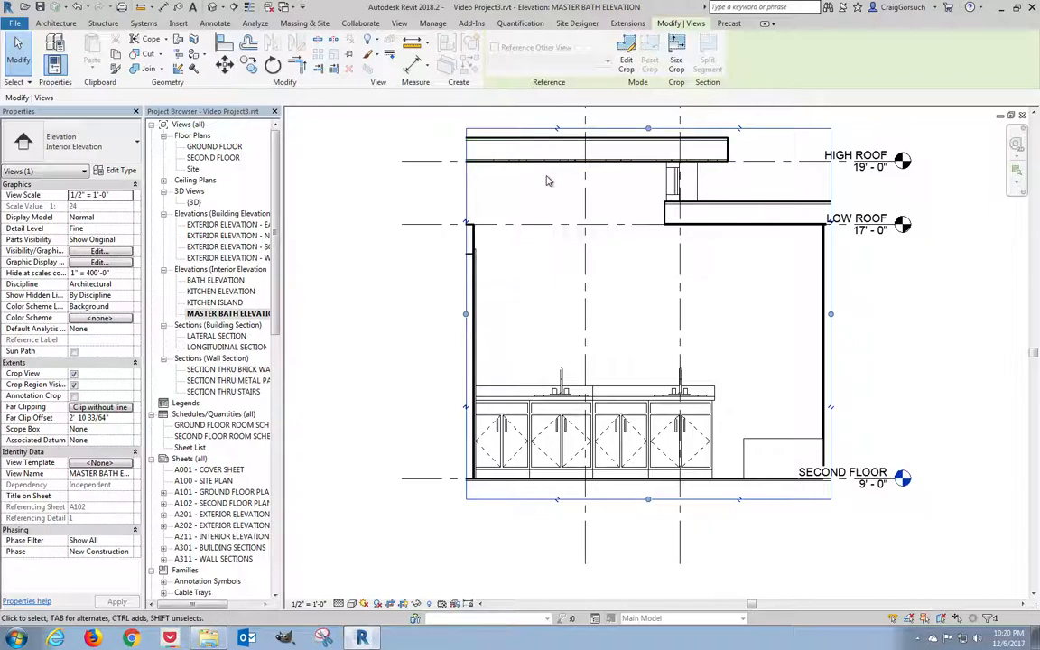
- Stretch the top of the vanity-side partition wall up to the HIGH ROOF level, giving a 2' 0" top offset, and deselect it
click(473, 234)
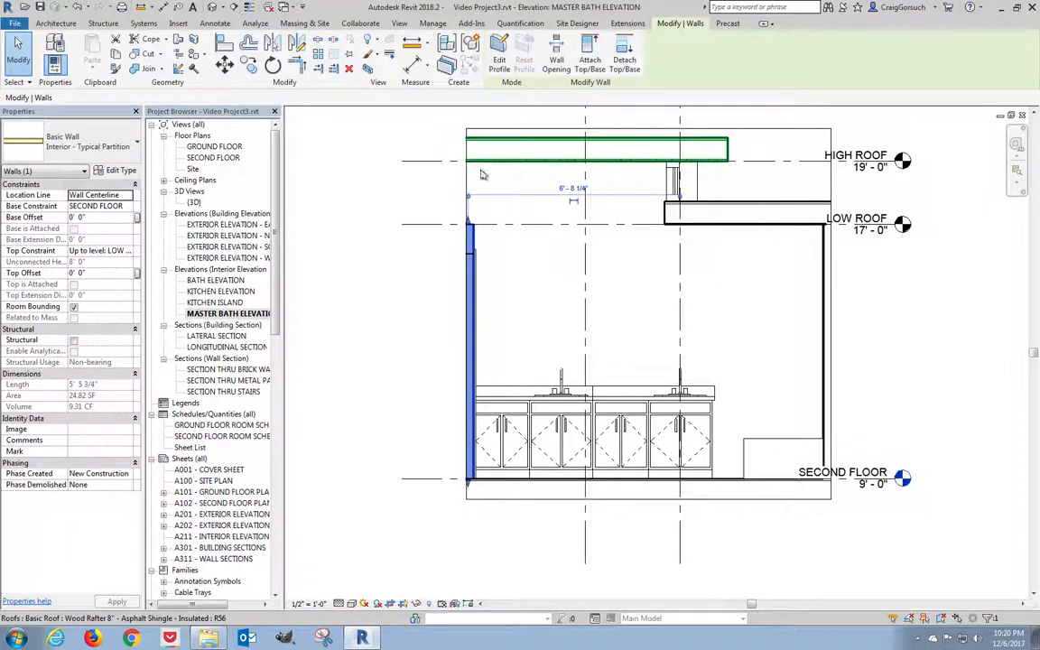
drag(470, 222, 469, 135)
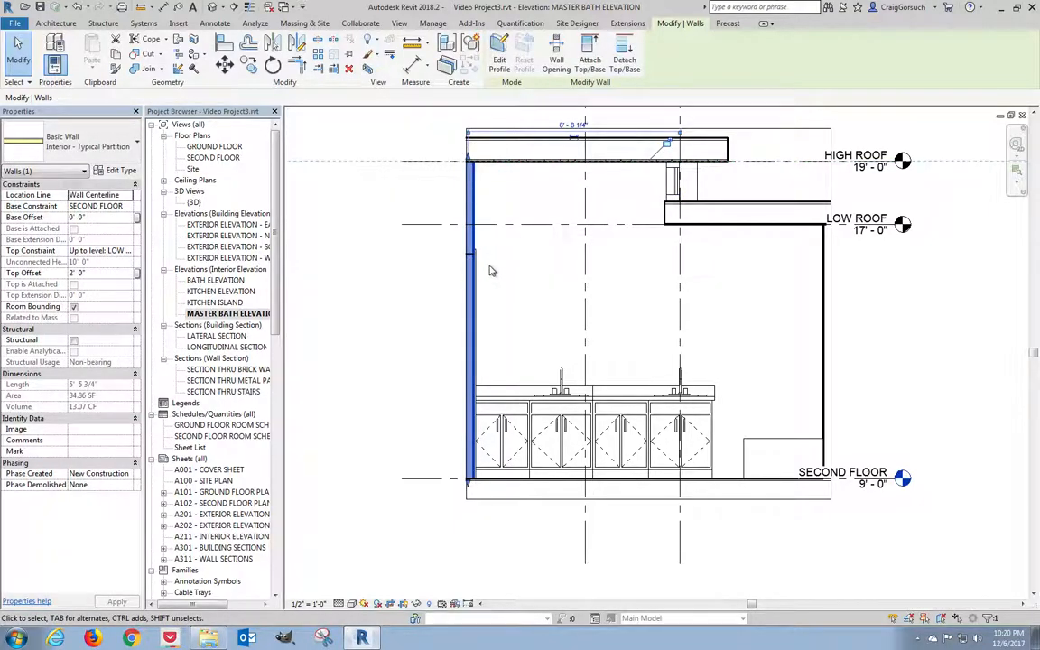
key(Escape)
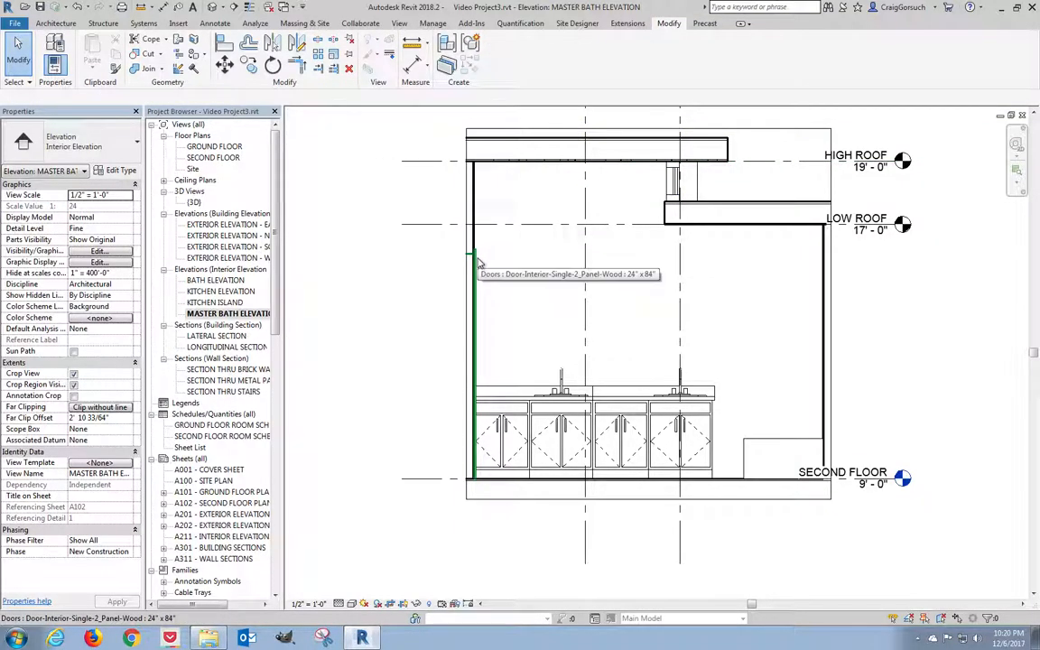
- Hide the 24" x 84" two-panel interior door beside the vanity-side wall as an element in this view
click(478, 262)
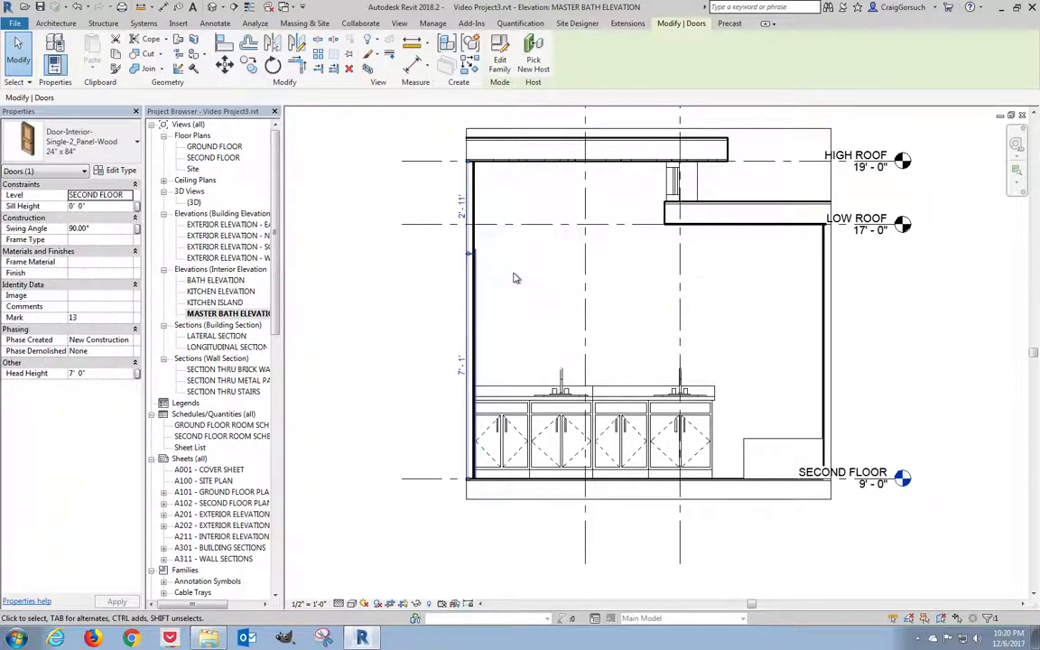
scroll(486, 261, up, 5)
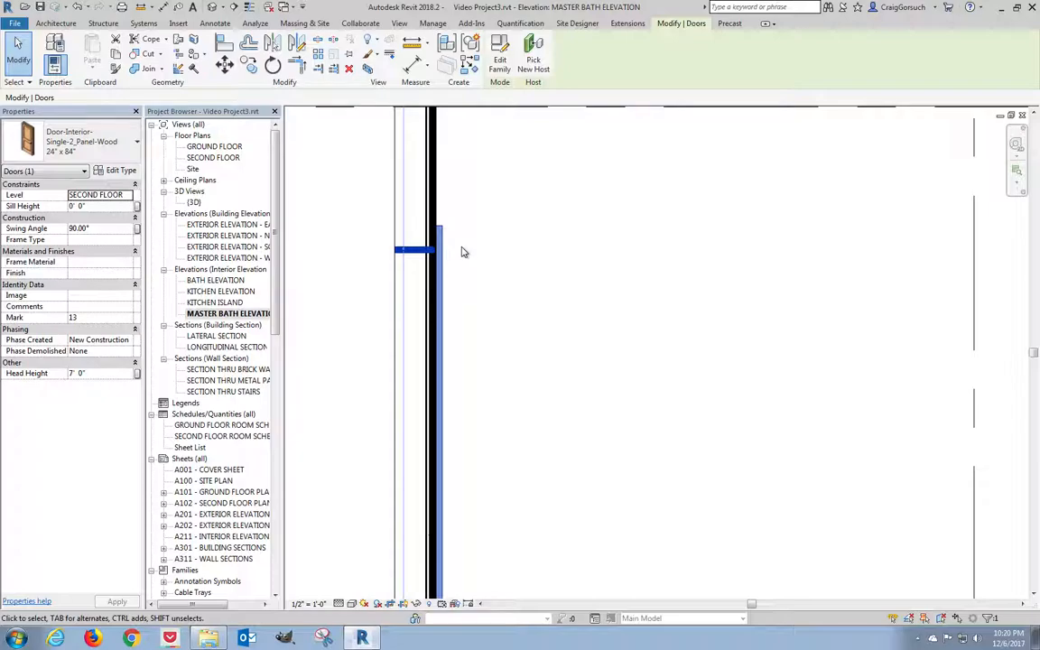
right_click(462, 252)
mouse_move(506, 367)
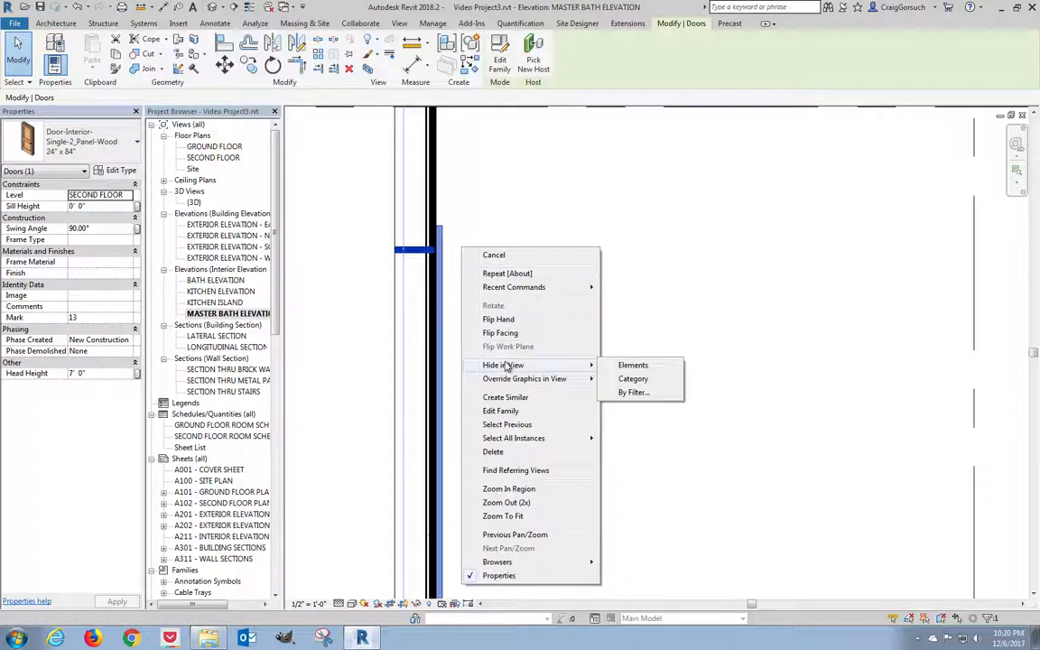
click(636, 366)
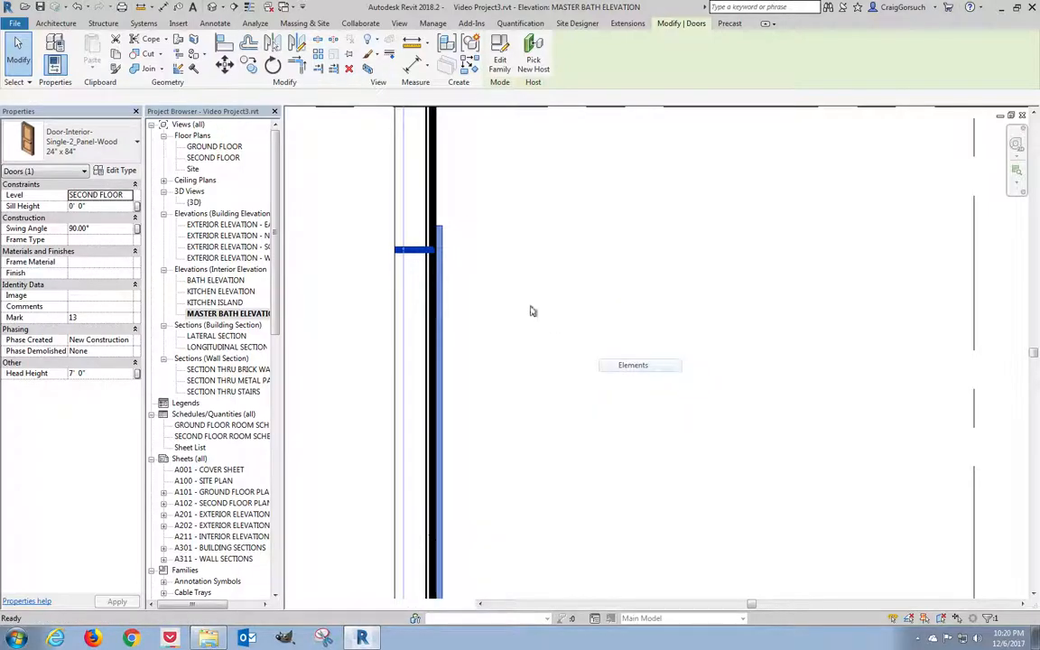
scroll(429, 339, down, 5)
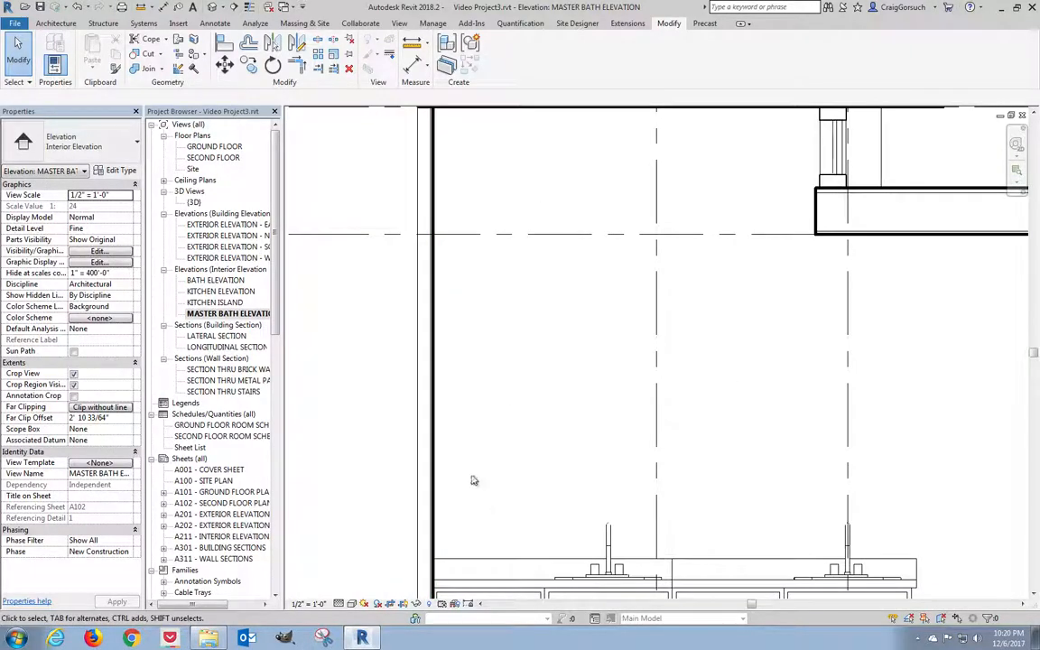
- Pull the vanity-side edge of the crop region in to the room face of the partition wall
scroll(508, 418, up, 3)
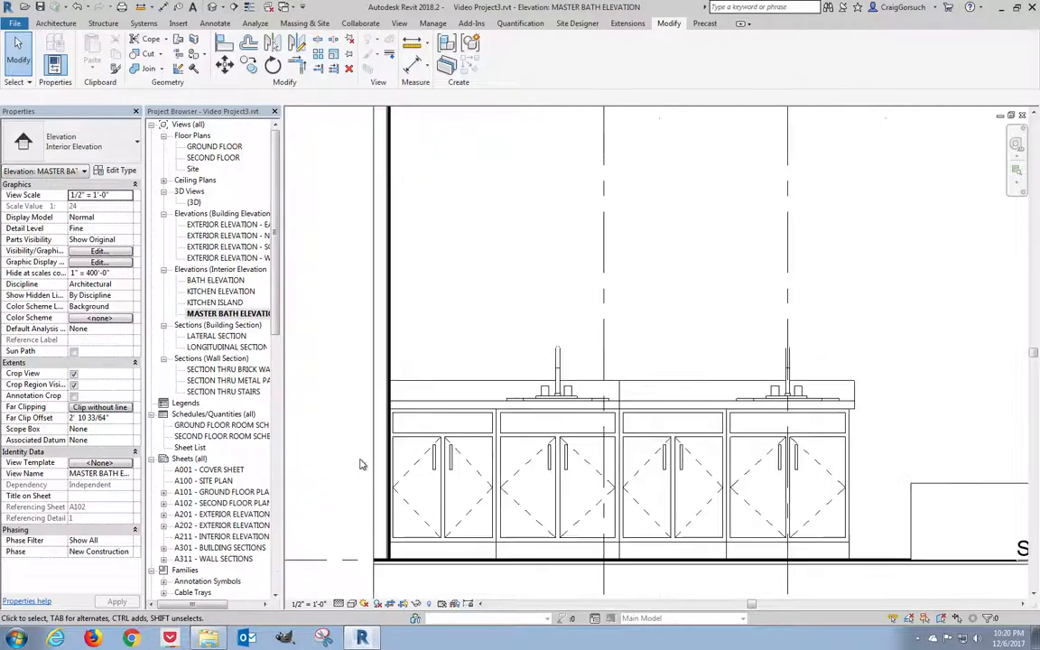
scroll(359, 462, down, 2)
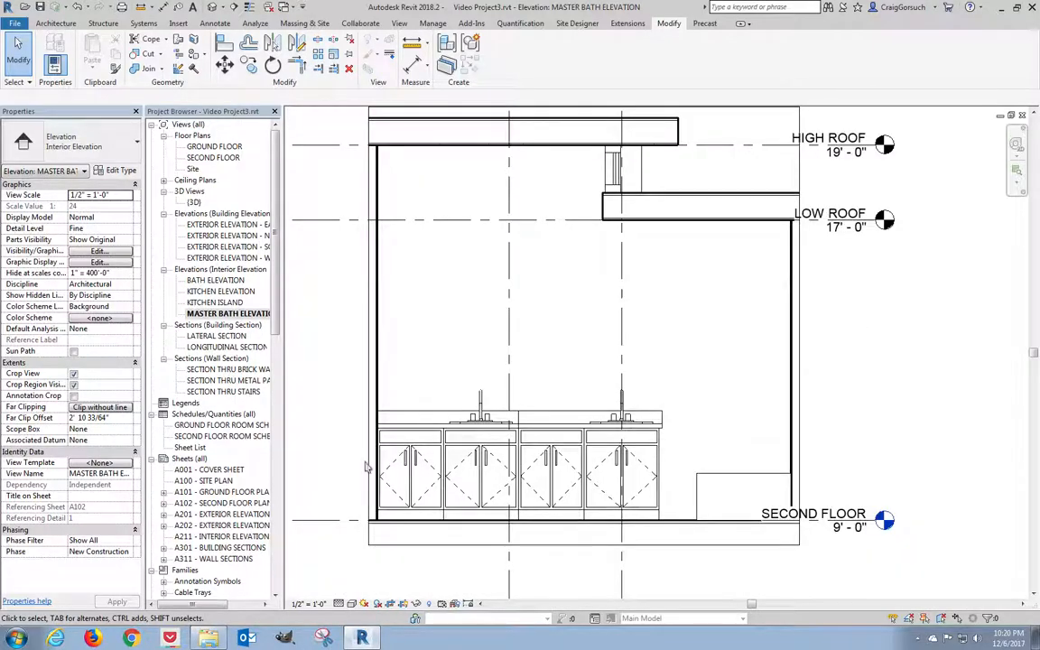
click(367, 284)
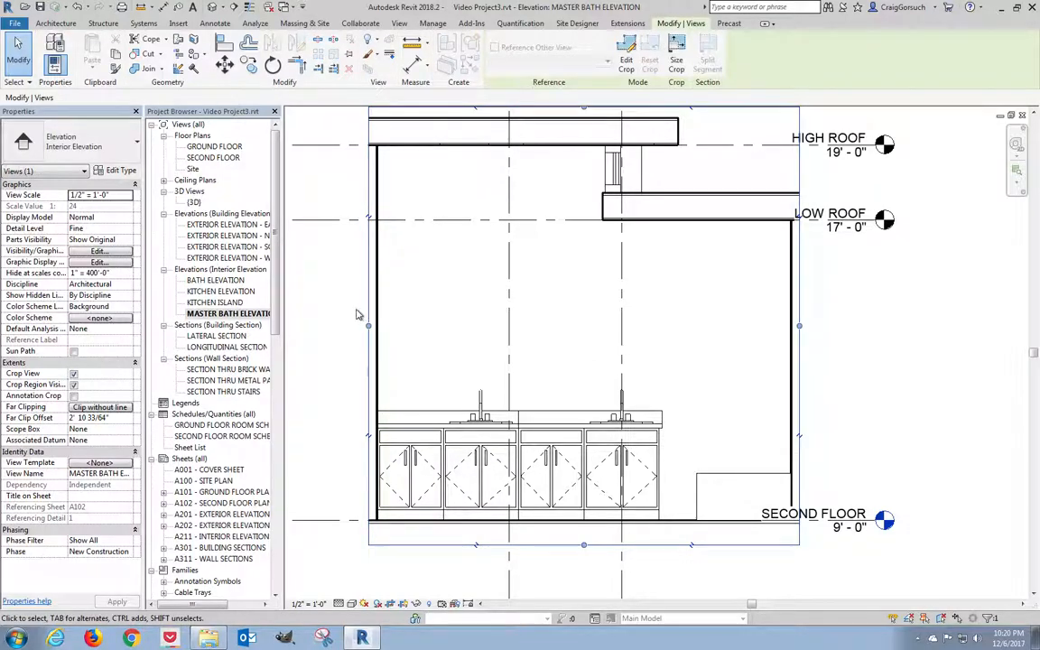
scroll(355, 311, down, 1)
scroll(357, 316, up, 6)
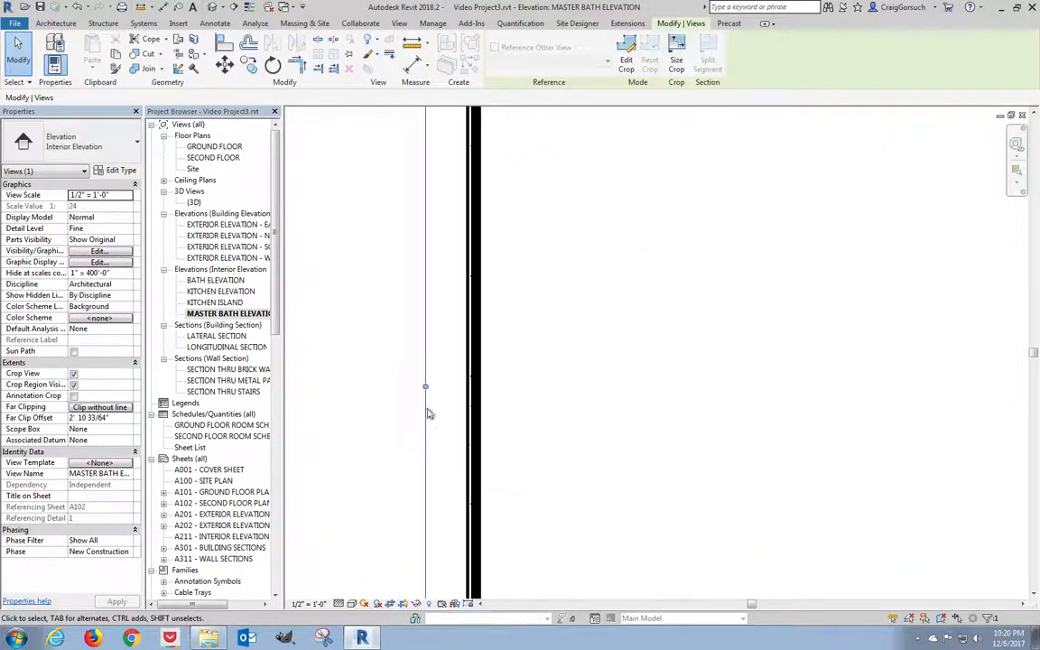
drag(426, 388, 452, 387)
scroll(452, 388, up, 4)
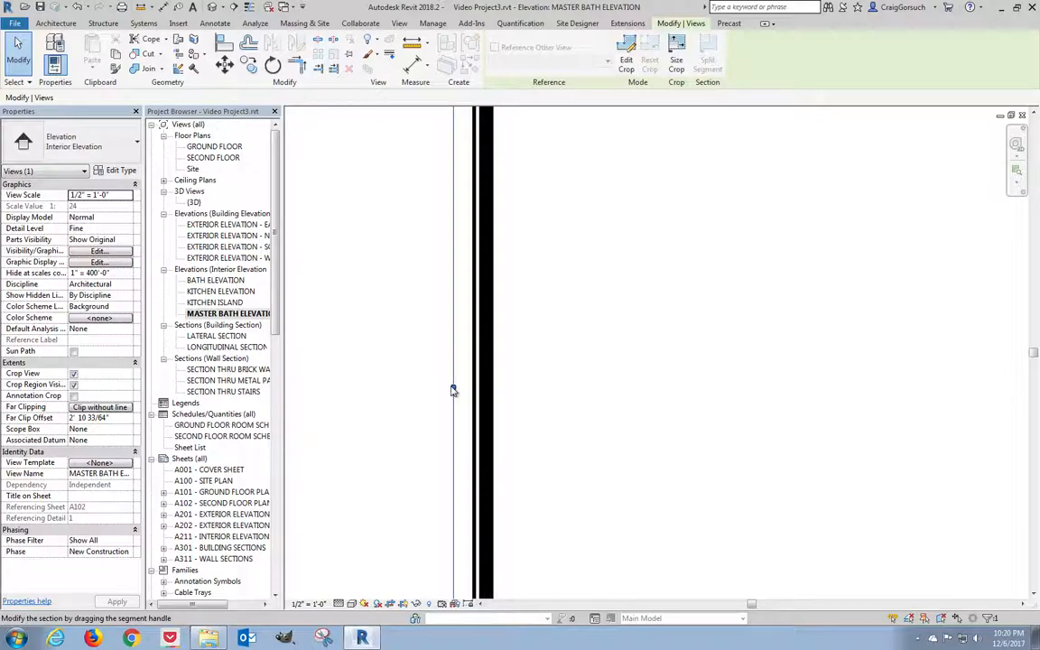
click(457, 393)
drag(510, 391, 517, 389)
- Pull the crop region's opposite side in to the far wall's room face and raise its bottom edge to the underside of the floor line
scroll(464, 398, down, 6)
scroll(464, 398, down, 3)
middle_drag(873, 383, 530, 456)
middle_drag(452, 295, 492, 251)
scroll(784, 427, up, 5)
scroll(808, 422, up, 4)
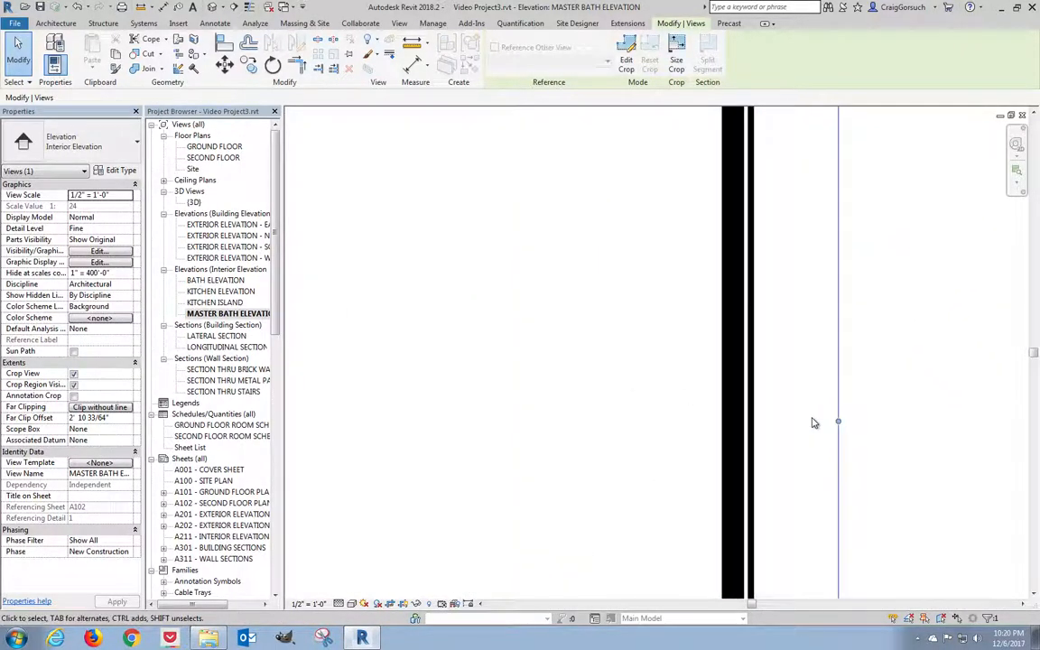
drag(849, 422, 723, 422)
scroll(766, 417, down, 6)
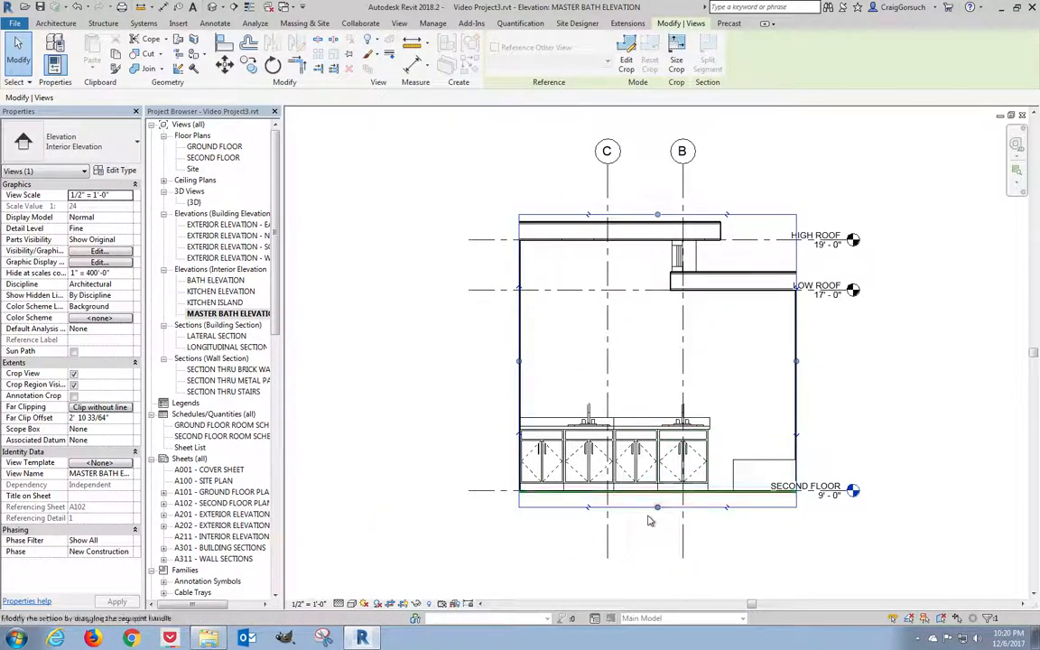
scroll(668, 496, up, 5)
drag(750, 432, 748, 241)
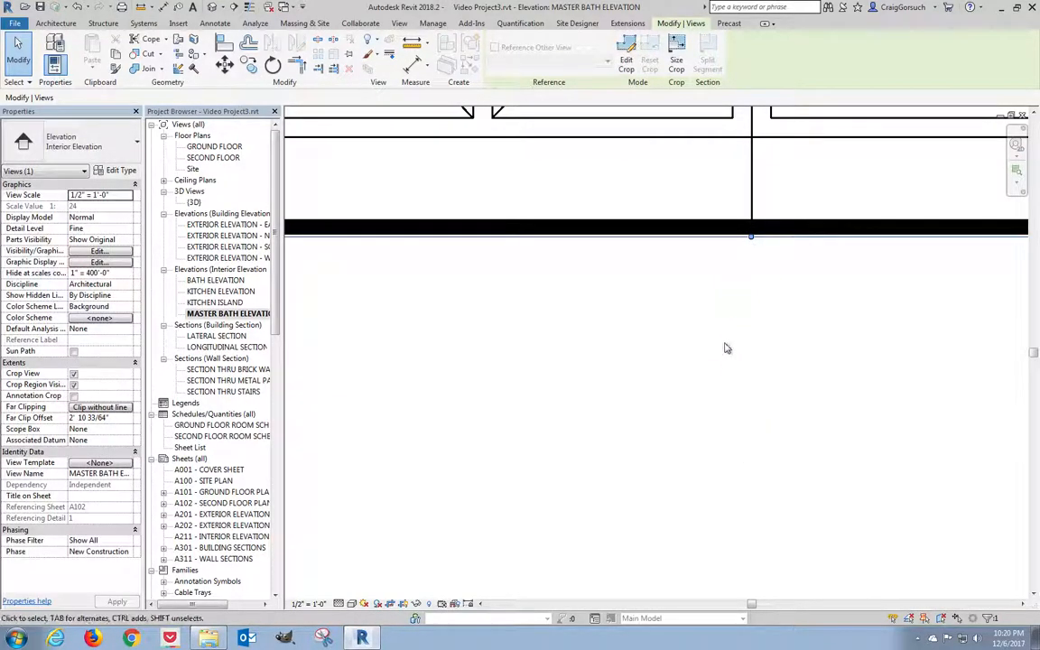
- Move the aligned HIGH ROOF, LOW ROOF and SECOND FLOOR level heads outward, clear of the crop region, and deselect the level
scroll(724, 350, down, 5)
middle_drag(721, 349, 669, 543)
scroll(670, 545, down, 2)
middle_drag(674, 283, 654, 385)
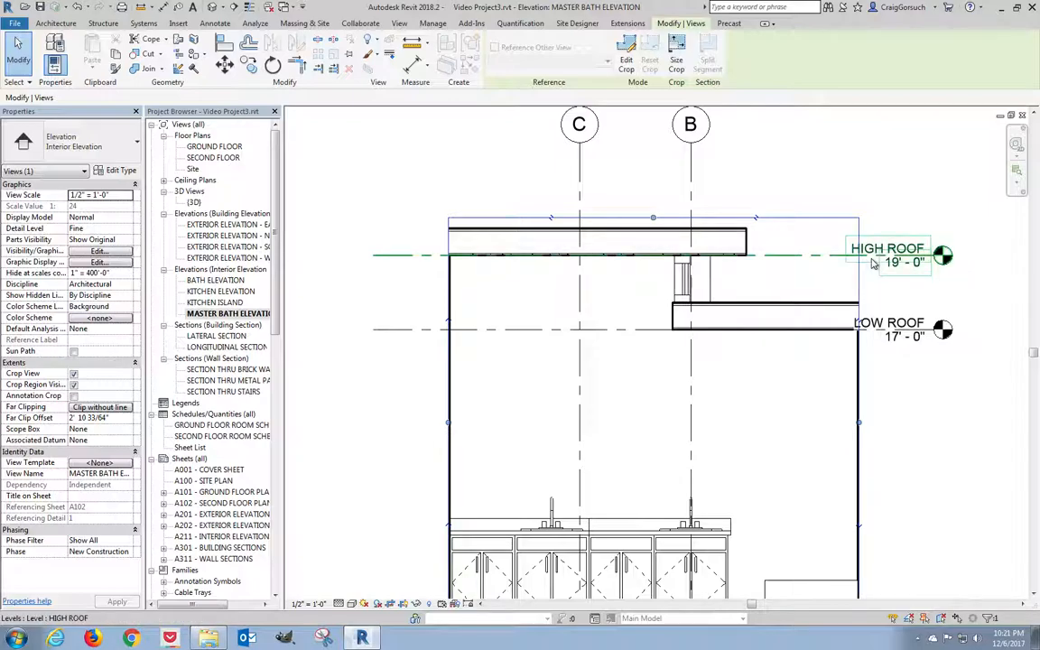
click(931, 269)
scroll(901, 297, up, 2)
middle_drag(838, 273, 628, 157)
scroll(704, 269, down, 2)
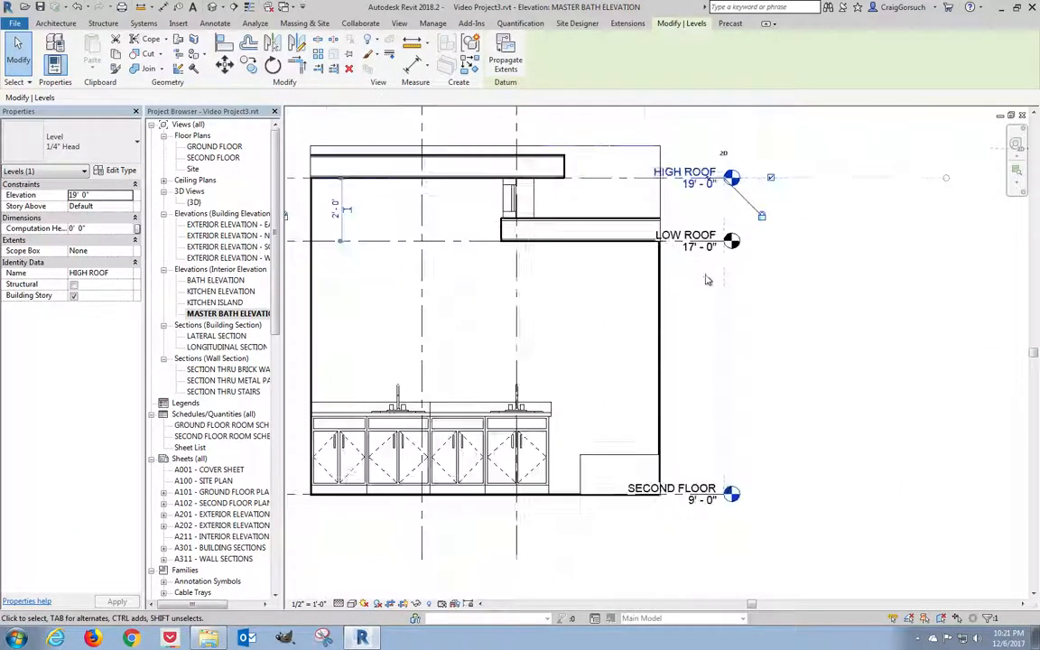
click(730, 495)
drag(728, 496, 780, 493)
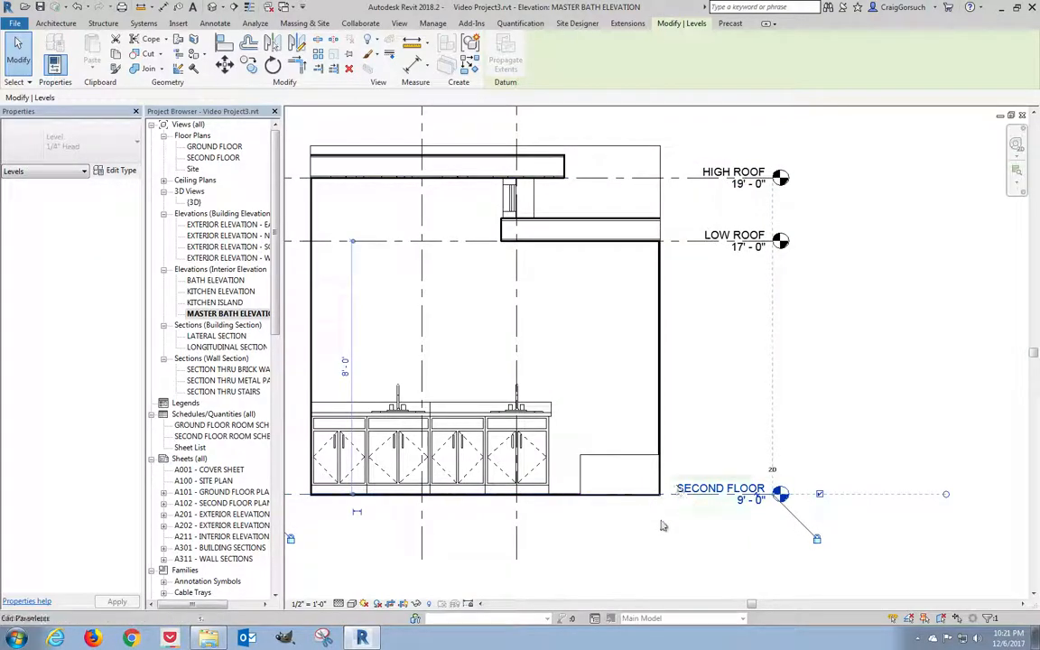
middle_drag(568, 290, 720, 409)
scroll(654, 287, up, 4)
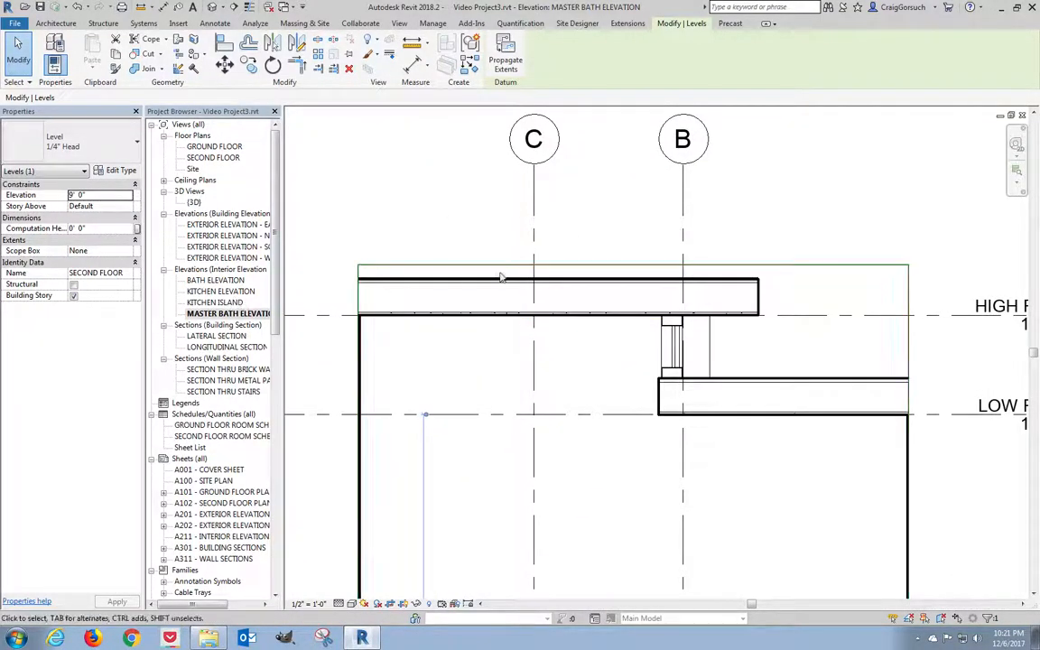
click(936, 403)
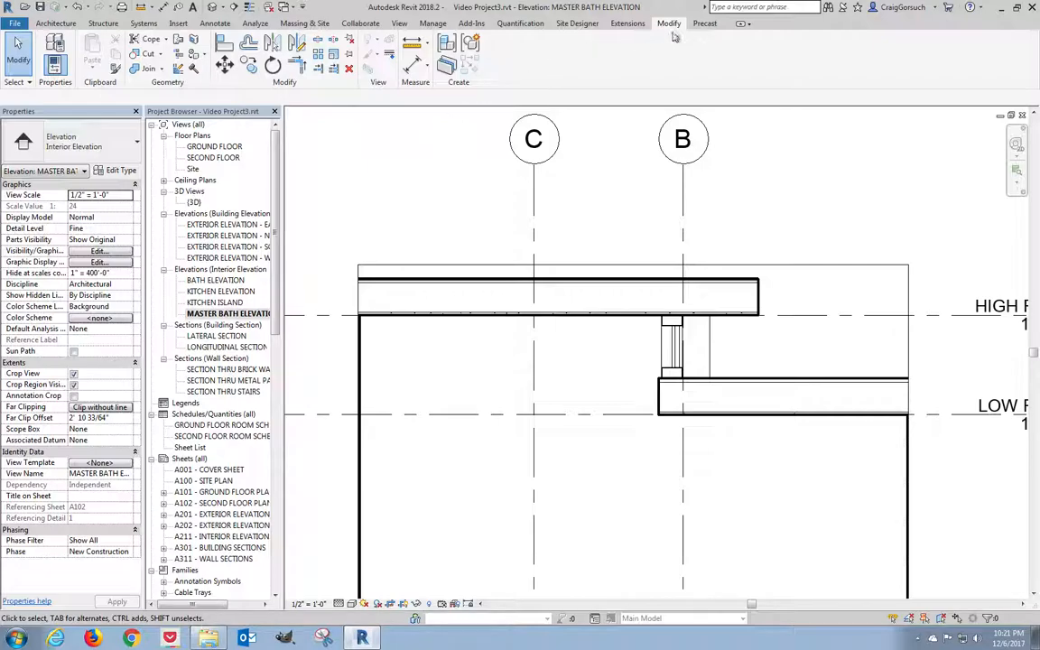
- Start a masking region with Wide Lines and trace beneath the low roof, up 2' 0" at its end, and along the high roof's underside past the wall
click(217, 24)
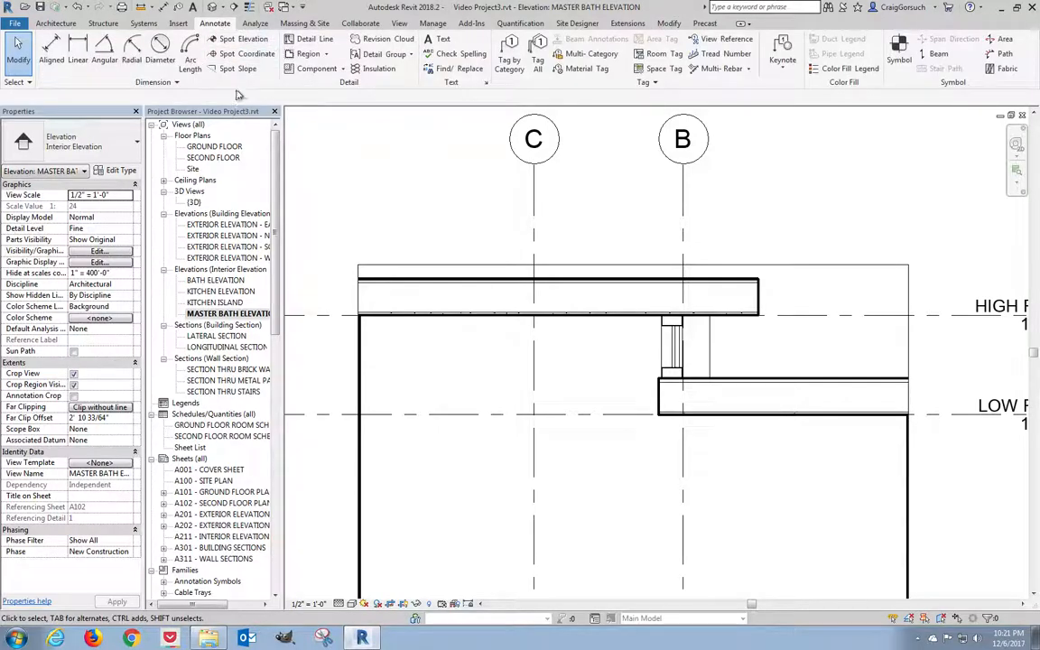
click(325, 55)
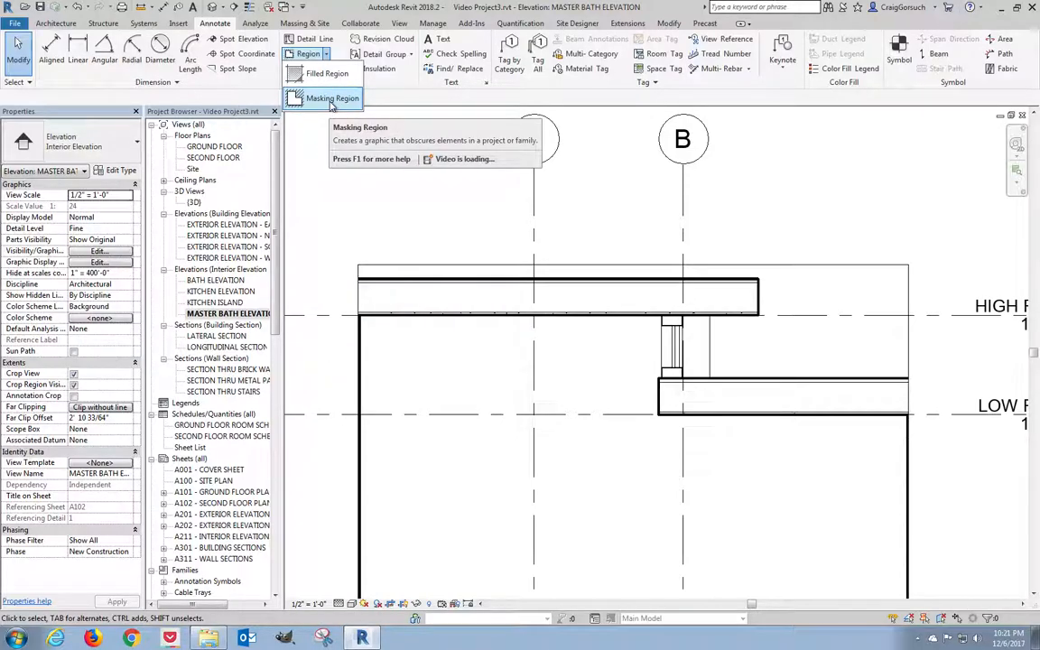
click(331, 100)
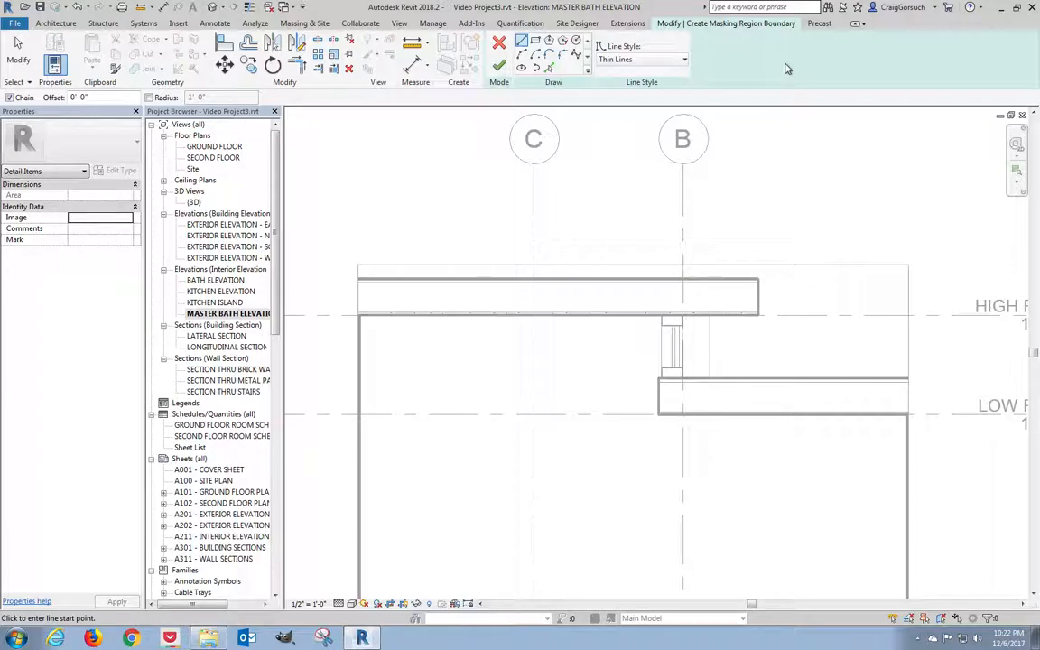
click(667, 60)
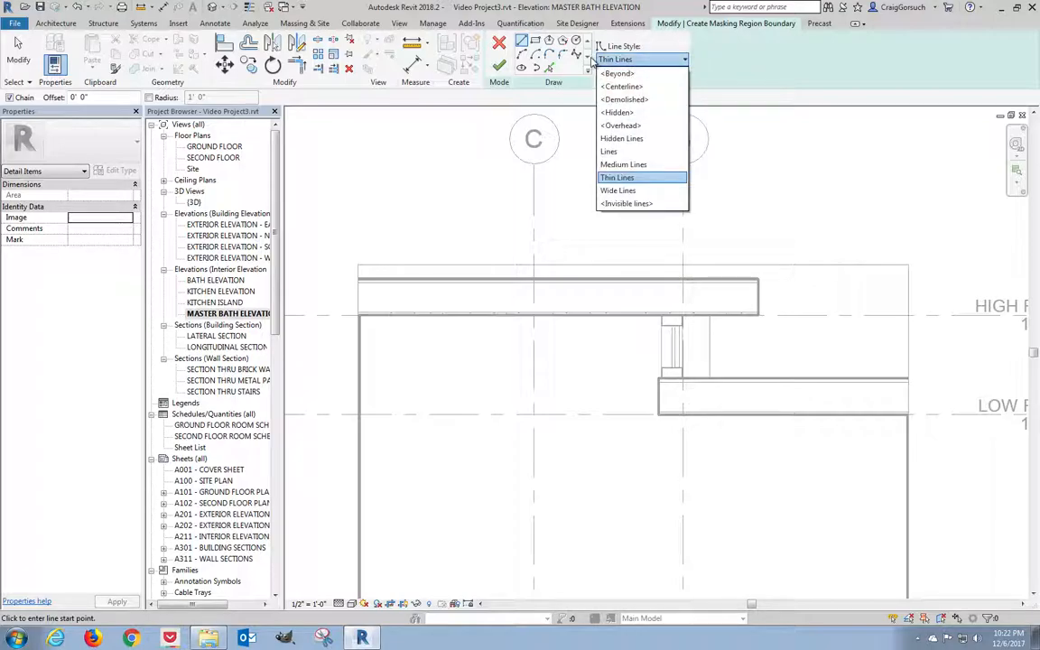
click(623, 191)
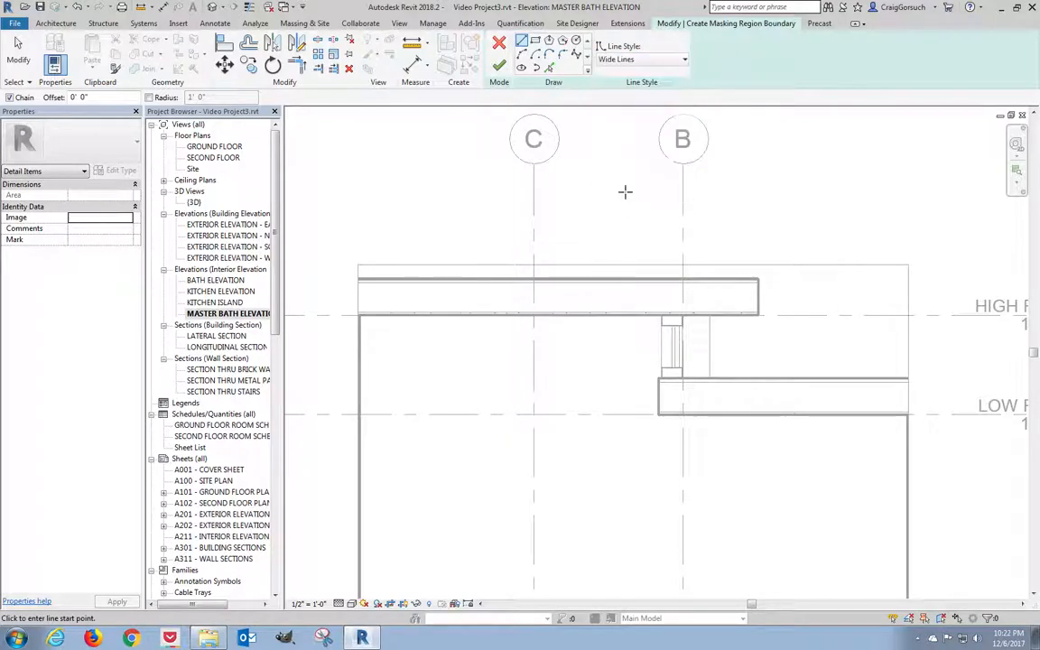
click(931, 415)
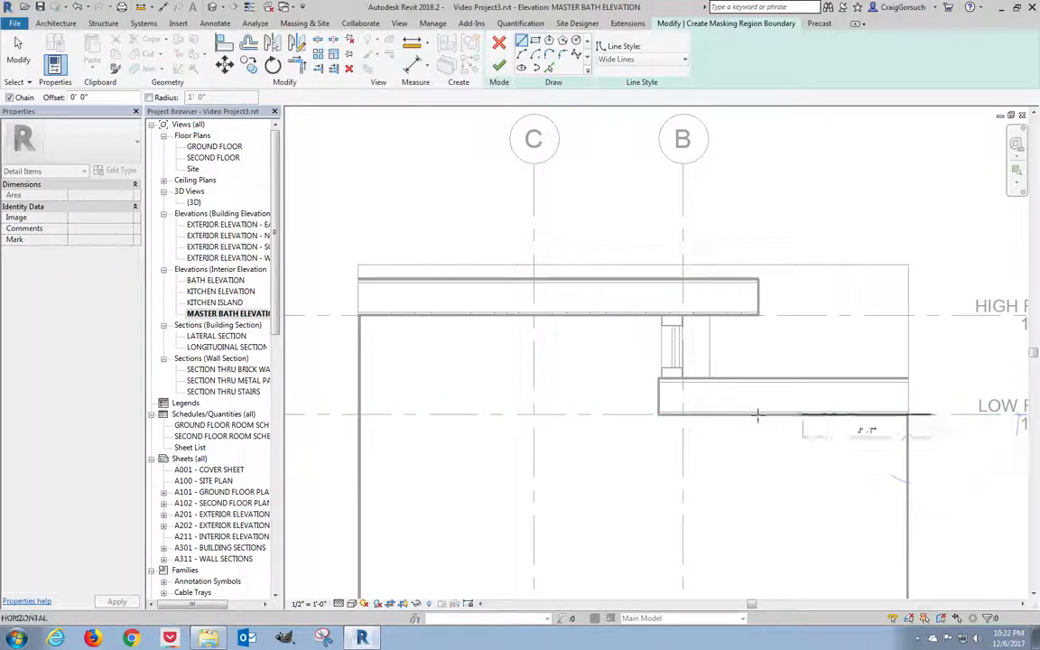
click(658, 414)
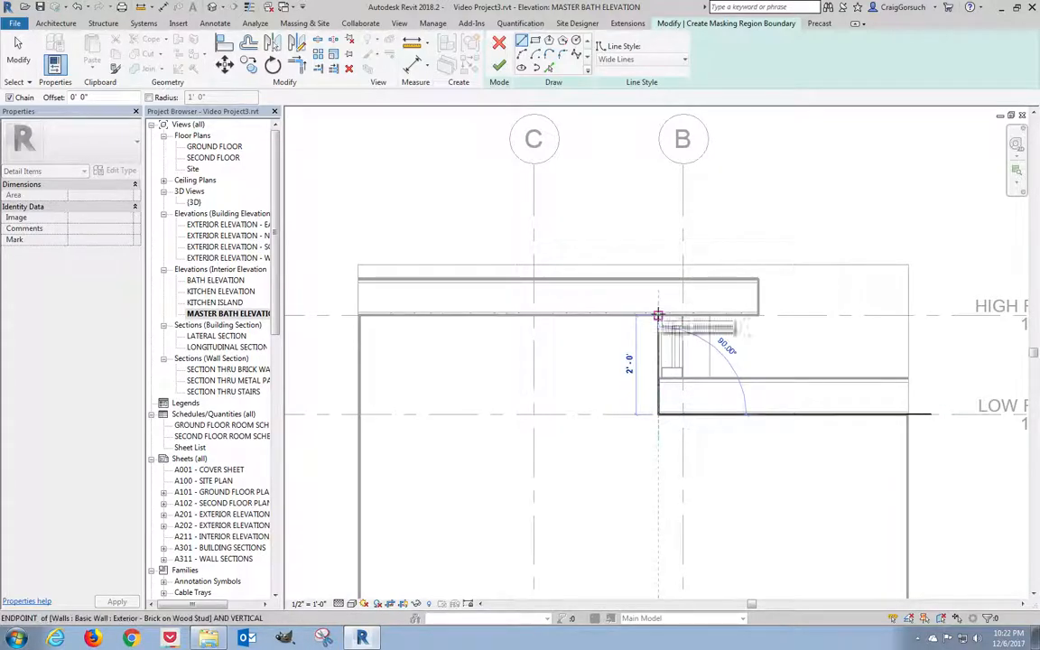
click(658, 315)
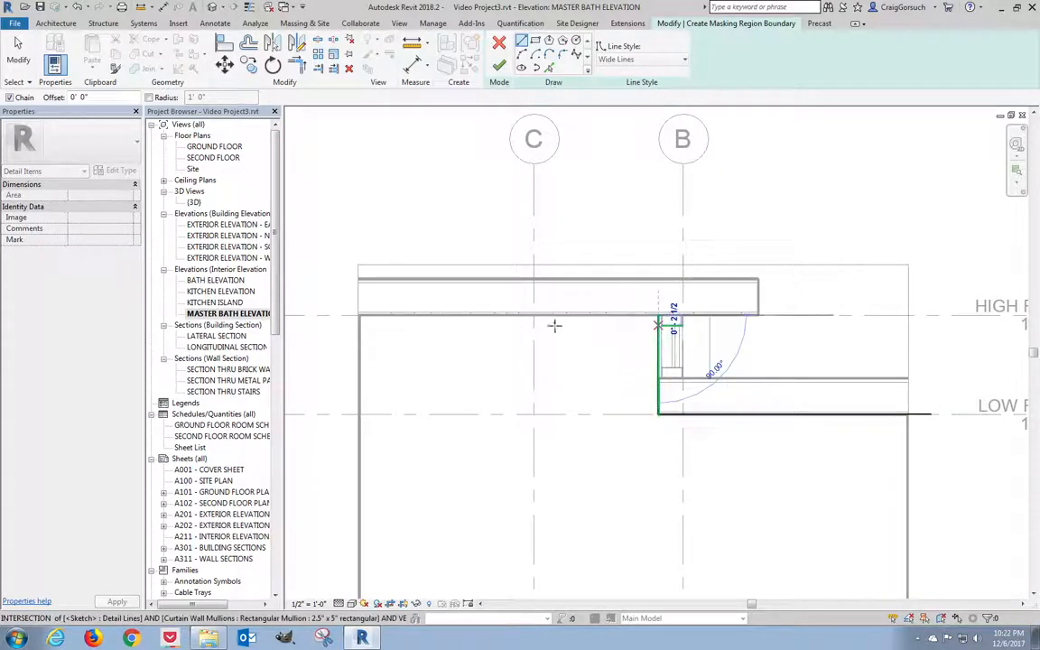
click(346, 315)
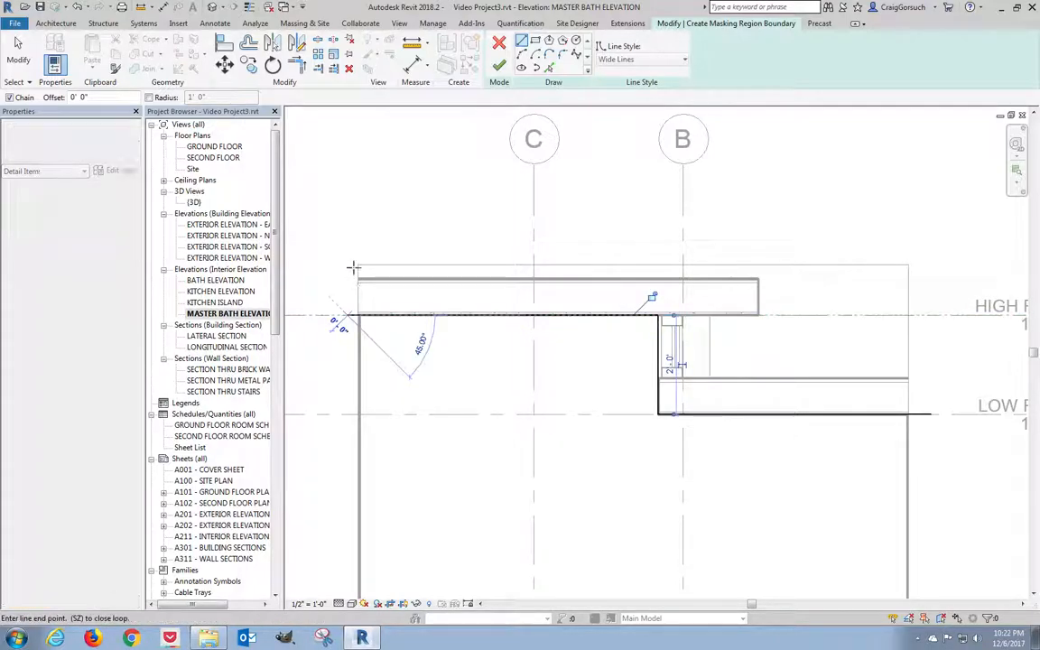
- Close the masking boundary around the roofs outside the crop region's top and sides, finish the masking region and deselect it
click(348, 256)
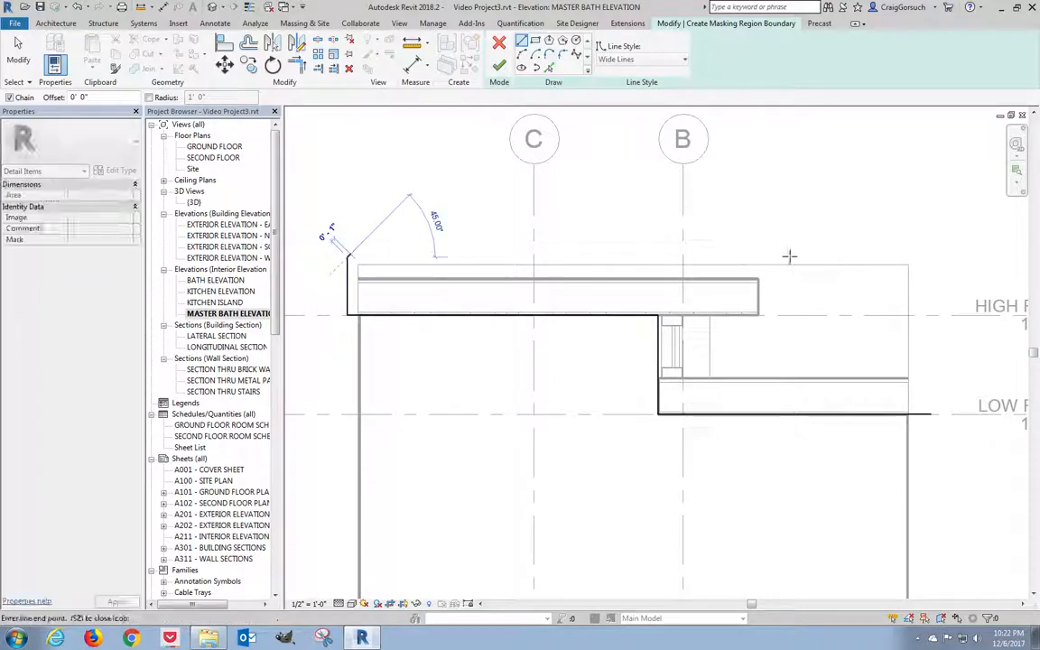
click(930, 257)
click(930, 415)
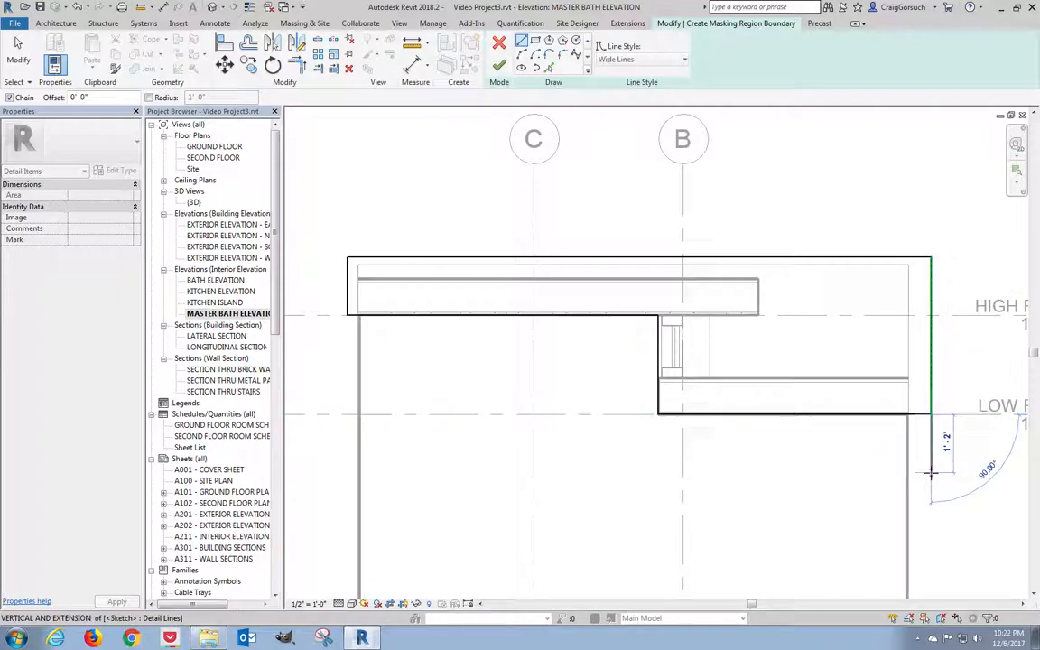
right_click(847, 164)
click(873, 172)
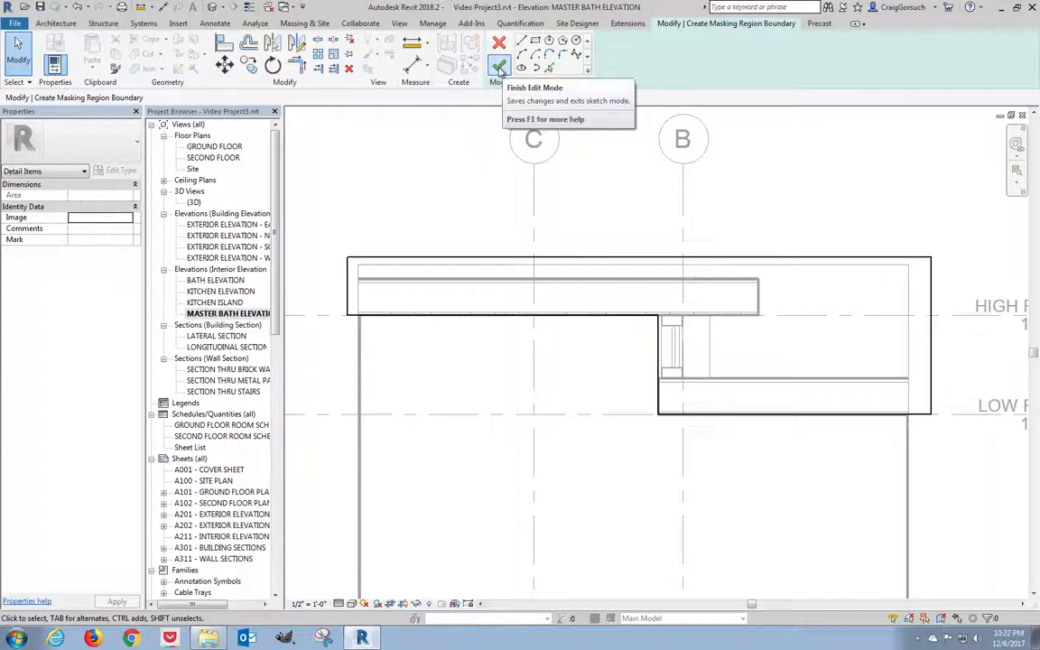
click(499, 68)
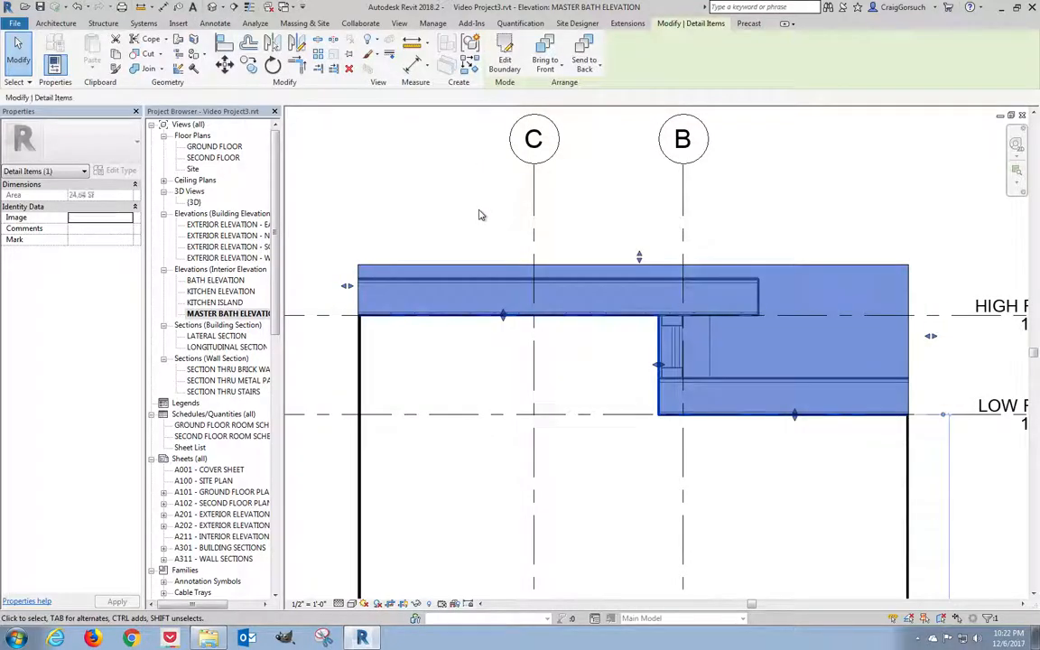
click(480, 214)
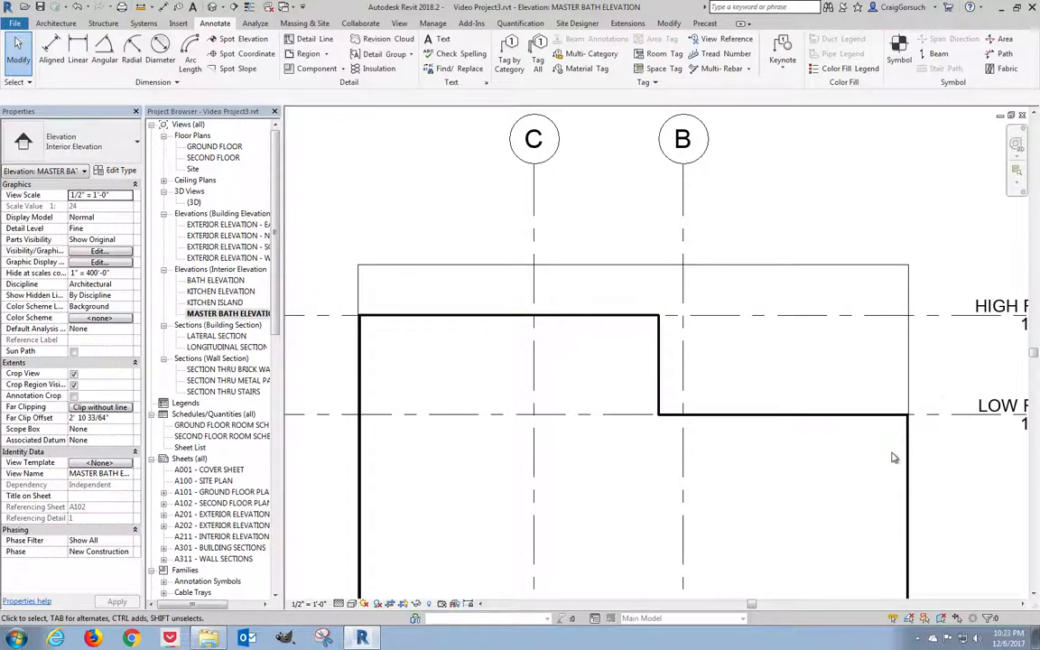
- Place an aligned dimension string below the floor line from the wall across each vanity cabinet edge and the tub to the far wall
middle_drag(698, 572, 744, 335)
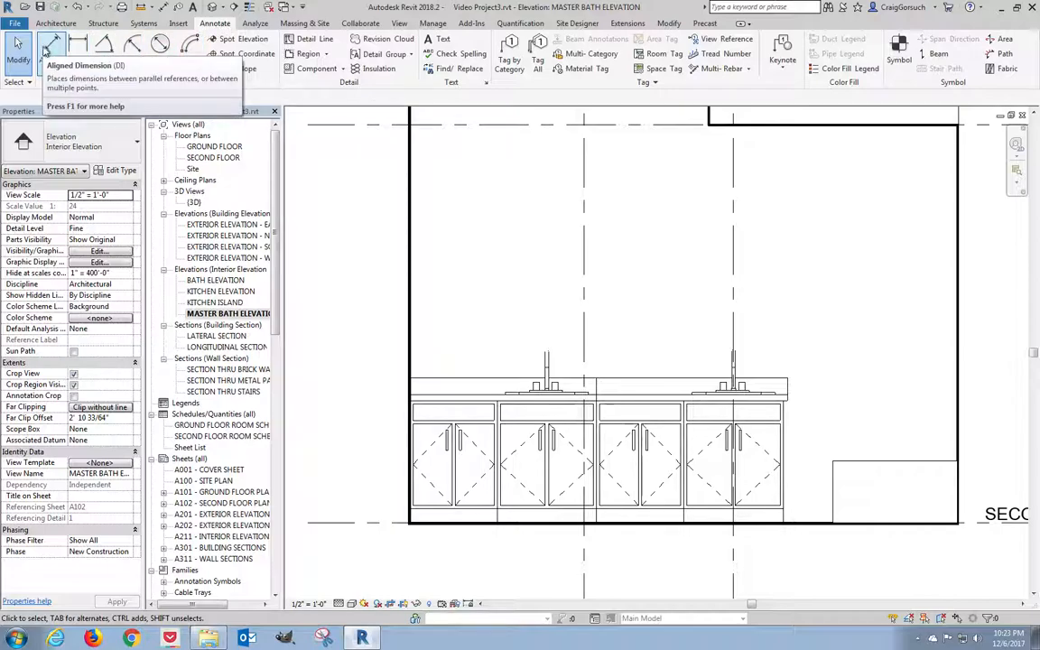
click(52, 45)
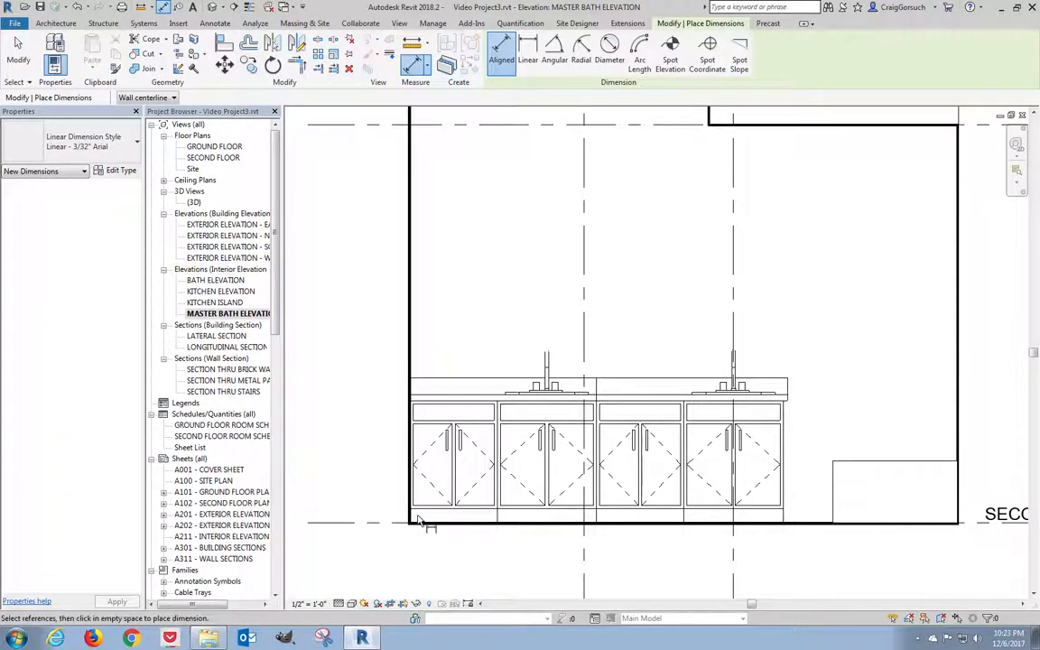
click(499, 521)
click(596, 520)
click(684, 521)
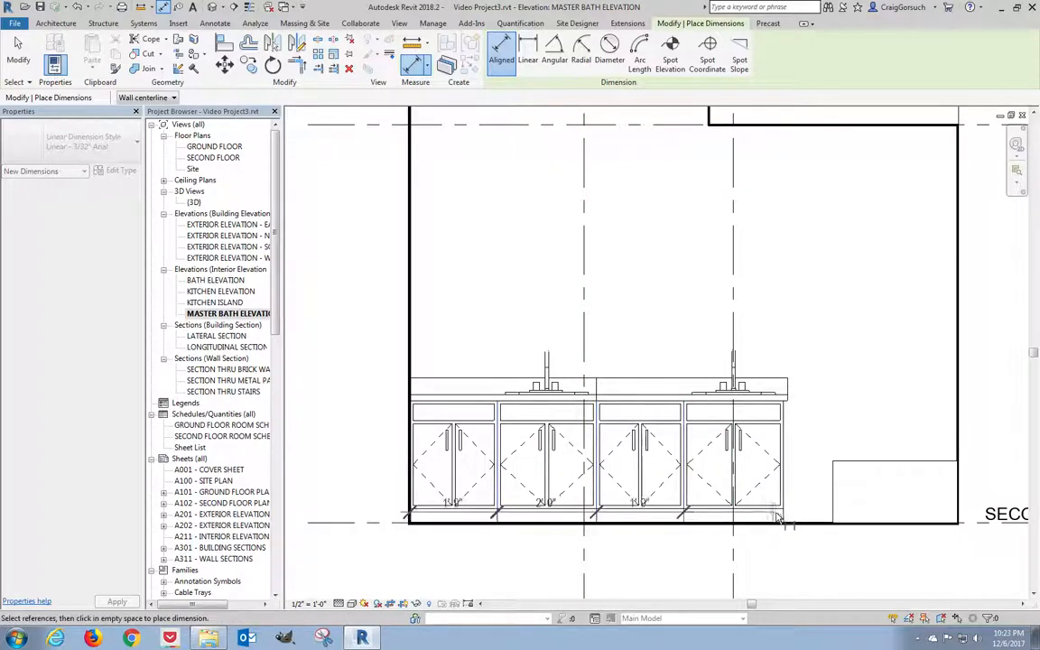
click(784, 521)
click(832, 521)
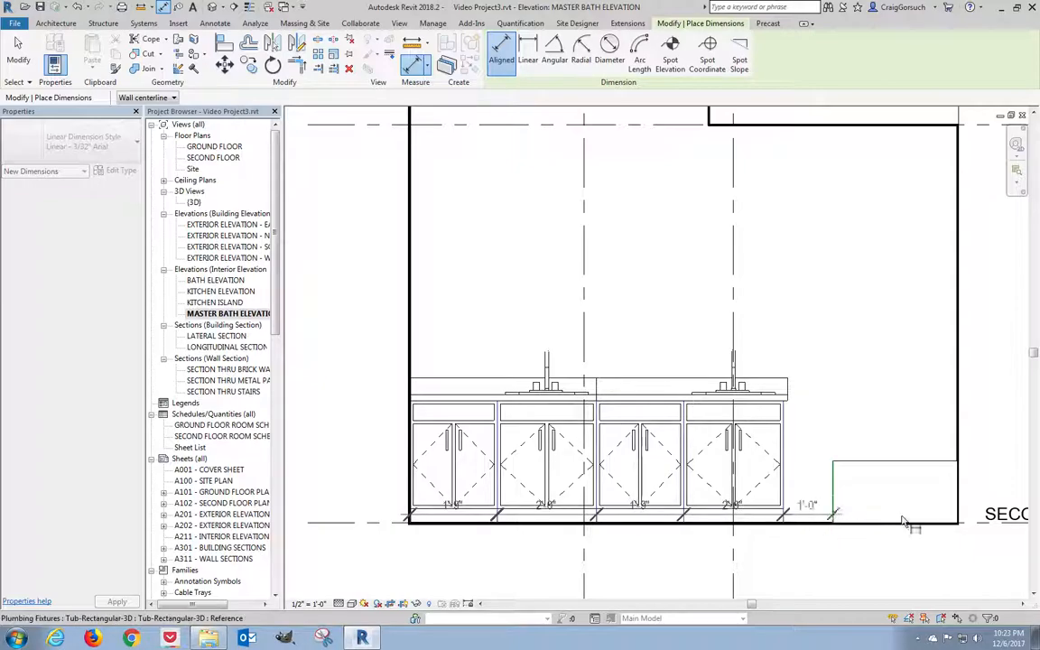
click(960, 517)
click(896, 569)
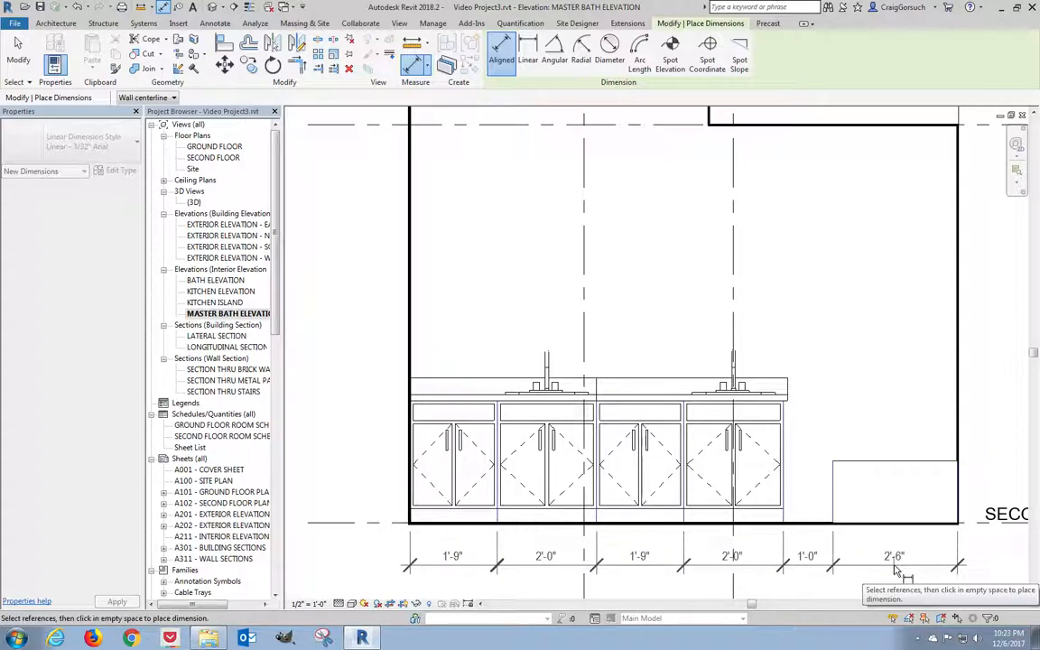
- Dimension the vanity countertop's height from the SECOND FLOOR level, with an inner string for the toe kick, cabinet and countertop thickness
click(423, 524)
click(423, 397)
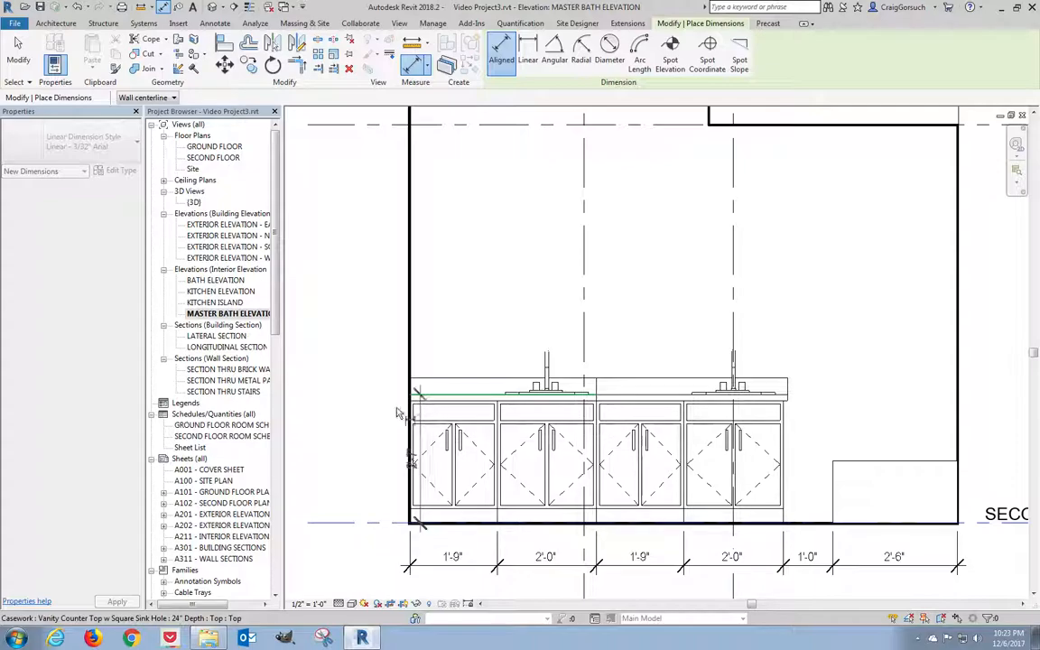
click(363, 456)
click(422, 526)
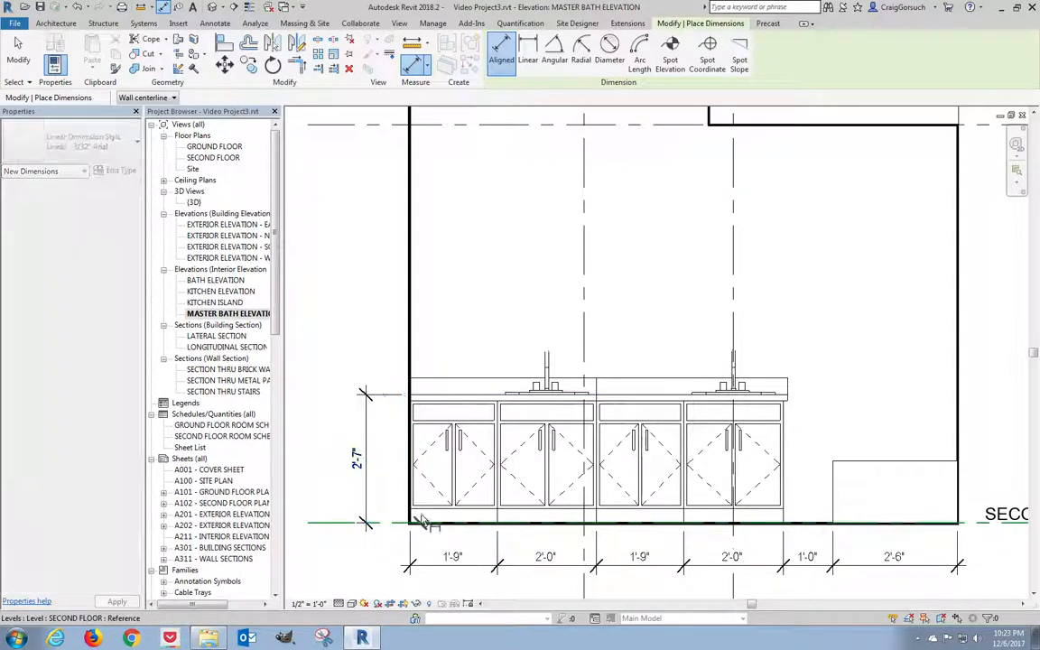
click(417, 397)
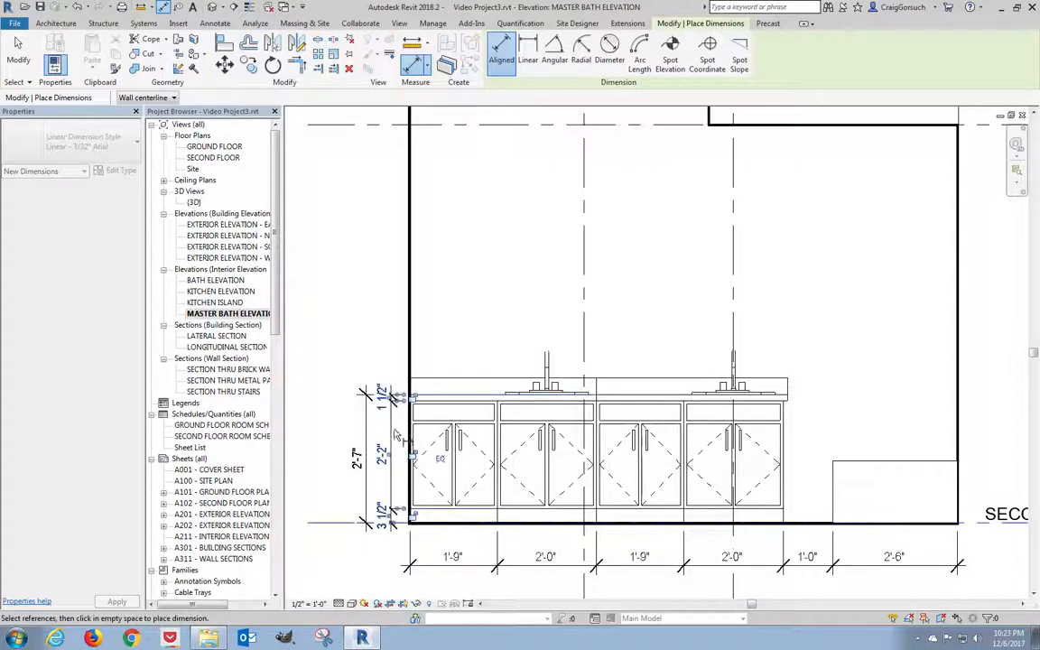
click(394, 433)
- Dimension vertically from SECOND FLOOR through LOW ROOF to HIGH ROOF, placing the string outside the vanity height dimensions, and leave the dimension command
click(426, 524)
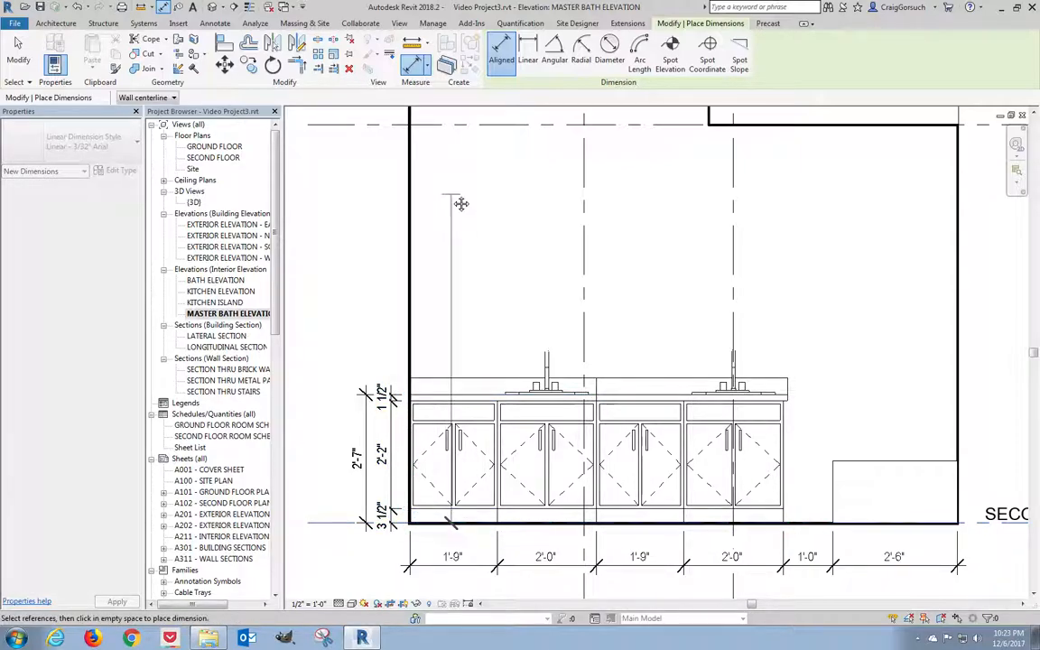
middle_drag(453, 200, 539, 370)
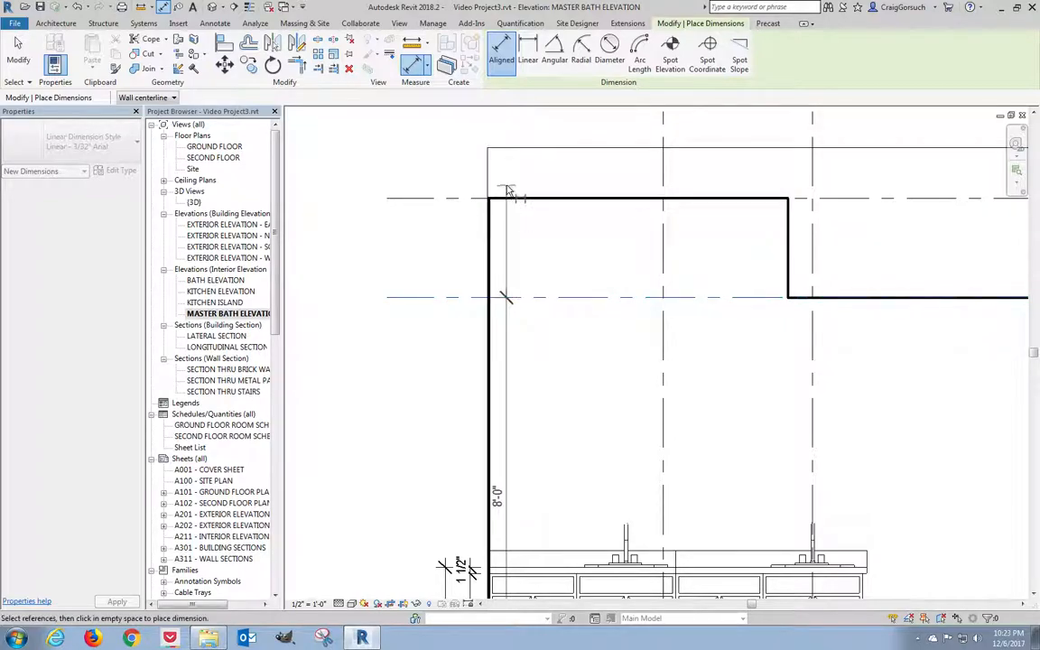
click(508, 204)
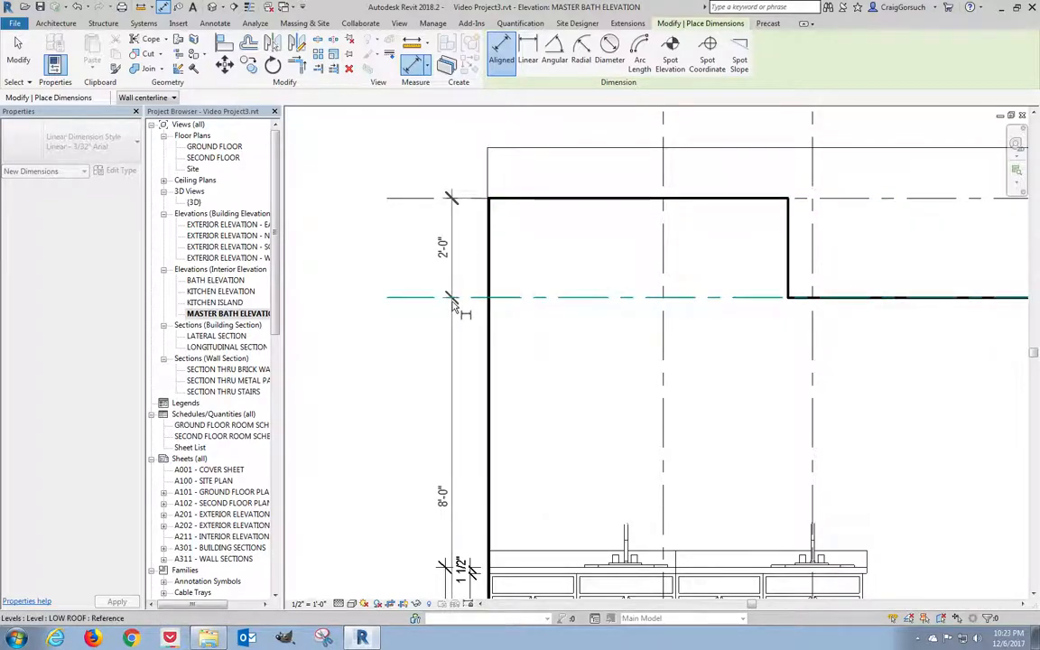
click(421, 343)
scroll(405, 325, down, 2)
middle_drag(411, 362, 455, 305)
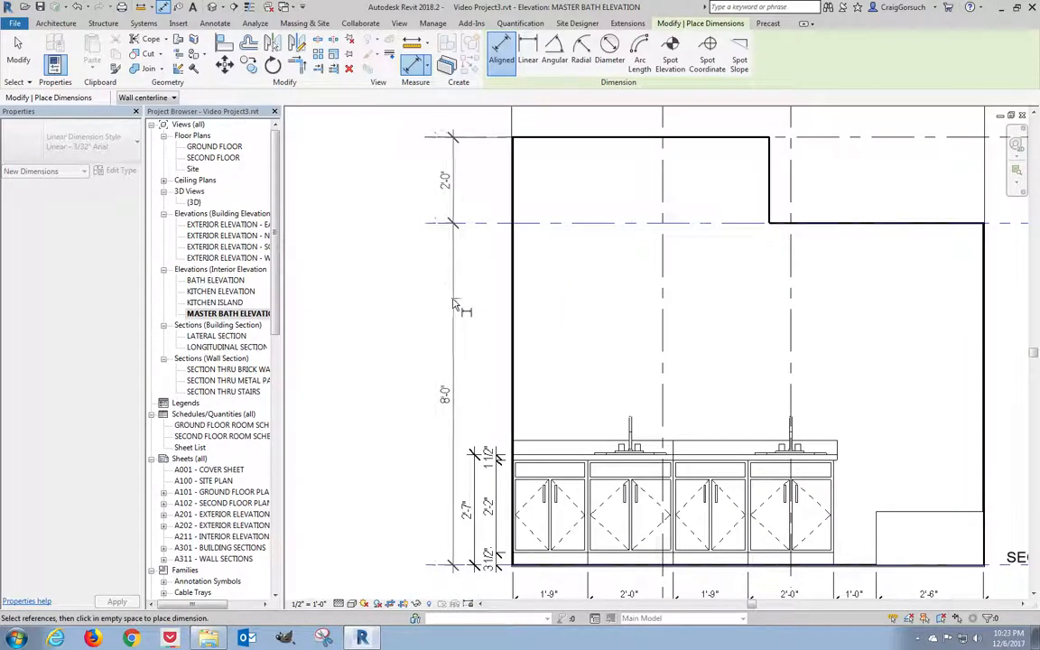
click(456, 307)
scroll(403, 330, down, 3)
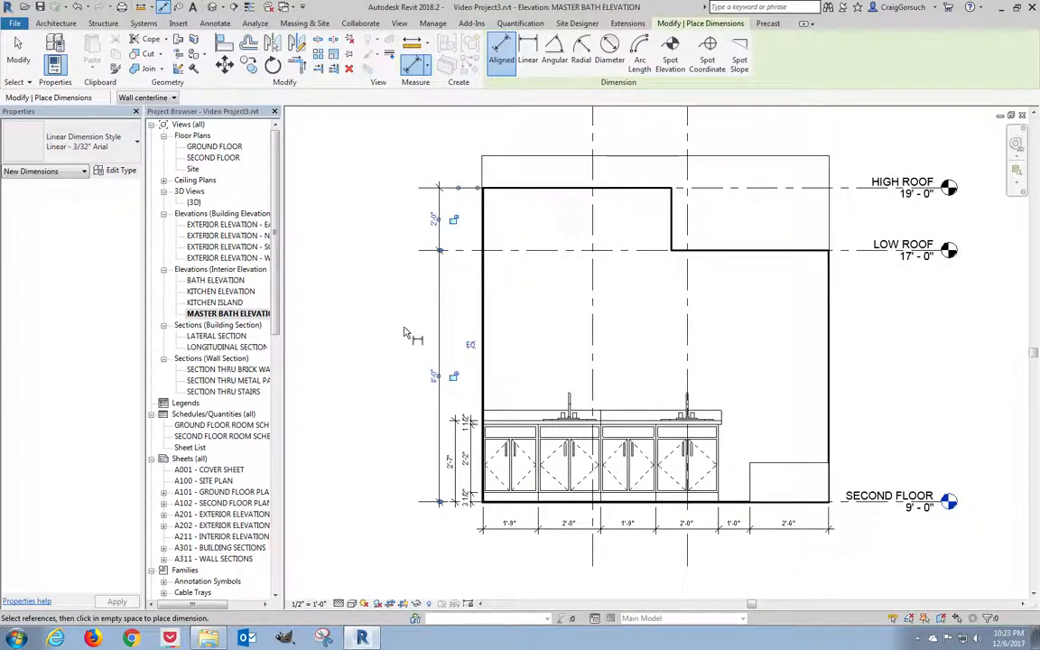
key(Escape)
key(Escape)
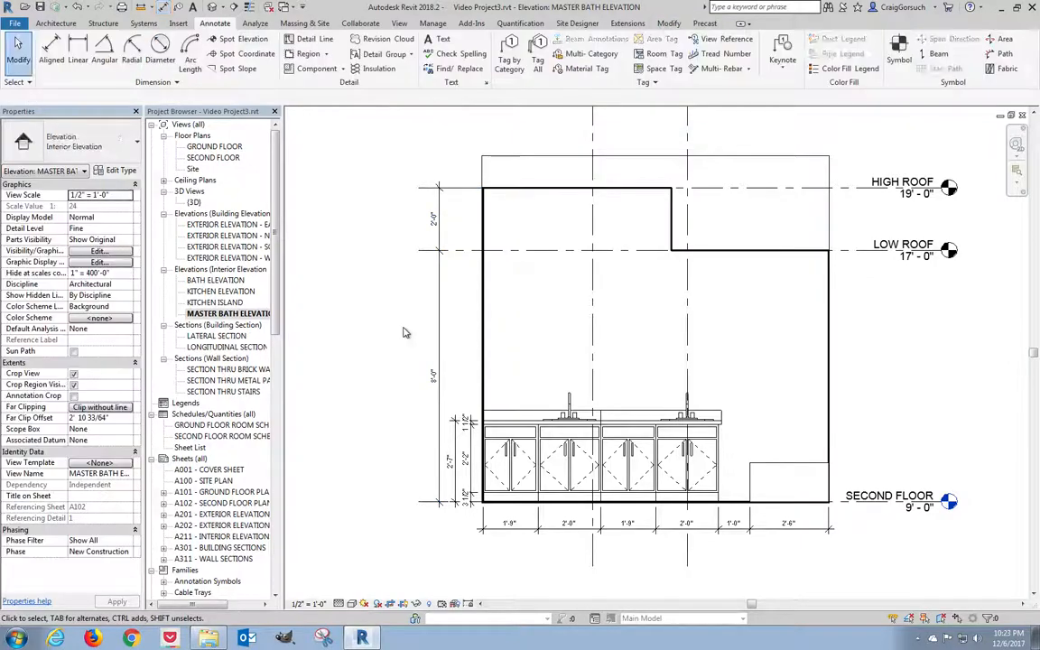
- Open the KITCHEN ELEVATION interior elevation view
click(213, 312)
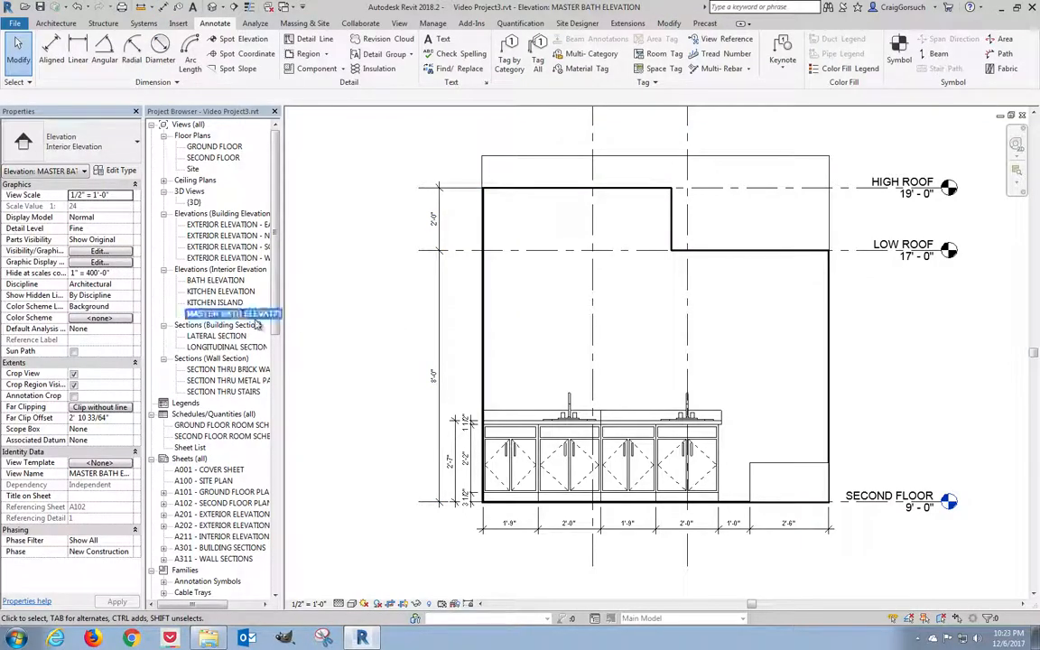
double_click(209, 290)
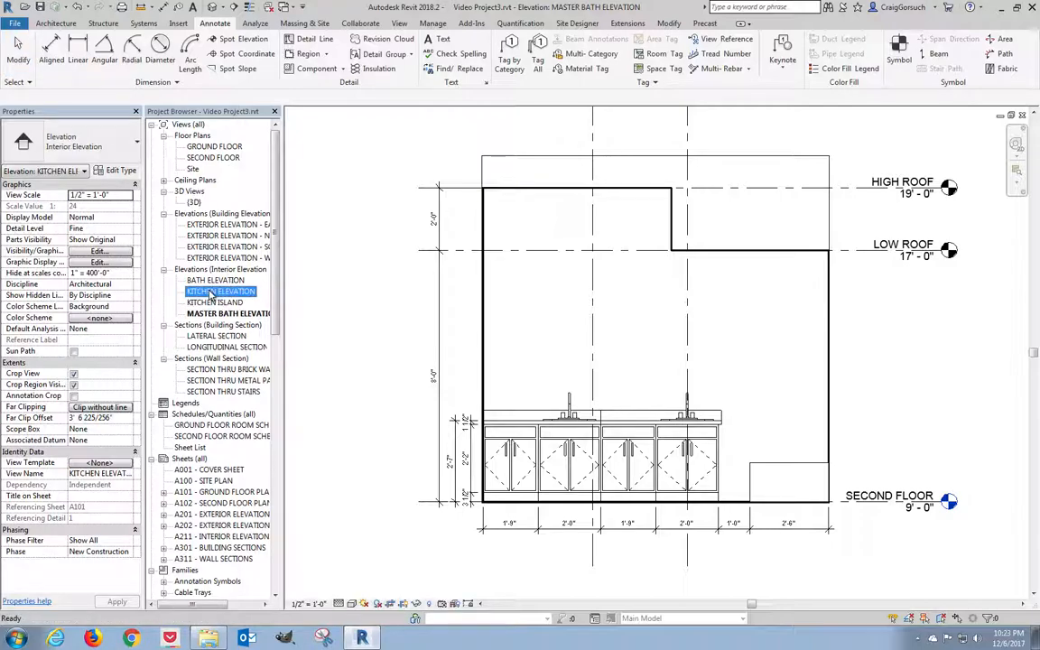
scroll(826, 387, up, 1)
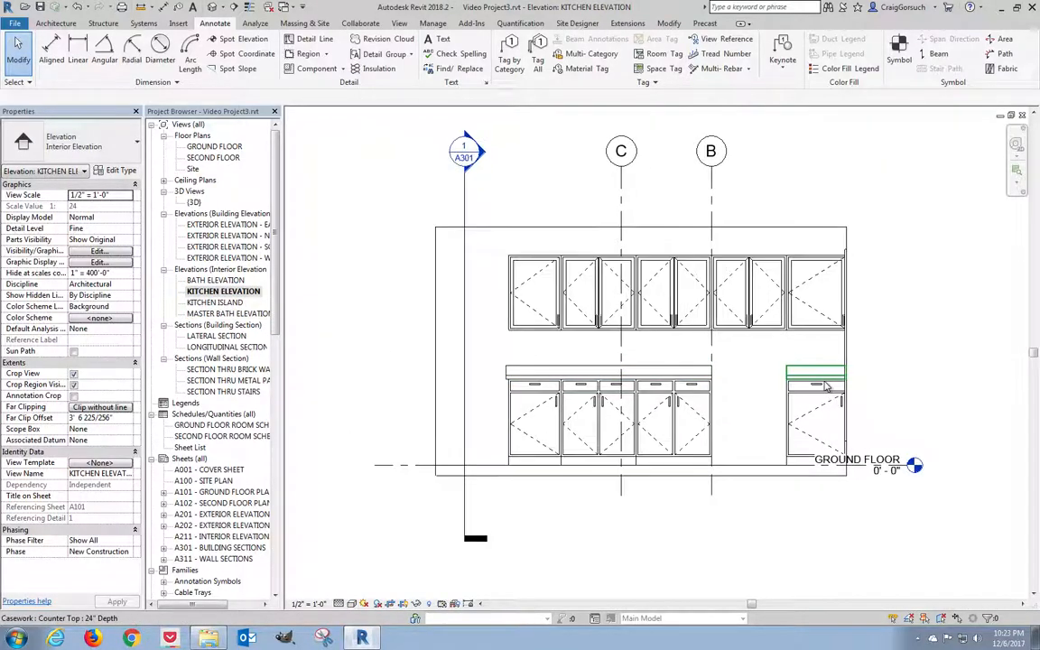
scroll(825, 387, up, 1)
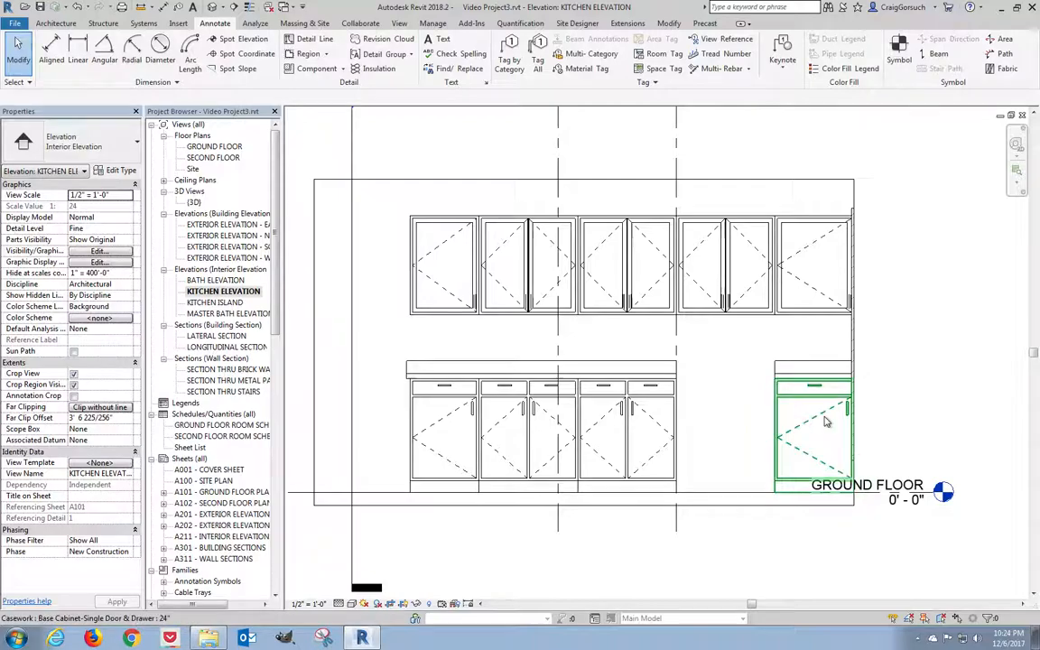
- Extend the crop region outward past the wall beside the single-door cabinet and upward past the ceiling until their cut lines show
click(858, 192)
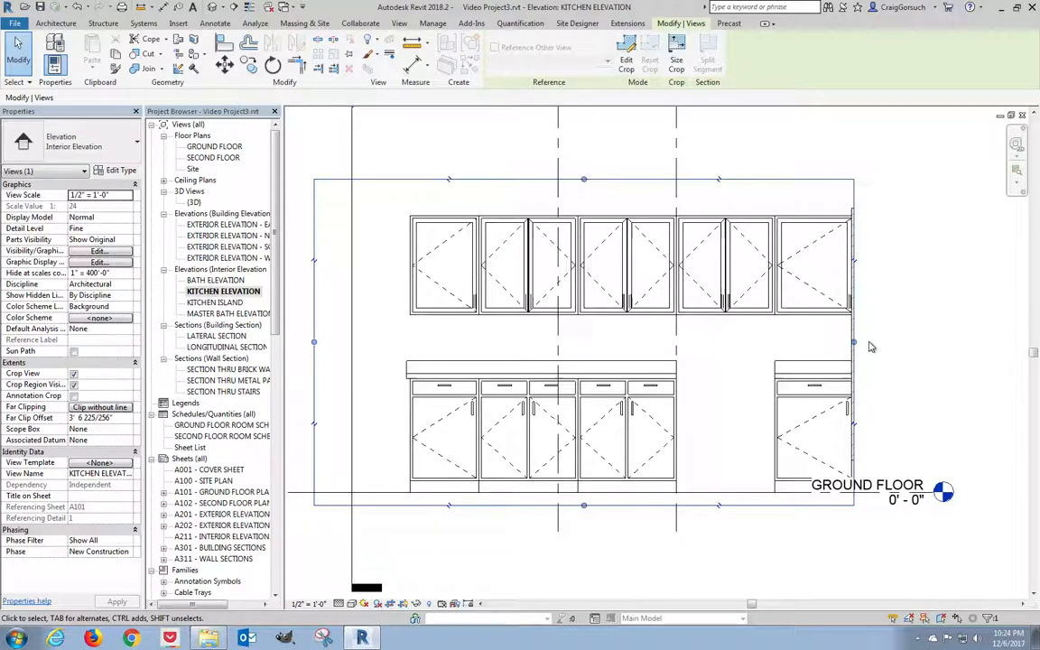
scroll(859, 346, up, 5)
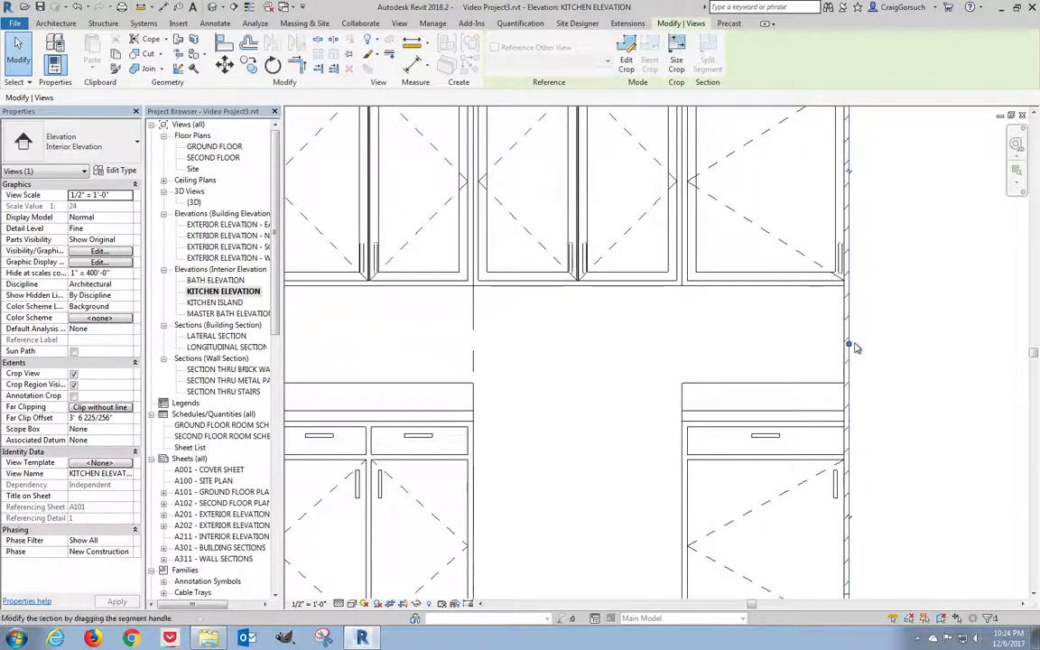
scroll(820, 358, down, 2)
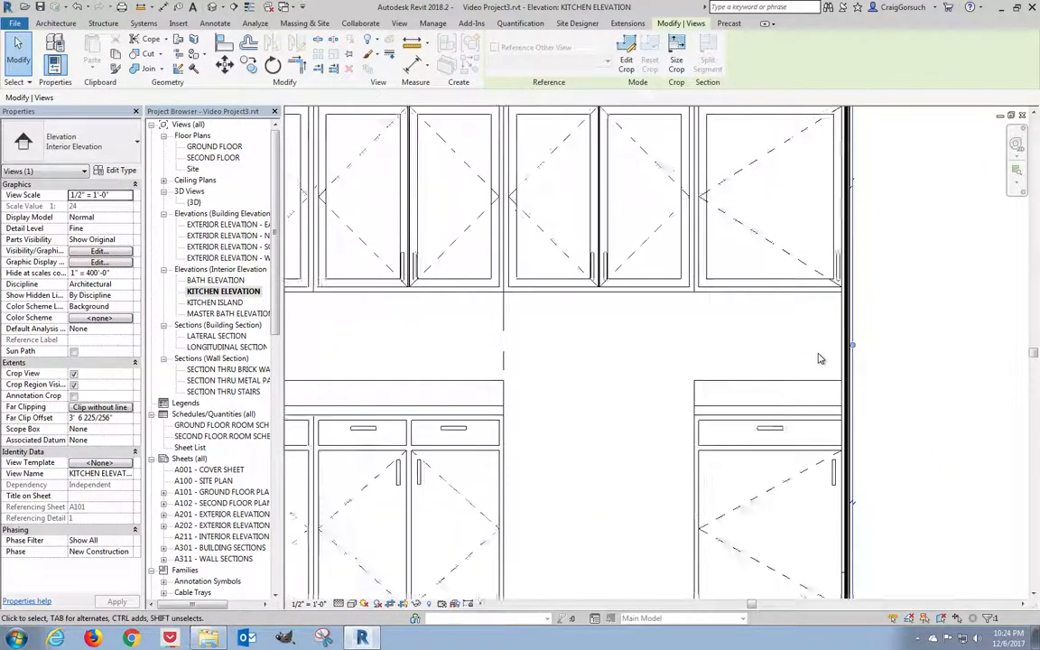
middle_drag(864, 143, 961, 369)
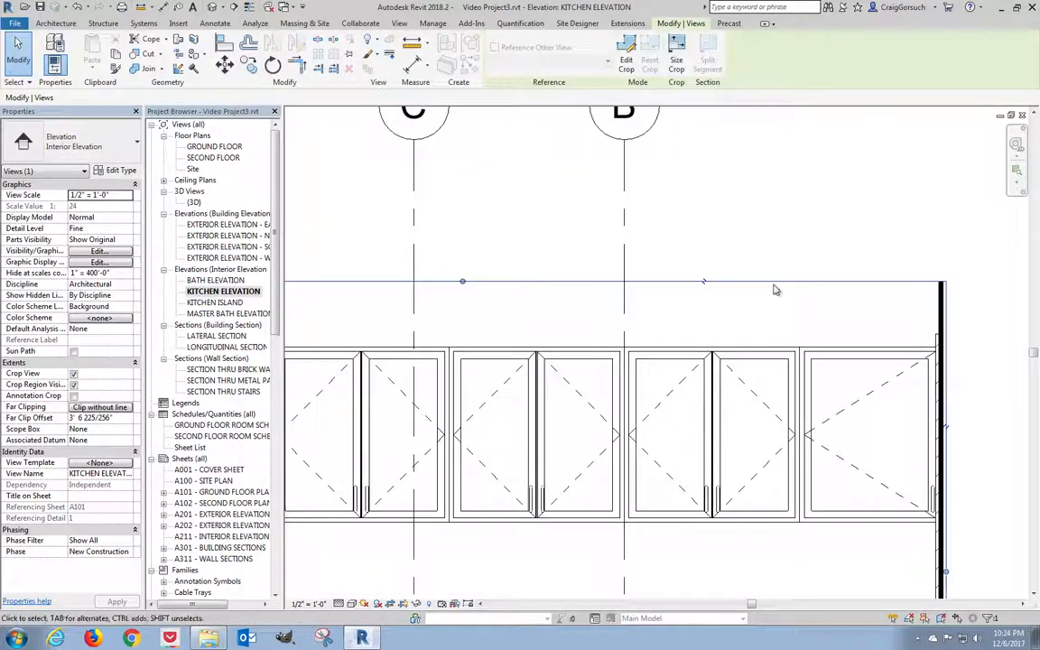
middle_drag(694, 240, 1015, 127)
middle_drag(314, 406, 475, 297)
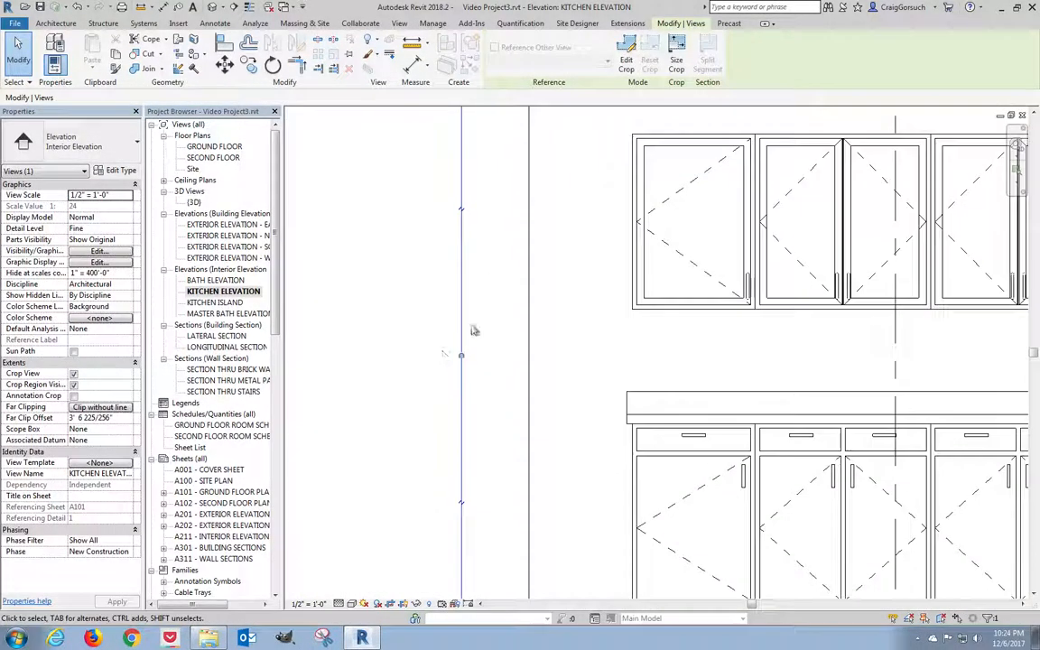
- Raise the crop region's bottom edge to the underside of the thick floor line
scroll(457, 325, down, 3)
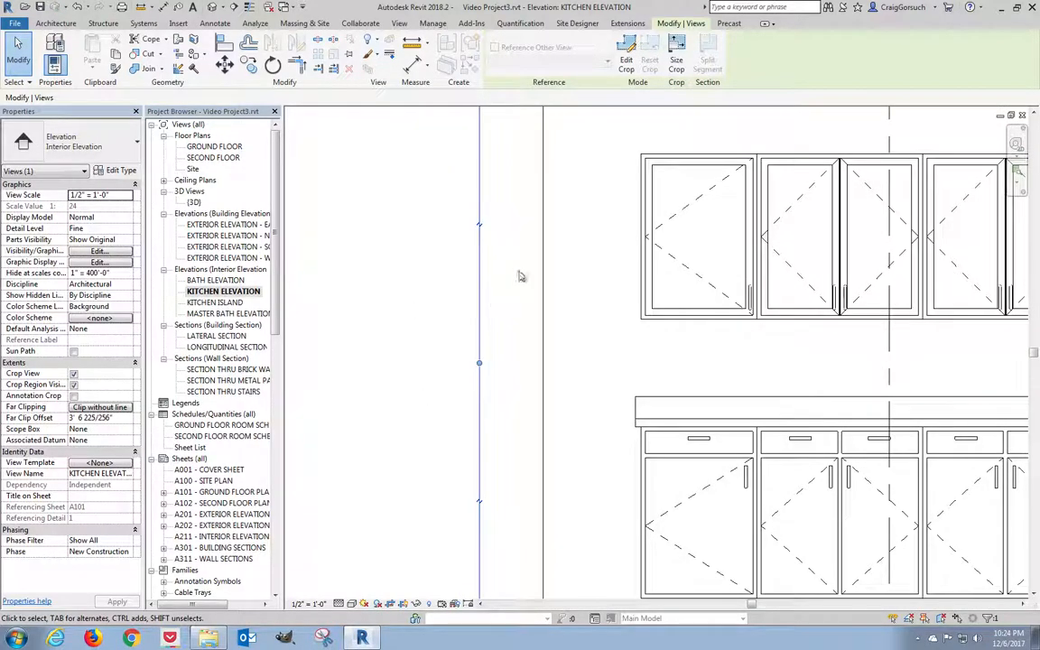
click(806, 558)
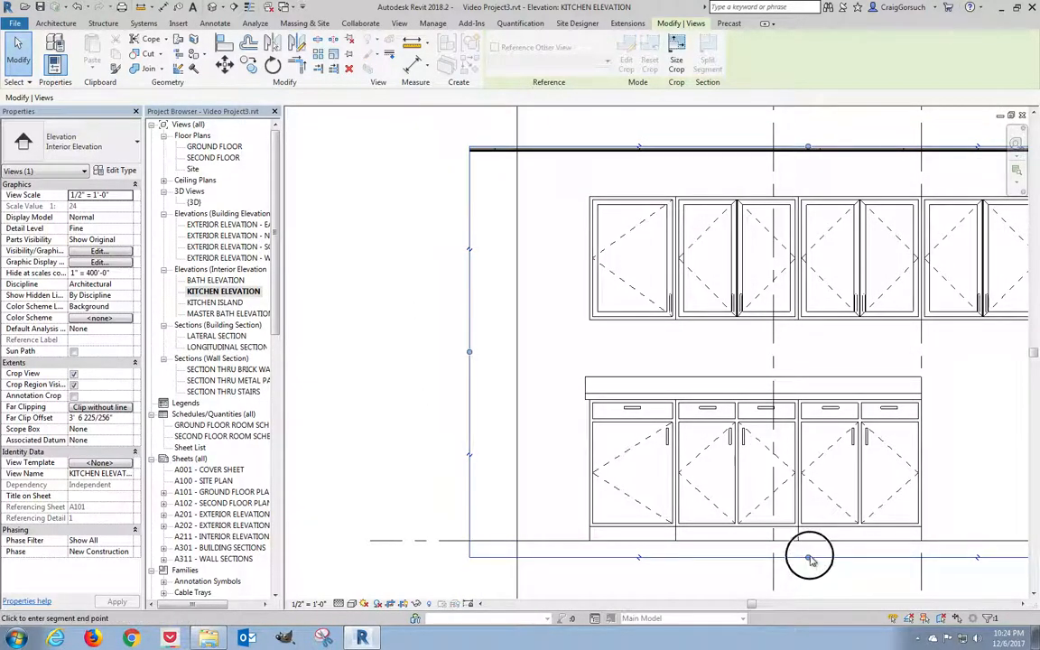
scroll(812, 564, down, 3)
scroll(813, 550, up, 6)
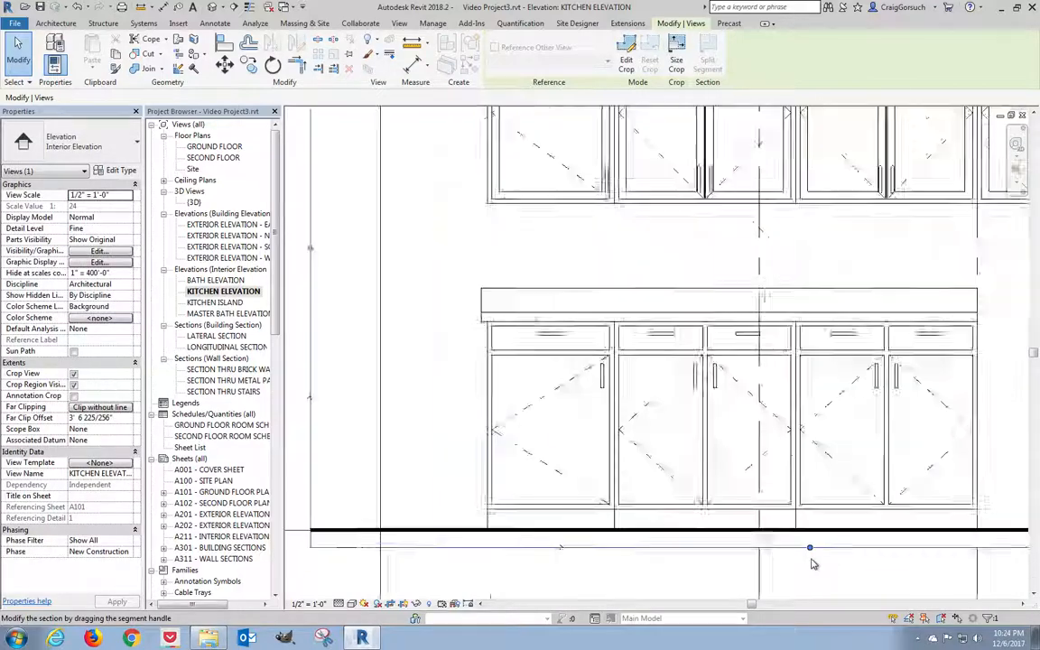
scroll(812, 535, up, 5)
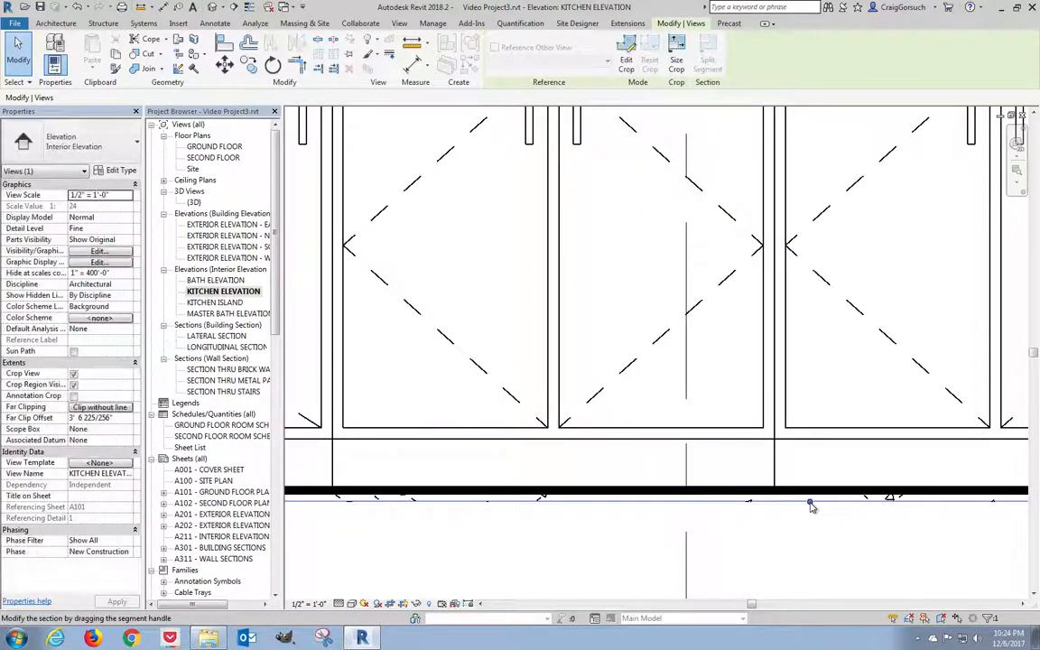
drag(812, 503, 813, 468)
scroll(753, 498, down, 4)
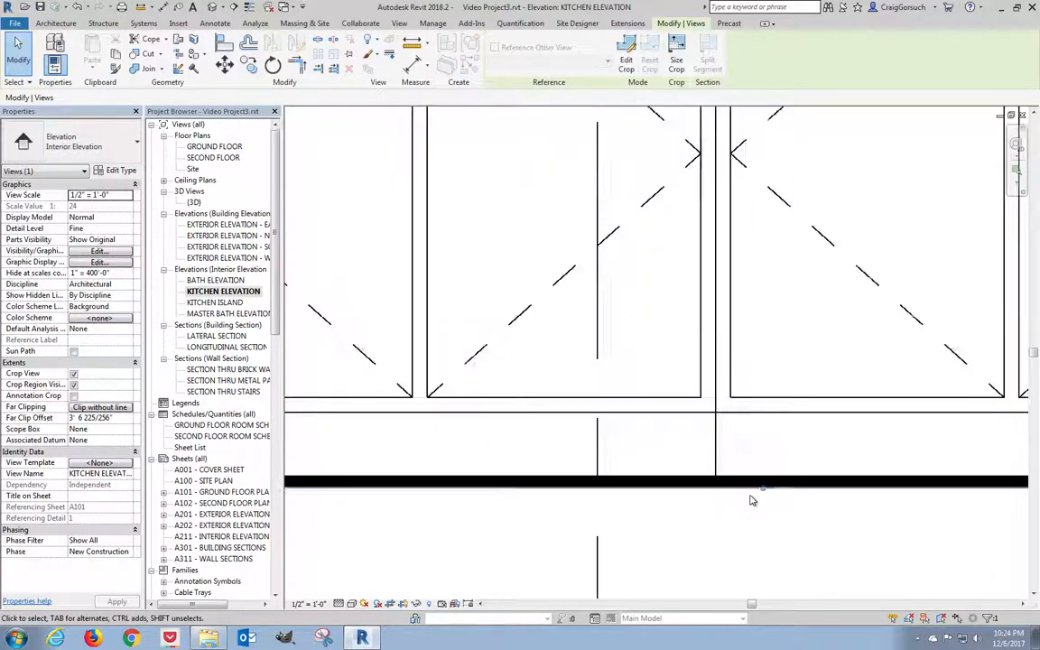
- Pull the crop region's side by the single-door cabinet in to just outside the wall's thick cut line
middle_drag(751, 496, 519, 554)
scroll(592, 471, up, 4)
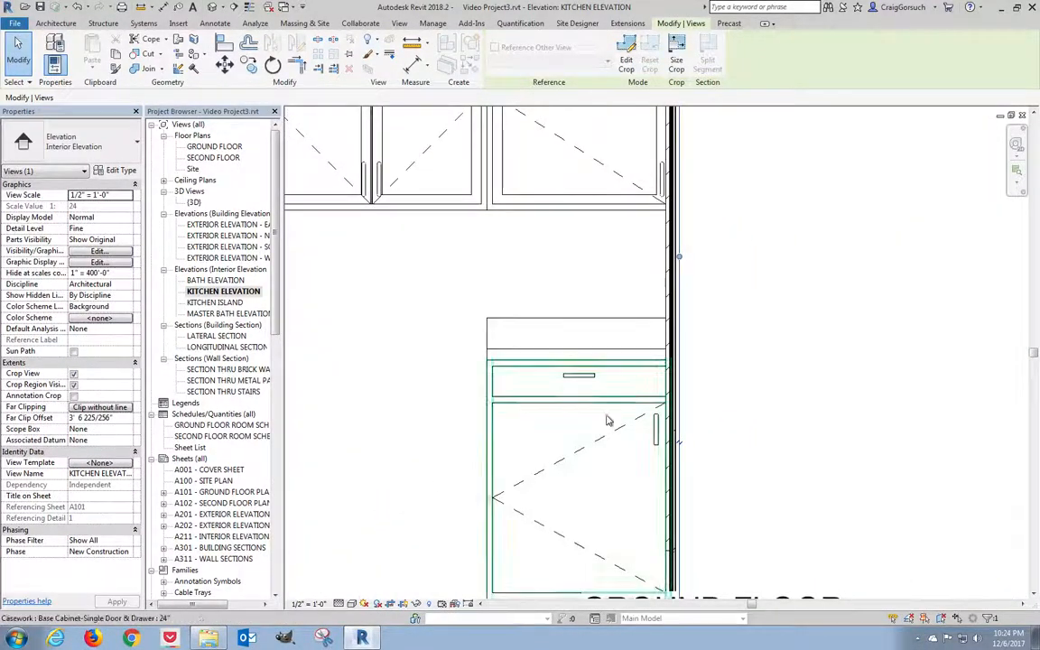
scroll(663, 255, down, 2)
scroll(659, 255, up, 5)
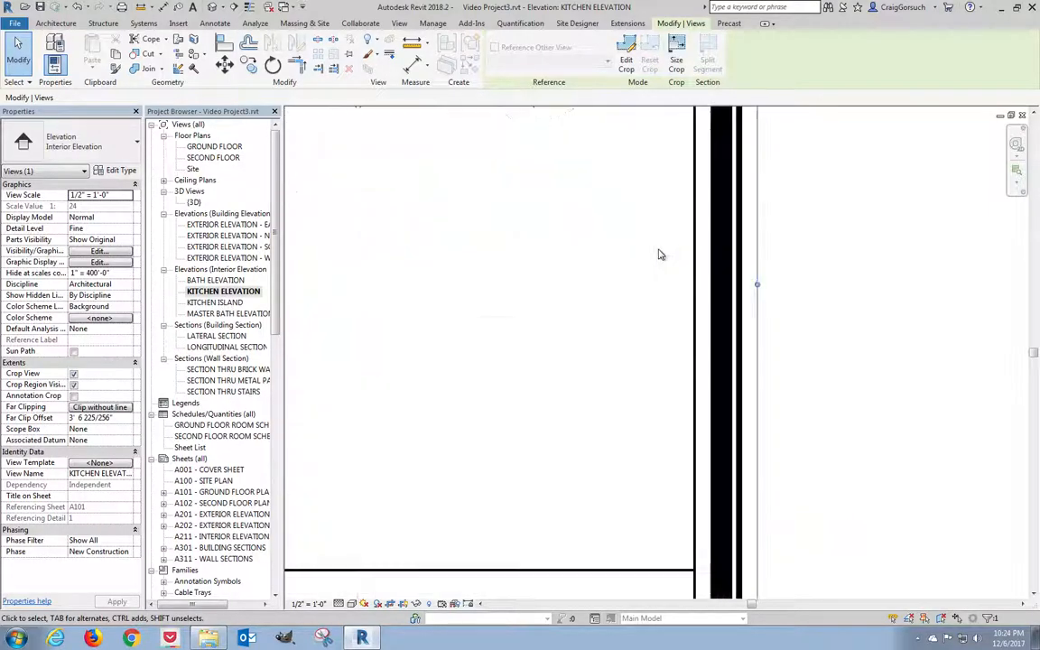
drag(793, 301, 760, 297)
- Lower the crop region's top edge to just above the thick ceiling line
scroll(808, 387, down, 4)
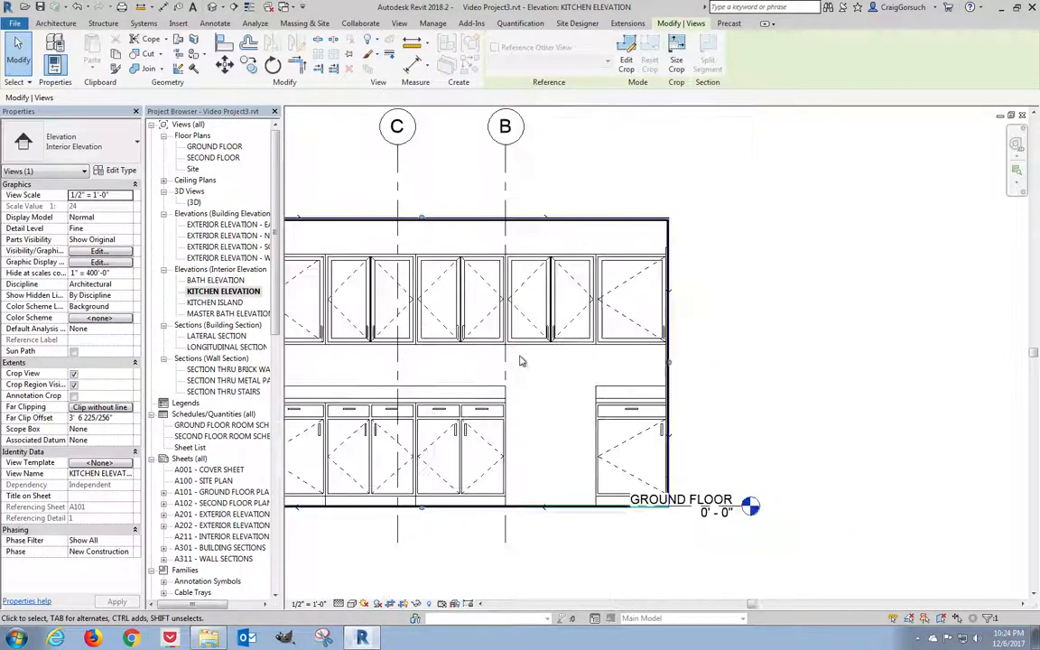
middle_drag(408, 221, 620, 310)
scroll(620, 310, up, 5)
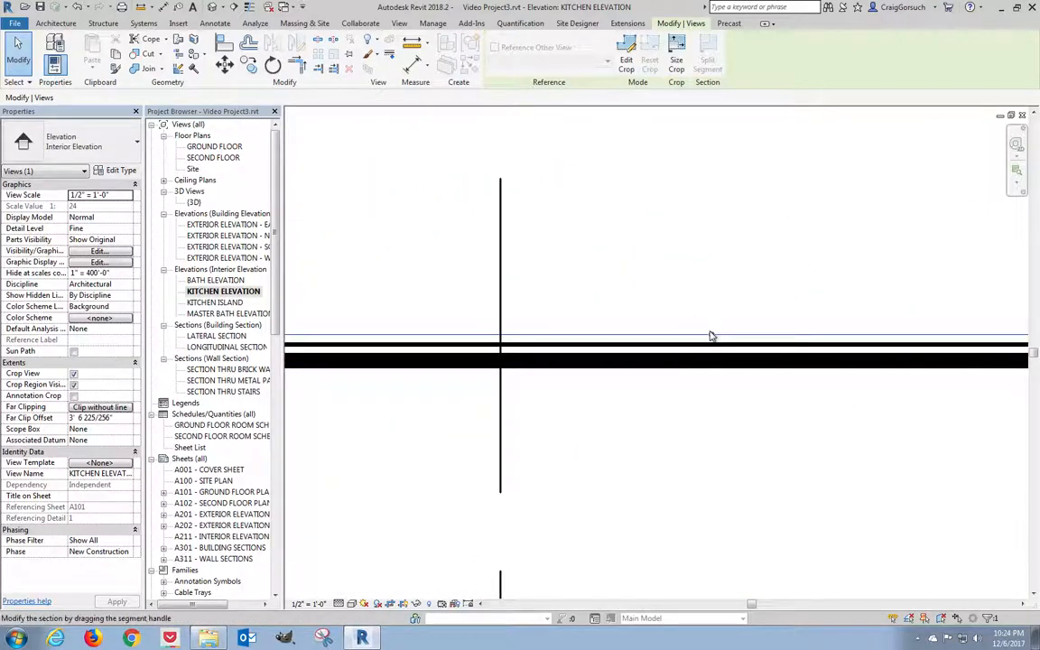
click(710, 350)
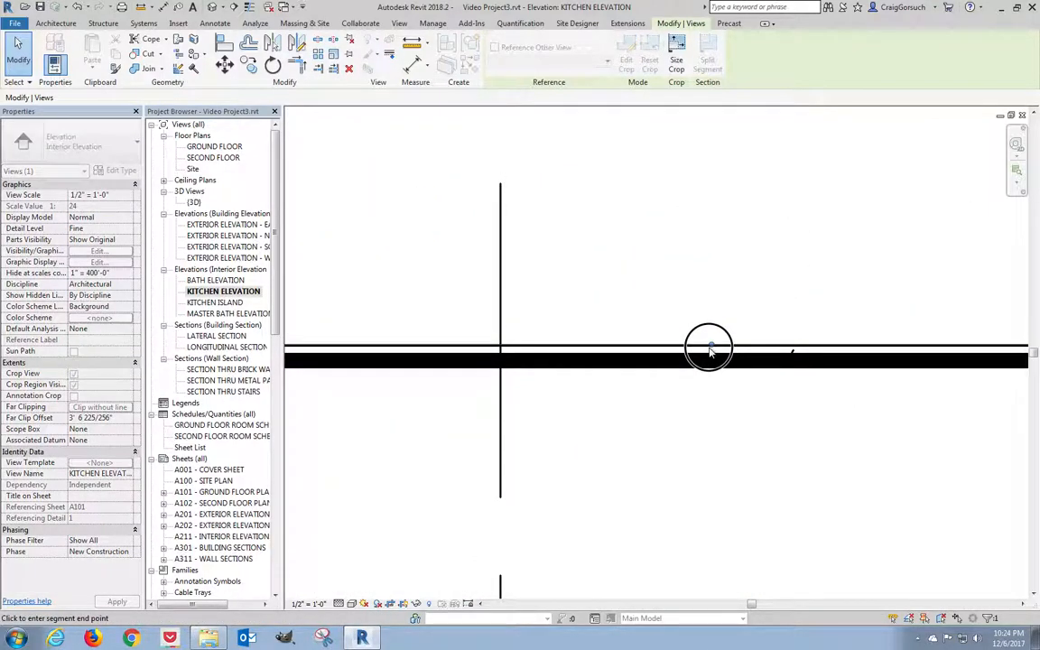
drag(711, 350, 710, 349)
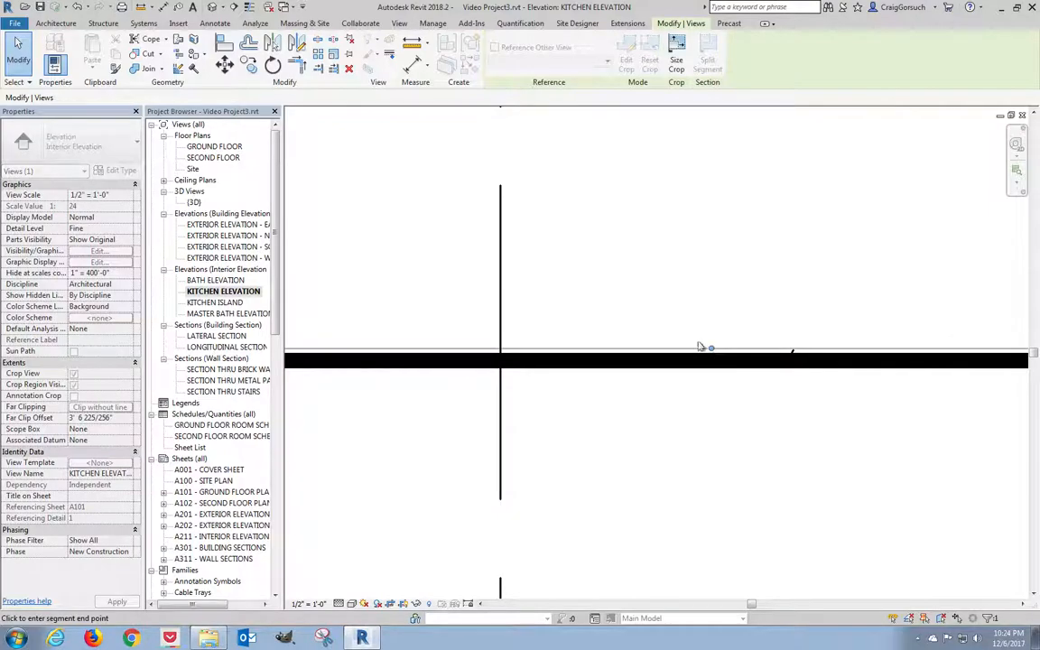
- Adjust the GROUND FLOOR level line's end in KITCHEN ELEVATION so its label and head sit just outside the wall
scroll(619, 276, down, 5)
scroll(620, 276, down, 4)
middle_drag(717, 335, 654, 295)
click(746, 426)
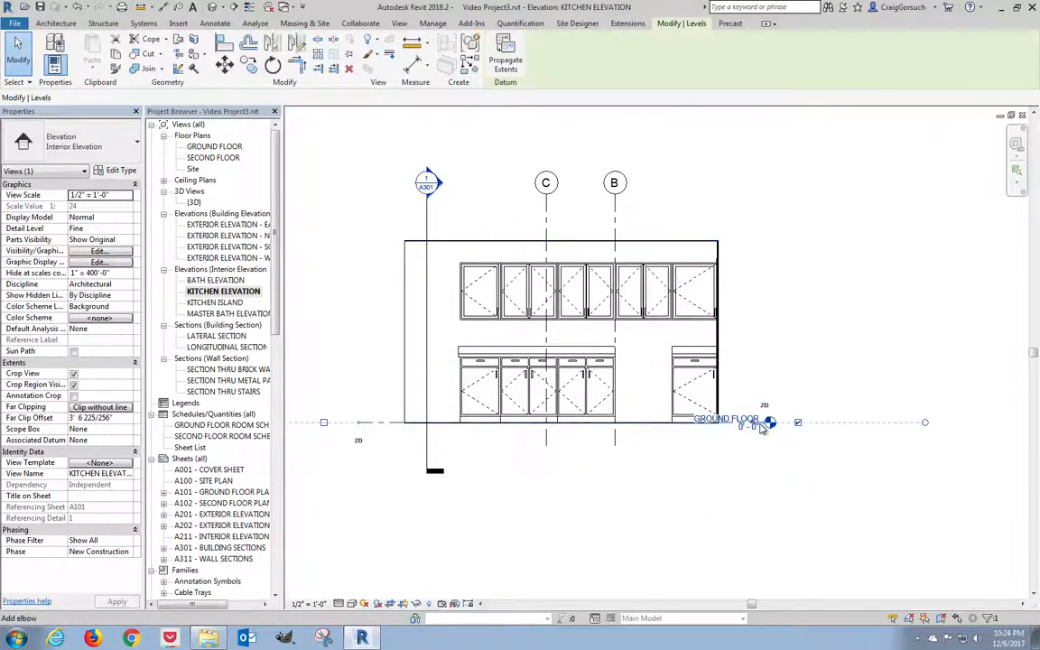
drag(794, 430, 799, 424)
click(753, 456)
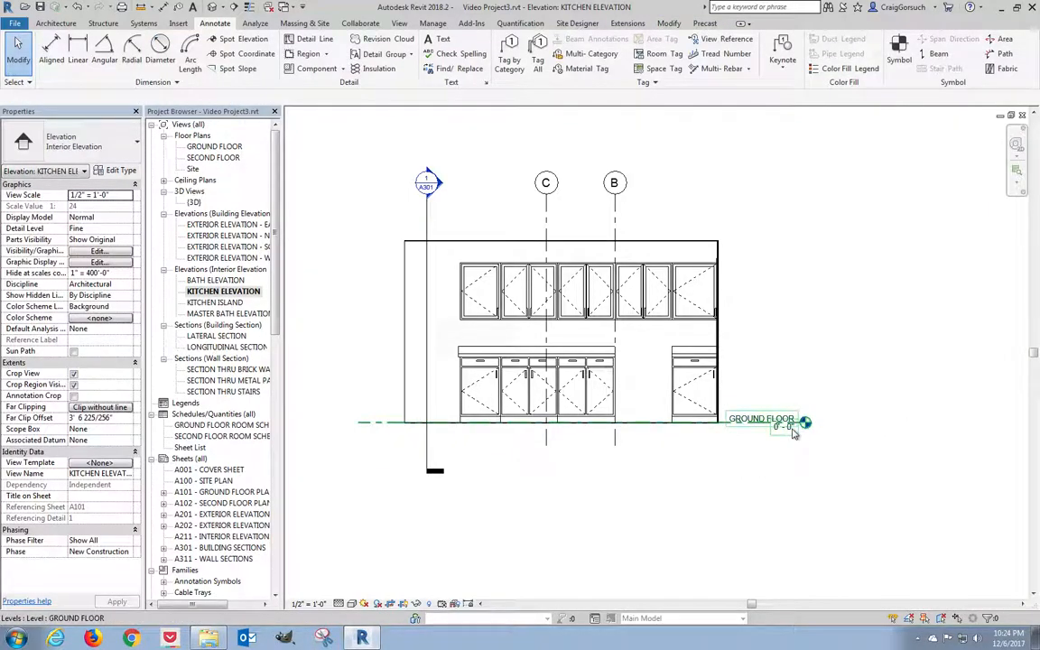
scroll(793, 429, up, 5)
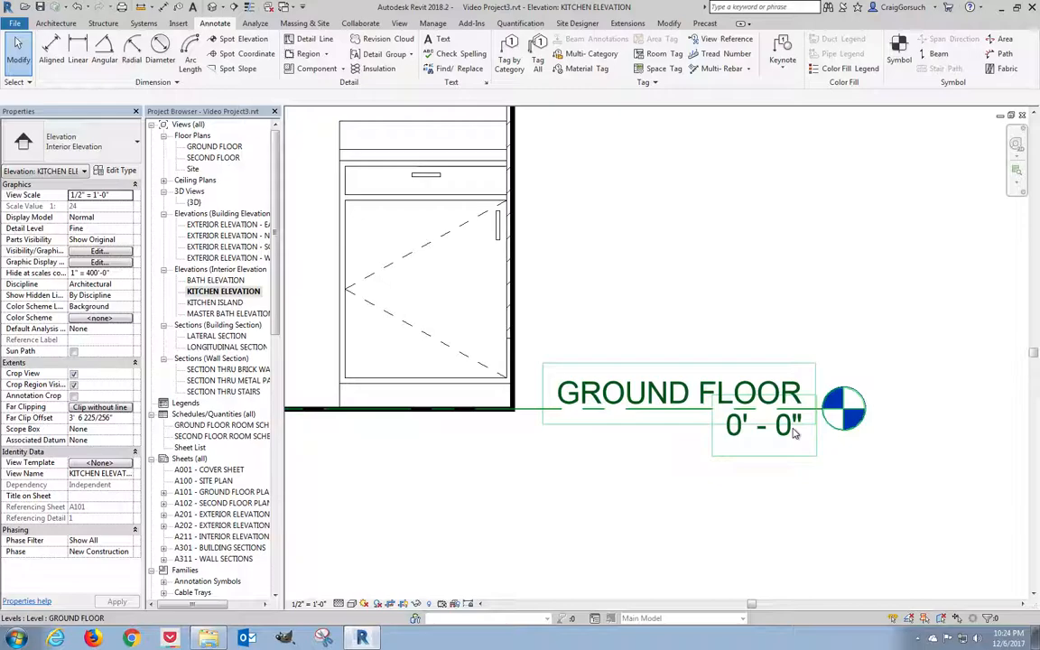
click(794, 431)
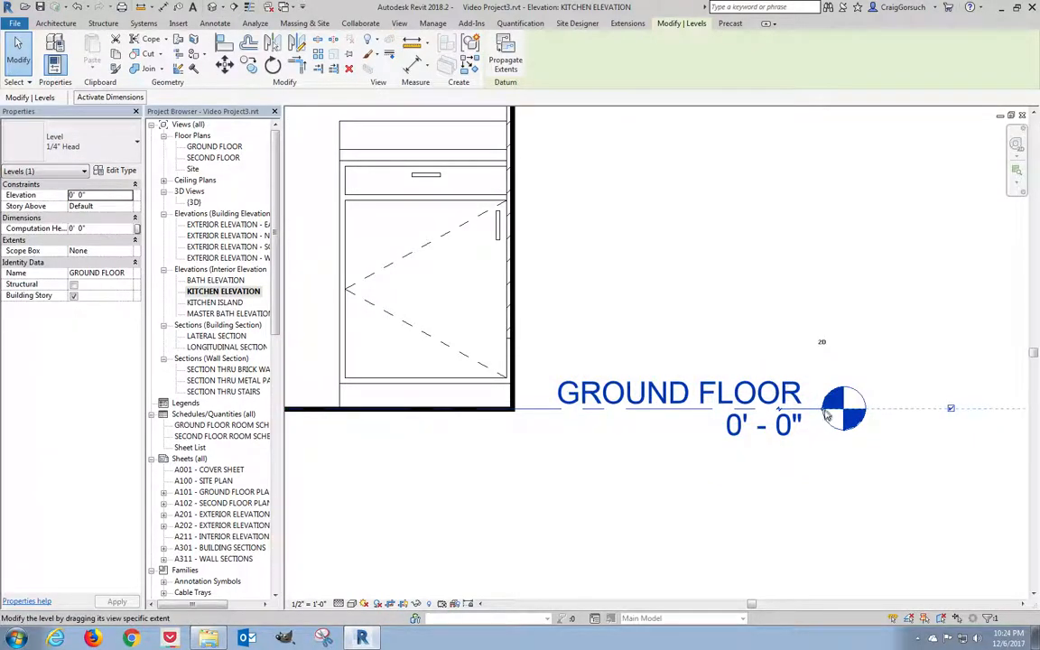
mouse_move(824, 413)
mouse_down()
mouse_move(877, 412)
mouse_move(785, 420)
mouse_up()
click(772, 484)
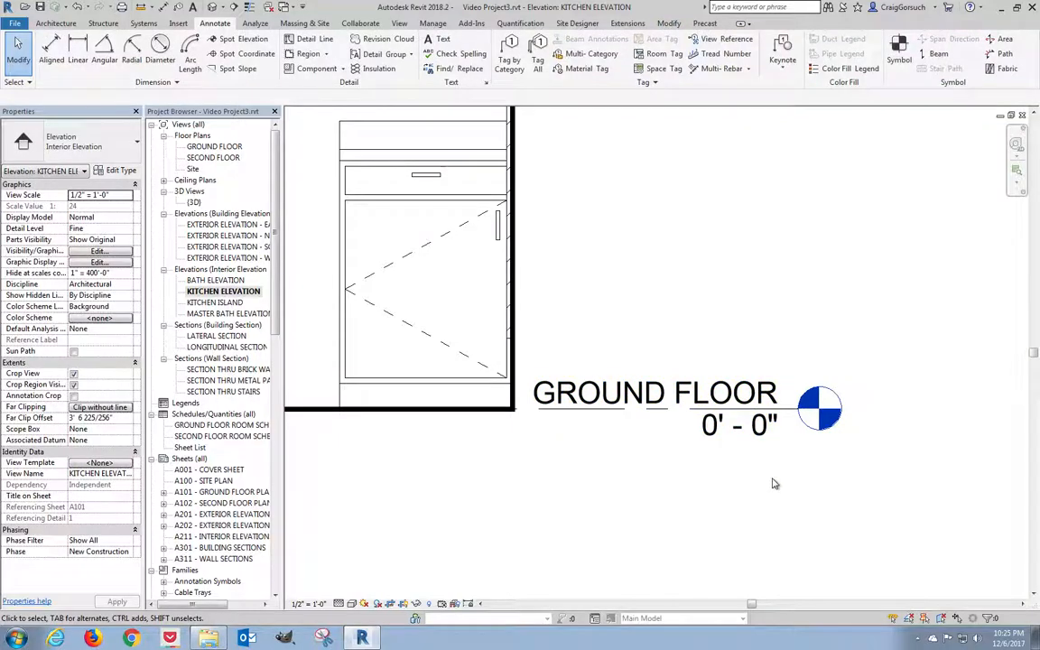
- Mirror the single-door base and upper cabinets beside the wall about the upper cabinet's vertical centerline, without keeping copies
scroll(771, 484, down, 4)
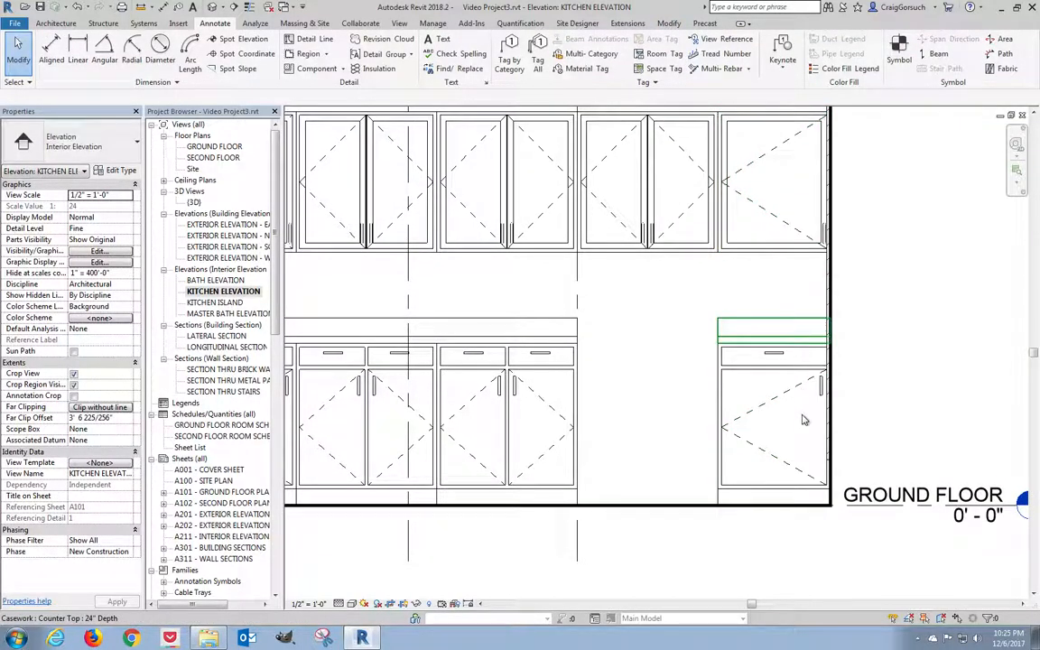
click(777, 405)
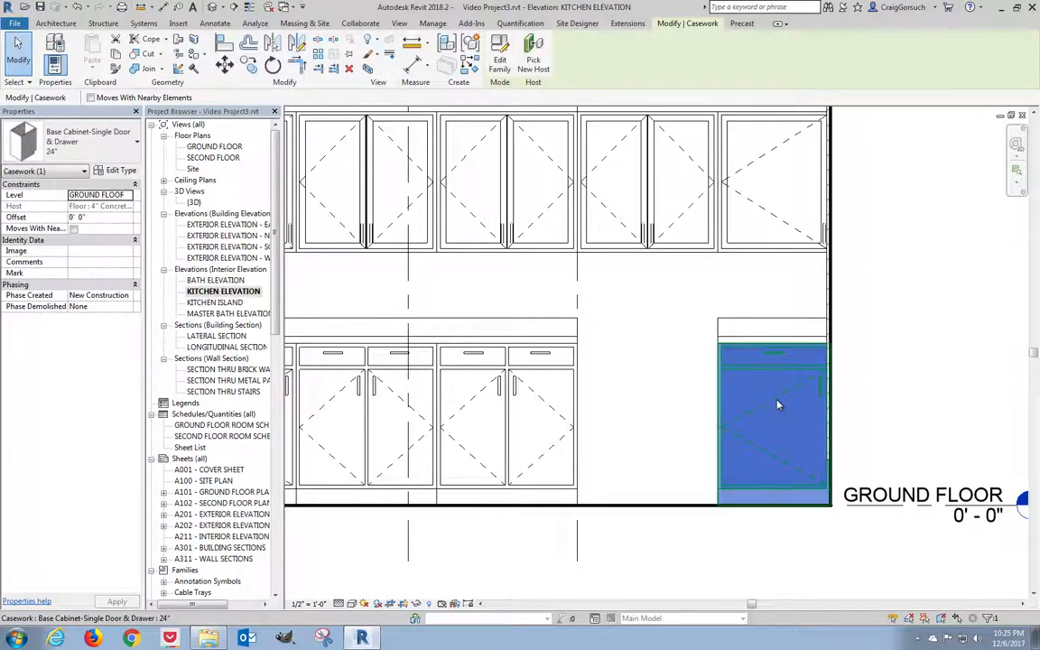
ctrl+click(778, 223)
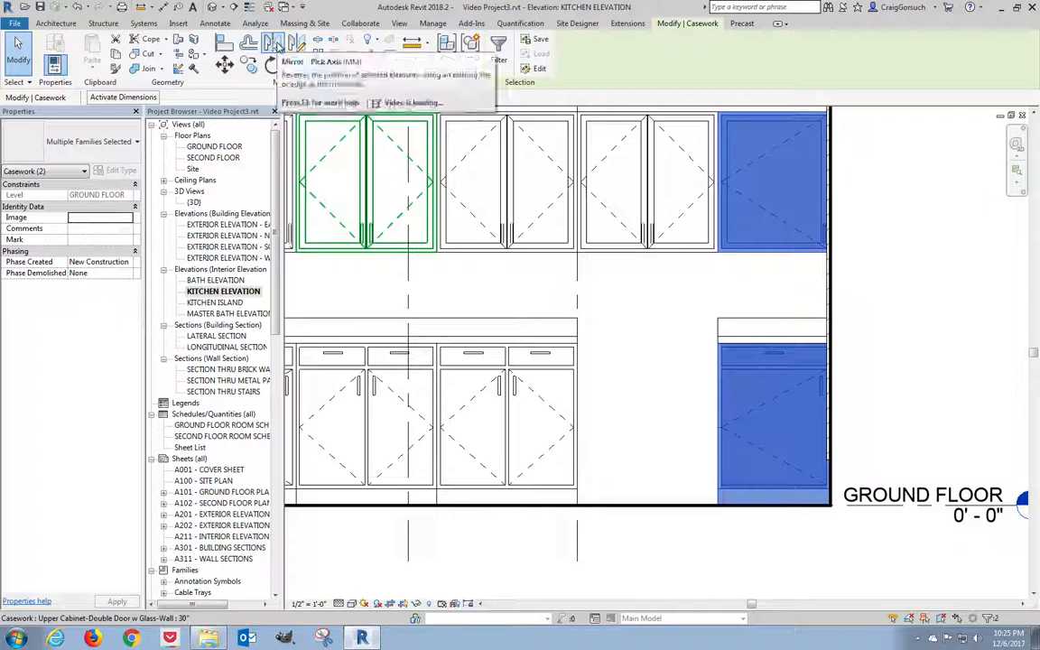
click(273, 43)
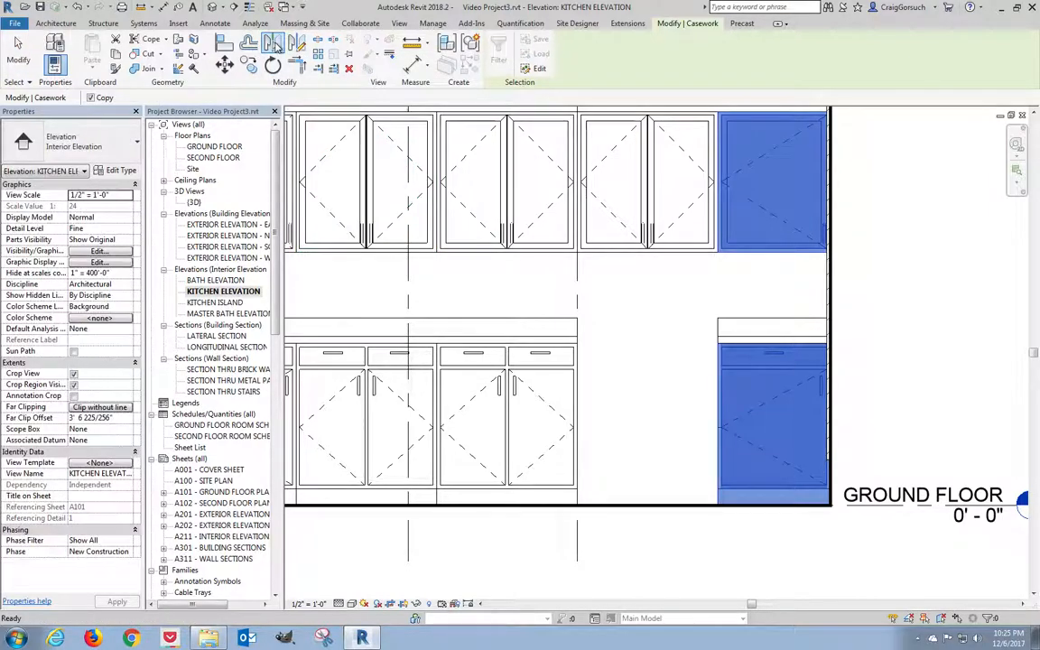
click(92, 98)
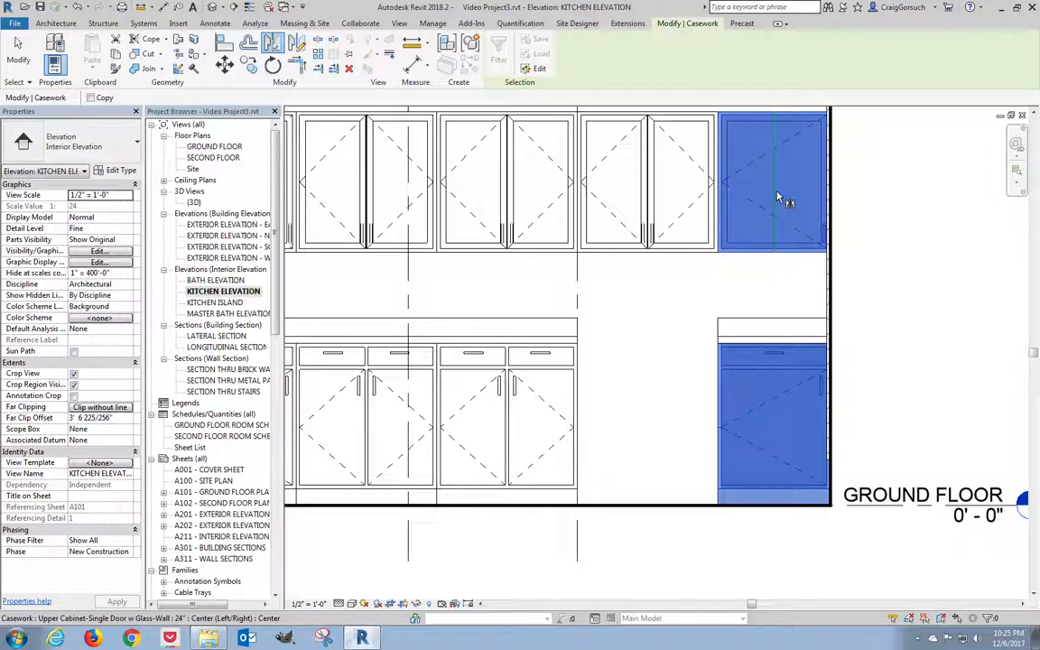
click(719, 281)
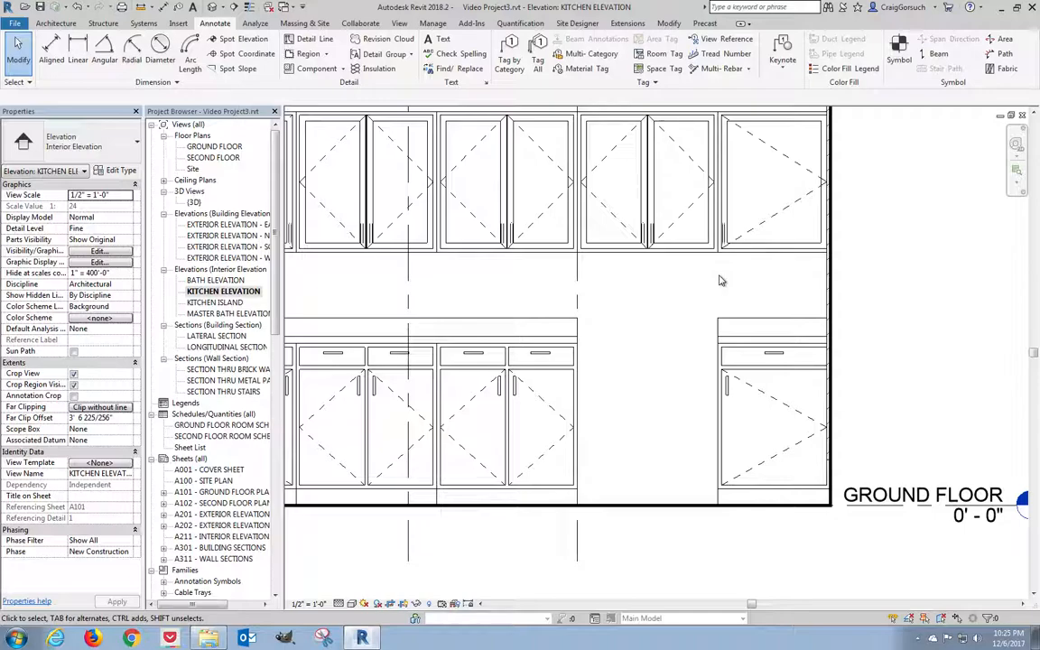
- Flip the hand of the corner single-door base cabinet in the GROUND FLOOR plan and check it in KITCHEN ELEVATION
double_click(214, 147)
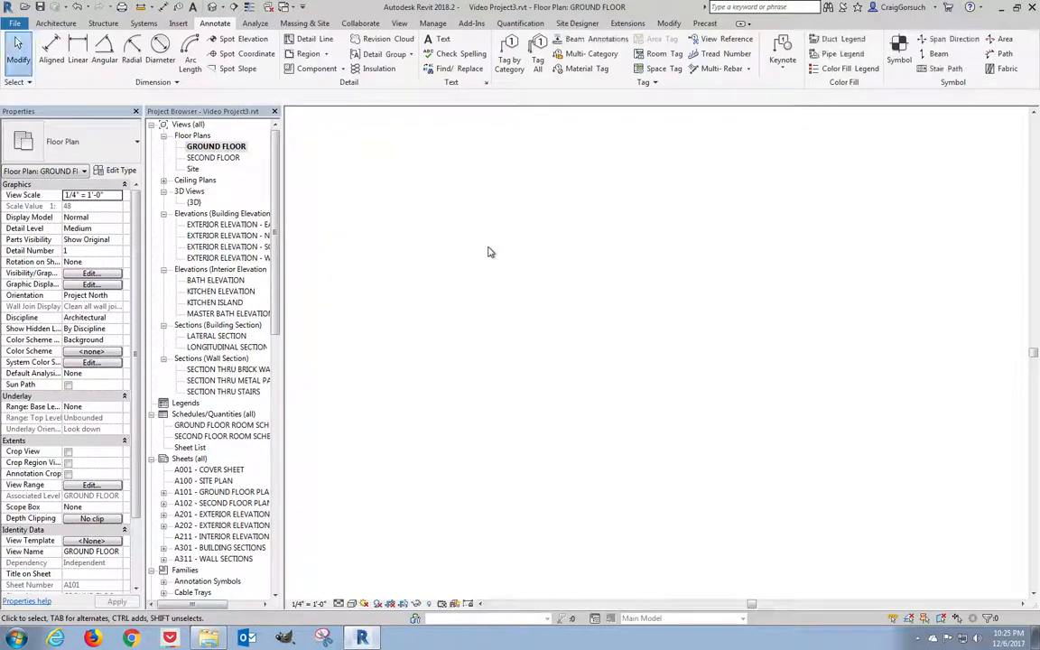
scroll(521, 252, up, 6)
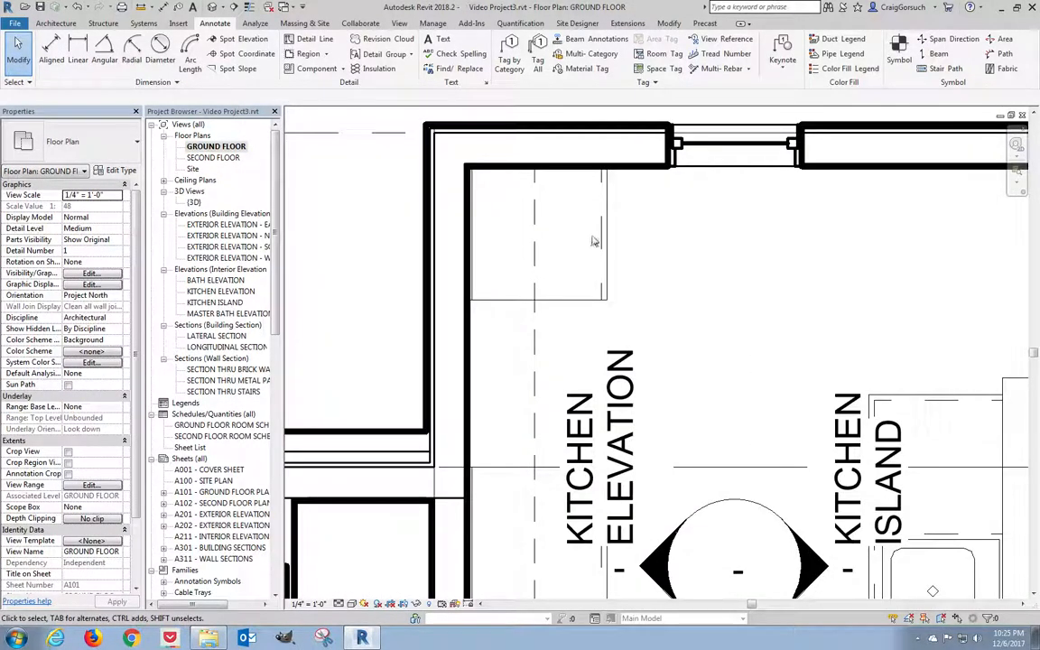
click(603, 239)
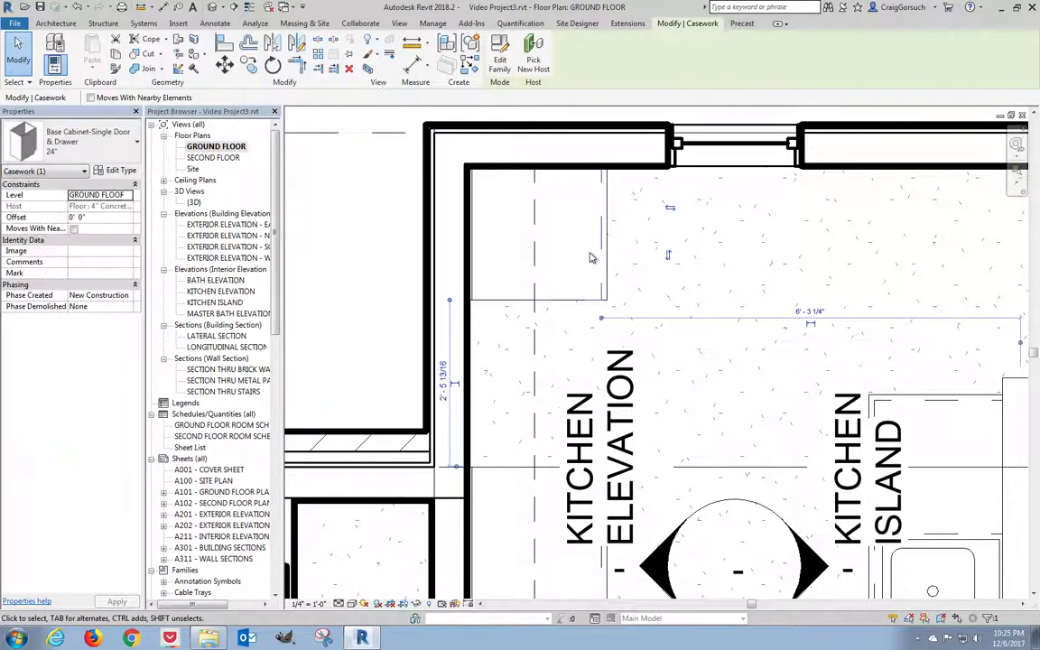
click(668, 257)
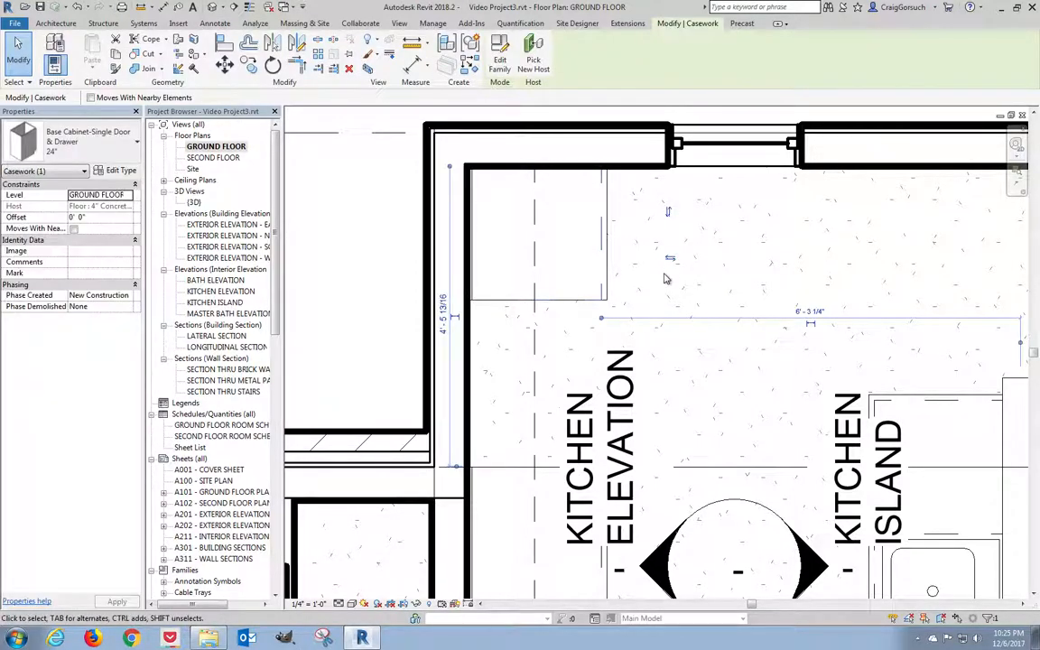
double_click(222, 292)
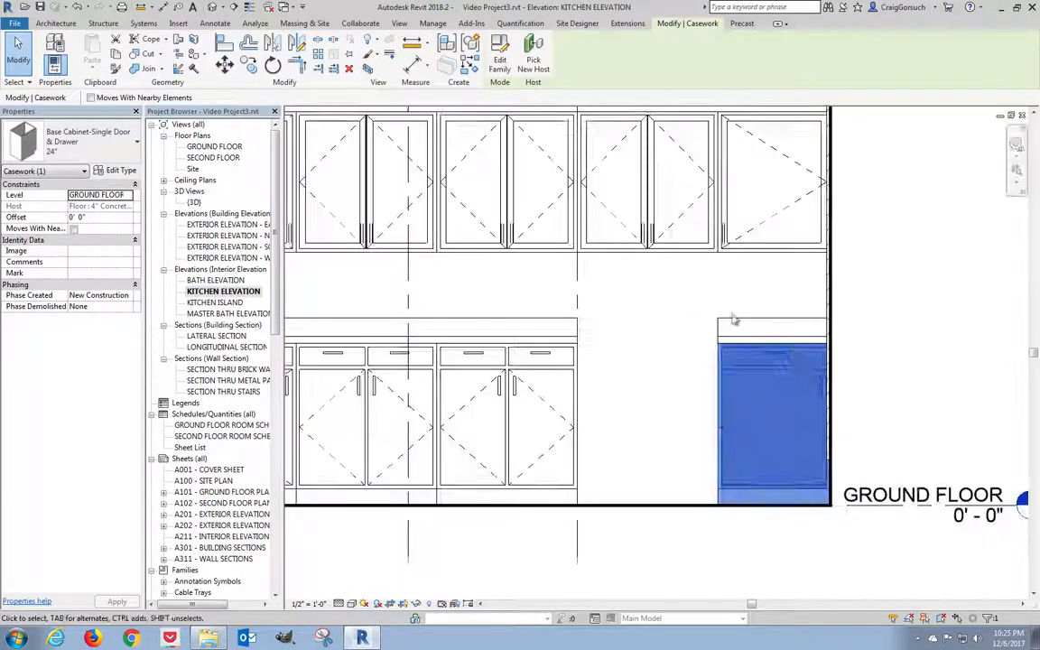
click(946, 358)
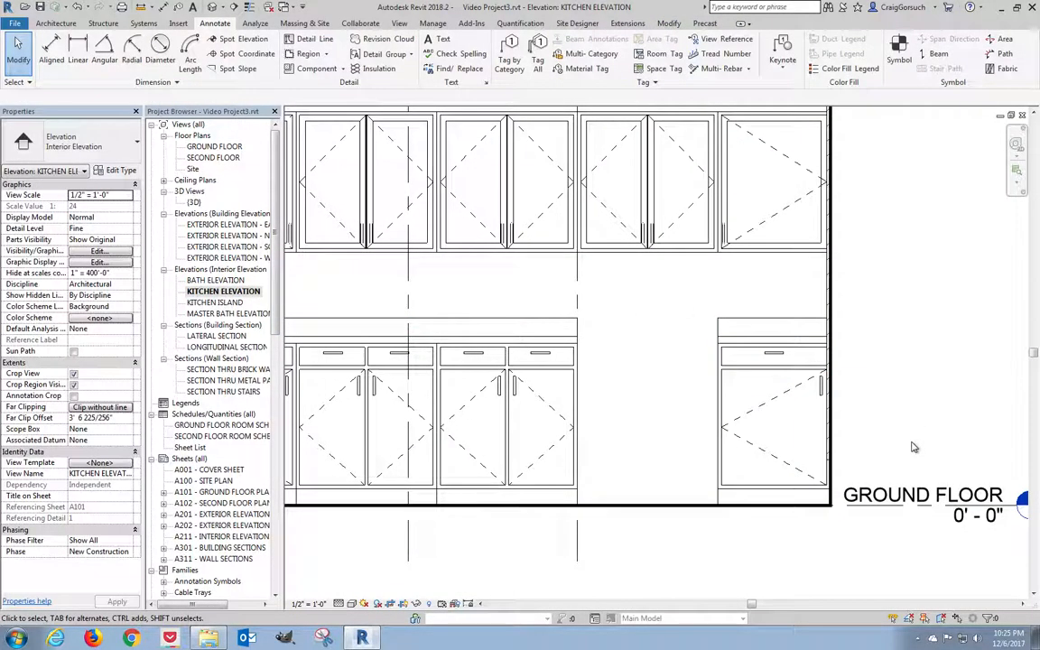
- Flip the corner base cabinet's hand back in the GROUND FLOOR plan and return to KITCHEN ELEVATION
double_click(214, 147)
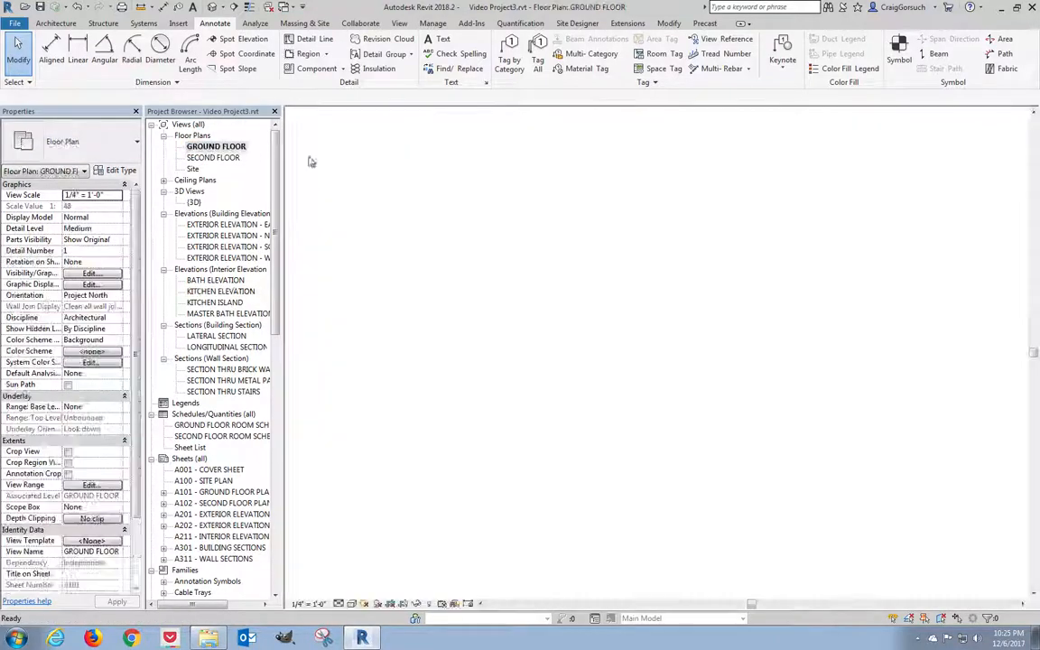
click(609, 239)
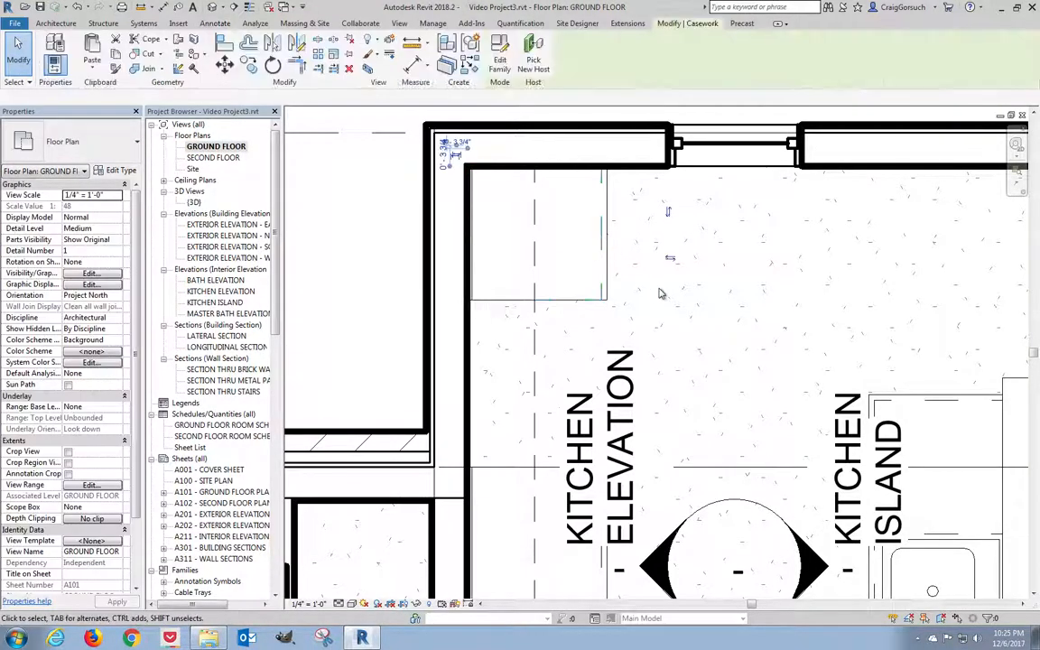
click(733, 239)
double_click(222, 292)
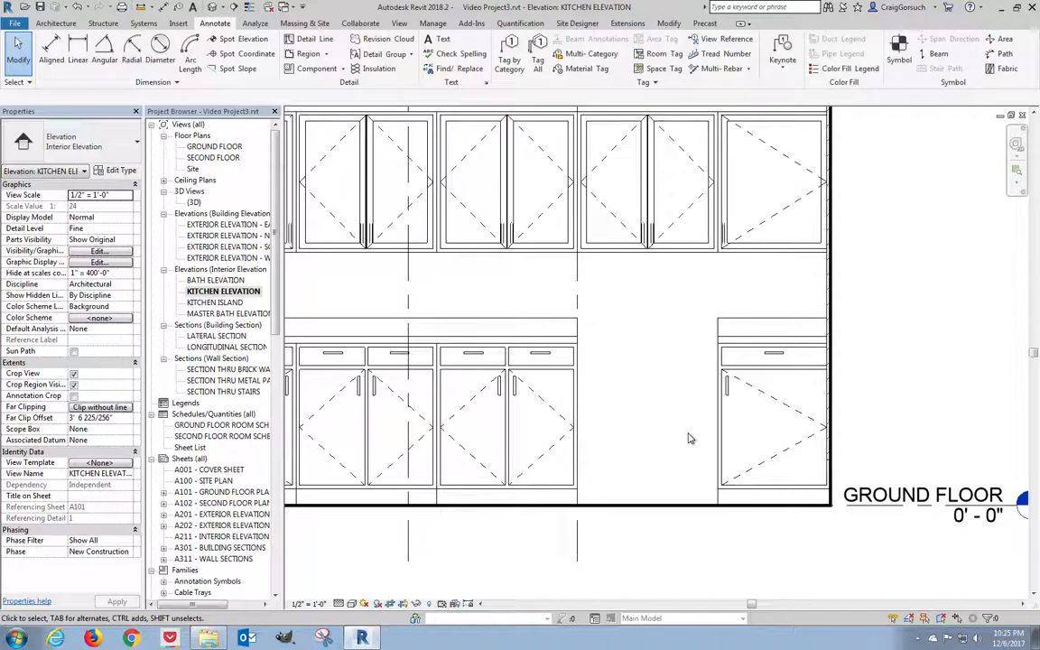
- Nudge the KITCHEN ELEVATION view line toward the cabinets in the GROUND FLOOR plan, clear of the window opening, and reopen the elevation
double_click(213, 147)
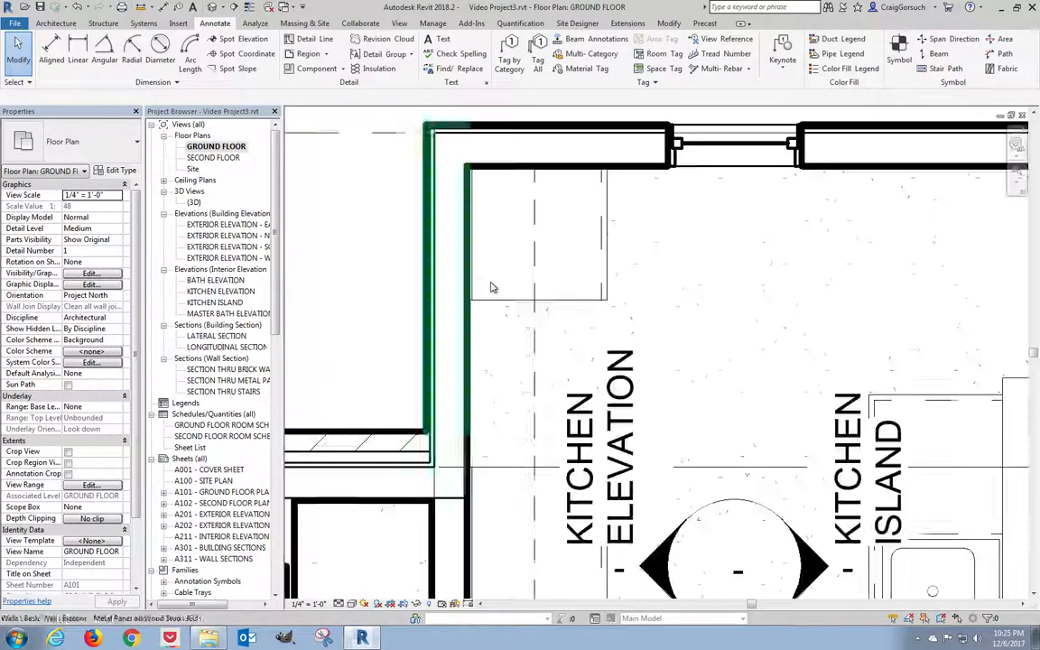
click(650, 570)
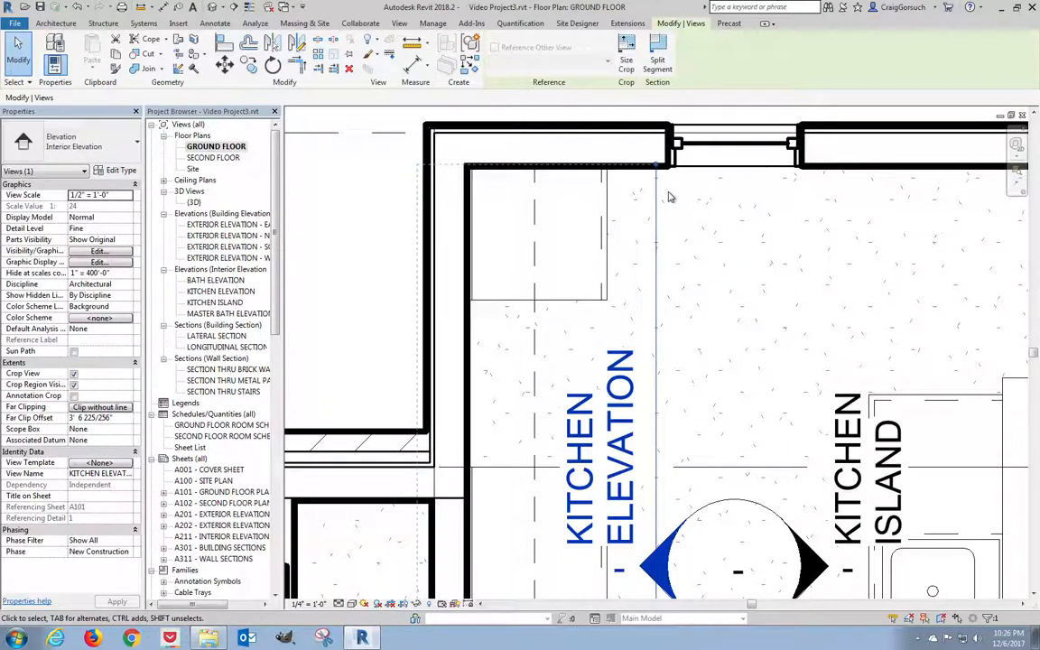
key(Left)
key(Left)
key(Left)
key(Left)
key(Left)
key(Left)
key(Left)
key(Left)
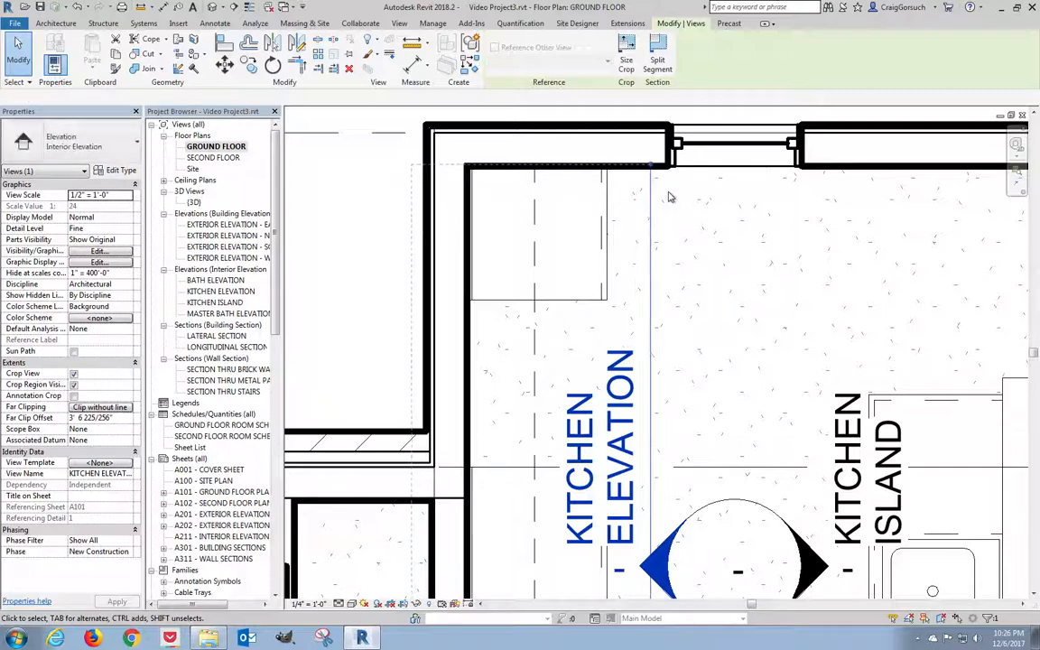
key(Escape)
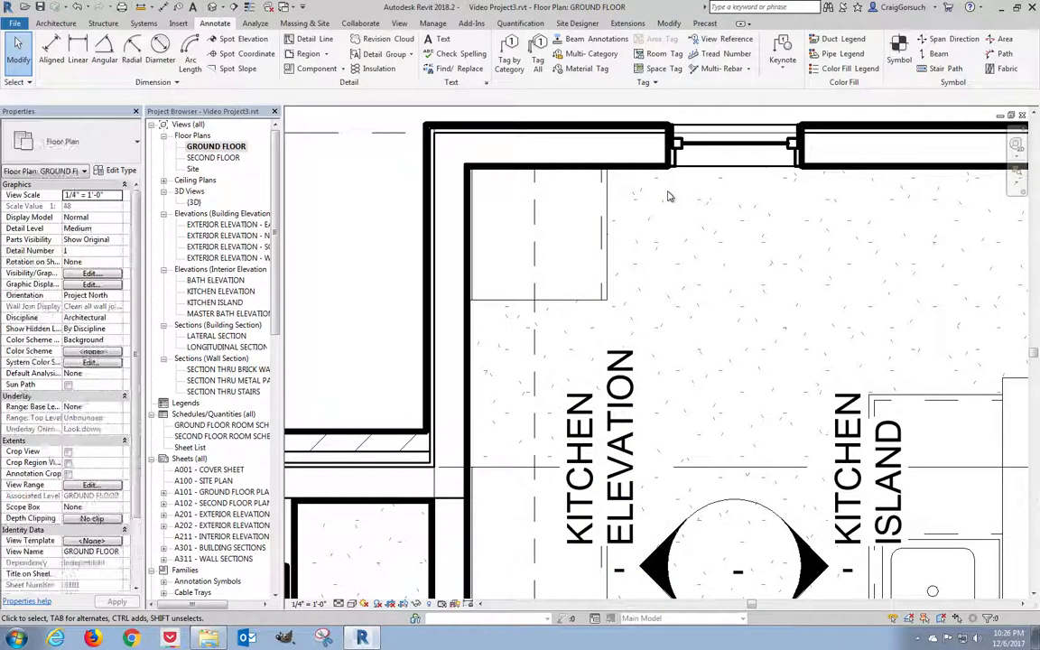
double_click(222, 292)
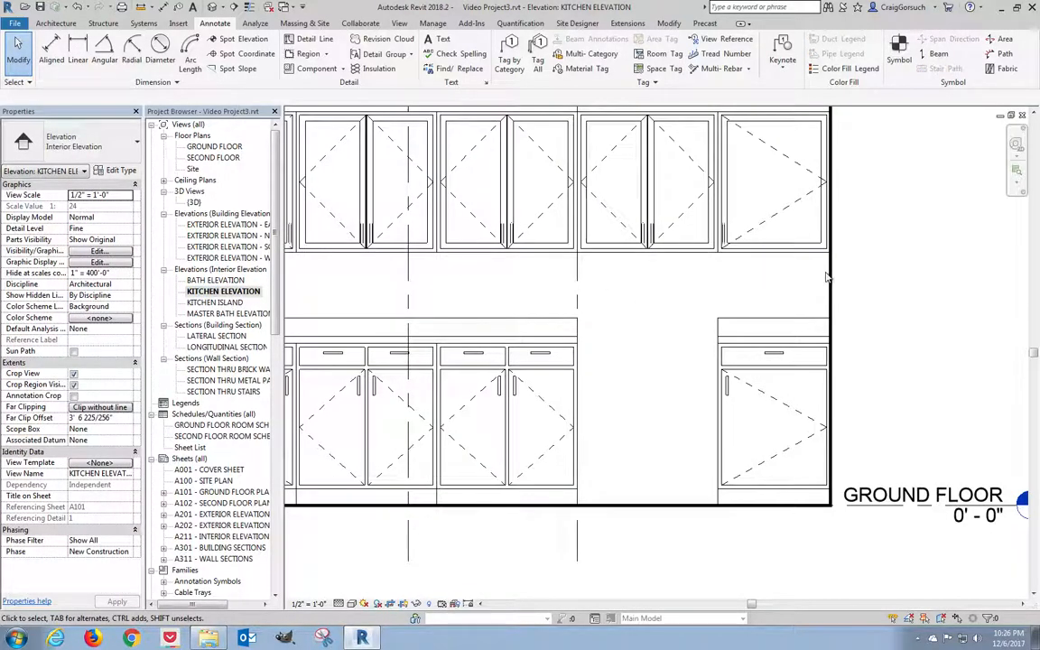
- Place an aligned dimension string below the floor line across all base cabinet edges, the appliance gap and the end wall
scroll(823, 277, down, 1)
scroll(812, 275, up, 2)
scroll(776, 274, down, 2)
middle_drag(774, 274, 912, 316)
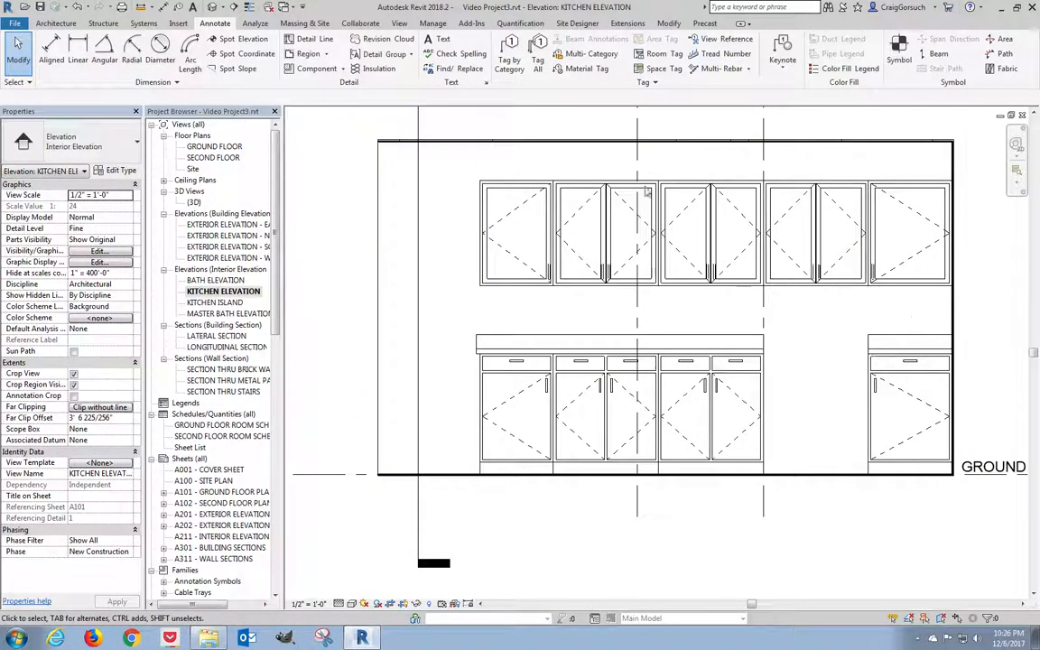
click(51, 49)
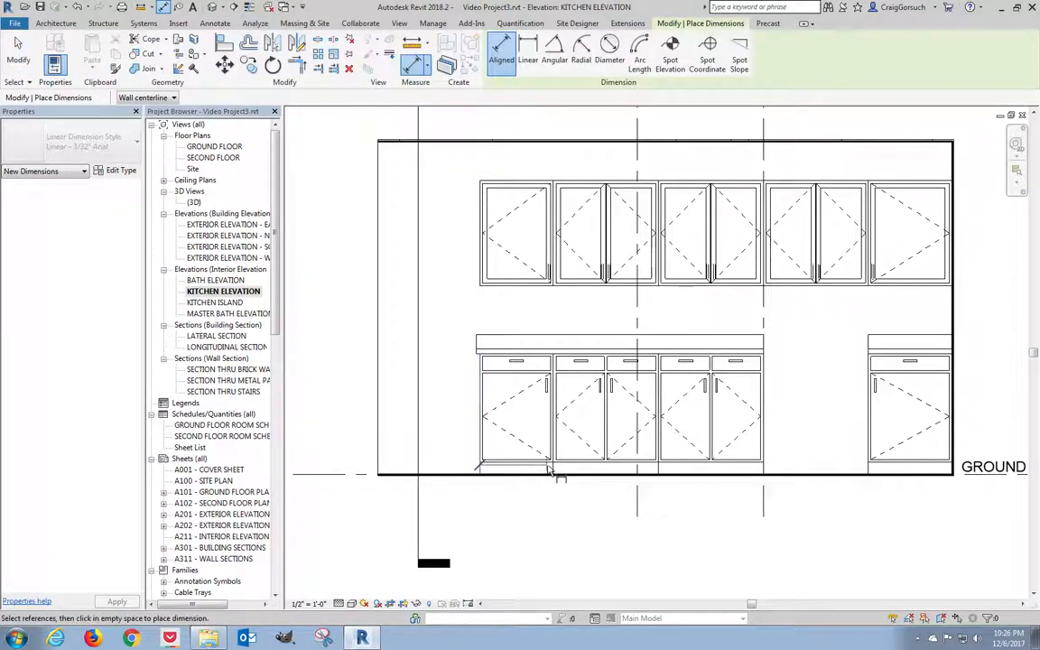
click(481, 470)
click(552, 466)
click(659, 470)
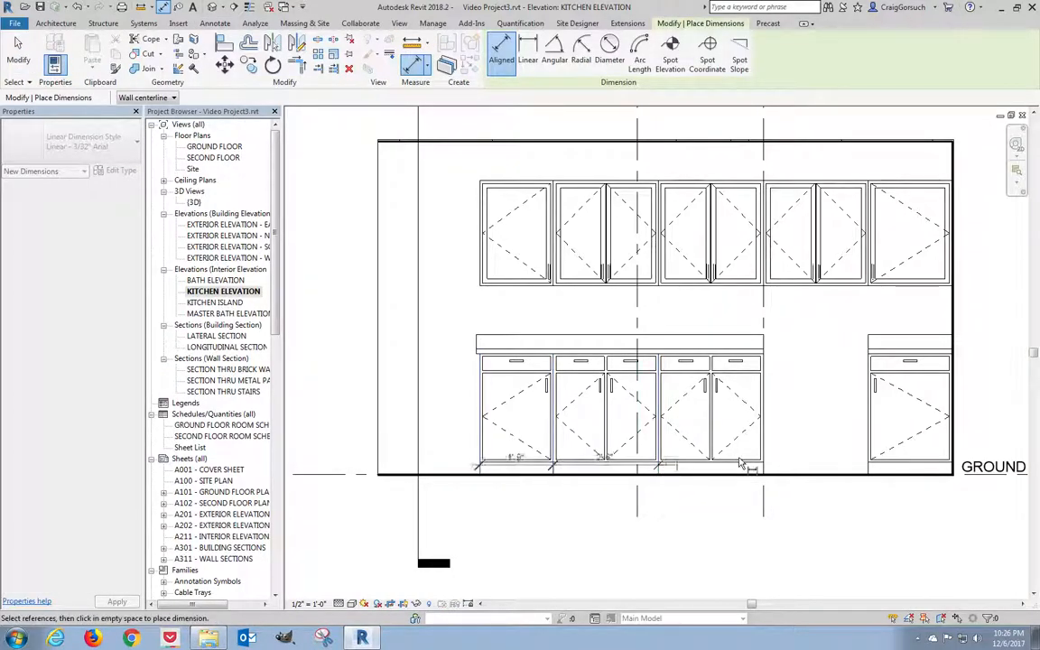
click(763, 468)
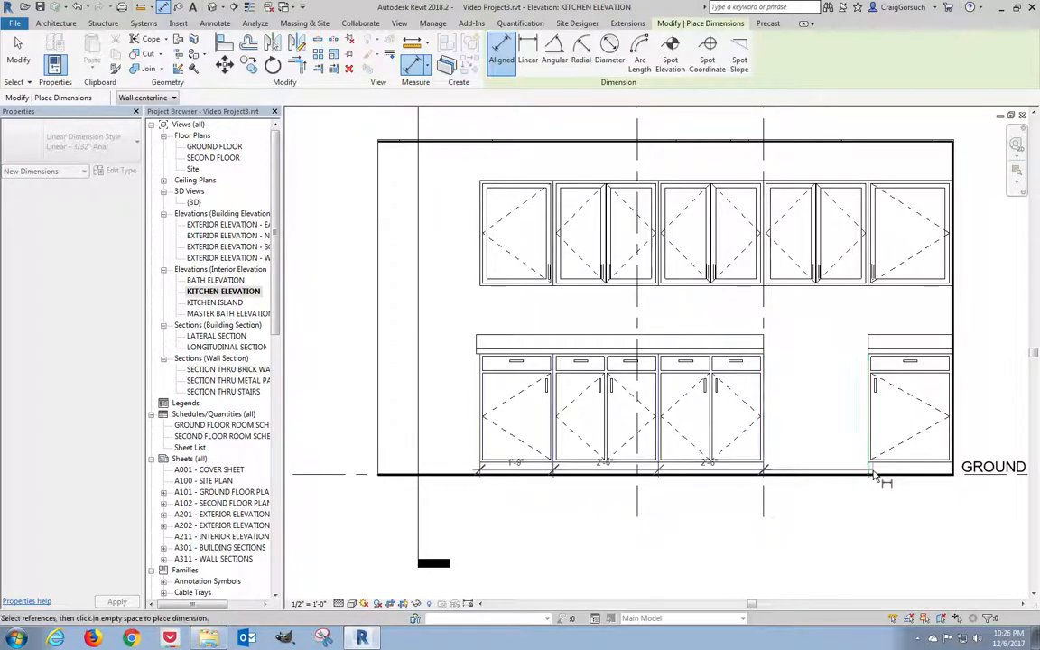
click(870, 474)
click(952, 471)
click(914, 506)
click(914, 512)
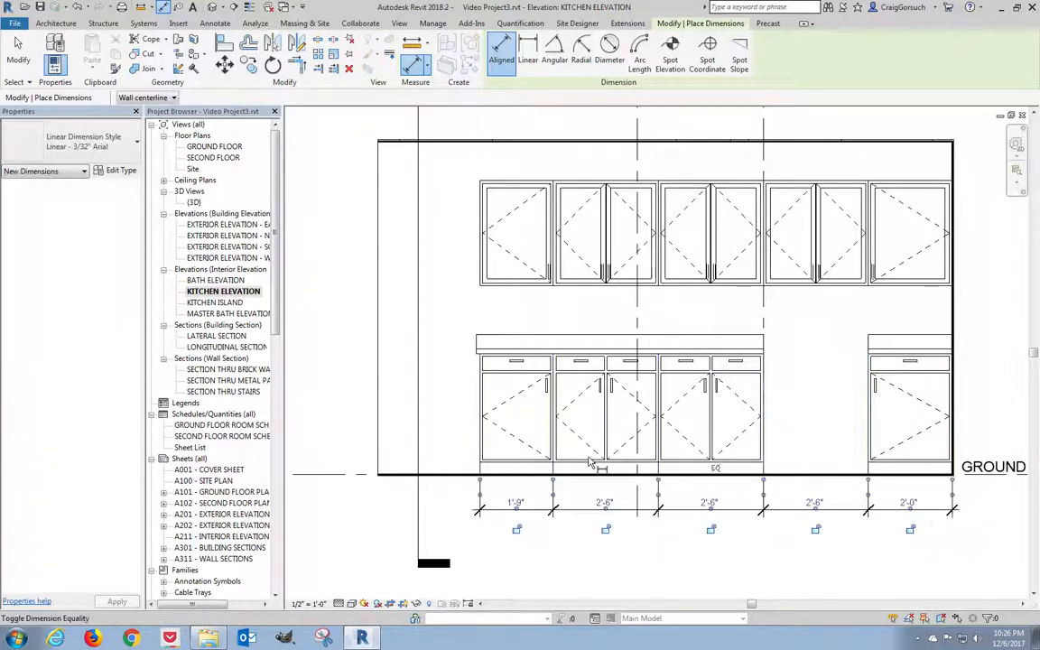
- Add a vertical dimension from the floor line to the countertop surface, beside the open end of the base cabinets
click(464, 475)
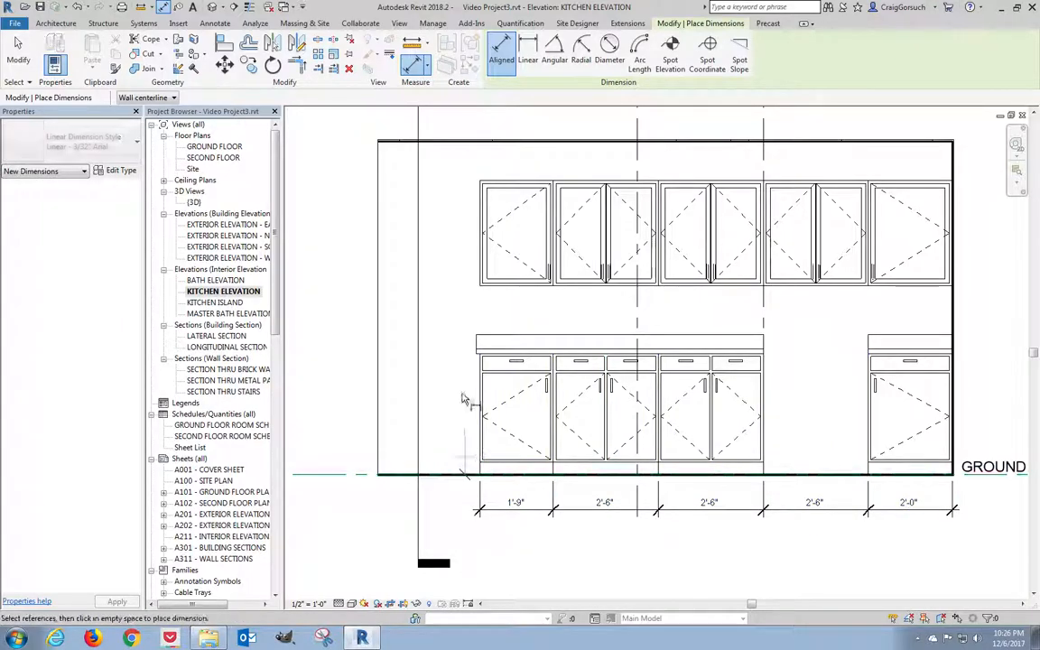
click(495, 350)
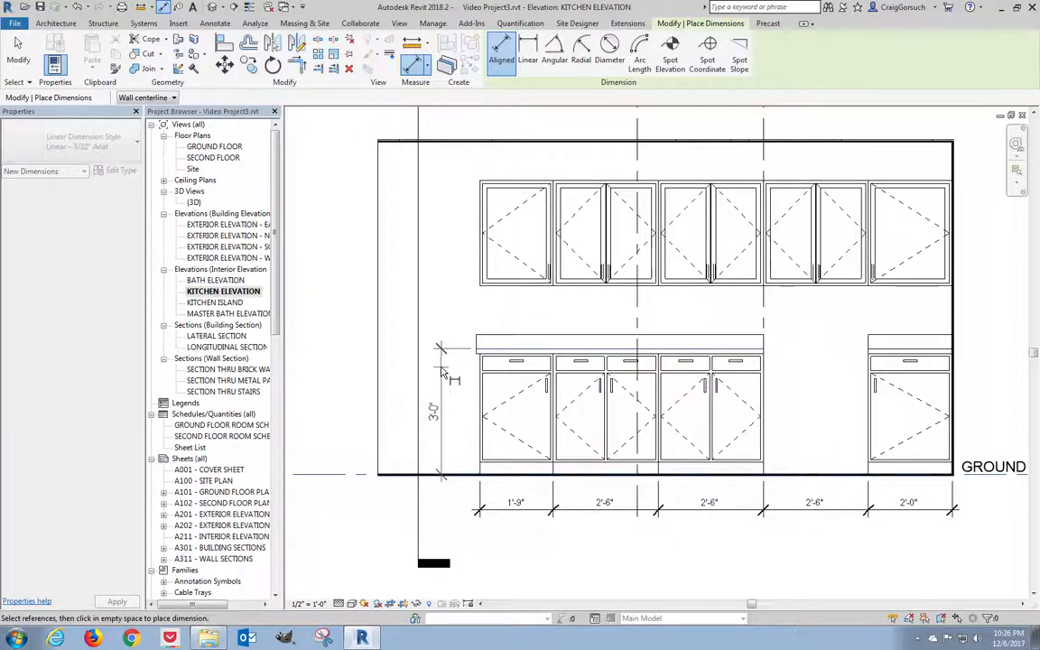
click(439, 373)
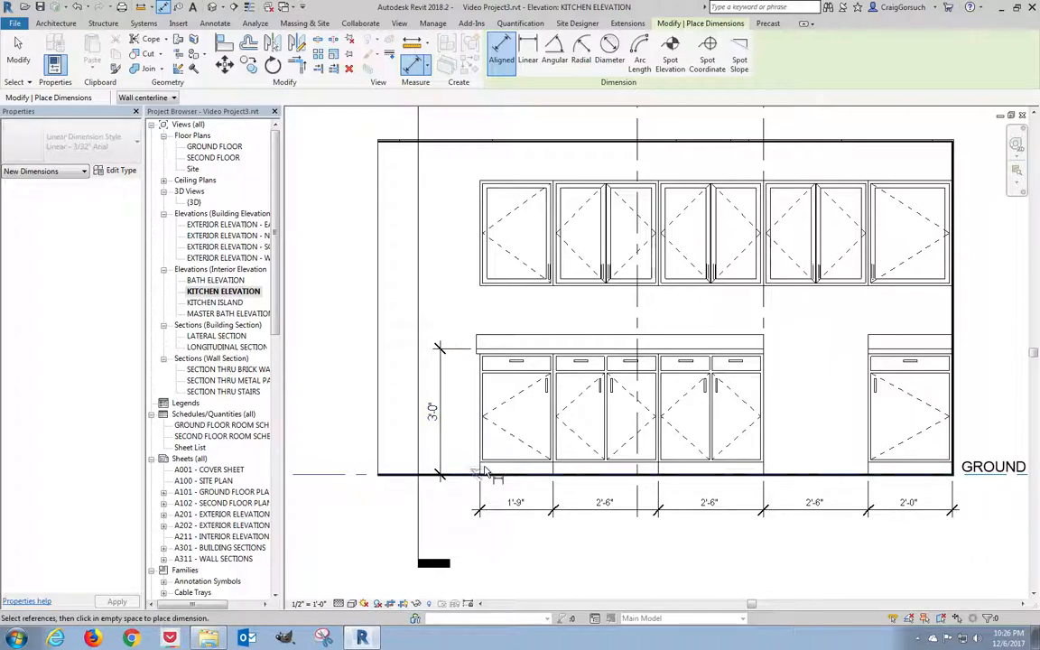
- Add an aligned vertical dimension string beside the base cabinets, spanning the floor line, toe-kick top, cabinet top and countertop surface
click(485, 466)
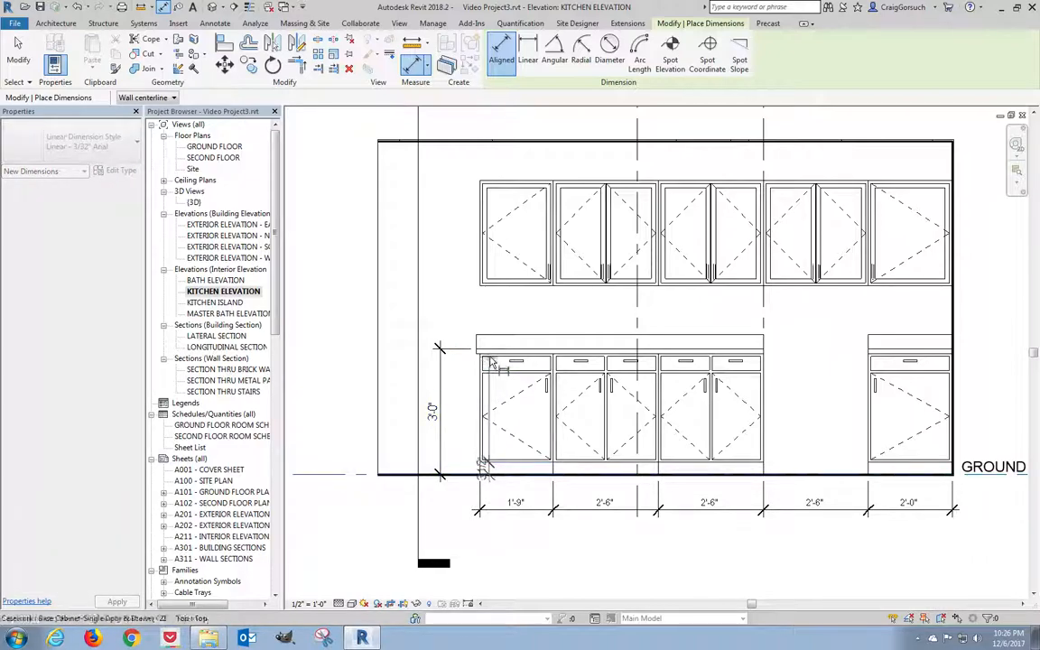
scroll(481, 361, down, 2)
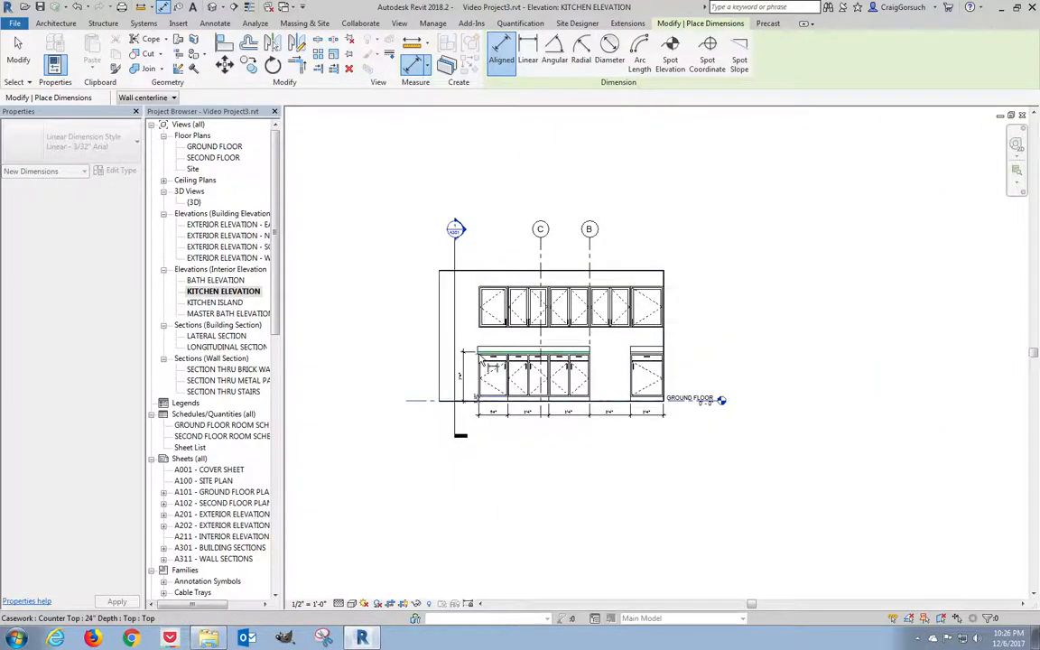
scroll(481, 361, up, 4)
click(479, 353)
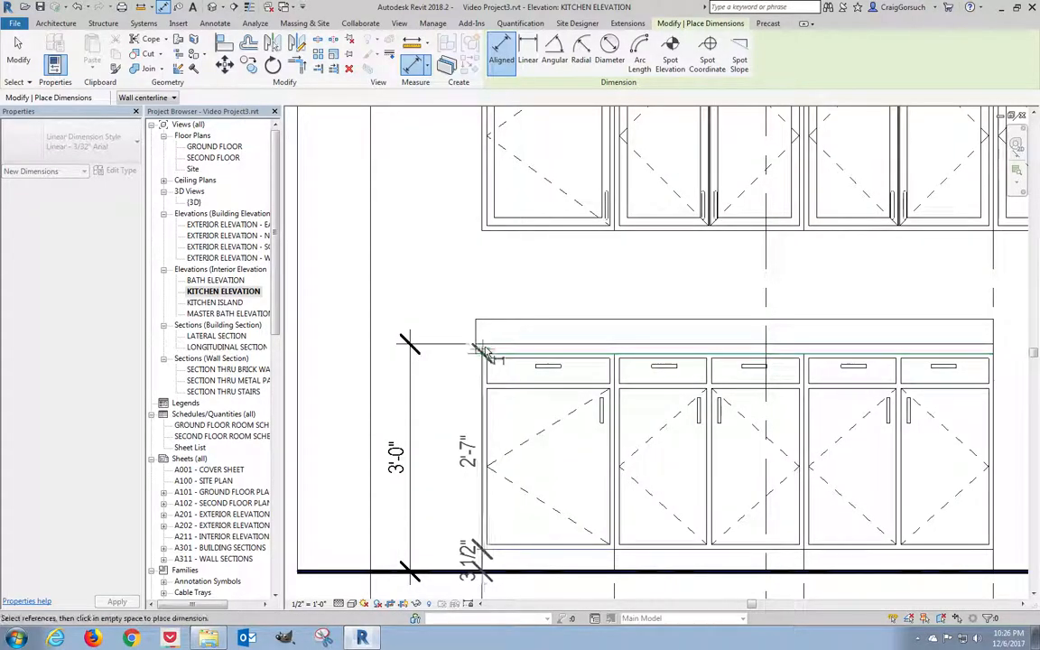
click(482, 345)
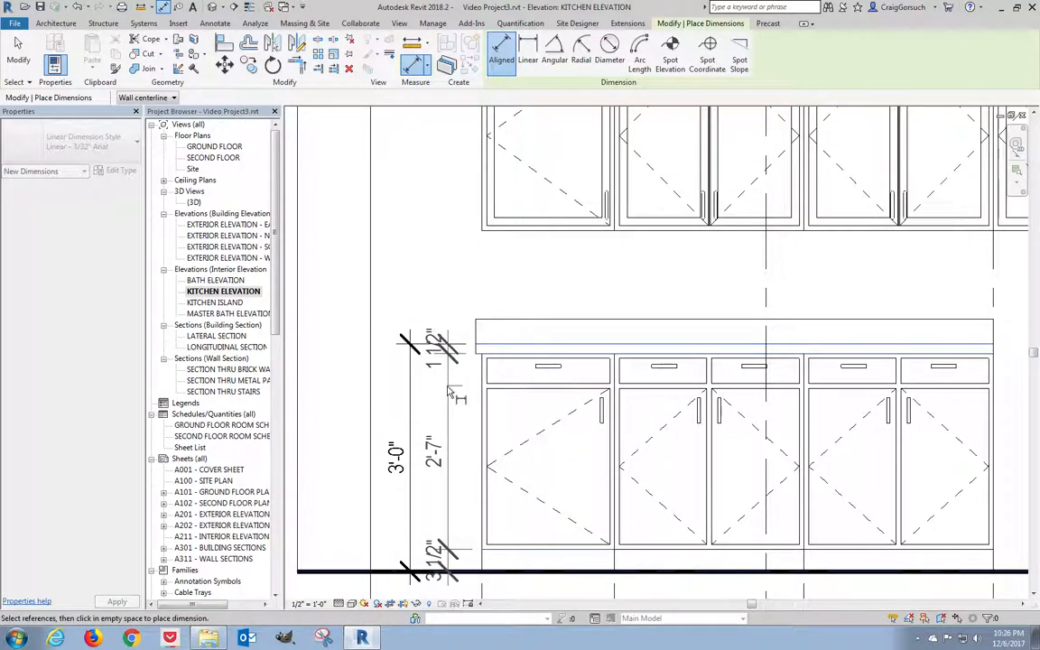
click(447, 390)
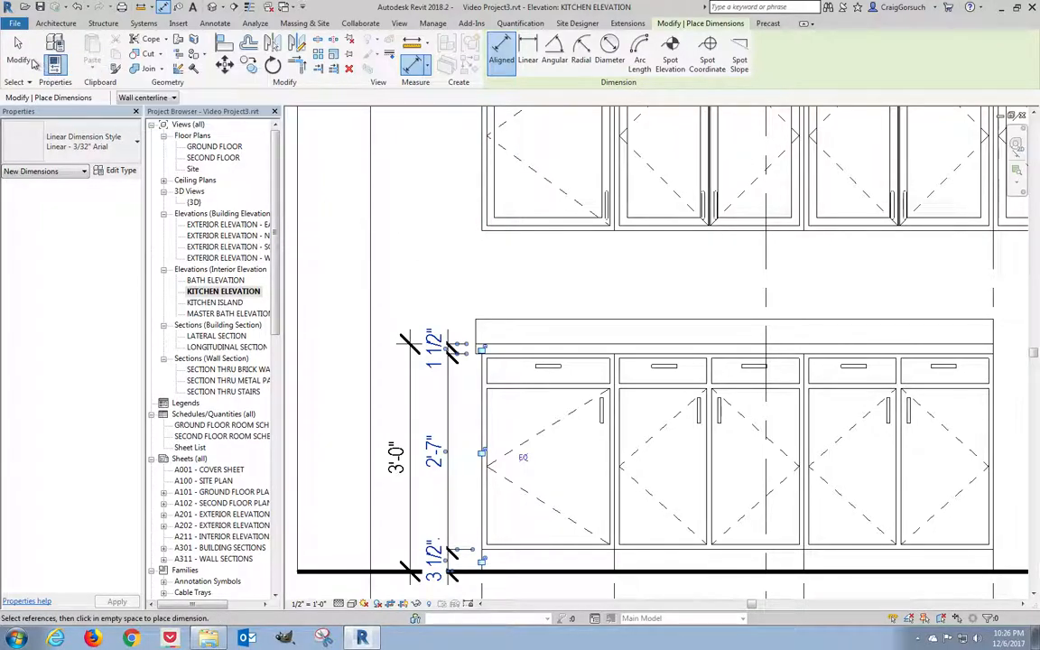
click(34, 62)
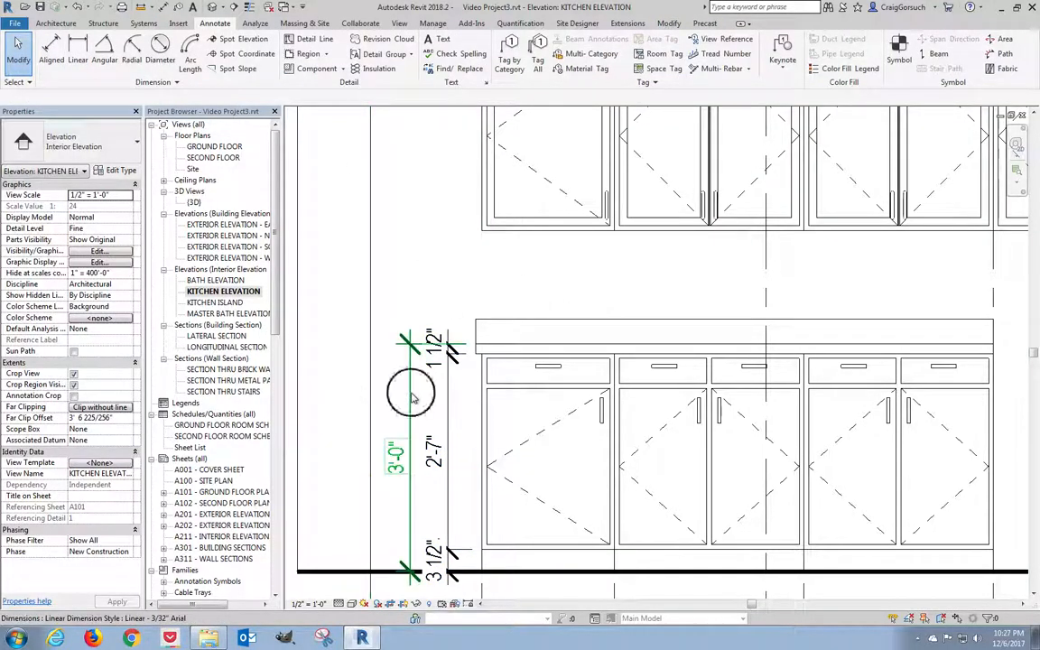
- Extend the overall base cabinet height dimension with witness lines at the underside and top of the upper cabinets and the ceiling line
click(412, 398)
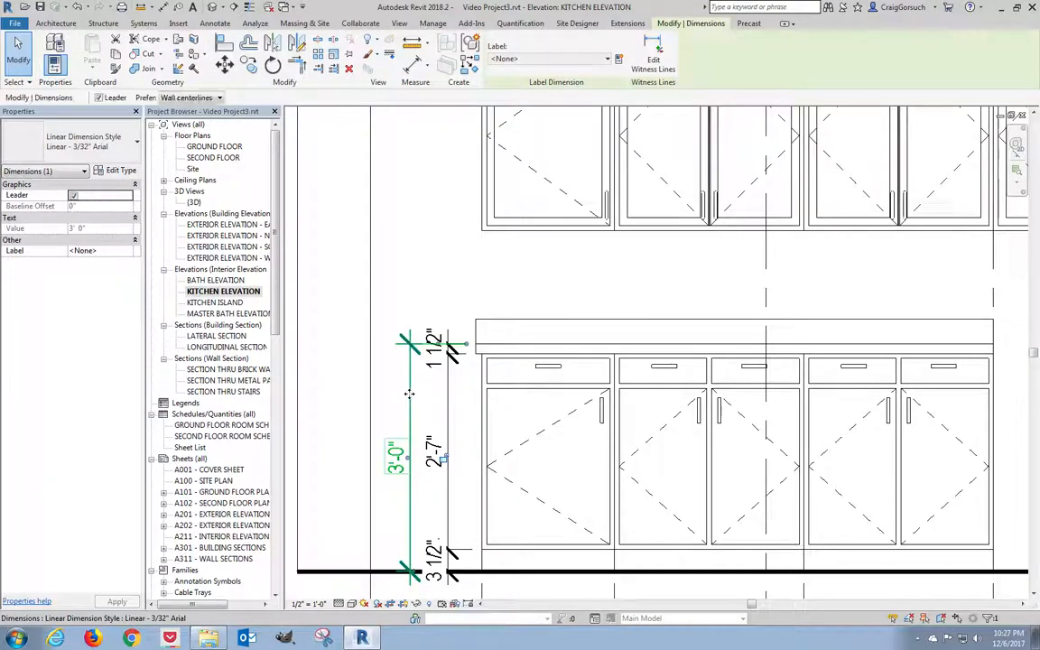
click(653, 51)
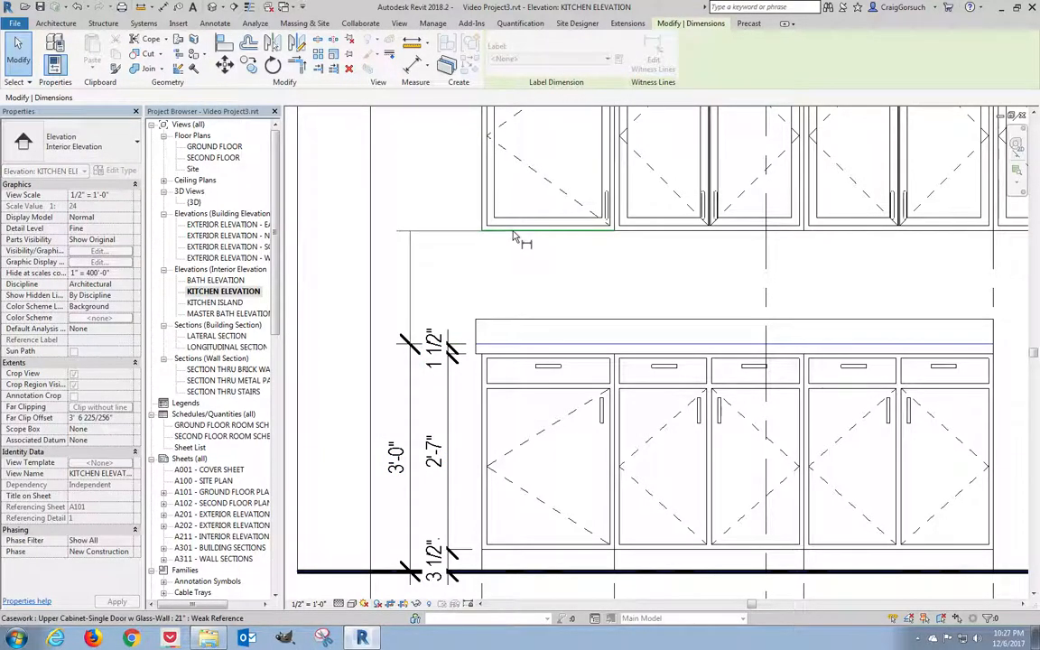
click(513, 236)
middle_drag(495, 244, 519, 522)
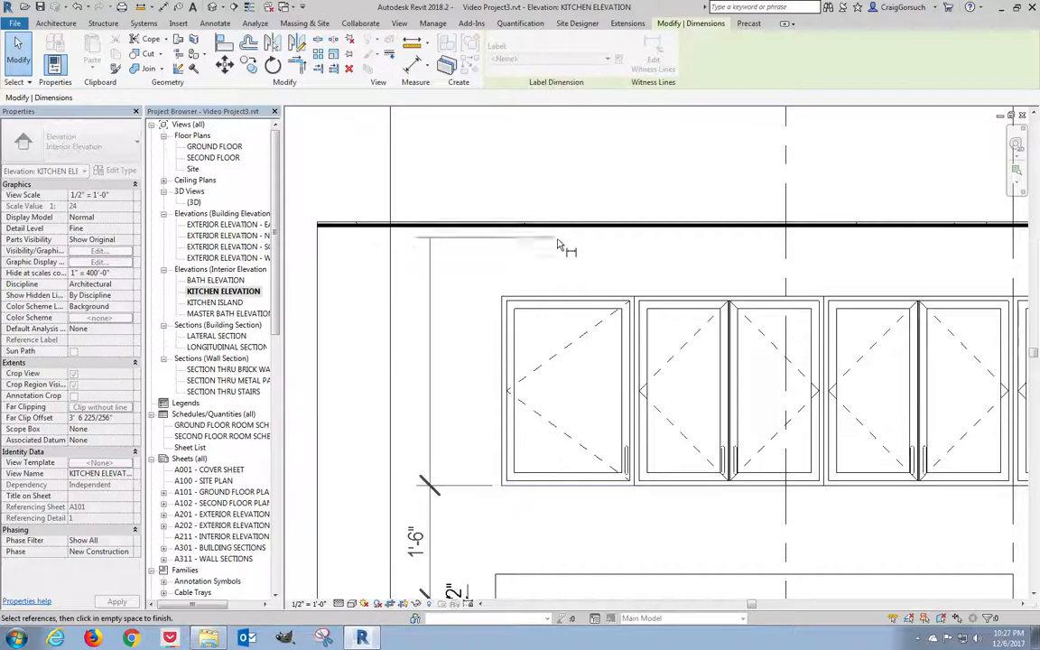
click(528, 296)
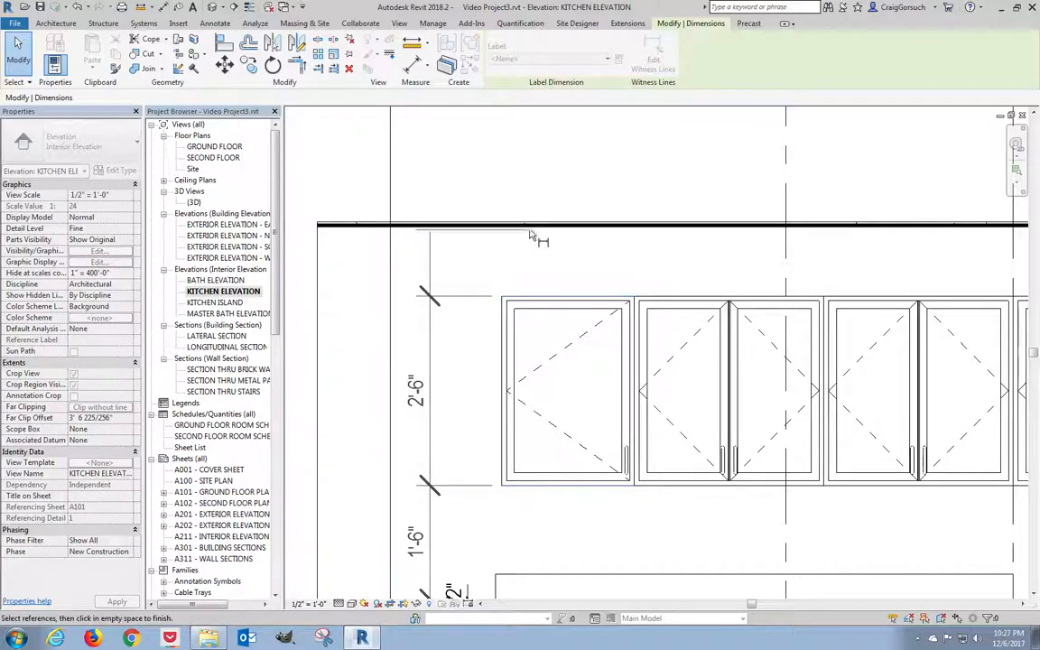
click(524, 226)
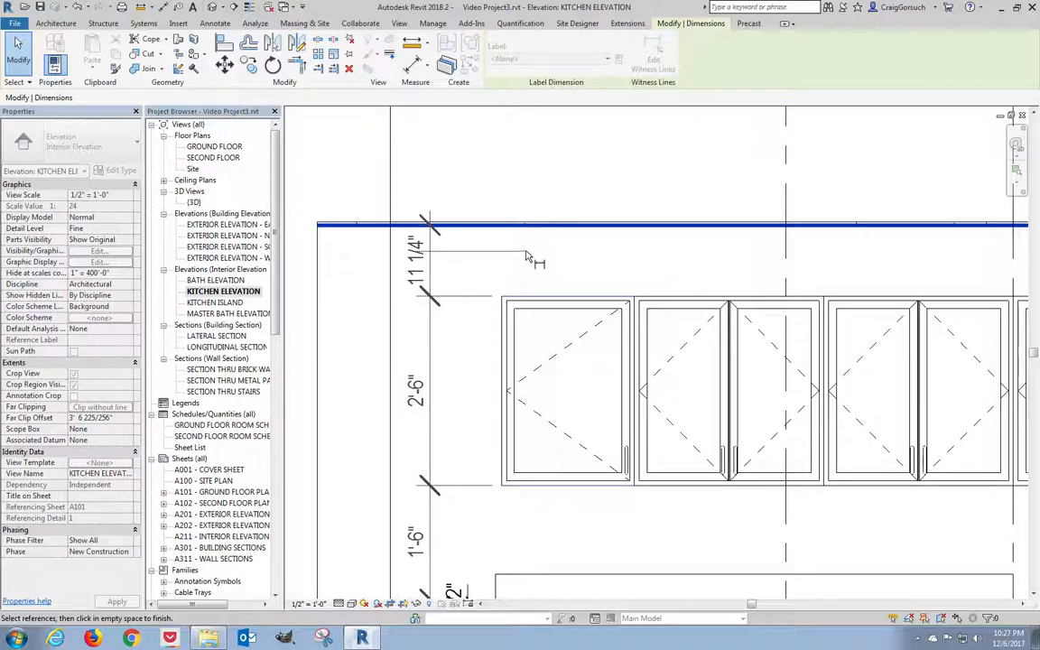
click(540, 258)
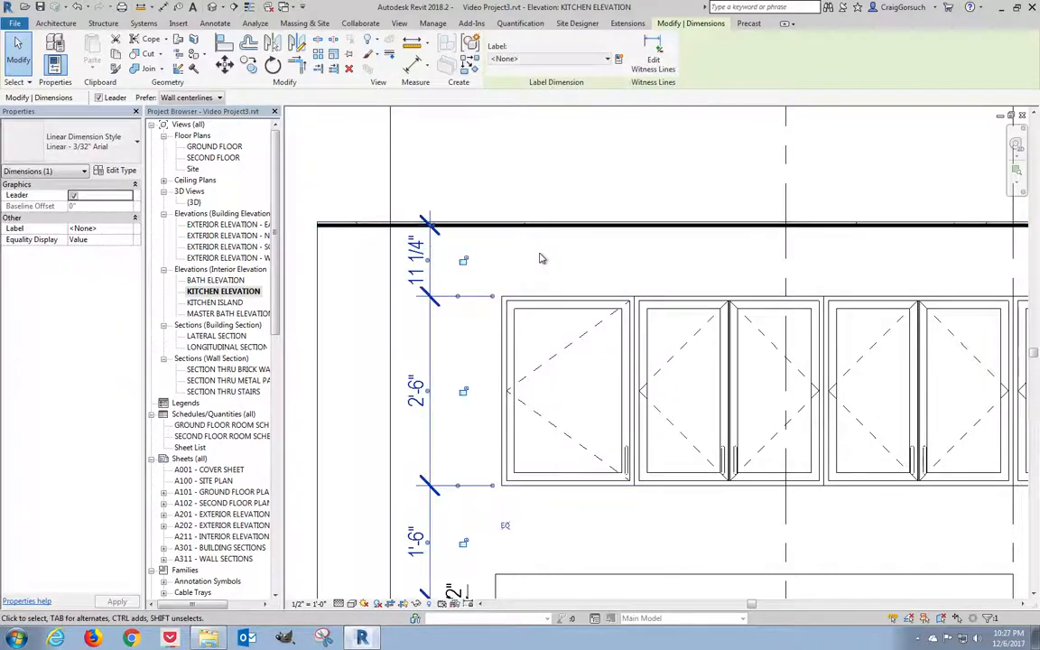
scroll(540, 258, down, 4)
key(Escape)
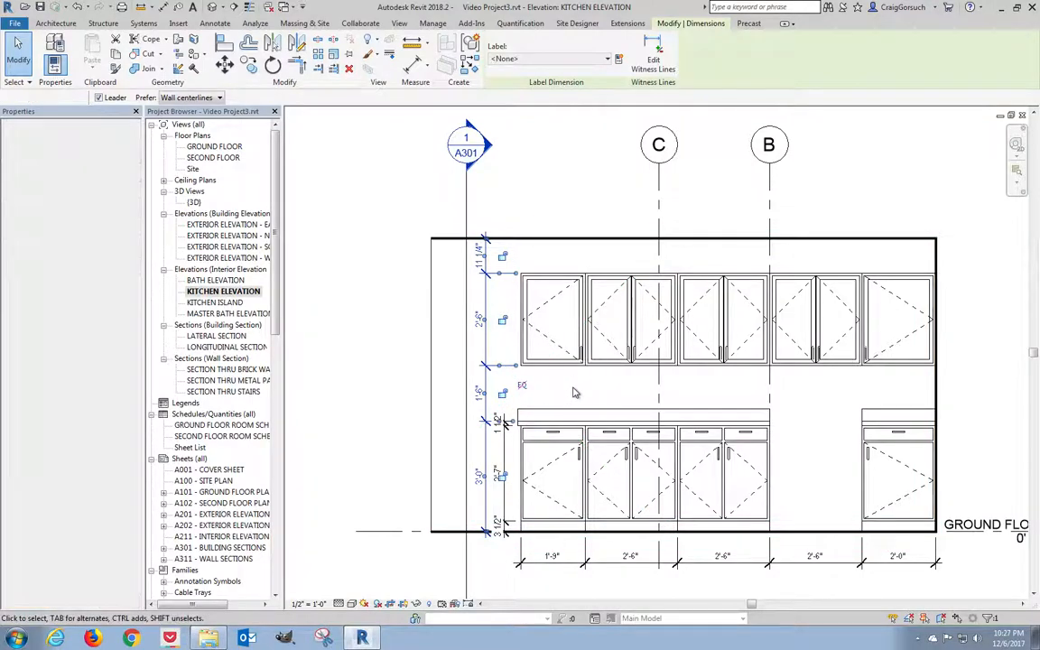
- Add an overall floor-to-ceiling vertical dimension outside the cabinet height string
click(51, 47)
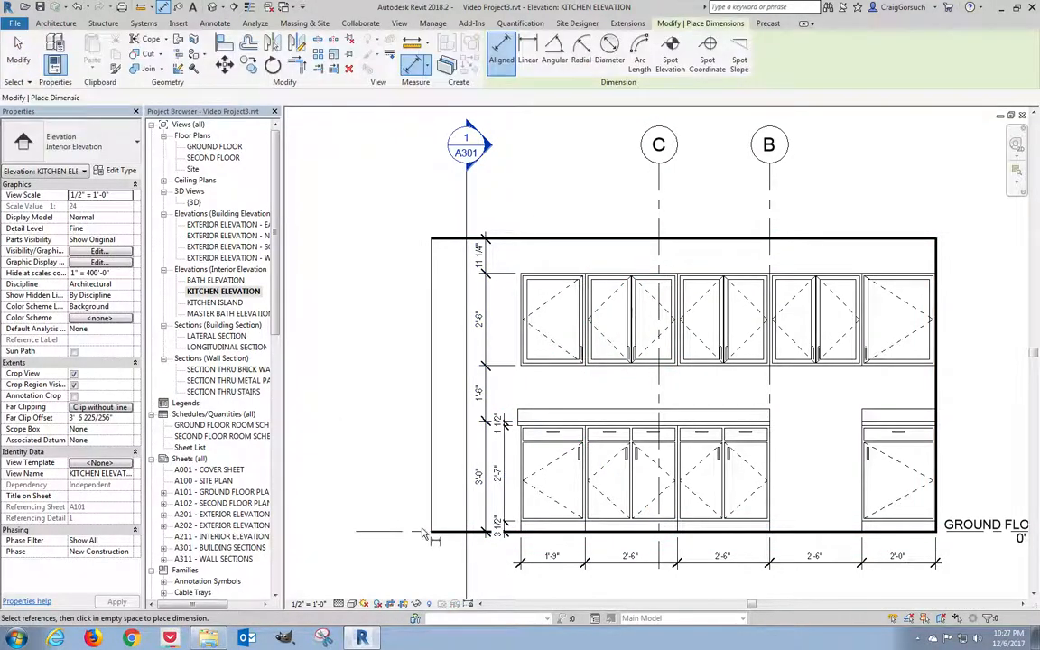
click(478, 534)
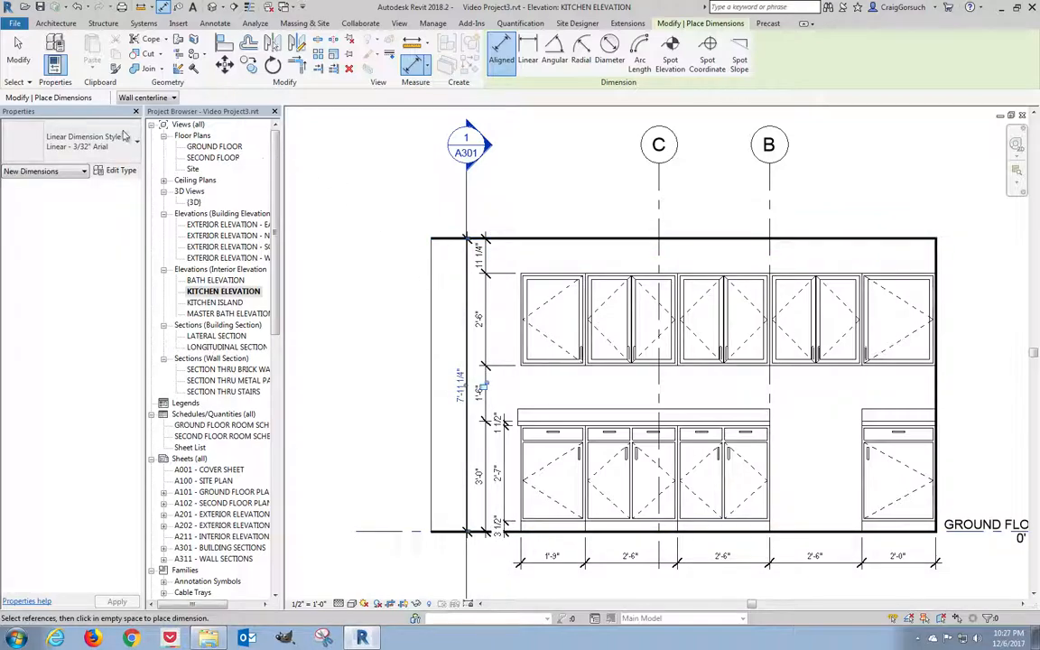
click(20, 56)
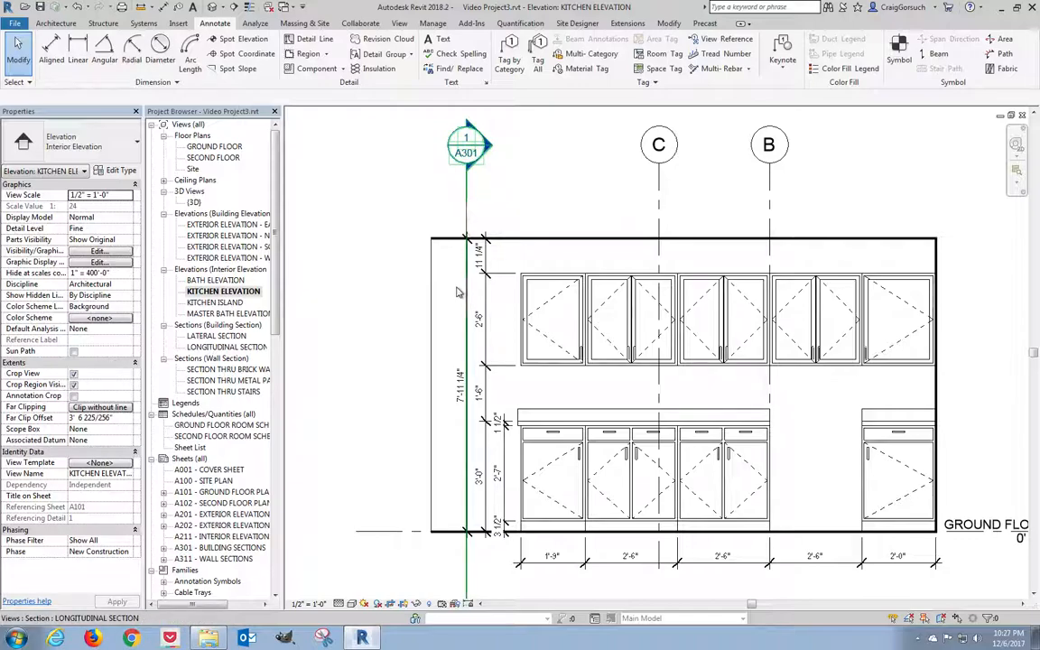
- Try to move the three vertical dimension strings outward, past the crop boundary at the open end of the cabinets
click(458, 362)
drag(448, 356, 388, 356)
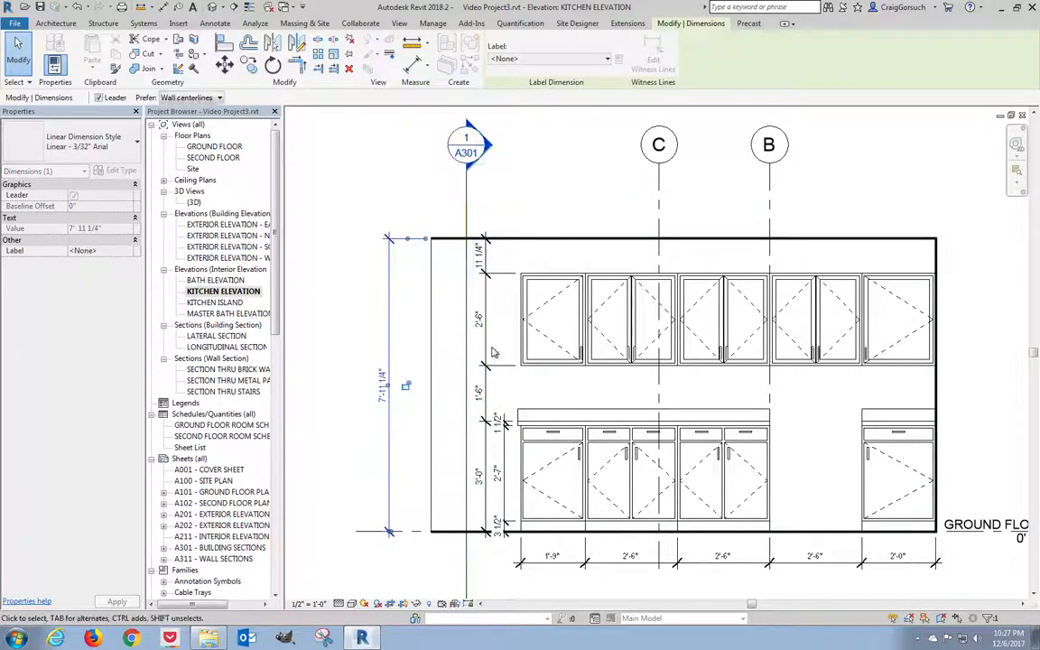
click(480, 348)
drag(481, 348, 408, 349)
click(506, 454)
drag(505, 454, 425, 453)
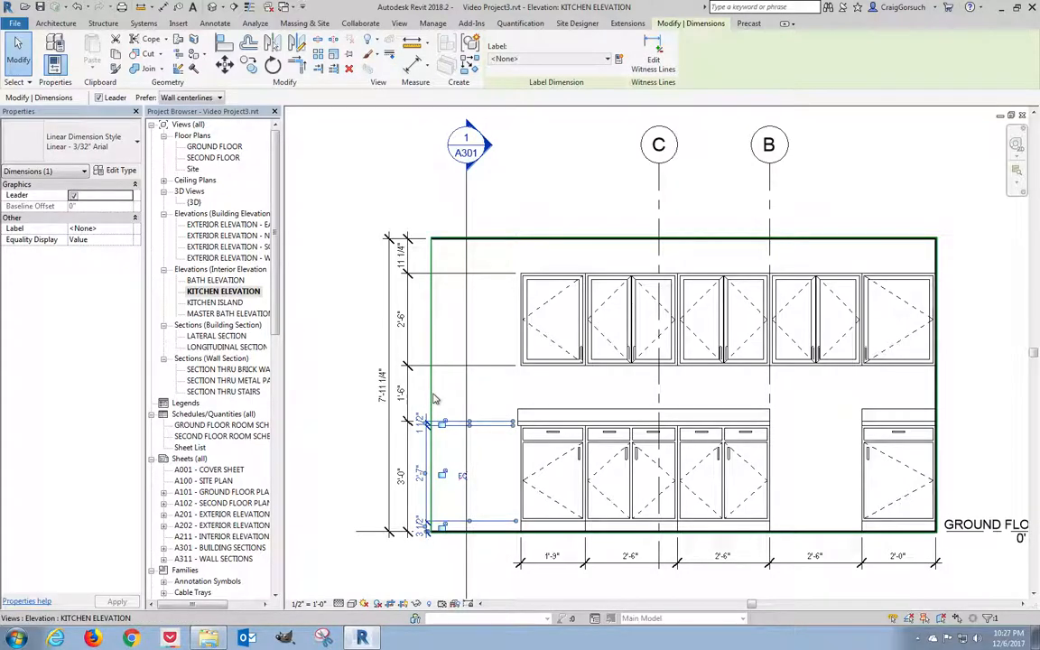
- Undo the moves of the three vertical dimension strings
key(ctrl+z)
key(ctrl+z)
key(ctrl+z)
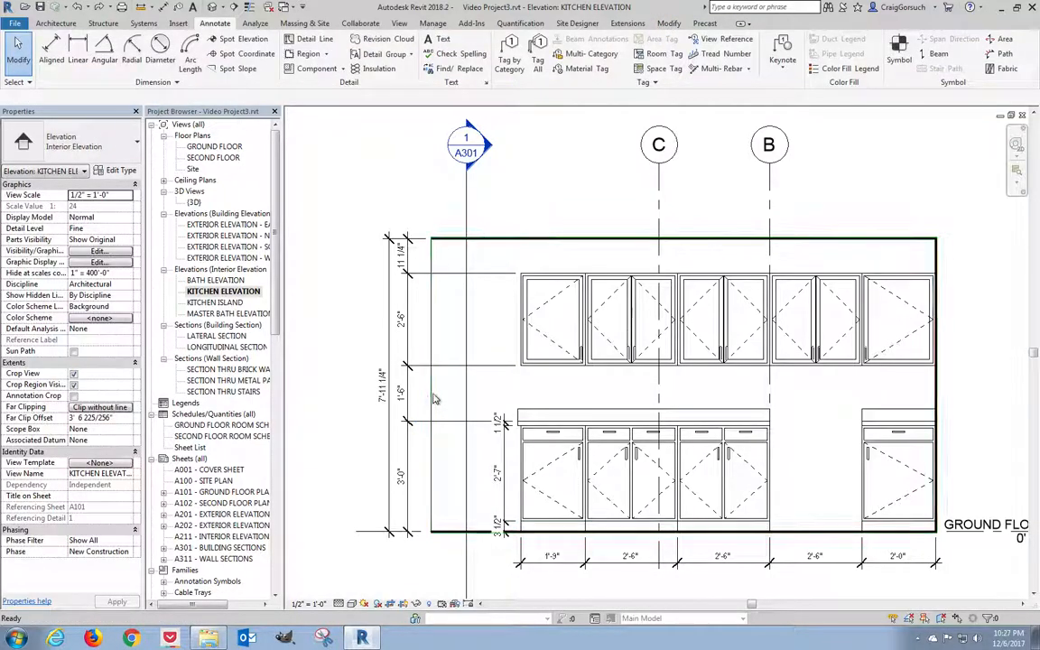
- Pull the crop boundary at the cabinets' open end inward past the section line, close to the overall height dimension
click(434, 398)
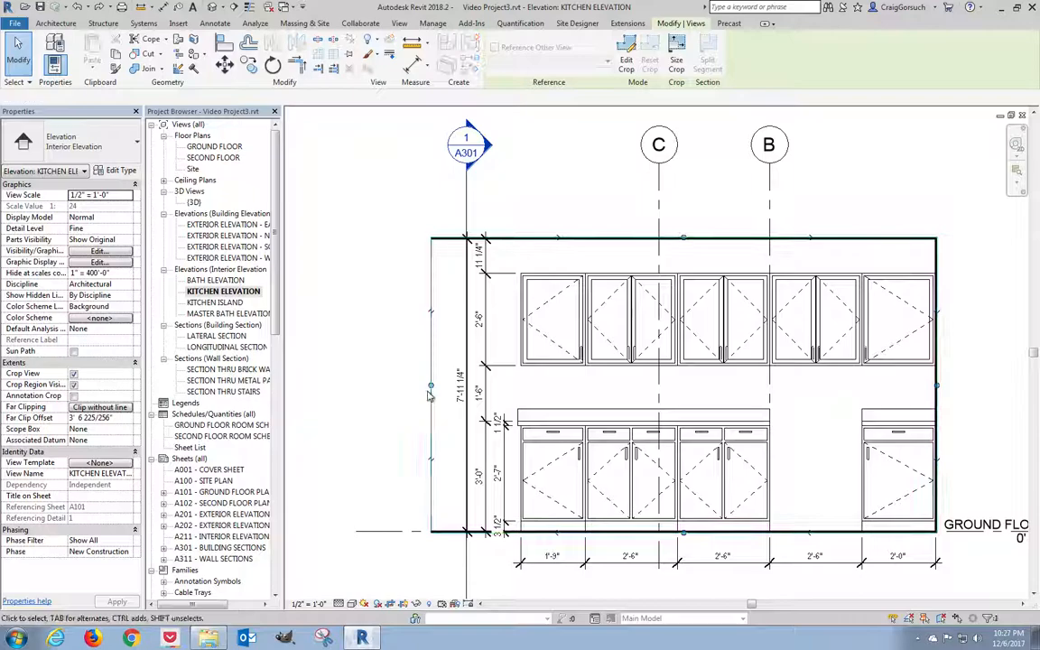
drag(430, 383, 453, 385)
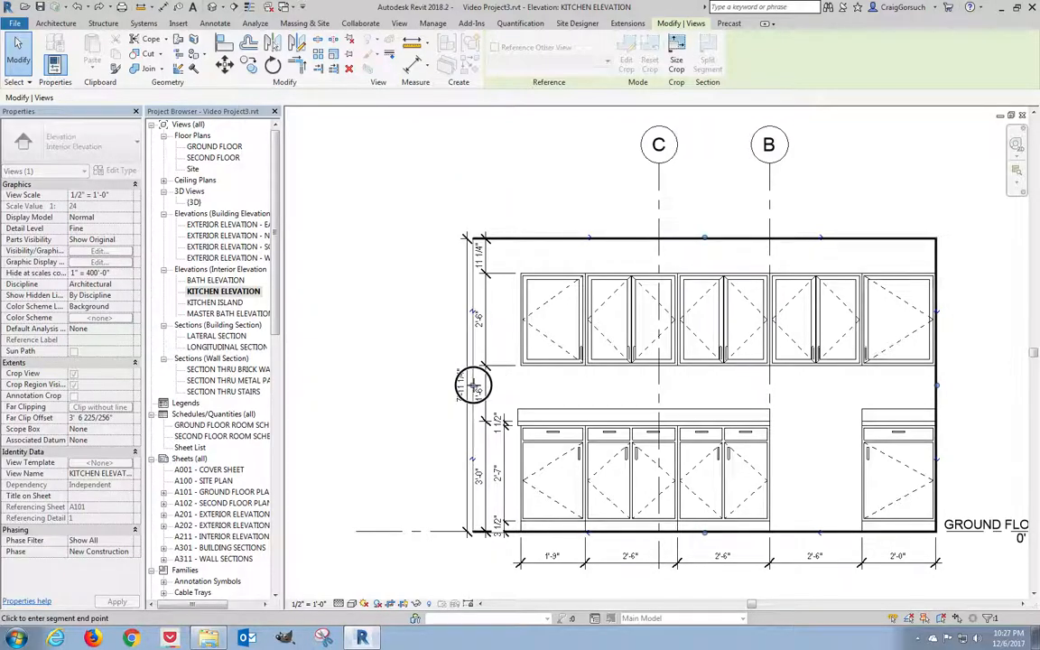
click(430, 397)
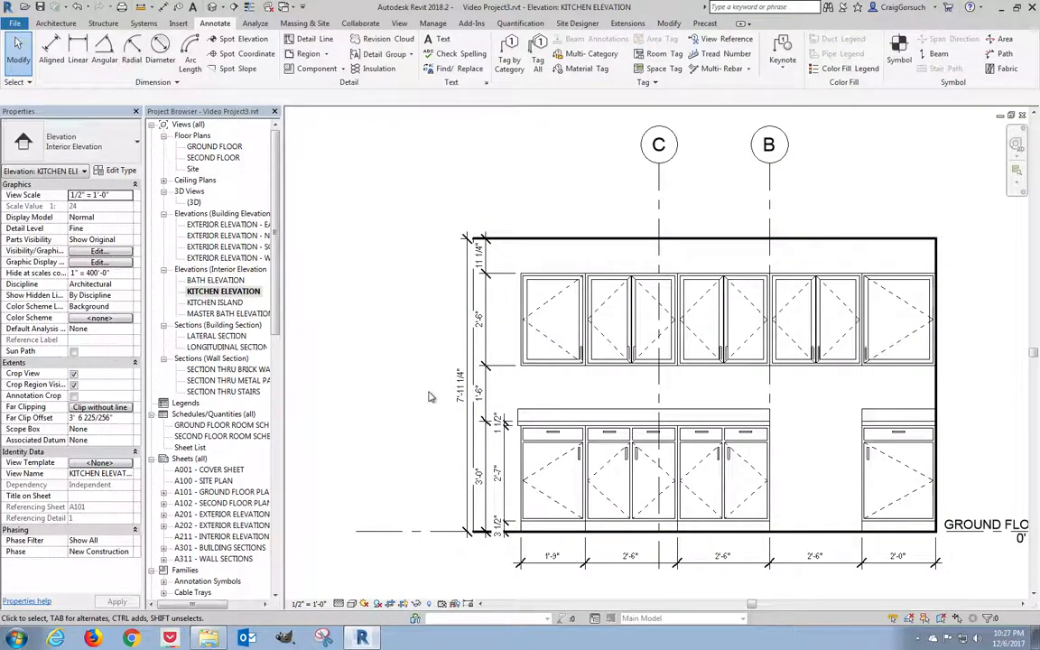
scroll(430, 397, down, 1)
scroll(430, 397, down, 3)
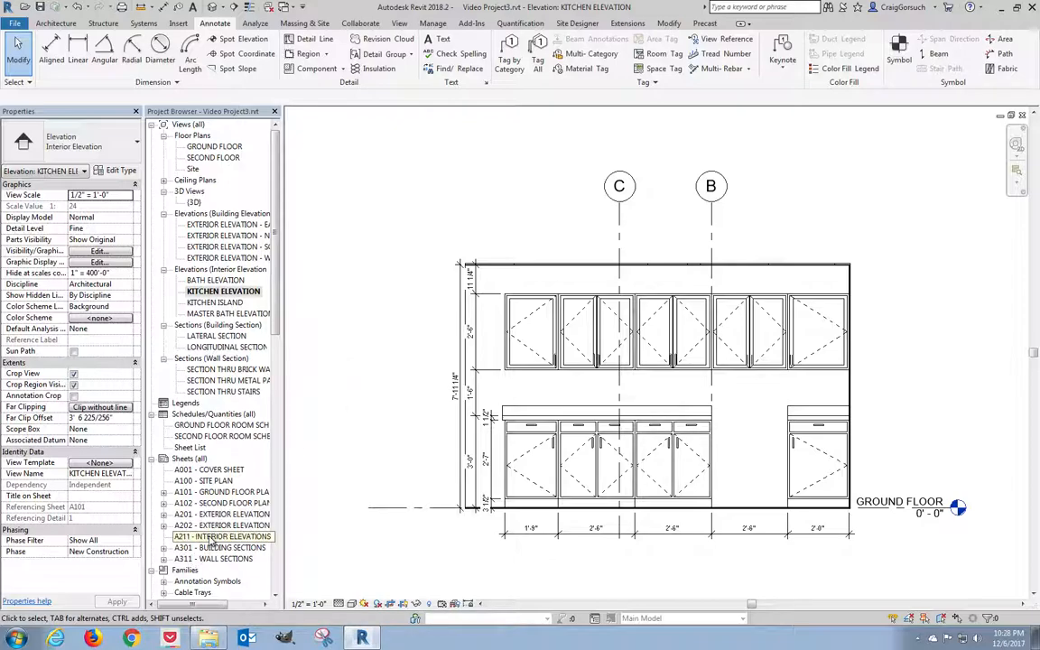
- Open sheet A211 - INTERIOR ELEVATIONS and place the KITCHEN ELEVATION view in its upper area near the title block
double_click(217, 537)
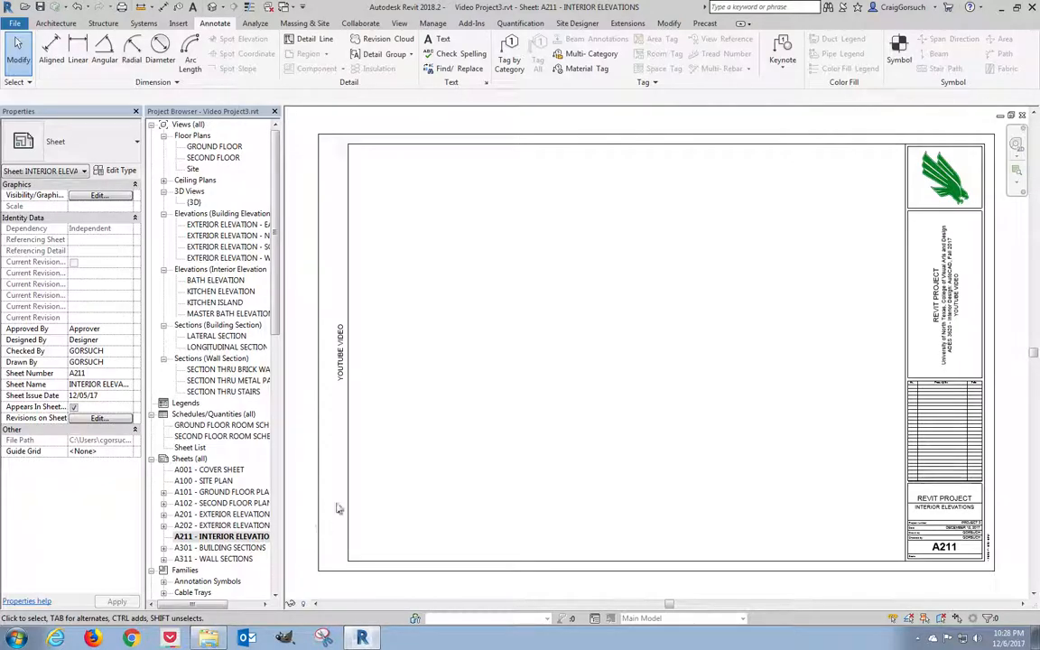
click(224, 291)
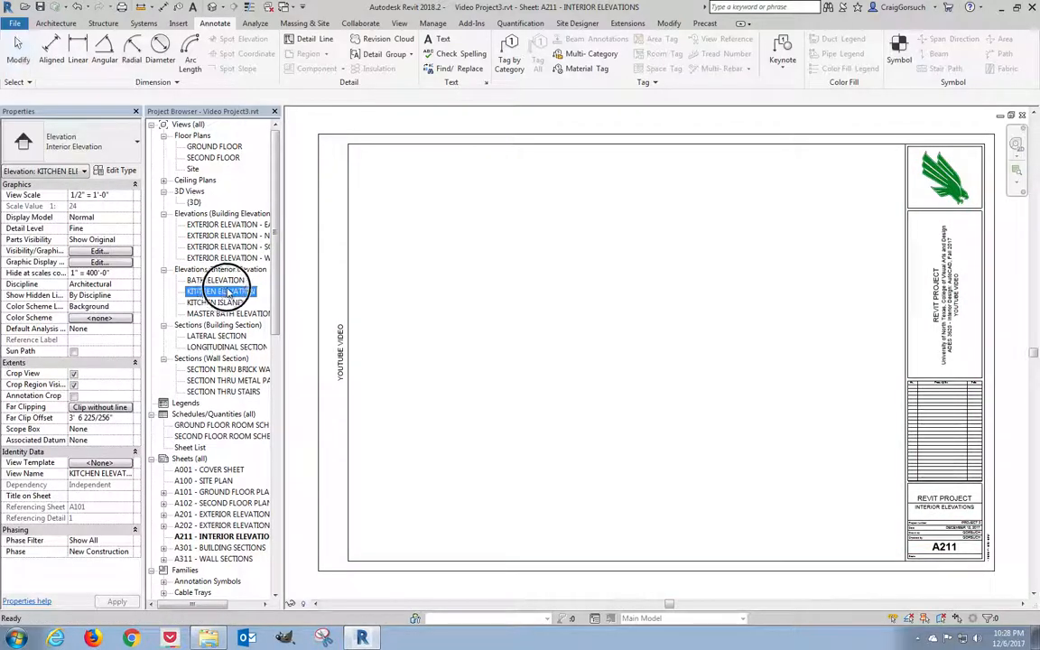
drag(688, 232, 686, 231)
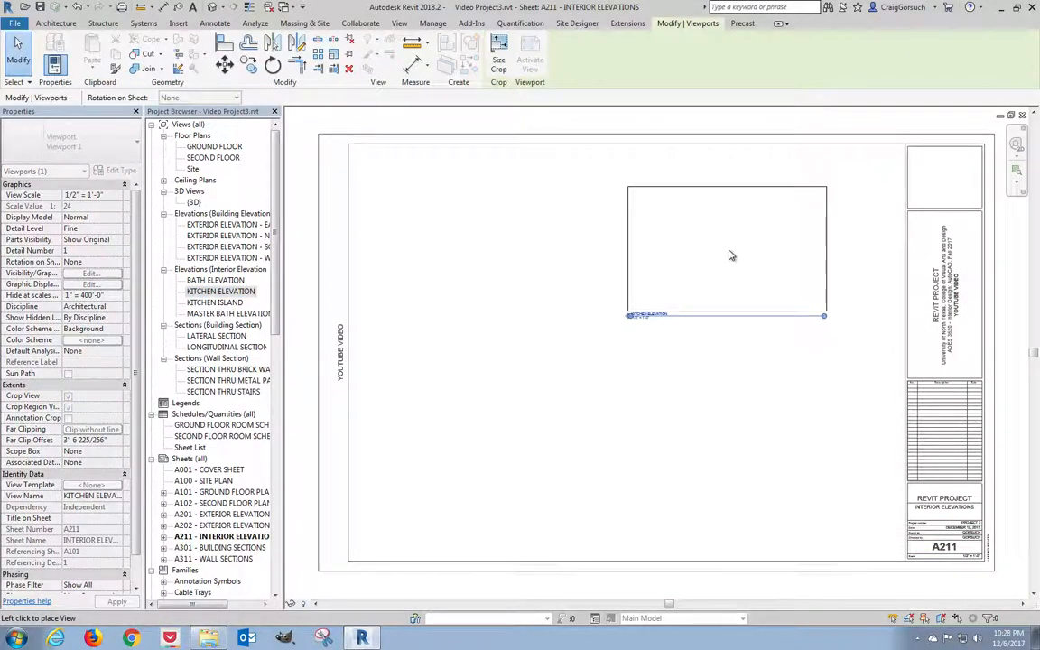
click(740, 256)
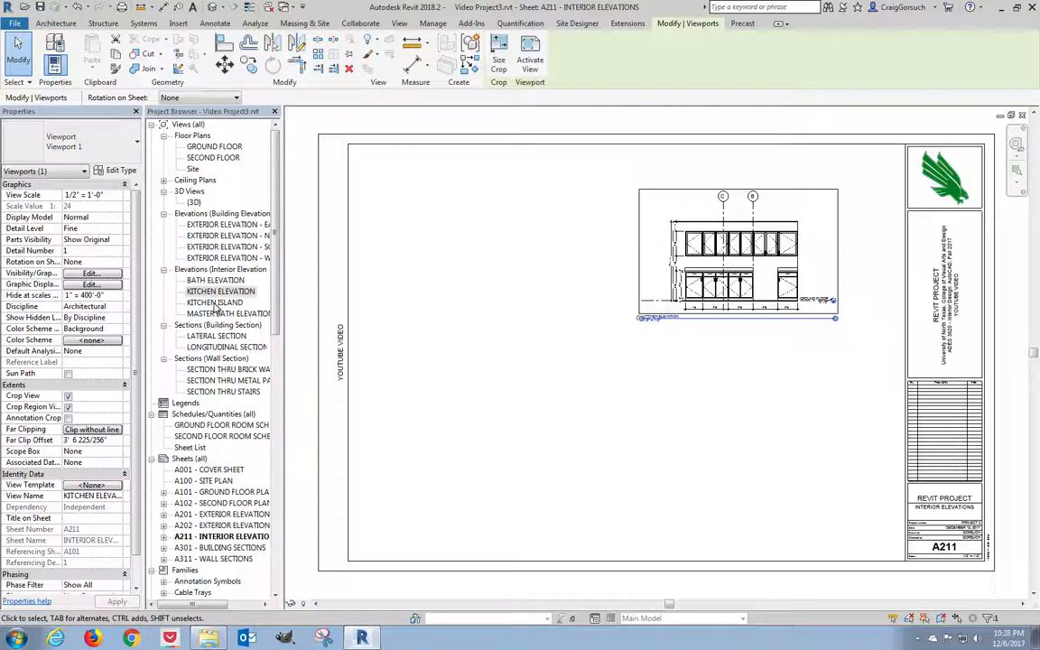
- Open the KITCHEN ISLAND elevation and extend the GROUND FLOOR level head farther away from the island
double_click(214, 301)
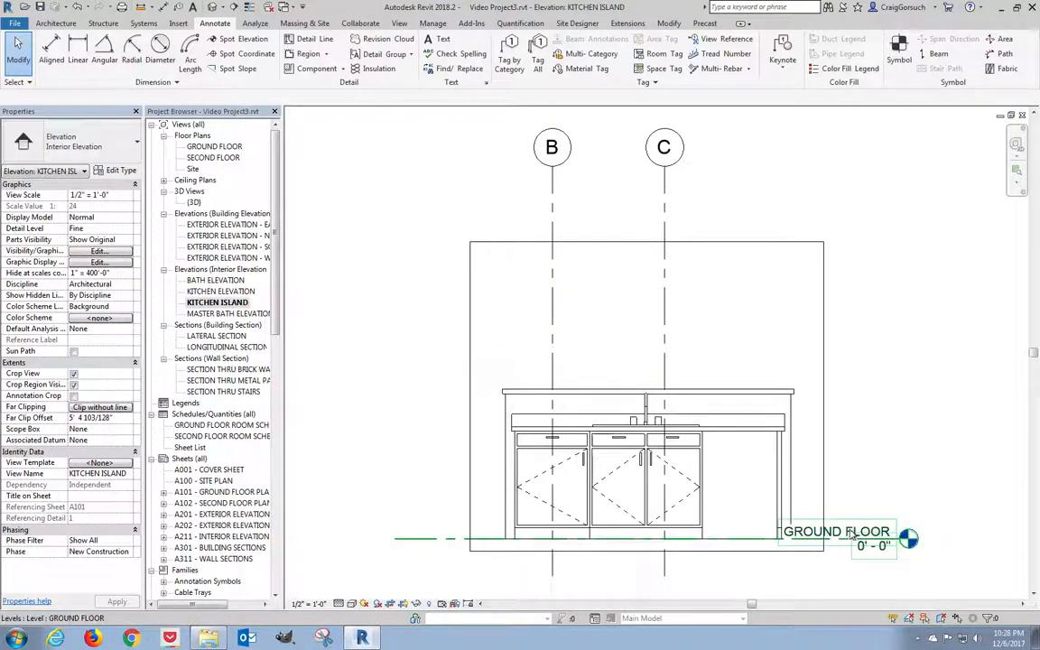
click(817, 532)
drag(925, 542, 936, 540)
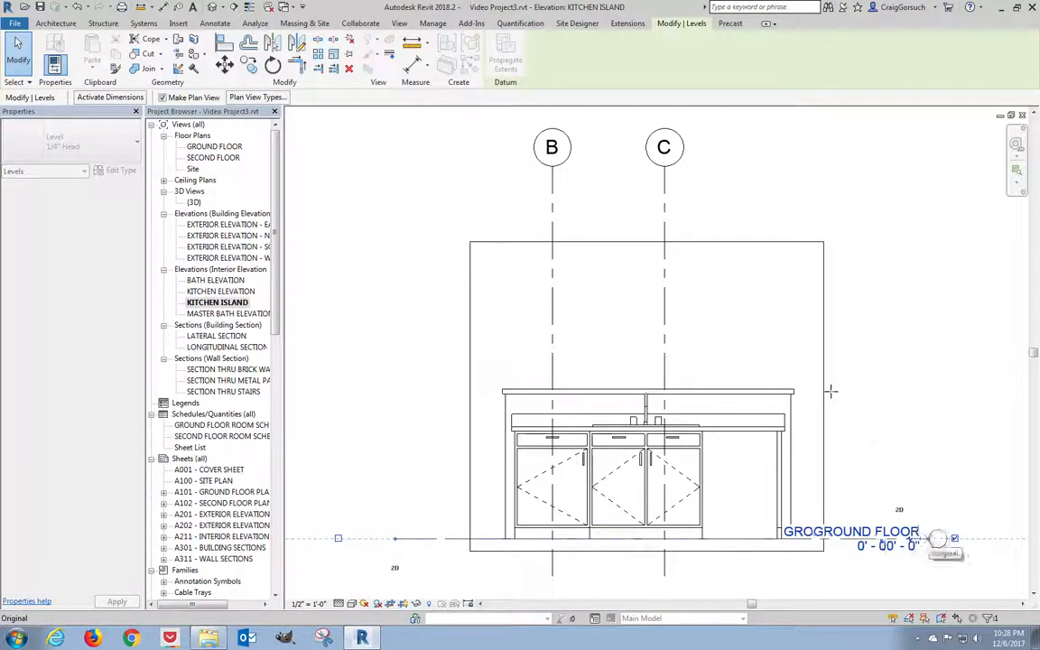
- Lower the upper edge of the KITCHEN ISLAND crop boundary to just above the raised island countertop
click(722, 242)
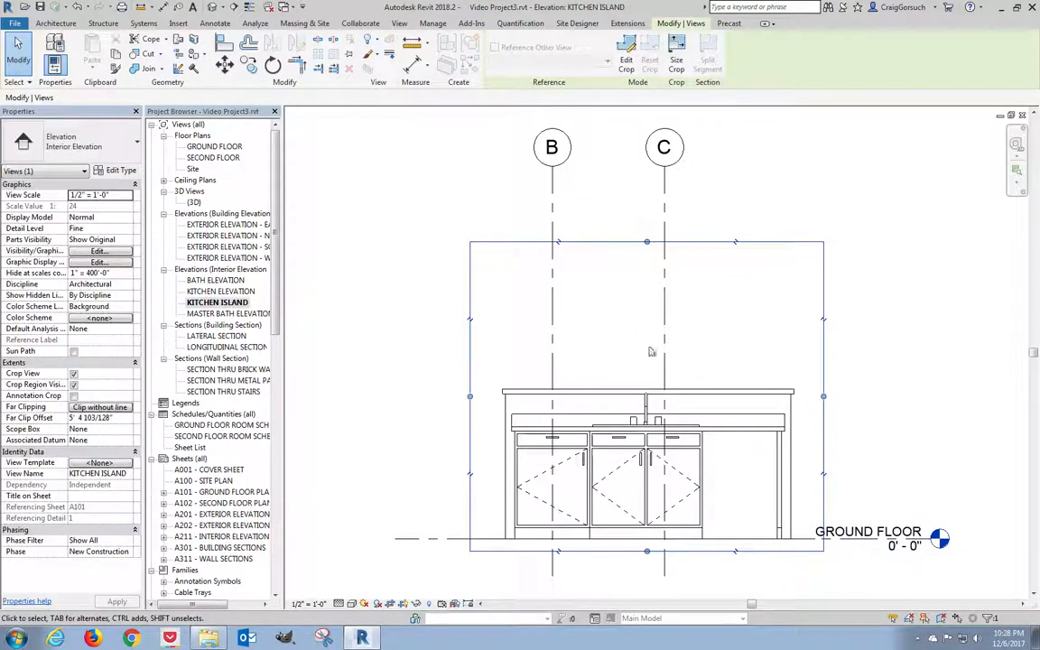
click(647, 244)
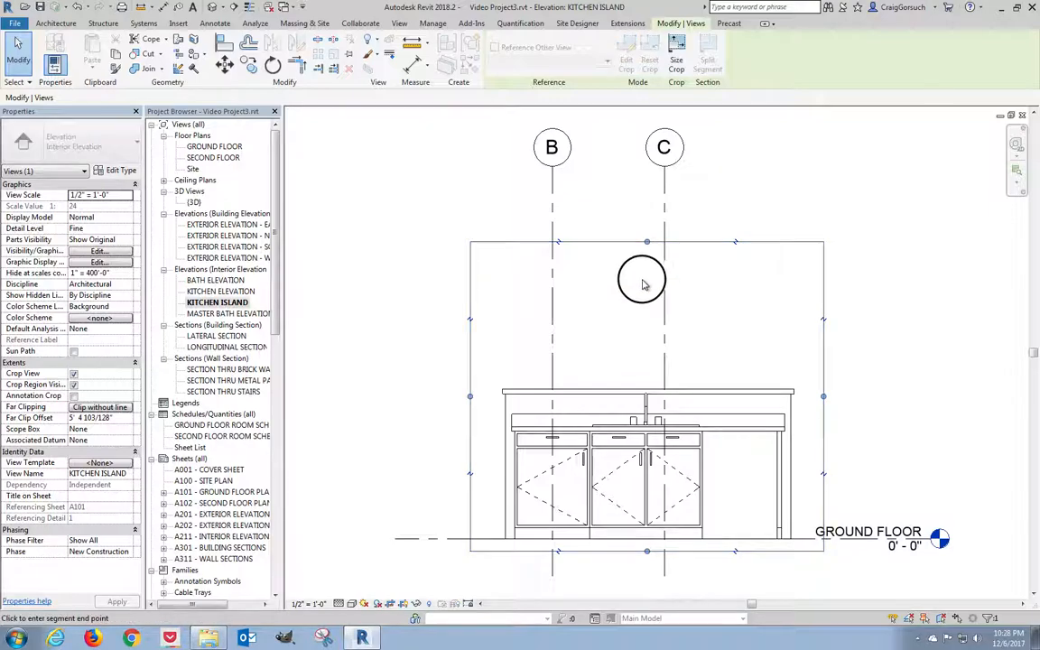
click(646, 352)
- Raise the lower edge of the KITCHEN ISLAND crop boundary to the underside of the thick floor line, hiding the slab below
scroll(646, 555, up, 4)
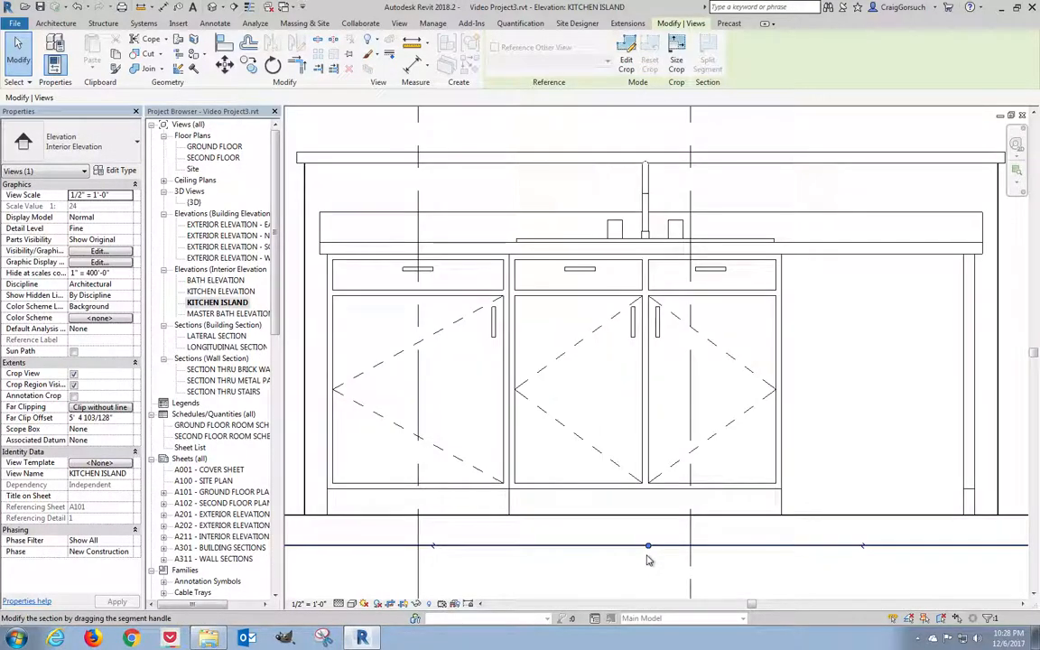
scroll(646, 556, up, 2)
drag(648, 538, 650, 510)
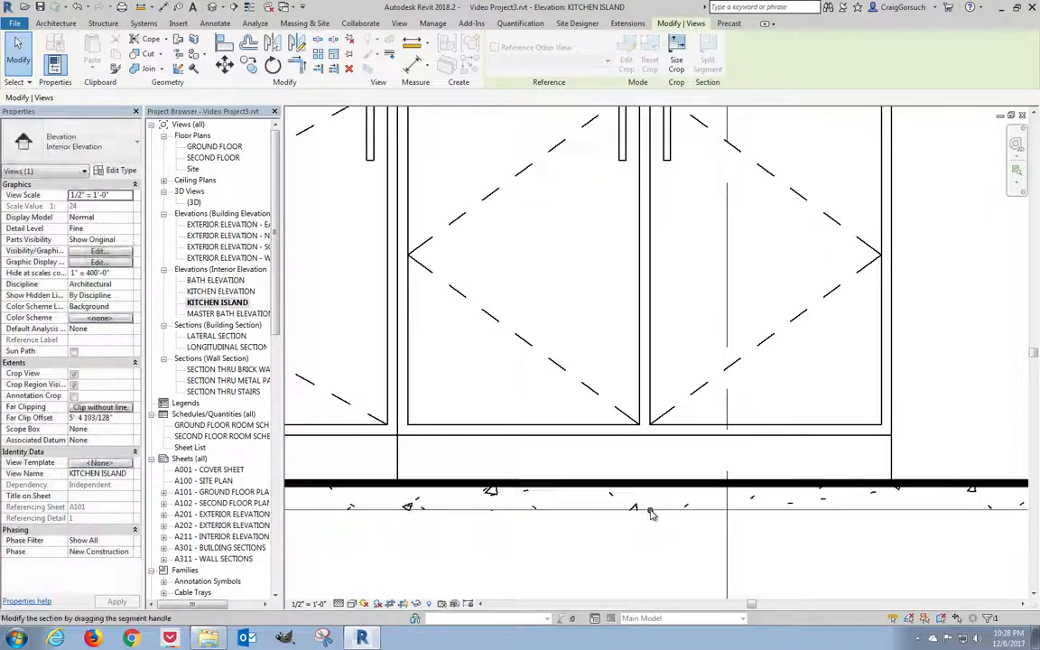
scroll(650, 512, up, 2)
click(650, 512)
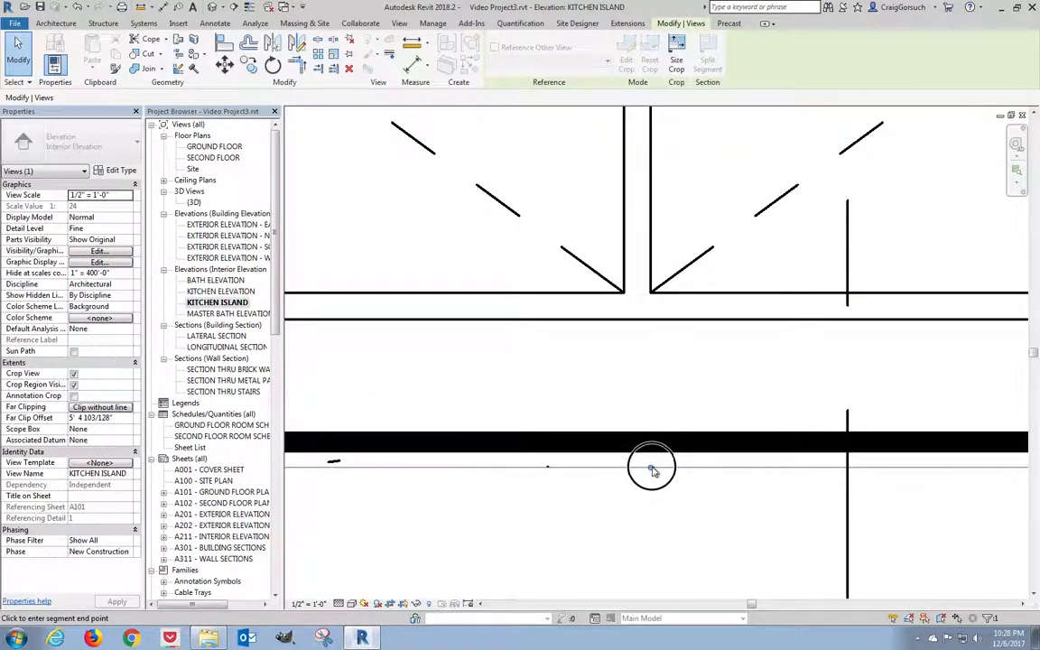
click(654, 464)
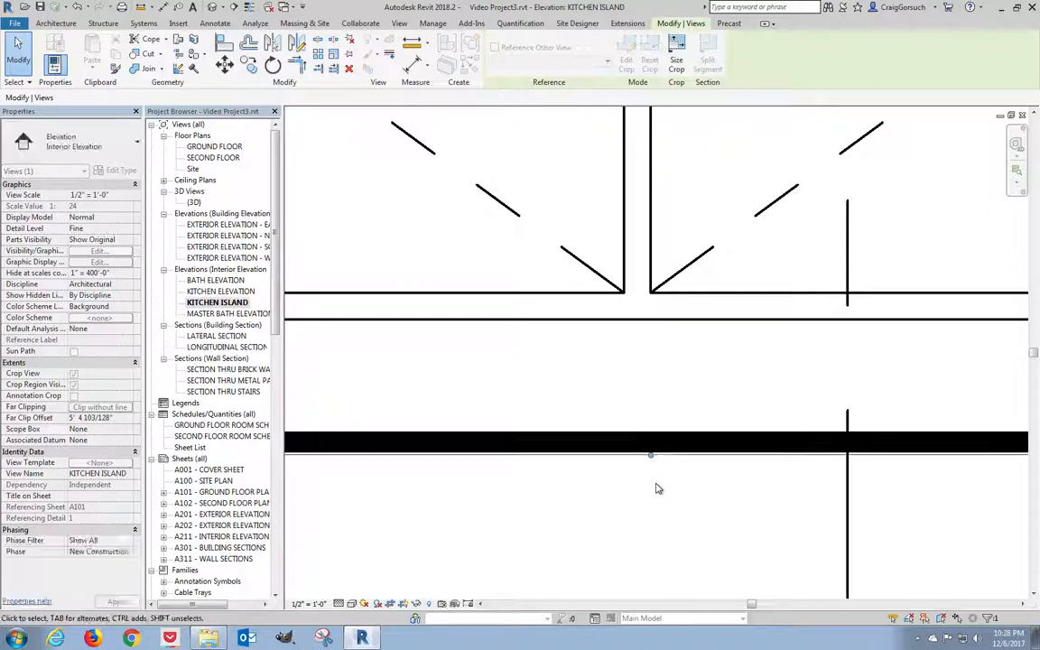
- Add an aligned vertical dimension string beside the island from GROUND FLOOR to the sink countertop top and the raised bar top
scroll(658, 490, down, 5)
key(Escape)
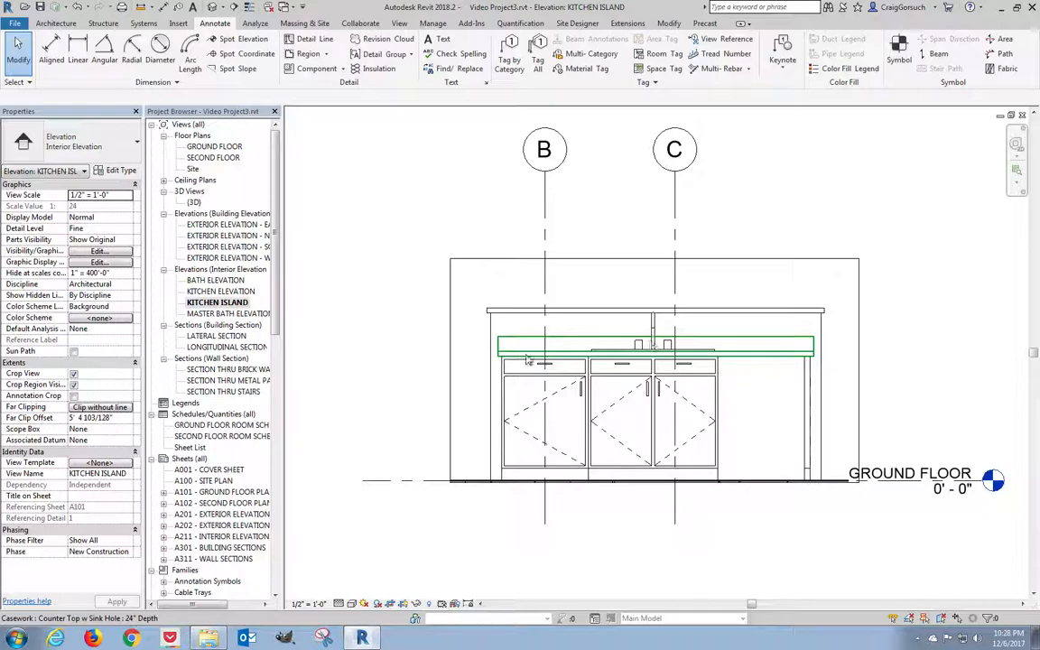
click(104, 50)
click(51, 47)
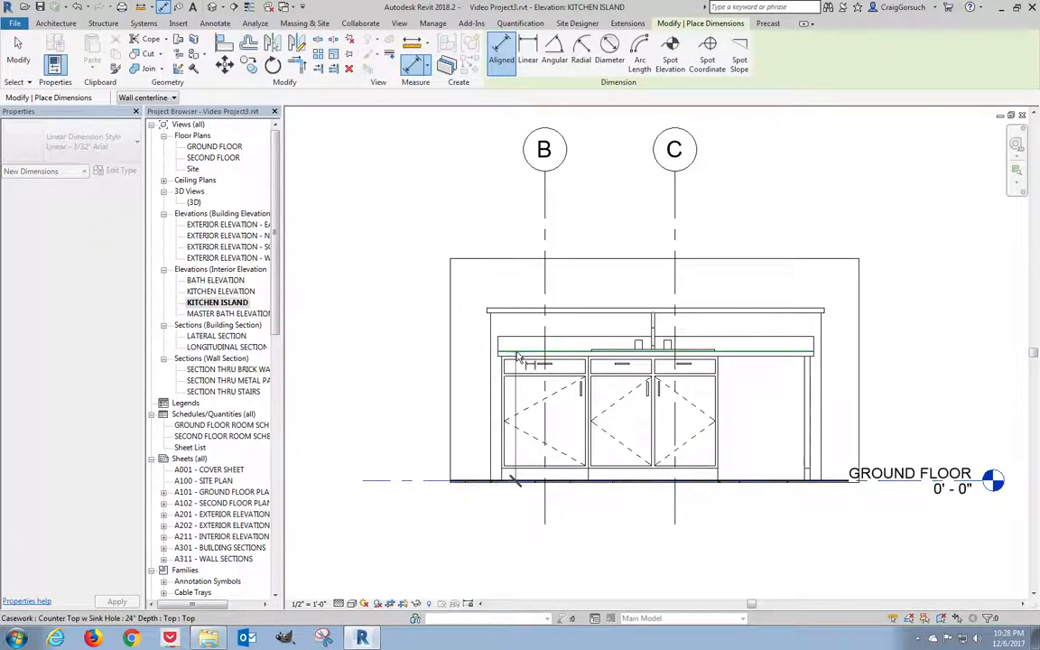
click(517, 313)
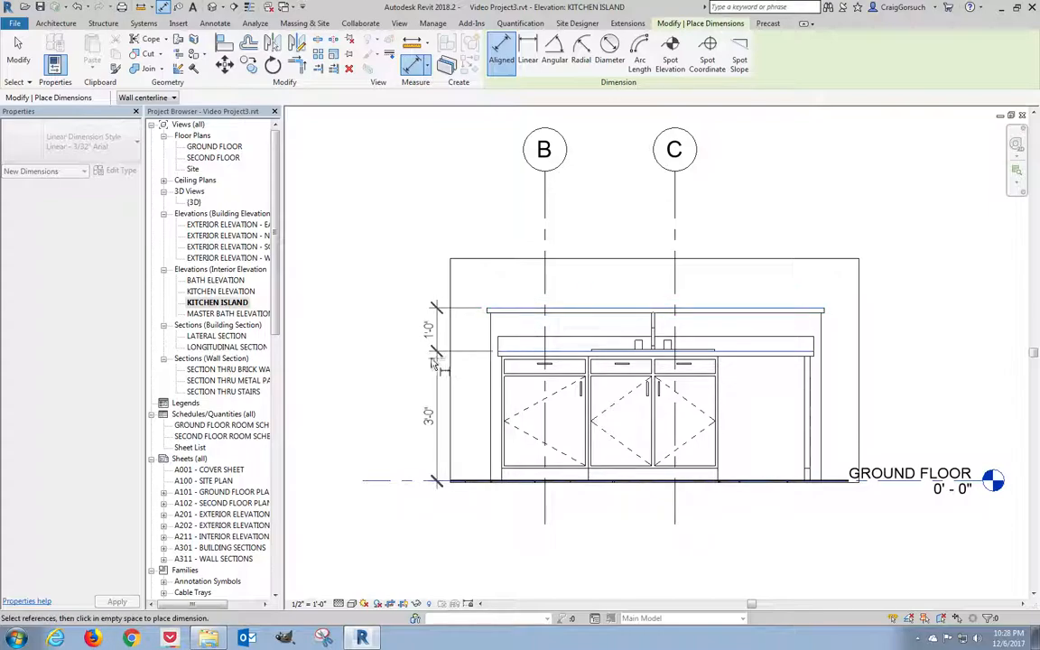
click(420, 361)
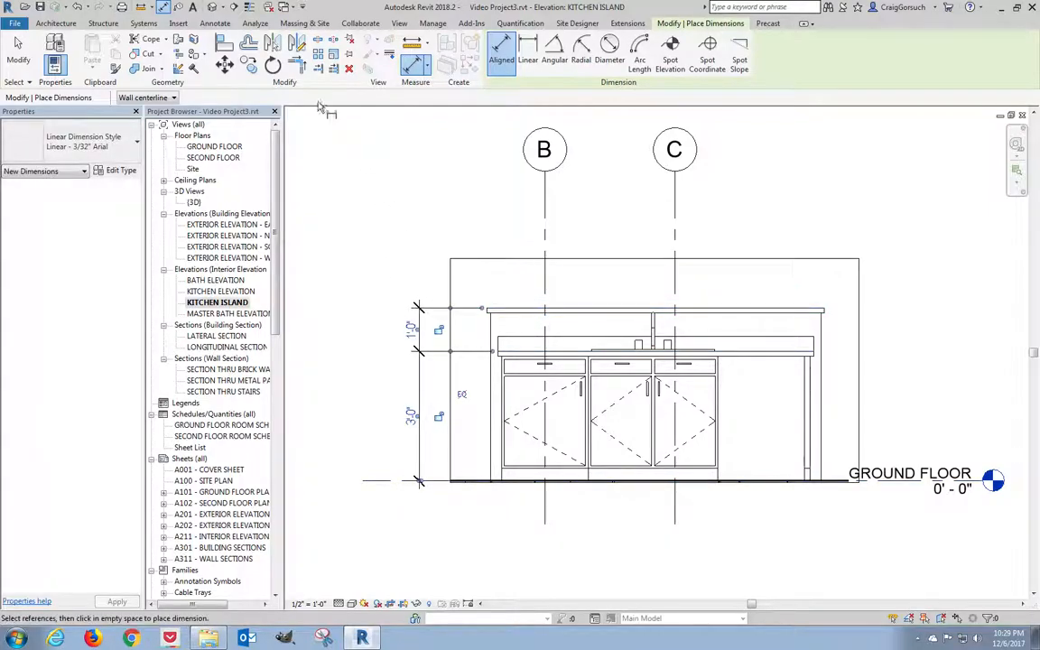
- Add an inner vertical string dimensioning the toe kick, cabinet and countertop thickness, and dimension the raised bar top's thickness in line with it
click(498, 56)
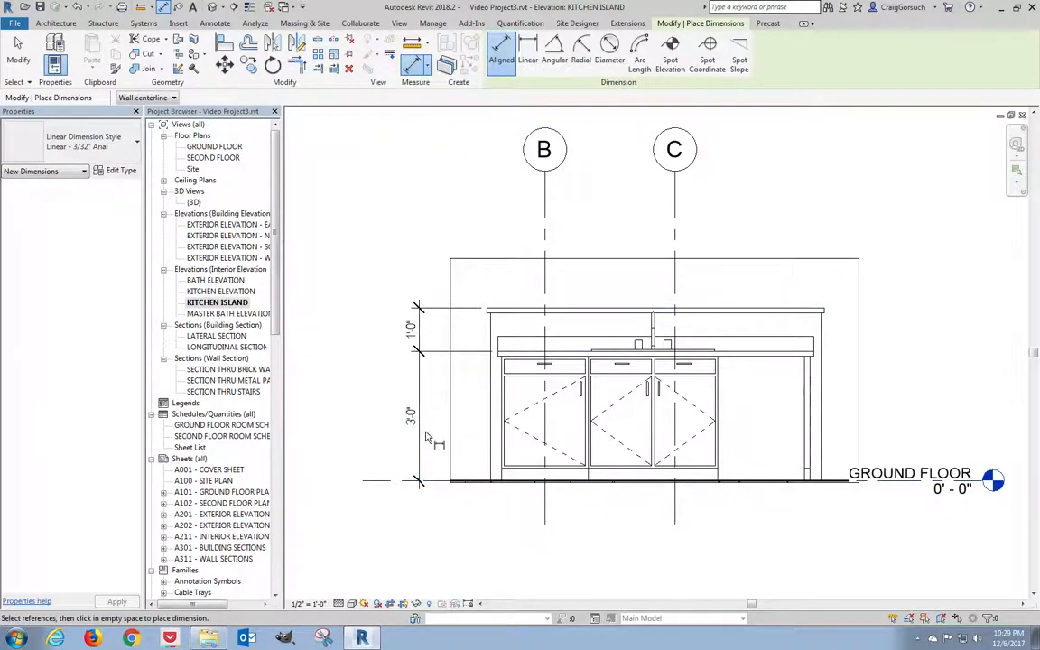
scroll(453, 455, up, 2)
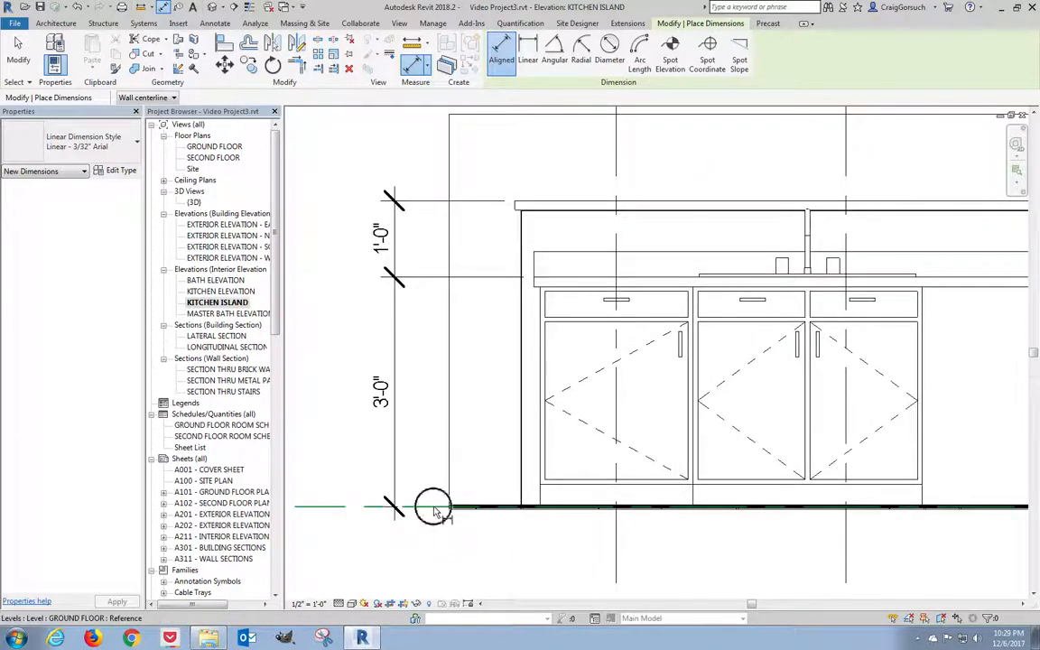
click(567, 485)
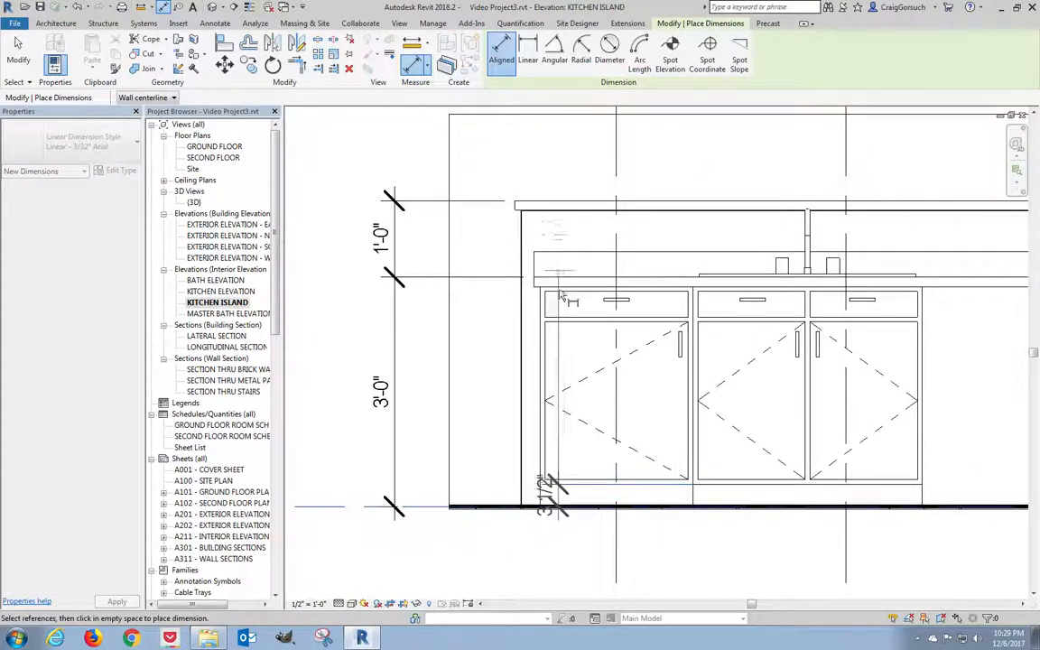
click(560, 284)
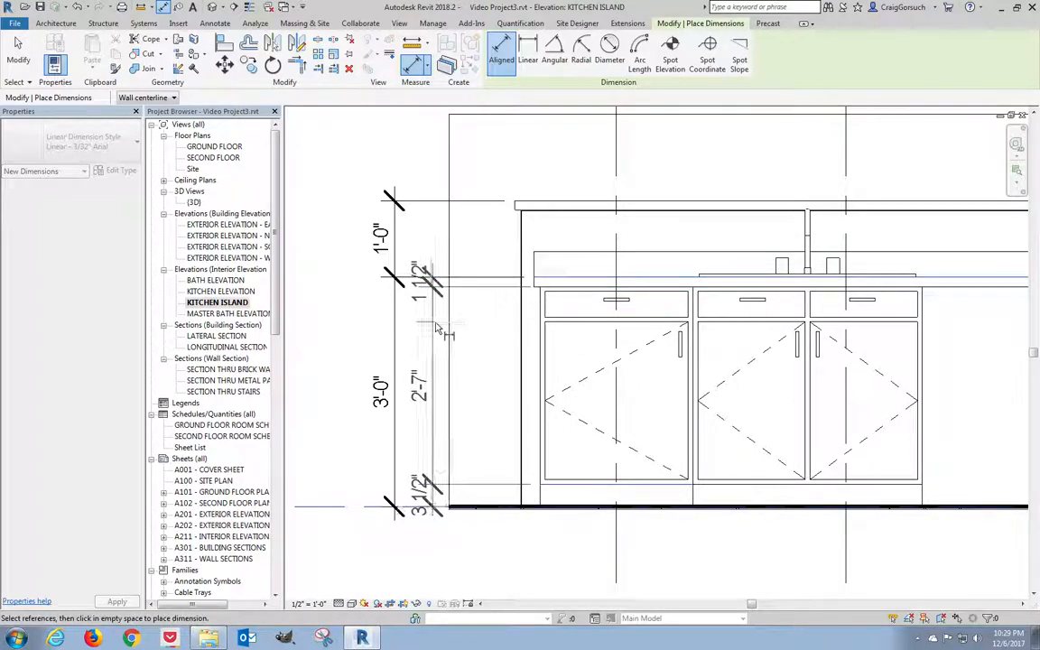
click(435, 264)
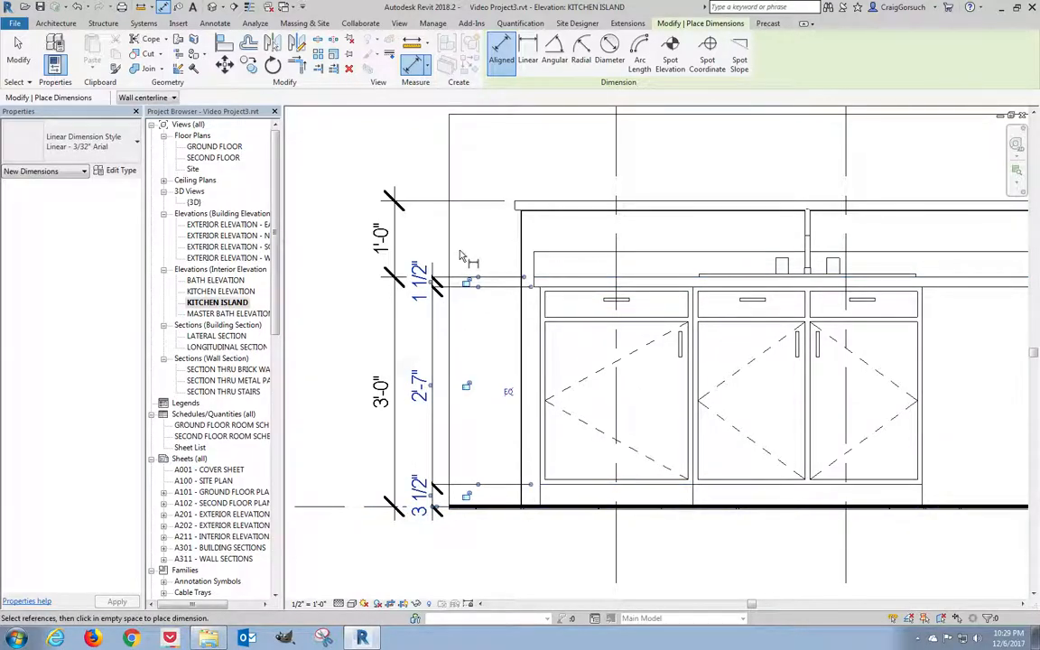
click(539, 210)
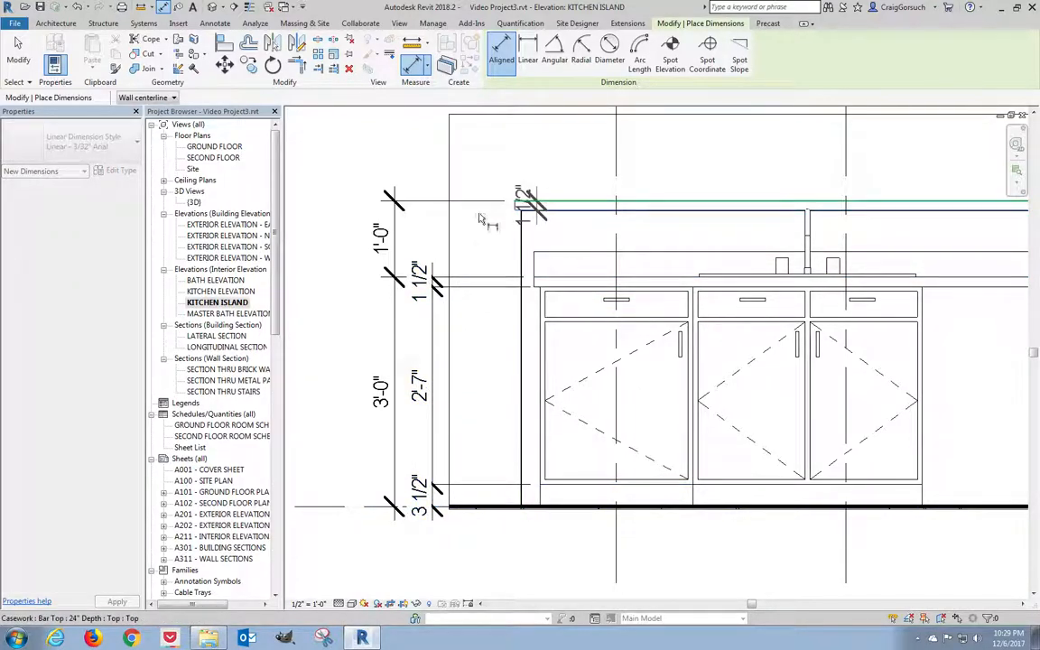
click(434, 228)
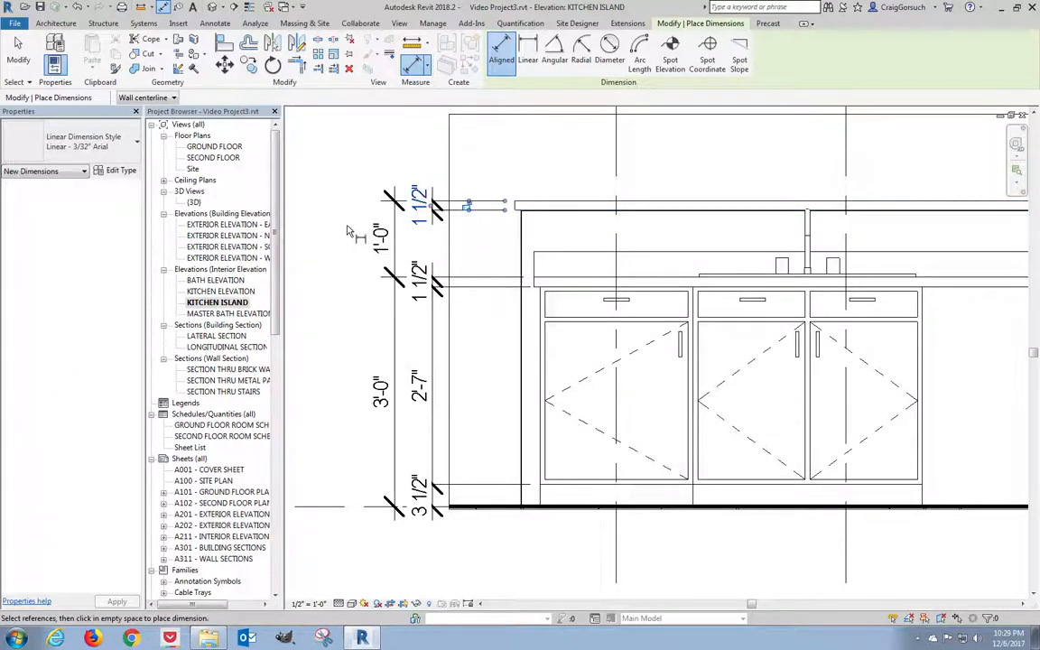
- Add an aligned horizontal dimension string below the floor line across the island's end walls, base cabinets, open bay and end panel
scroll(337, 233, down, 3)
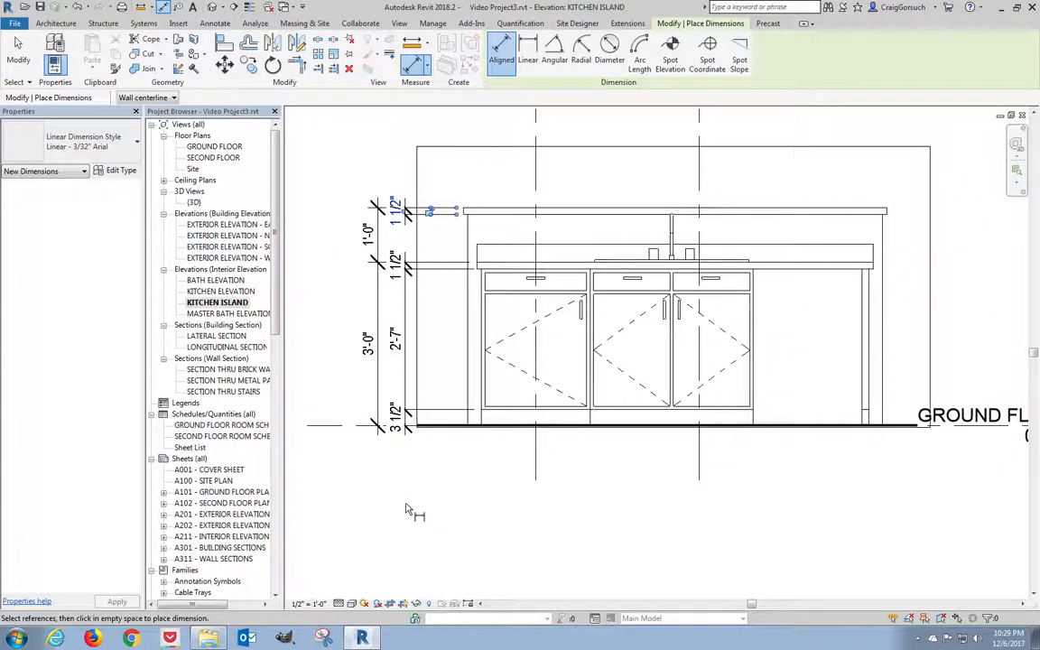
click(467, 381)
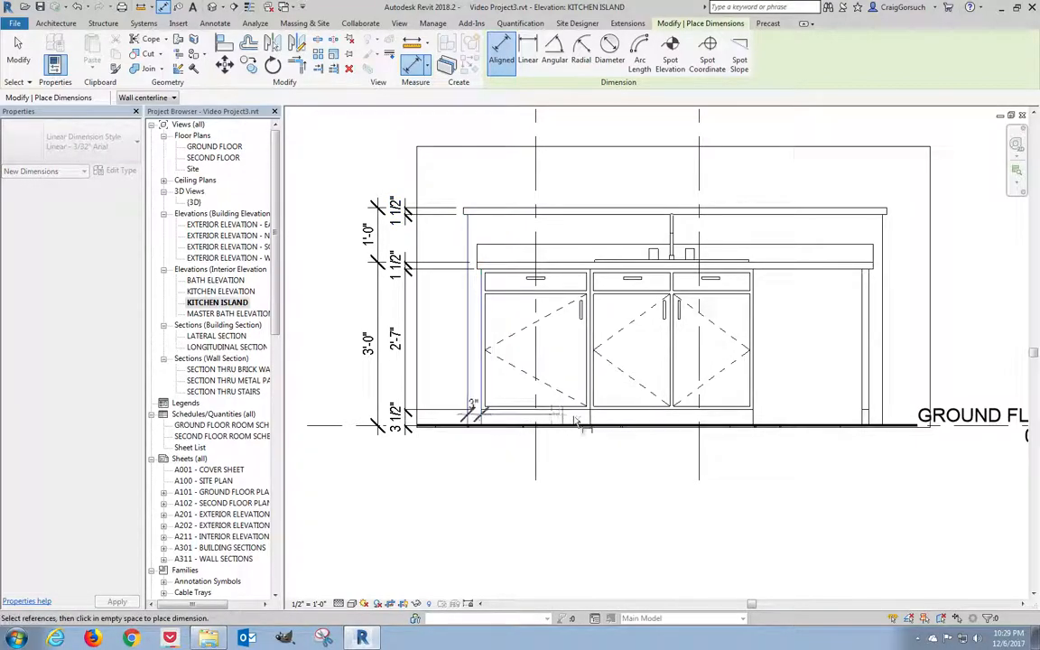
click(589, 419)
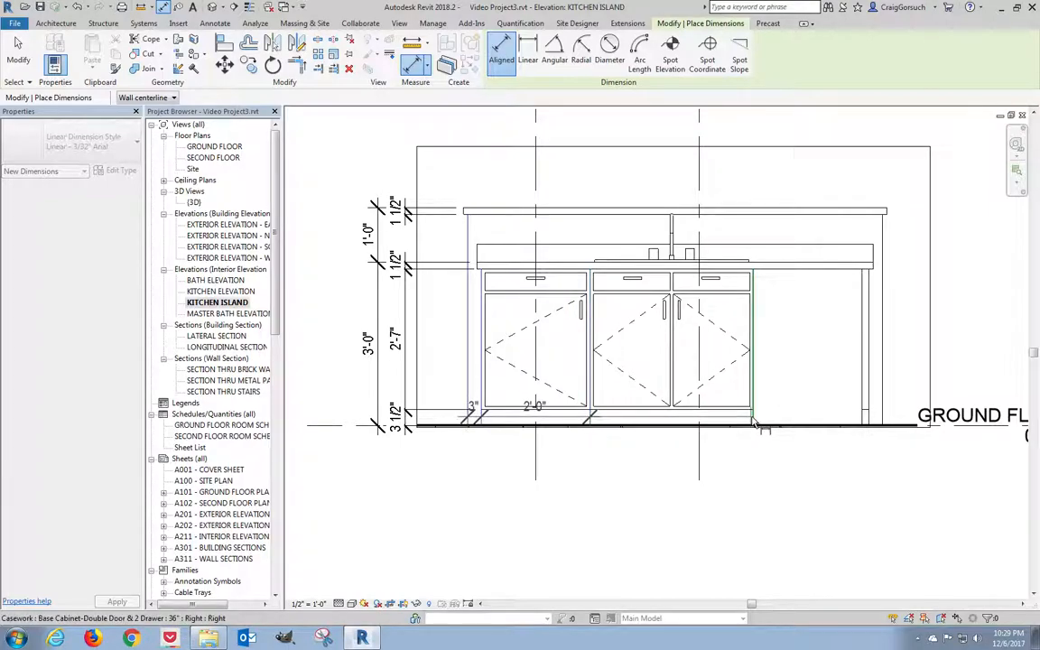
click(786, 420)
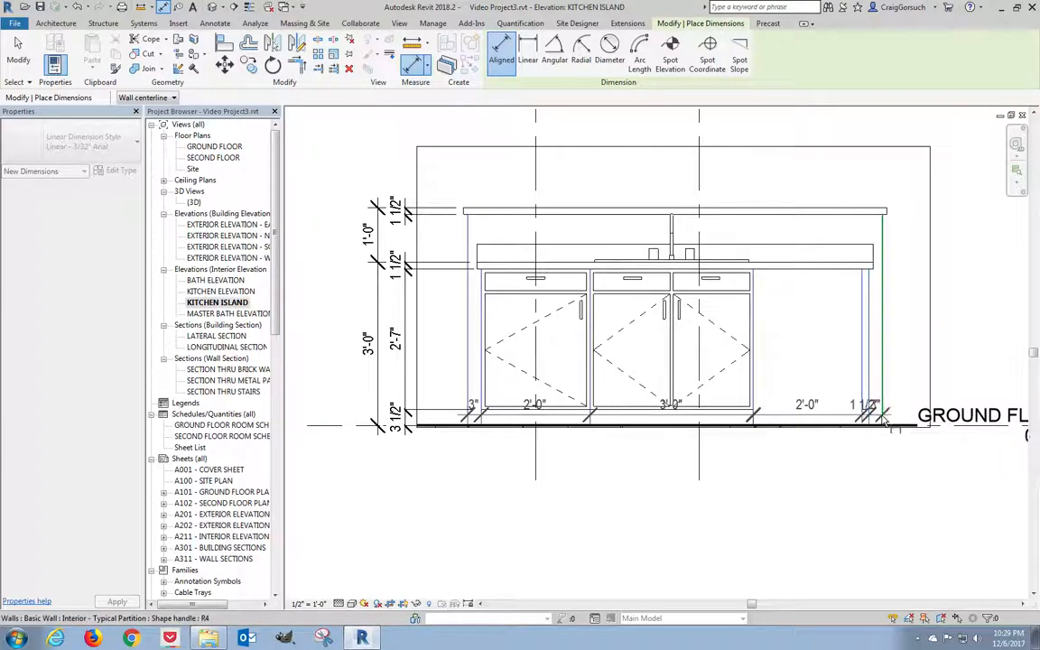
click(884, 420)
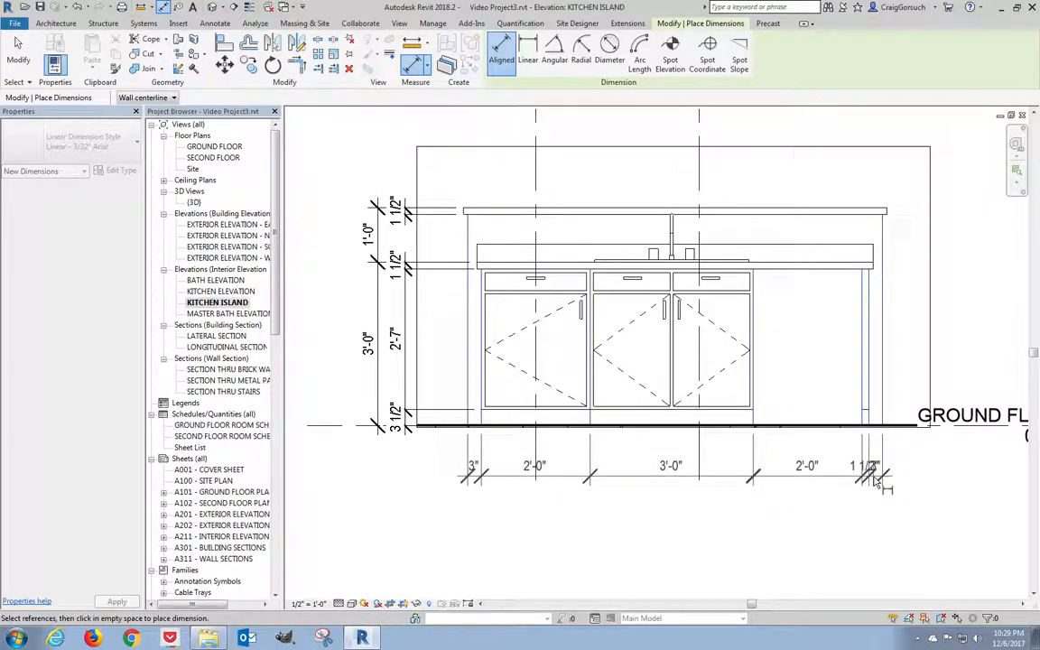
click(876, 483)
- Move the end panel's overlapping 1 1/2" dimension text below the horizontal string so it clears the neighbouring text
scroll(881, 485, down, 2)
scroll(882, 487, up, 3)
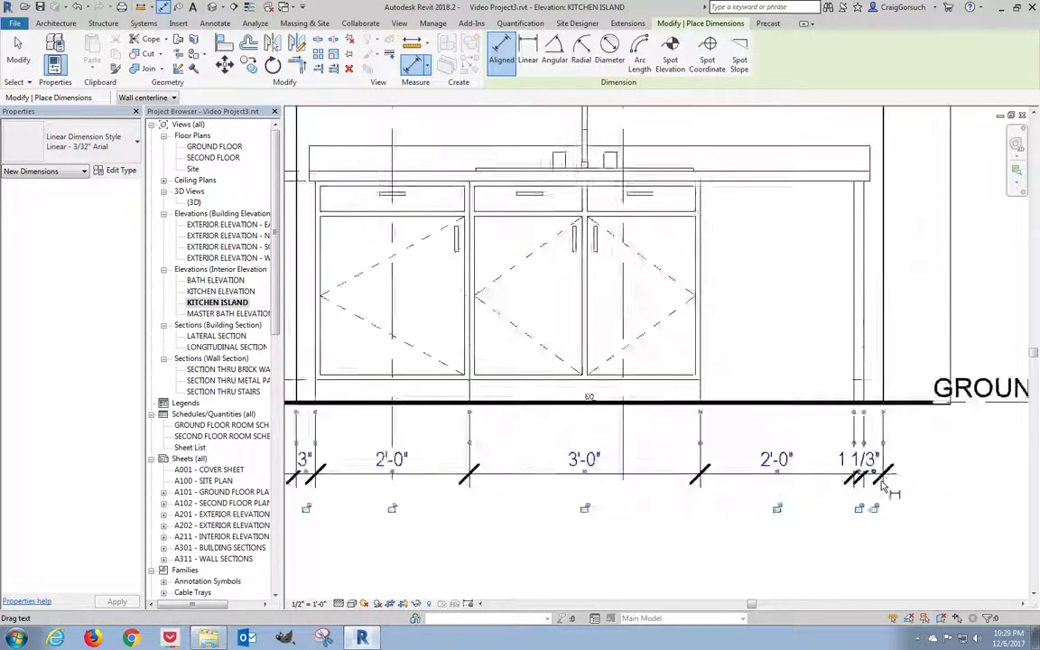
scroll(883, 487, up, 2)
drag(839, 467, 772, 529)
scroll(789, 560, down, 4)
scroll(791, 561, down, 2)
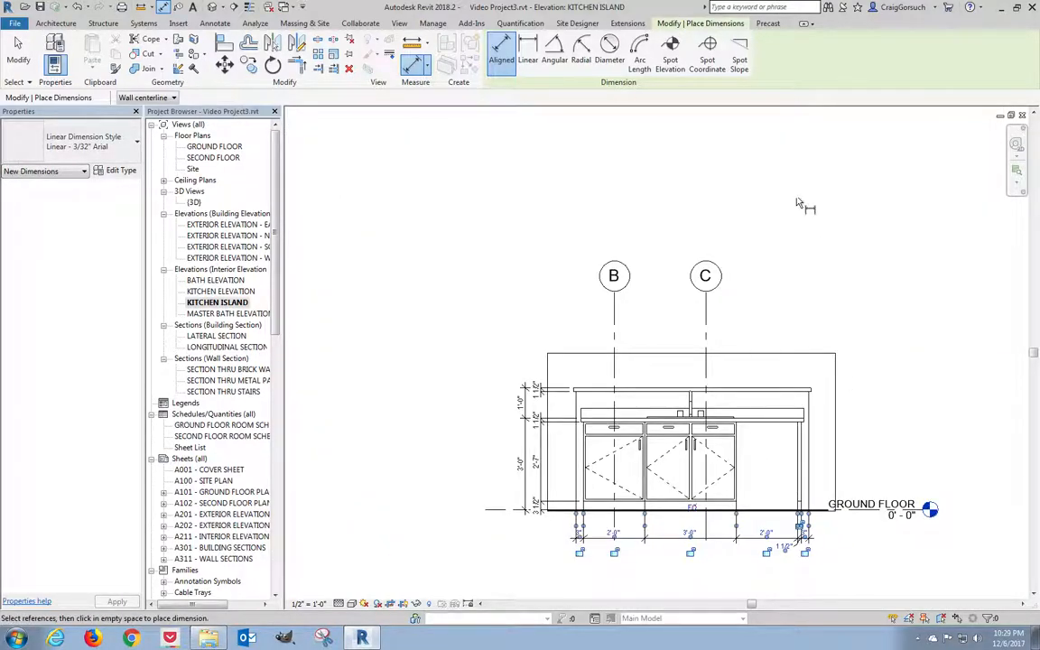
- Open sheet A211 - INTERIOR ELEVATIONS and place the KITCHEN ISLAND view below KITCHEN ELEVATION, shifted slightly toward the title block
click(22, 56)
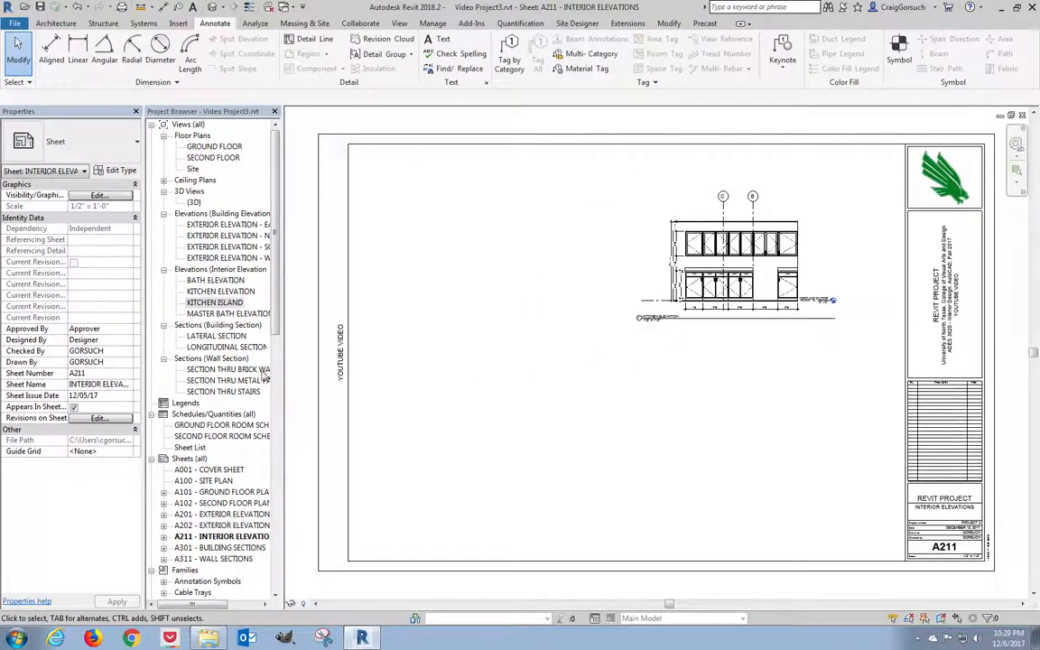
click(209, 302)
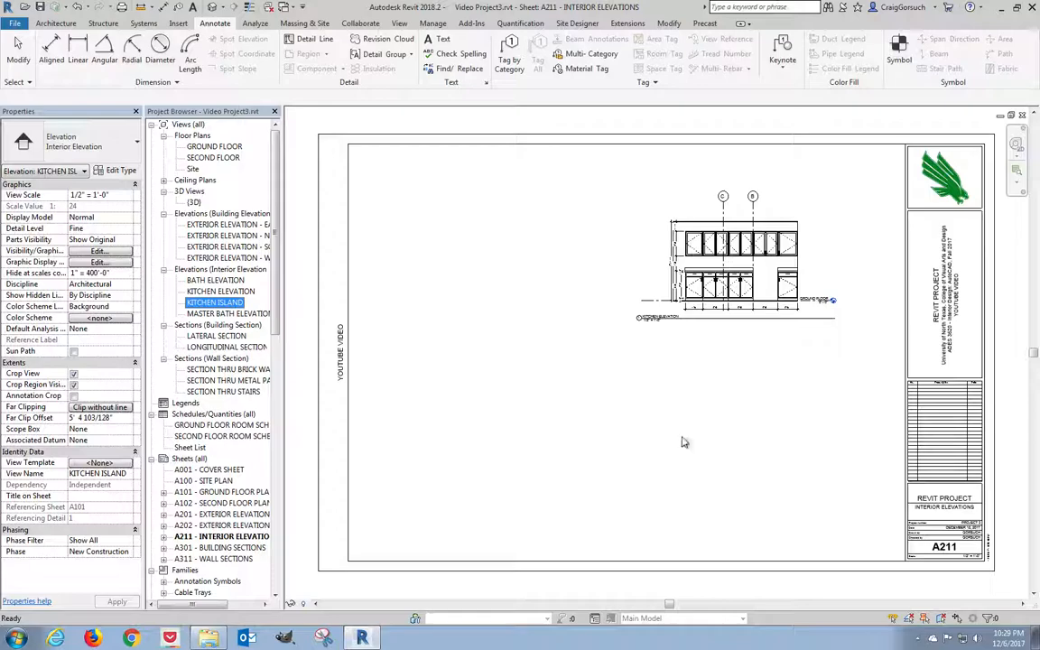
drag(684, 442, 713, 438)
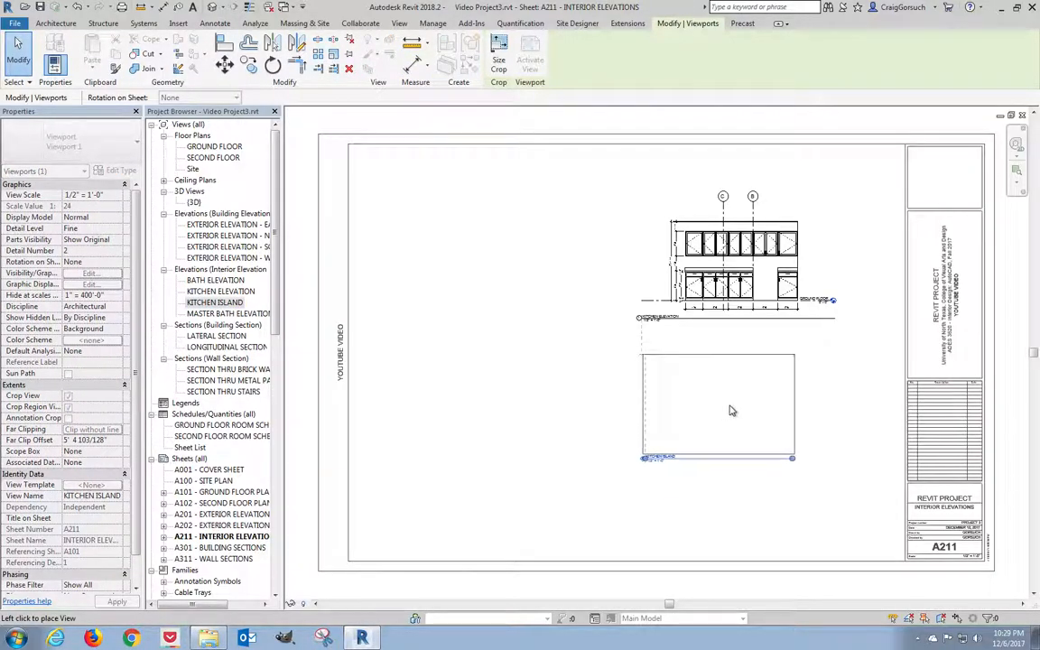
click(733, 409)
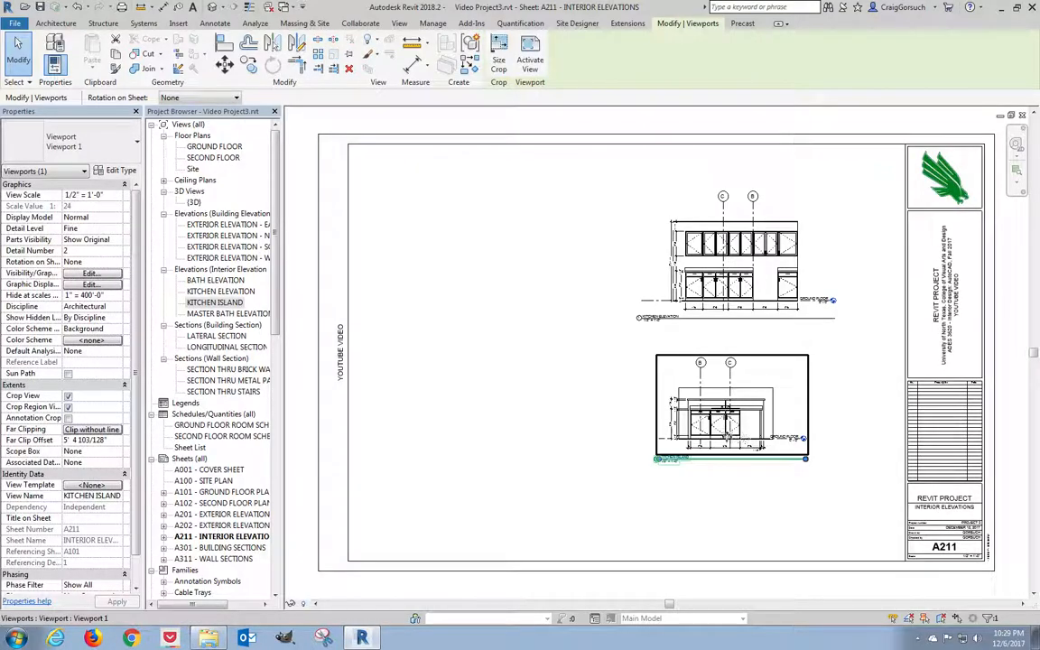
drag(726, 431, 742, 432)
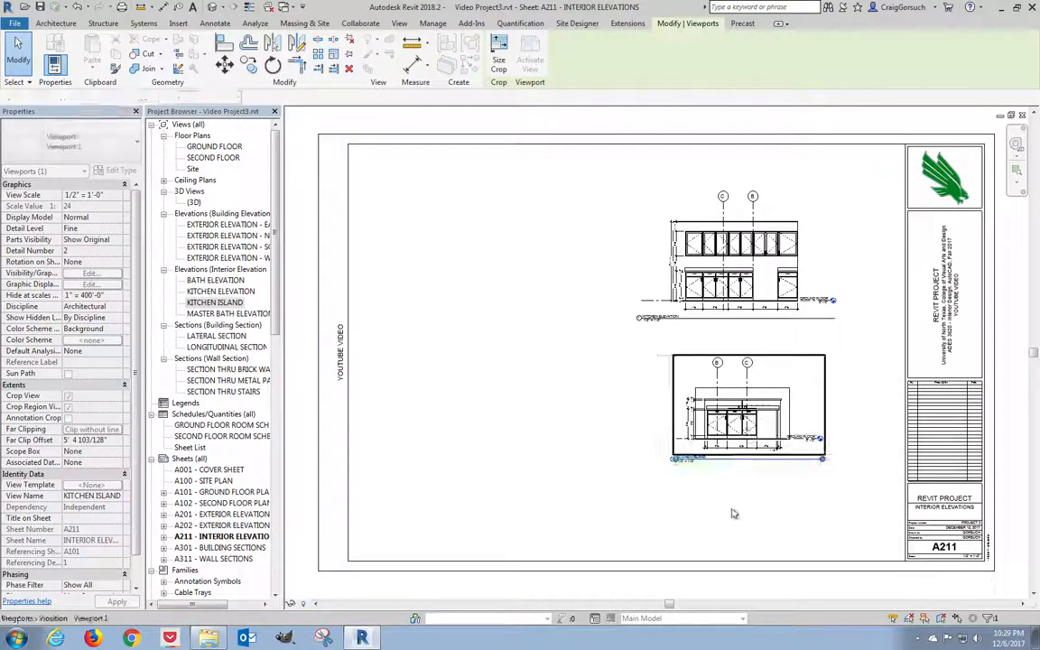
click(733, 514)
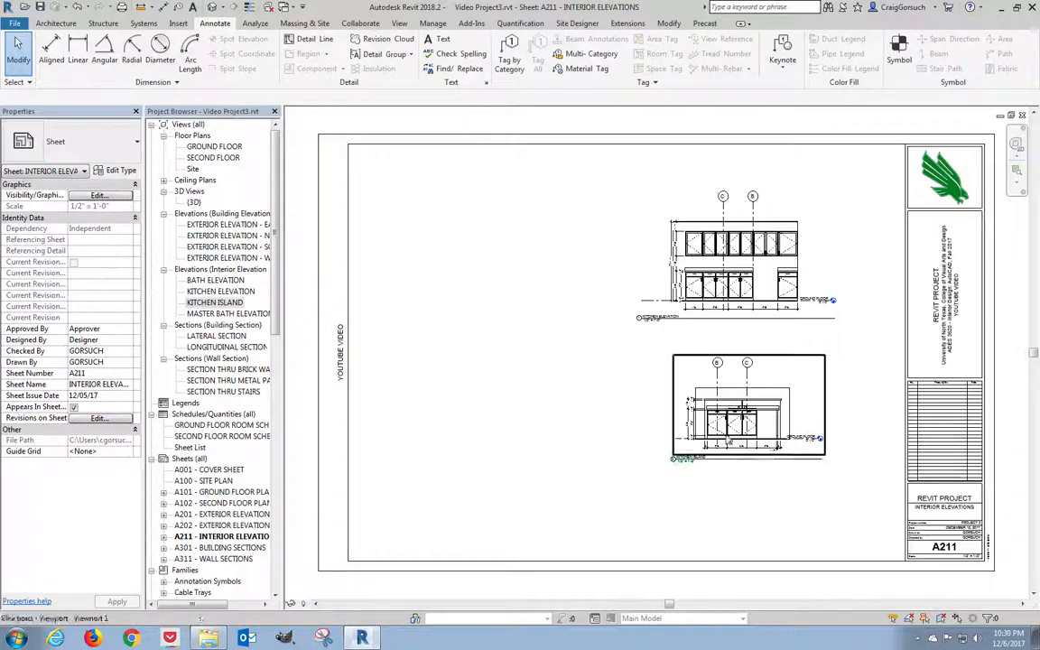
- Extend both ends of the KITCHEN ISLAND view title line to align with the KITCHEN ELEVATION title line above it
scroll(708, 408, down, 1)
scroll(709, 408, up, 3)
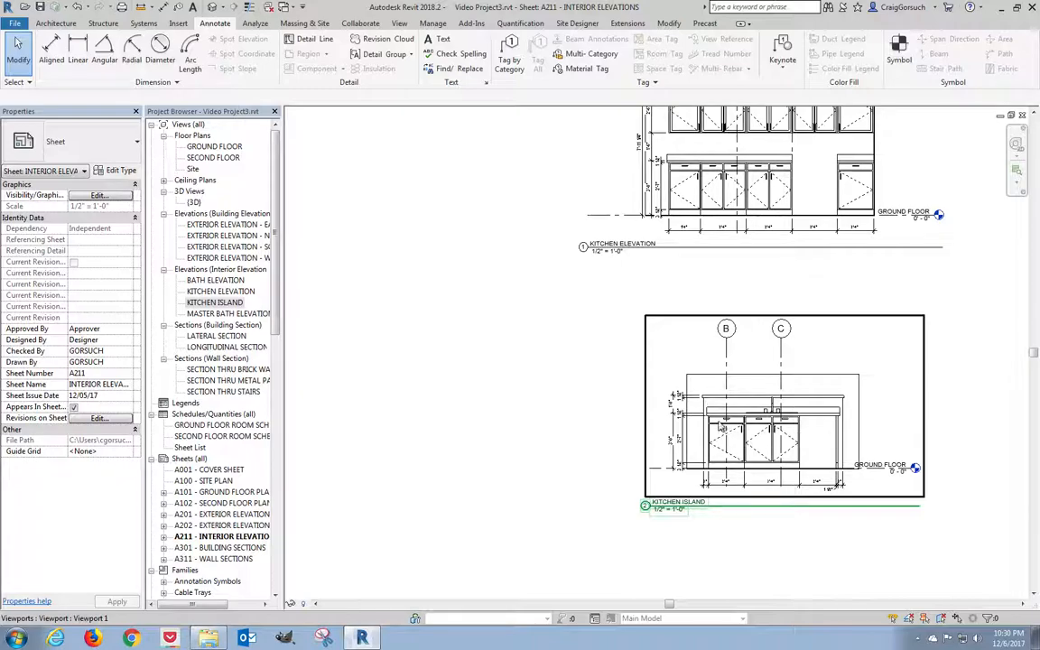
click(696, 439)
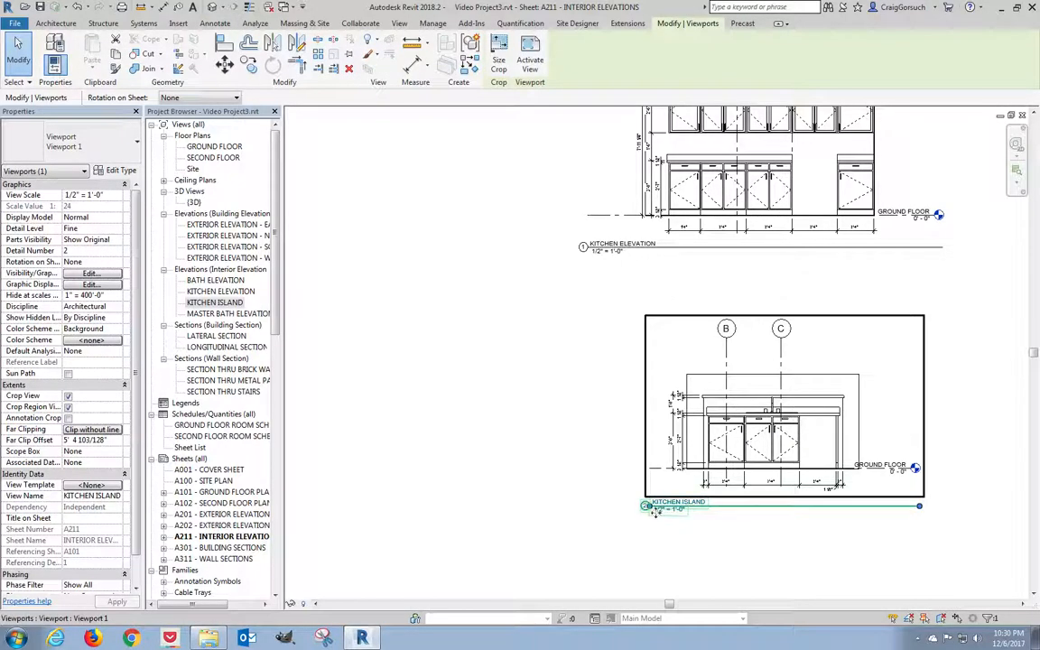
scroll(656, 512, up, 2)
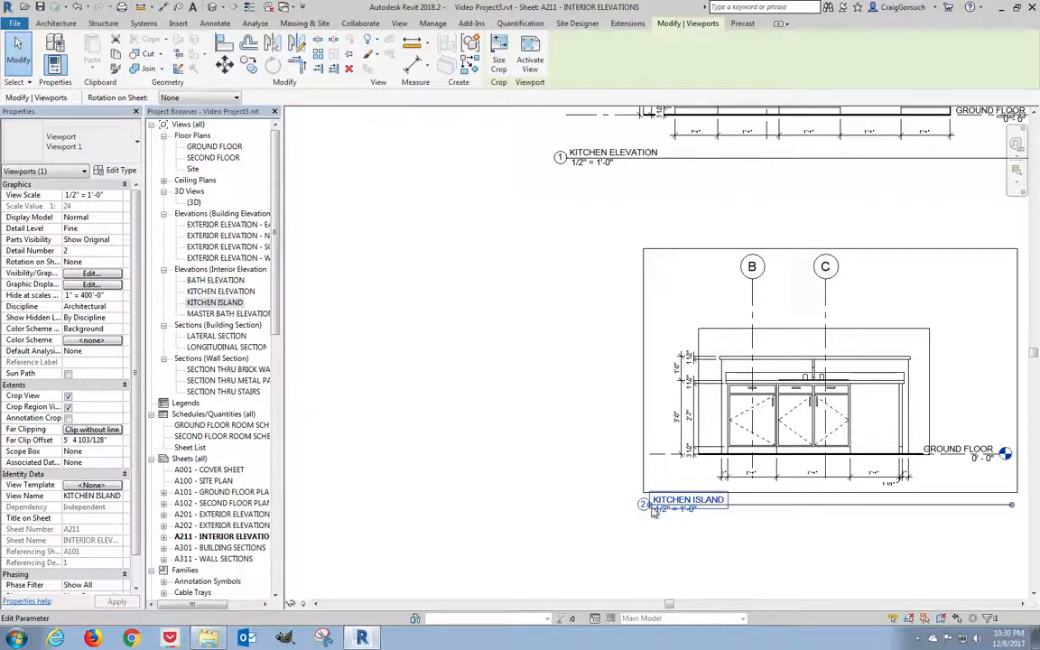
scroll(650, 509, up, 5)
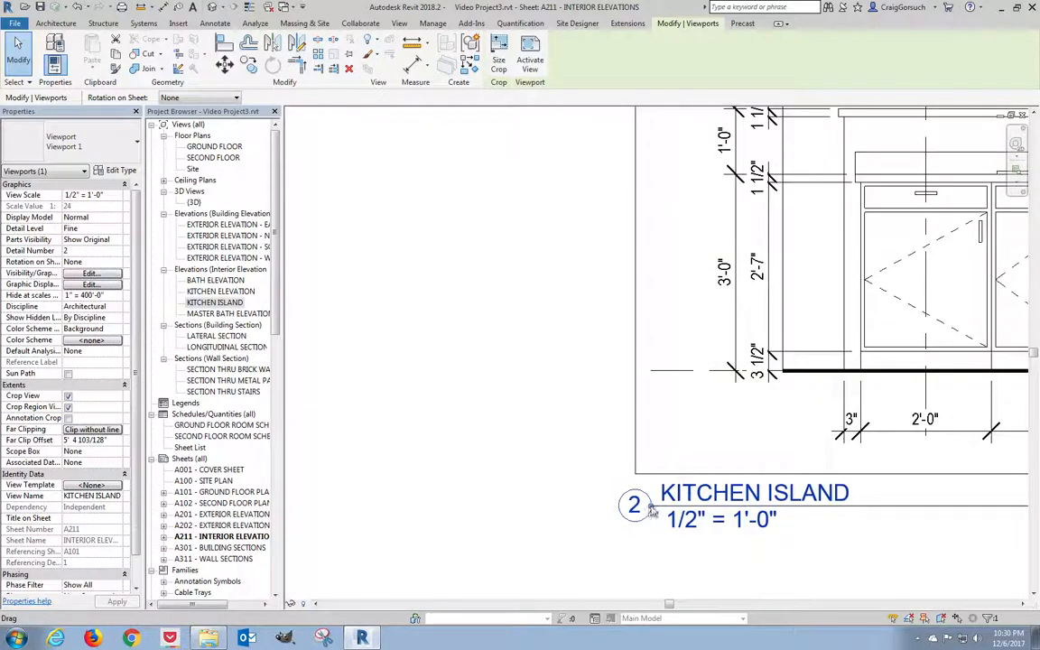
scroll(646, 507, down, 3)
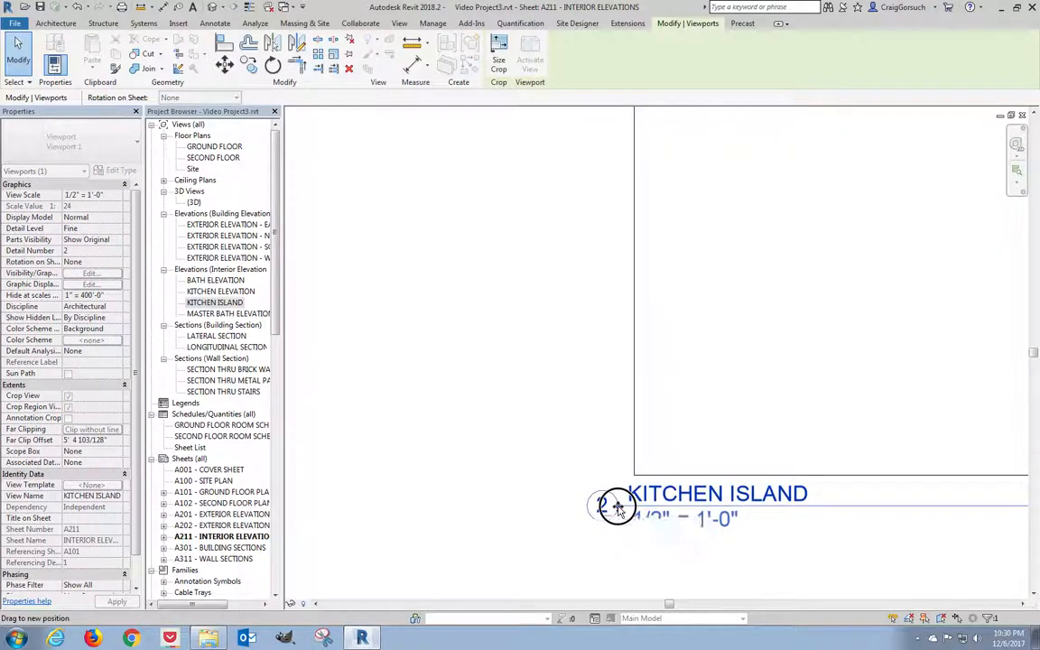
scroll(616, 506, down, 3)
drag(607, 502, 547, 505)
middle_drag(874, 554, 707, 565)
drag(804, 520, 835, 518)
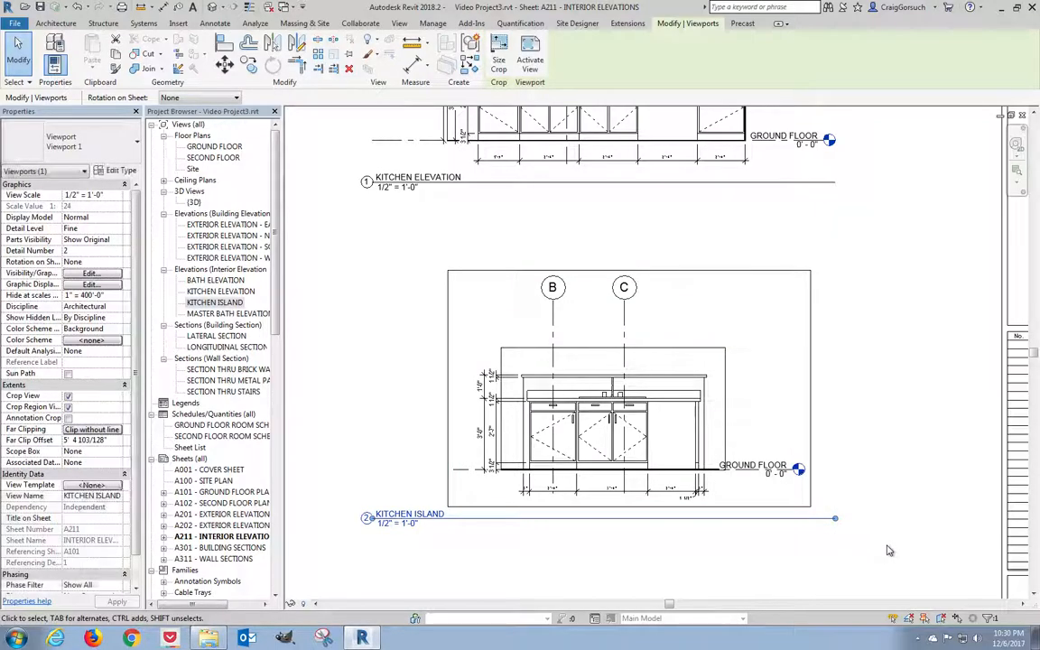
scroll(885, 549, down, 3)
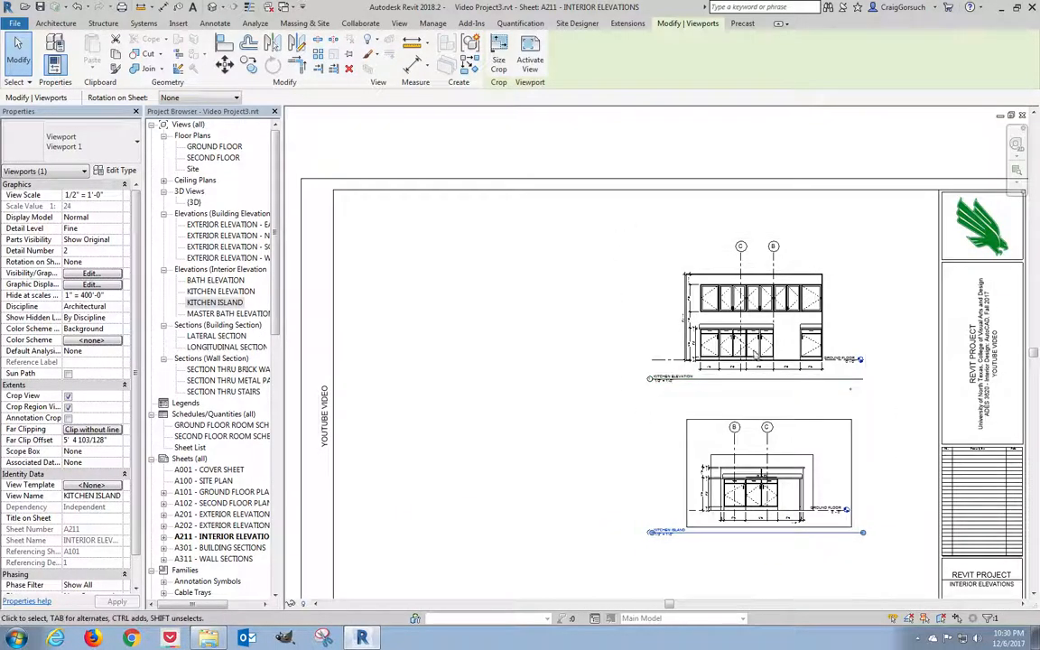
click(561, 394)
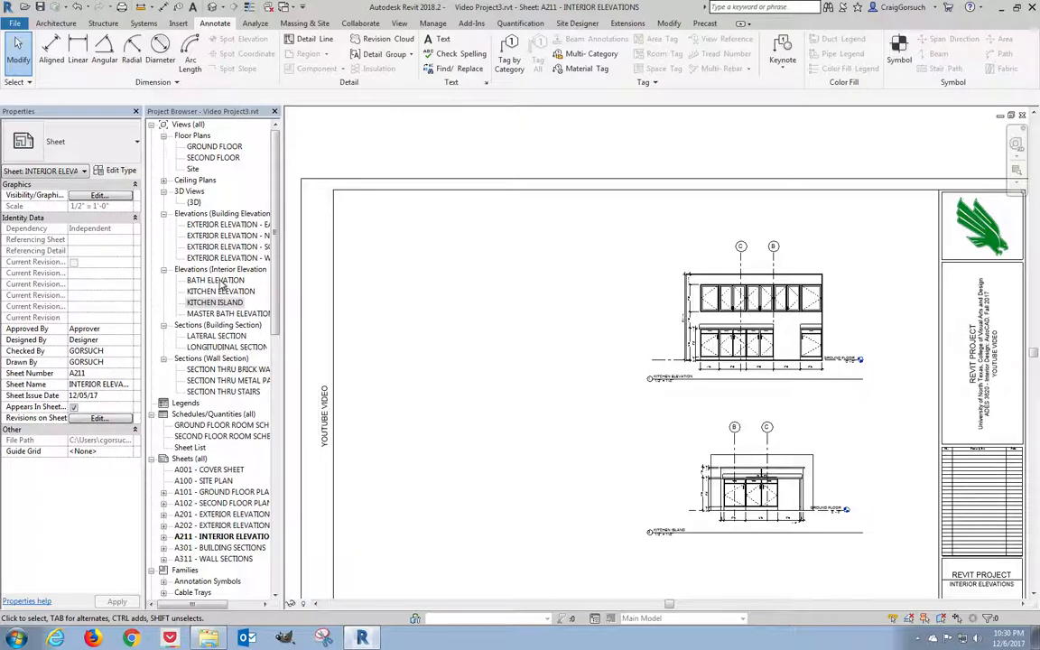
- Place the MASTER BATH ELEVATION view on sheet A211 beside KITCHEN ELEVATION, with their view titles aligned
drag(214, 314, 468, 349)
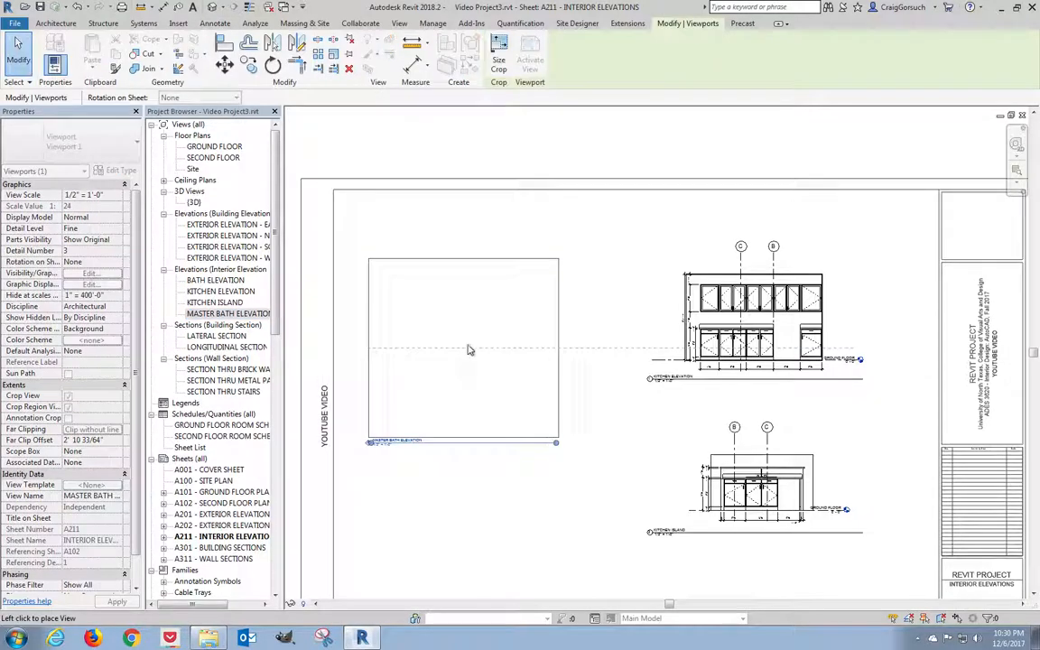
click(514, 288)
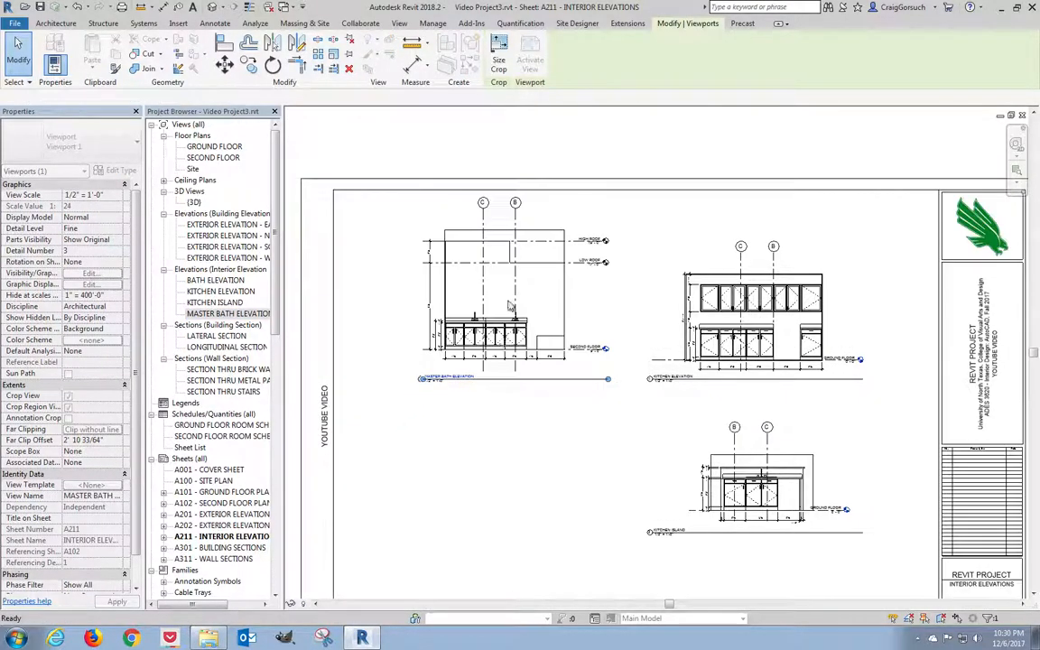
scroll(508, 406, up, 2)
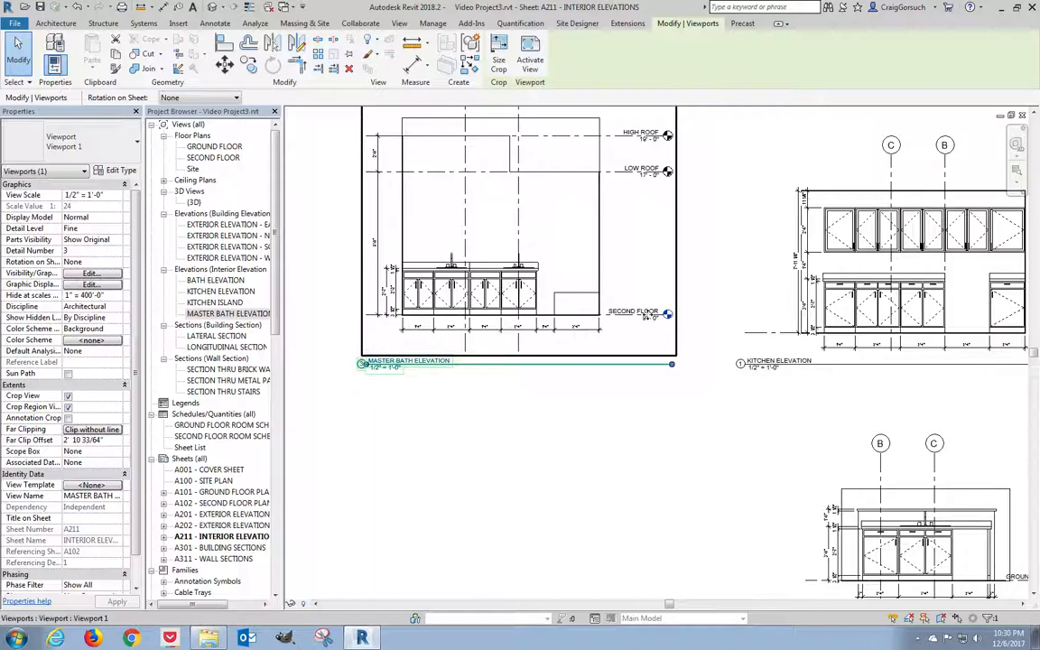
- Move the MASTER BATH ELEVATION viewport down so its floor line aligns with the KITCHEN ELEVATION floor line
scroll(652, 316, down, 1)
scroll(655, 315, up, 3)
drag(654, 317, 656, 361)
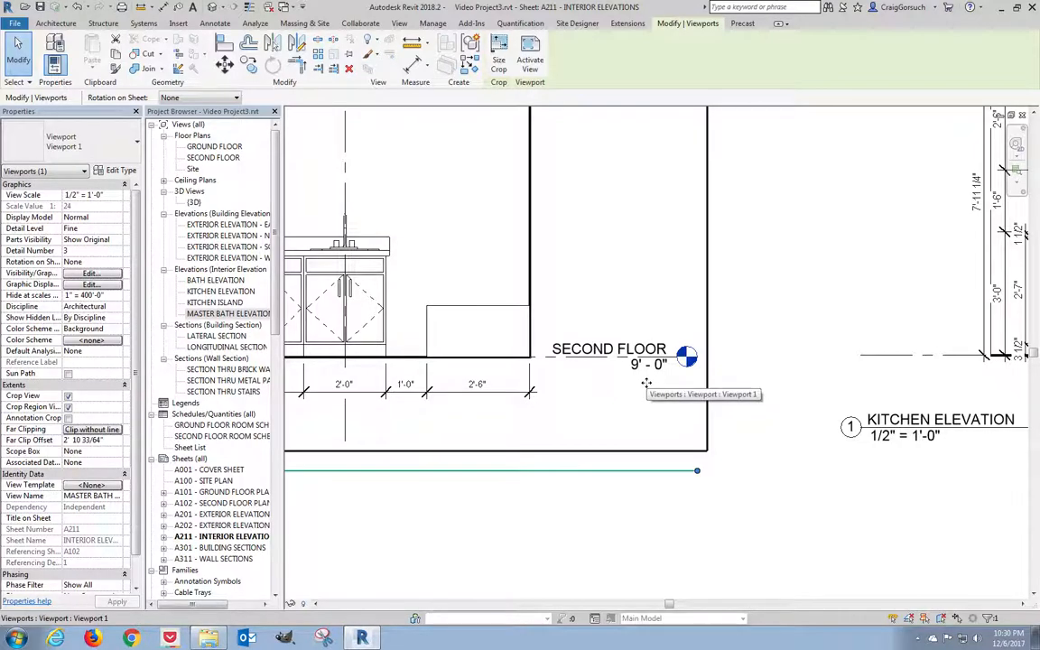
click(660, 495)
scroll(659, 494, down, 4)
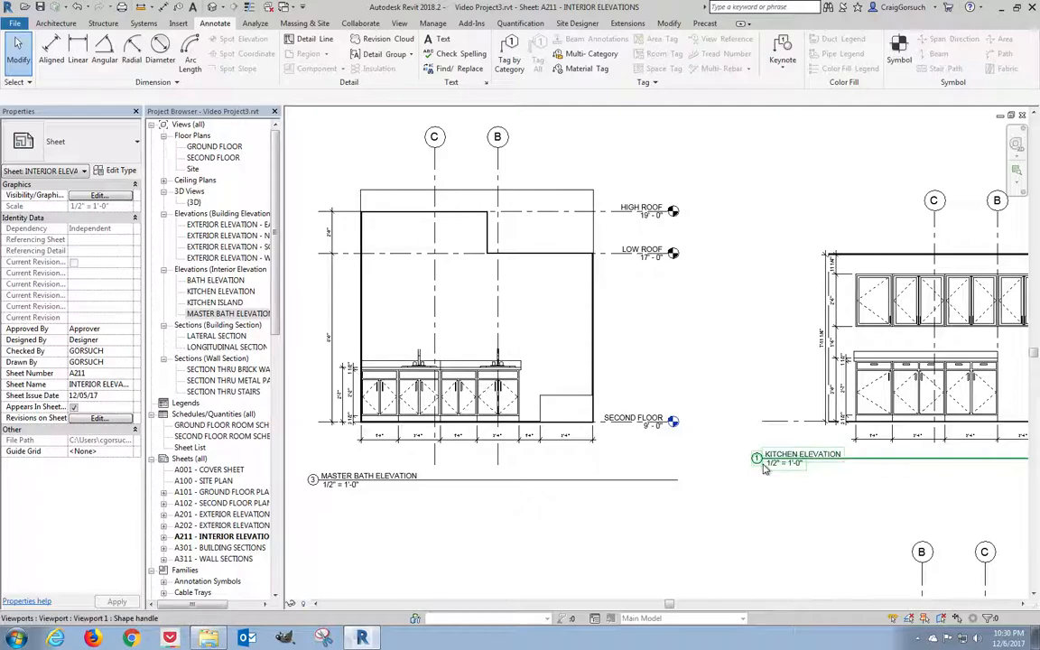
- Move the KITCHEN ELEVATION view title down to align with the MASTER BATH ELEVATION title
click(763, 466)
drag(844, 460, 839, 485)
scroll(700, 535, down, 3)
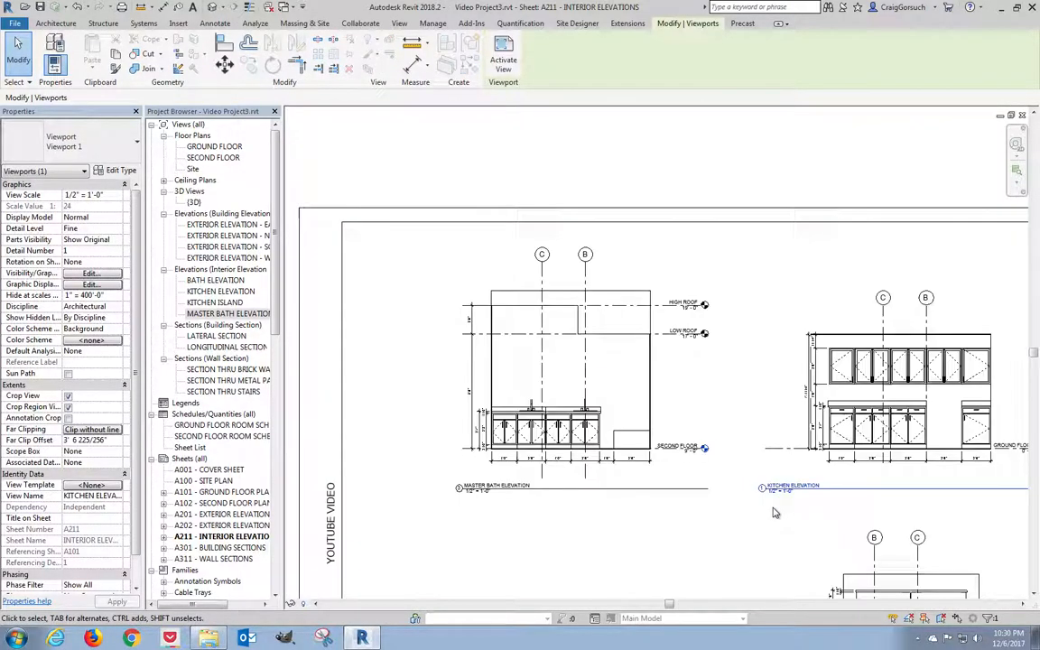
click(700, 534)
- Place the BATH ELEVATION view on the sheet below MASTER BATH ELEVATION, with its title level with the KITCHEN ISLAND title
middle_drag(700, 534, 690, 382)
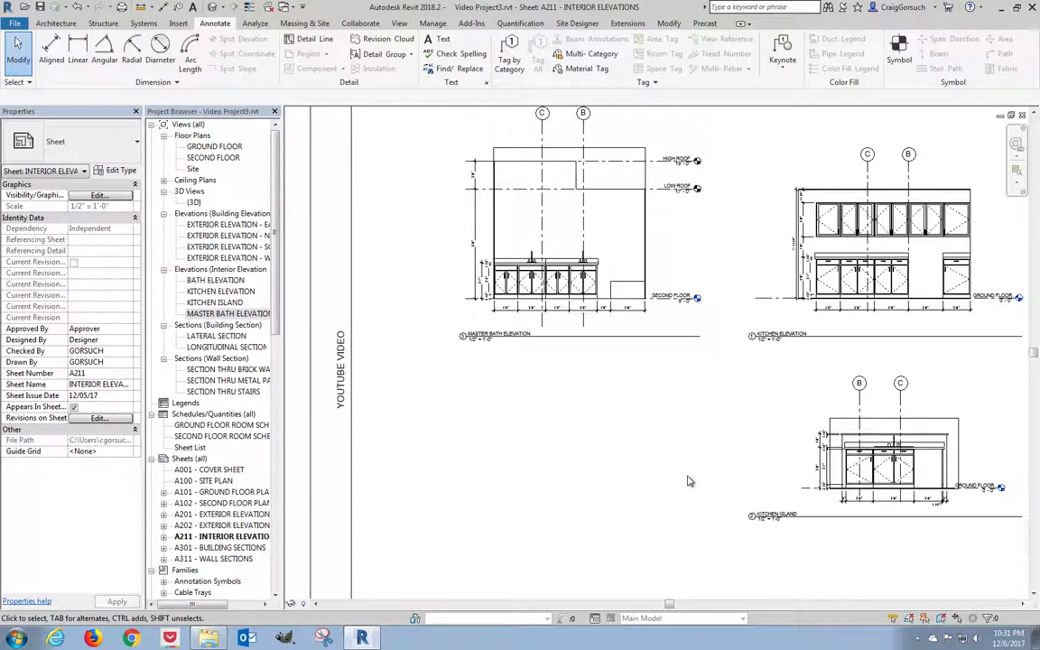
drag(214, 286, 561, 445)
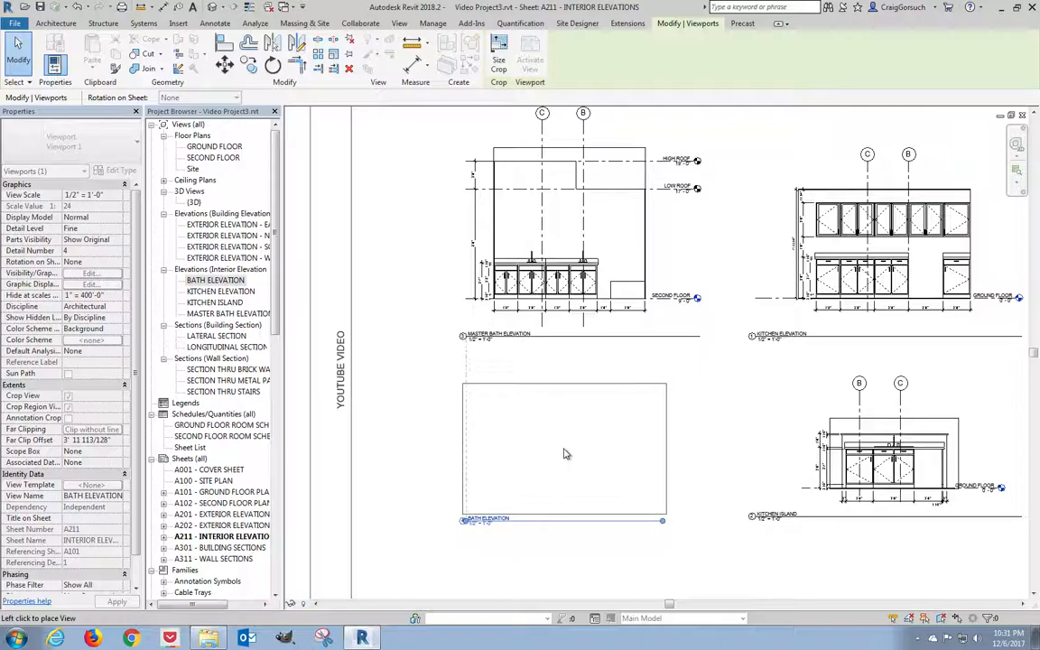
click(571, 455)
click(610, 538)
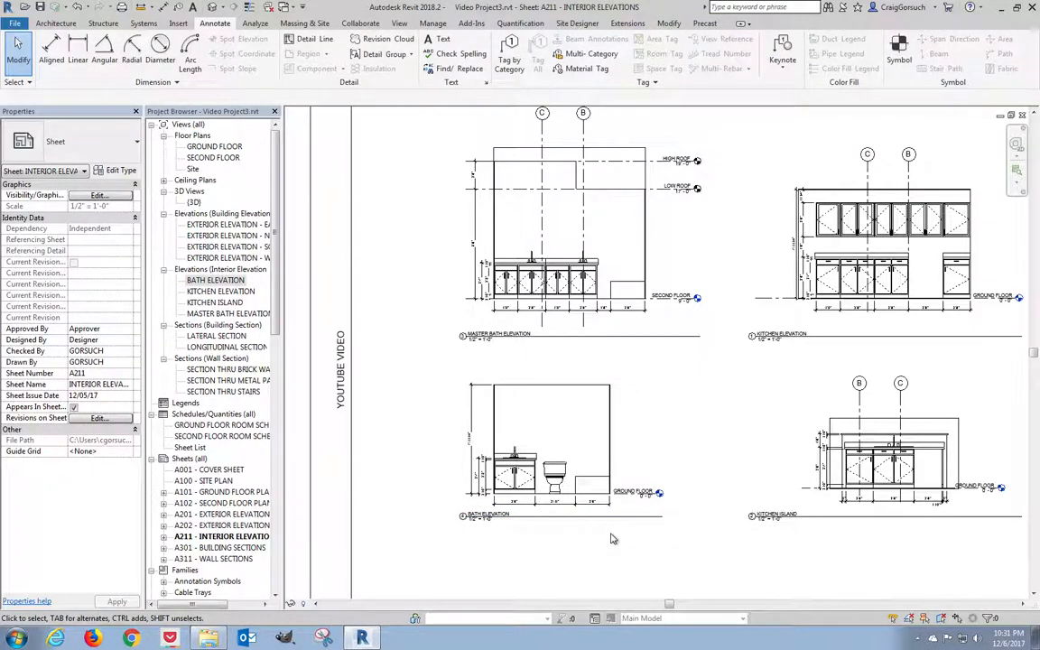
- Select all four elevation viewports and shift them together slightly toward the title block
scroll(610, 538, down, 2)
drag(885, 550, 552, 241)
scroll(640, 391, down, 1)
middle_drag(640, 391, 522, 334)
drag(698, 413, 736, 413)
scroll(623, 465, up, 3)
scroll(627, 466, up, 3)
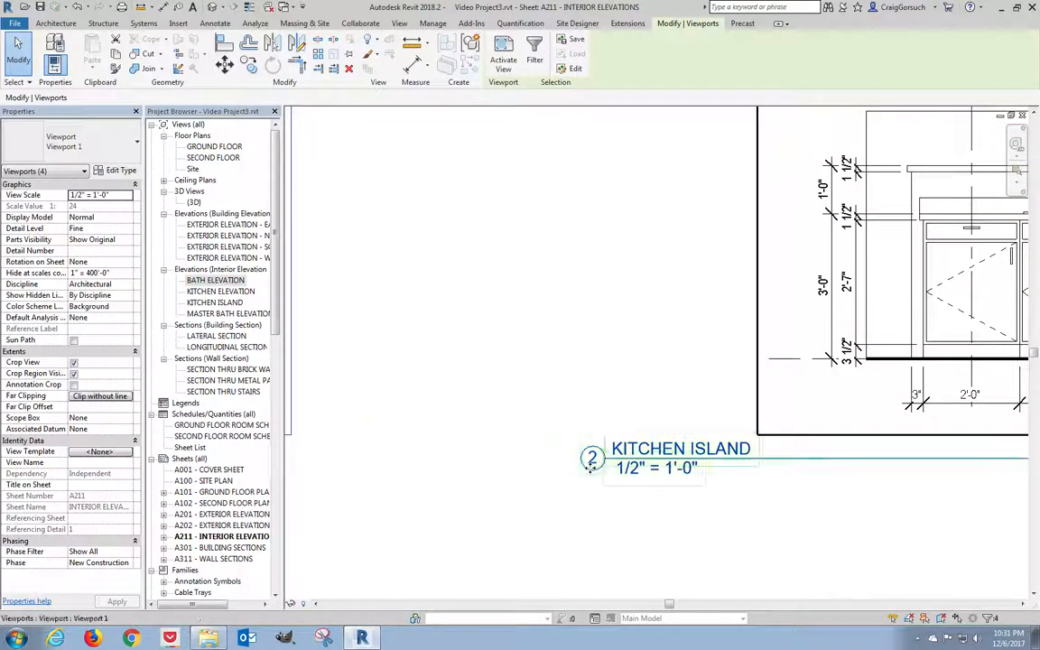
middle_drag(511, 475, 1011, 514)
middle_drag(562, 509, 982, 502)
scroll(469, 496, down, 3)
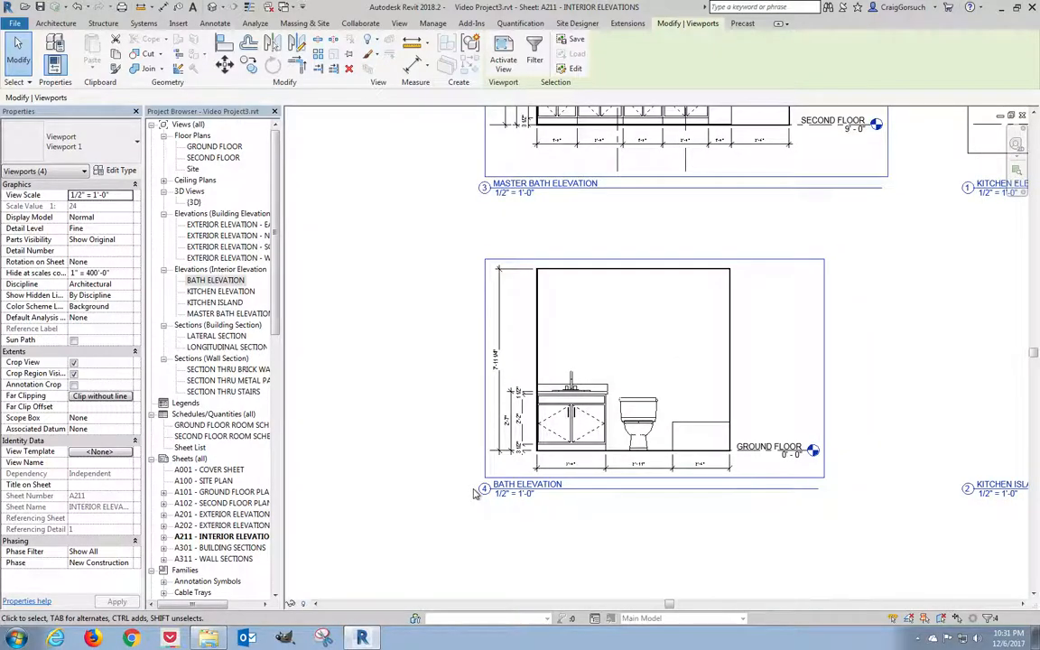
- Try renumbering the BATH ELEVATION detail as 5 in its view title, and undo the renumbering
scroll(446, 513, up, 4)
click(445, 515)
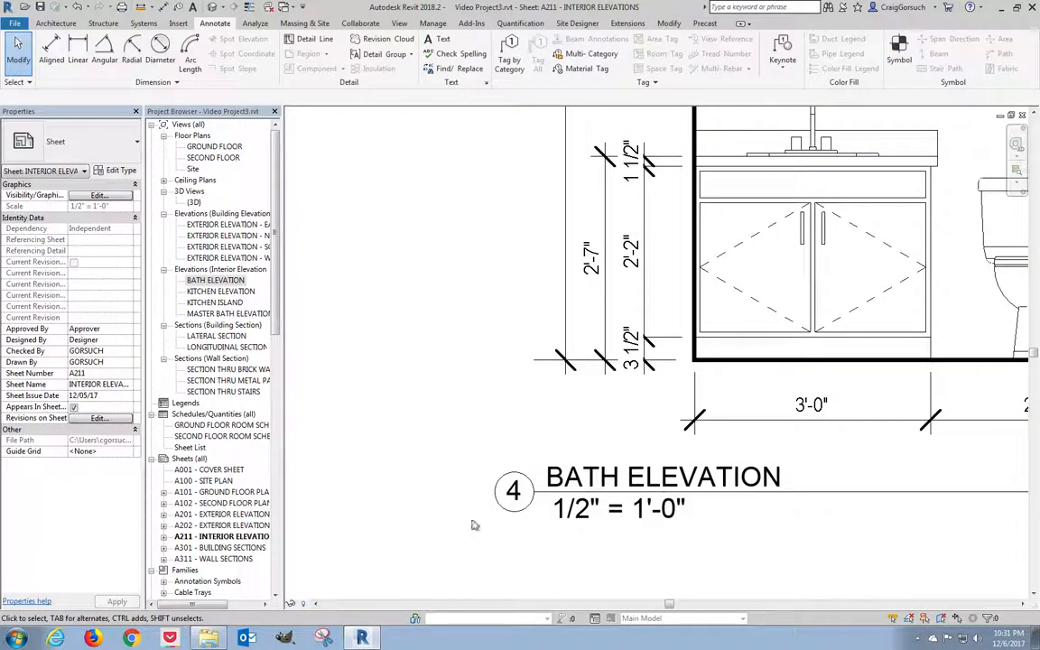
click(511, 488)
click(512, 490)
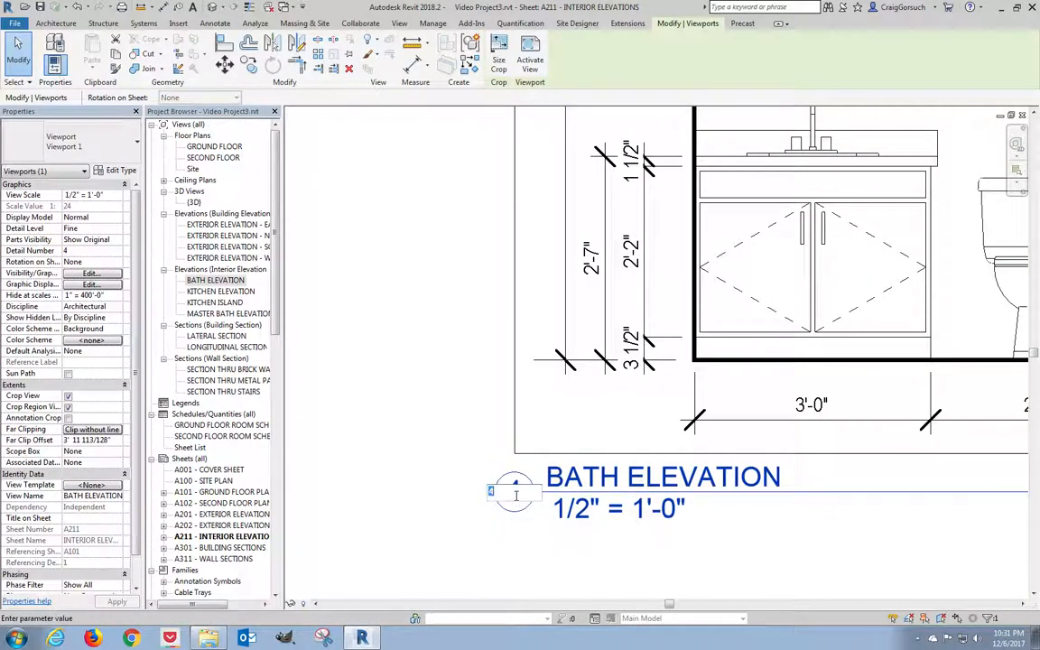
text(5)
key(Return)
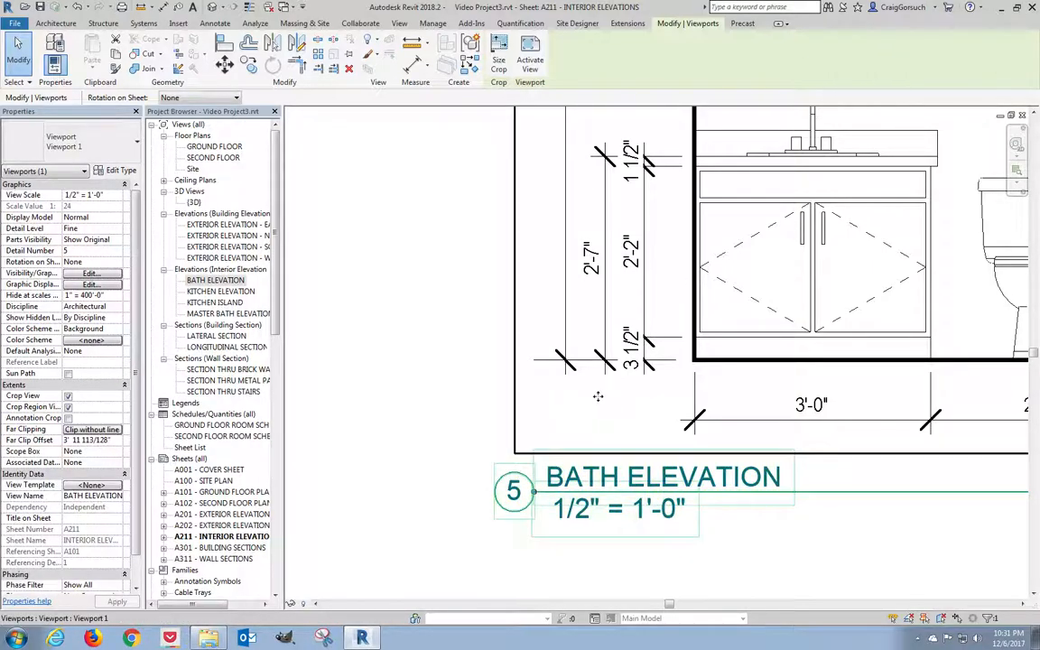
key(ctrl+z)
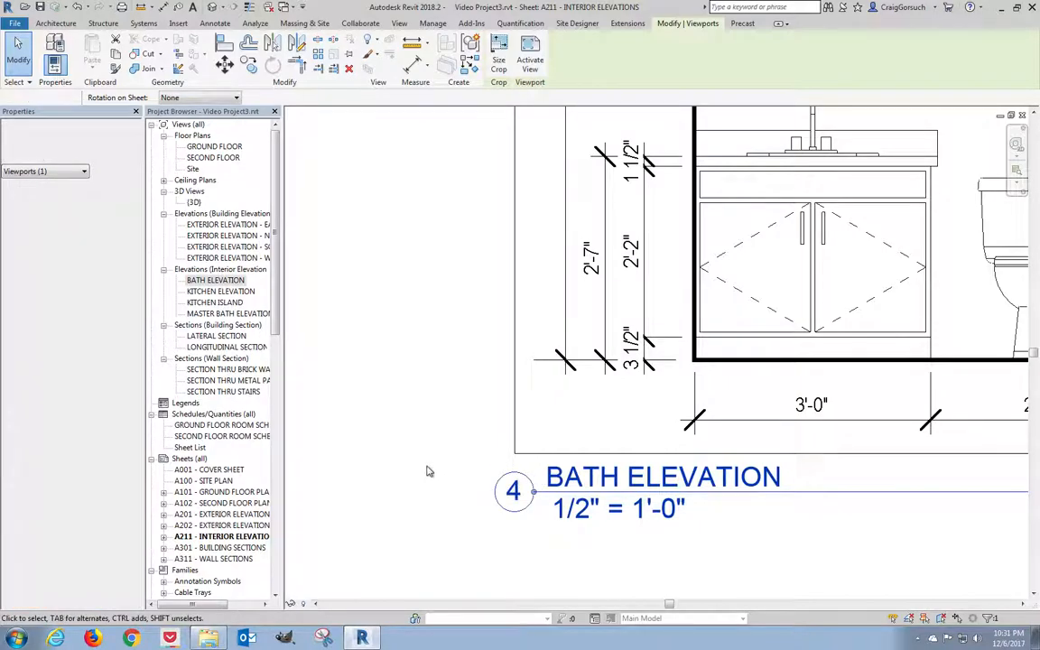
scroll(424, 472, down, 2)
scroll(424, 472, down, 4)
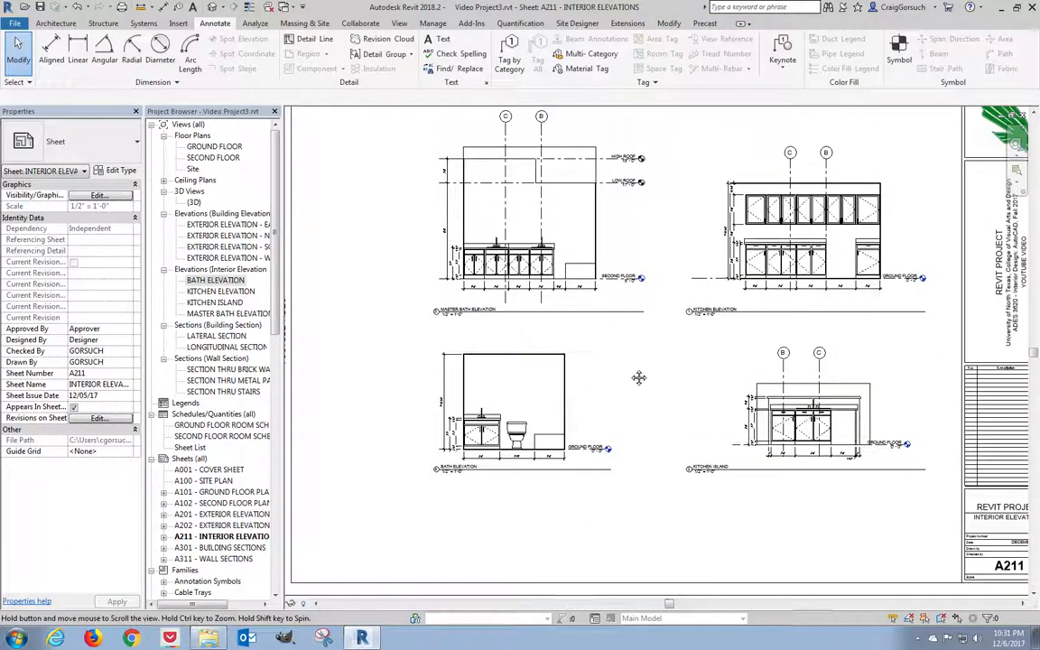
- Open the GROUND FLOOR plan and examine the A211 elevation markers in the kitchen and BATH 1
middle_click(322, 355)
middle_click(322, 356)
double_click(217, 147)
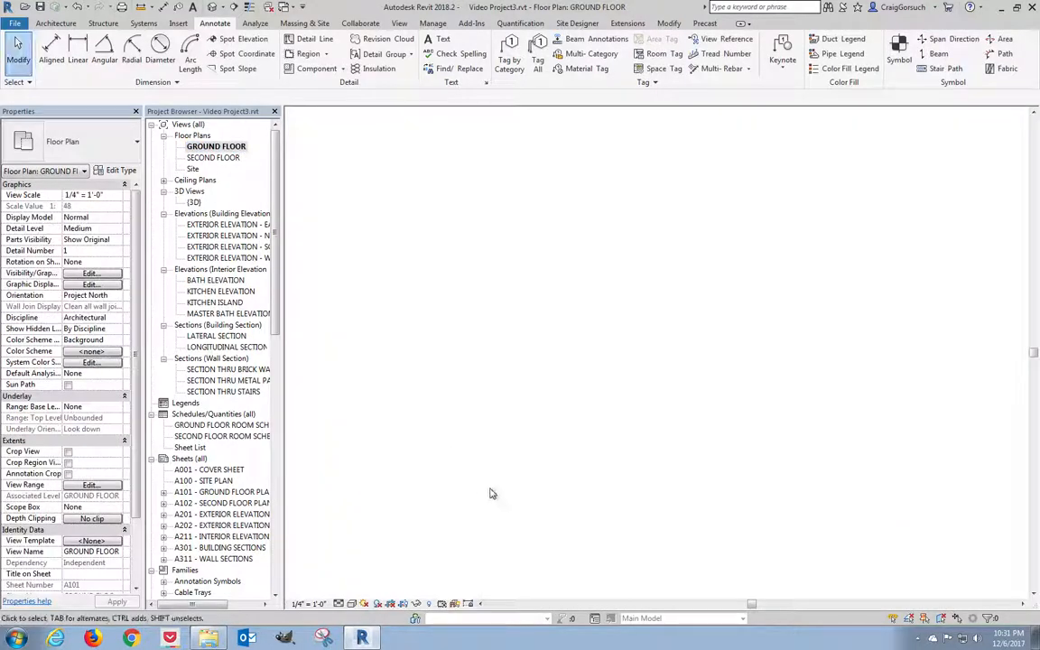
scroll(635, 232, up, 8)
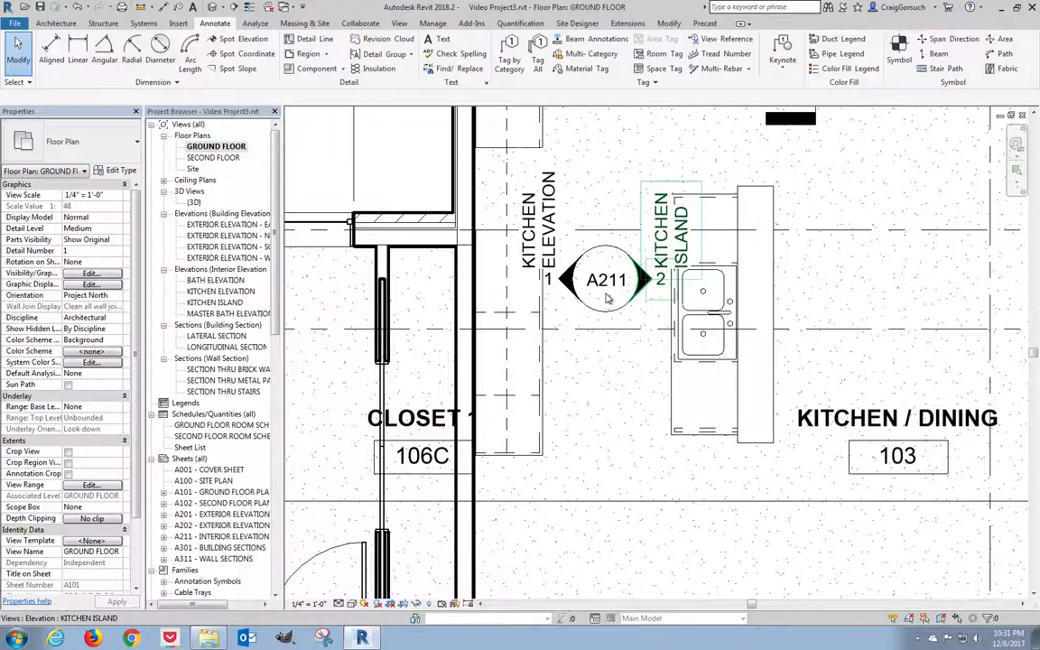
scroll(660, 260, down, 4)
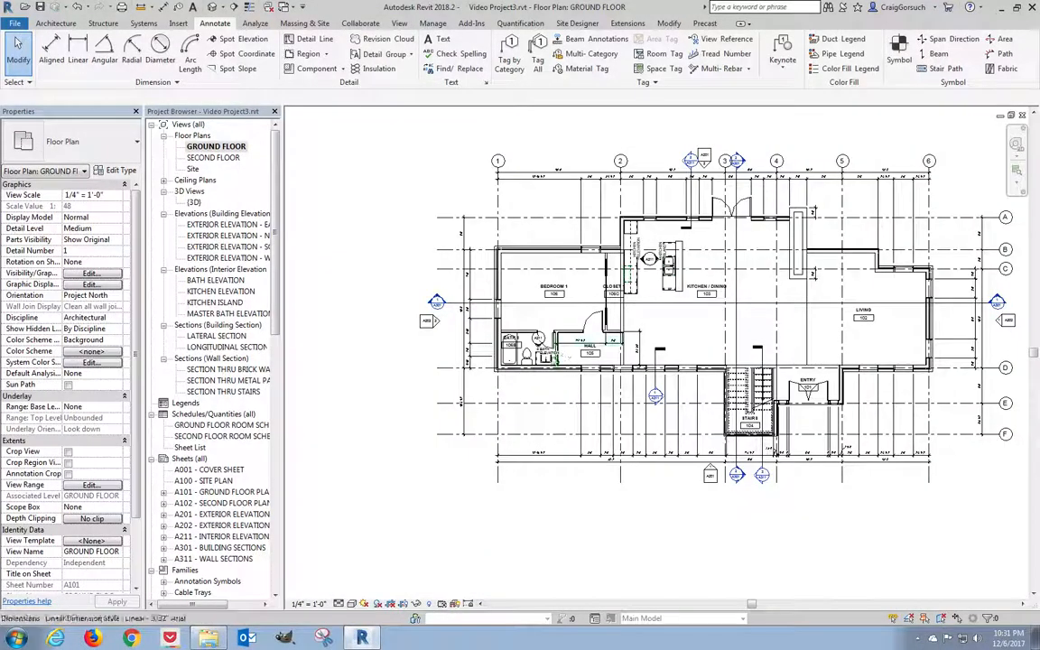
scroll(531, 341, up, 4)
scroll(529, 354, up, 2)
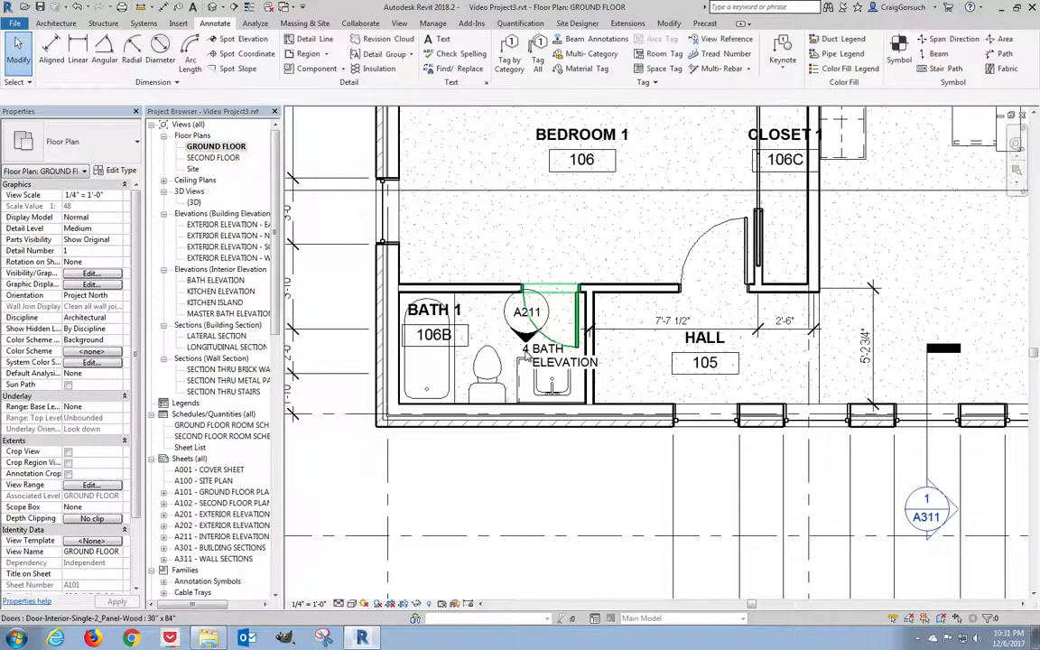
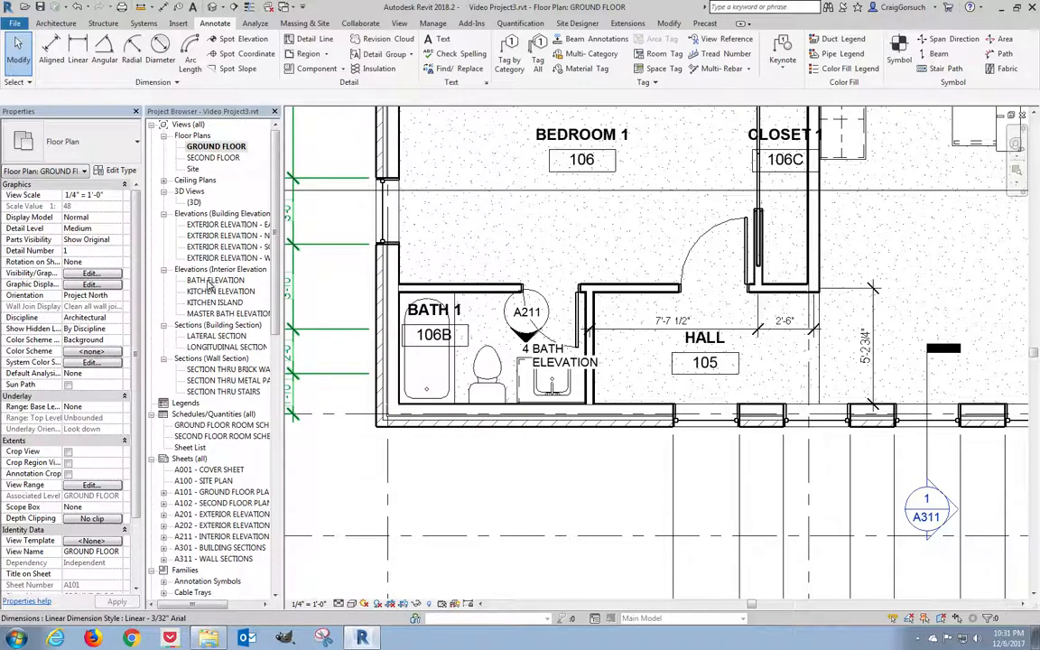
- Return to sheet A211 and swap the viewports so BATH ELEVATION sits above MASTER BATH ELEVATION
double_click(209, 536)
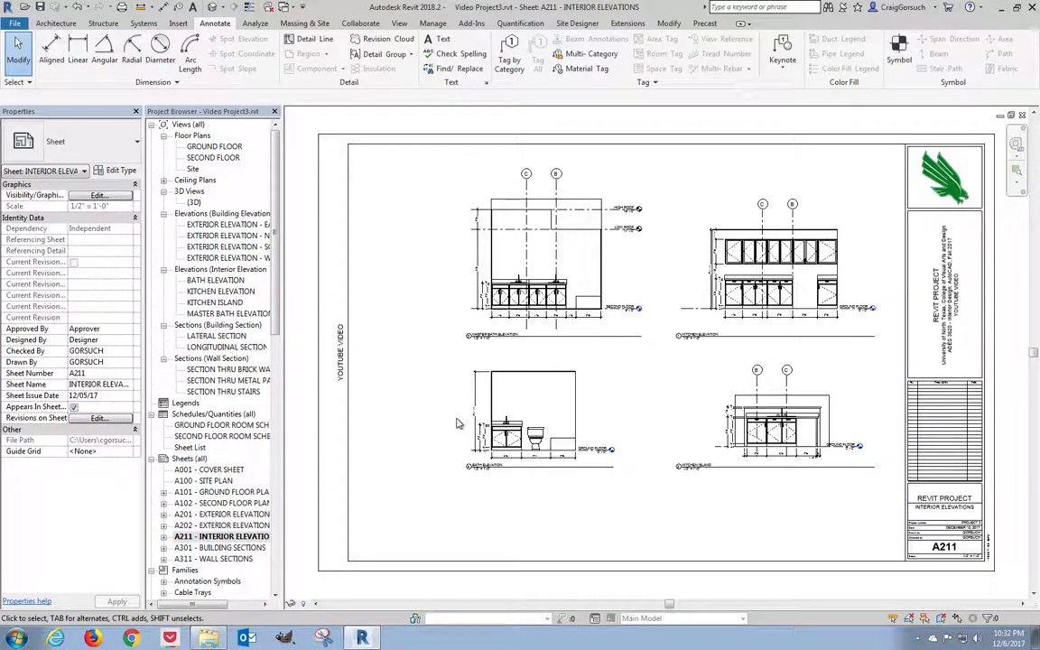
click(479, 384)
drag(478, 383, 322, 208)
drag(530, 268, 526, 412)
drag(394, 252, 546, 252)
scroll(442, 304, up, 2)
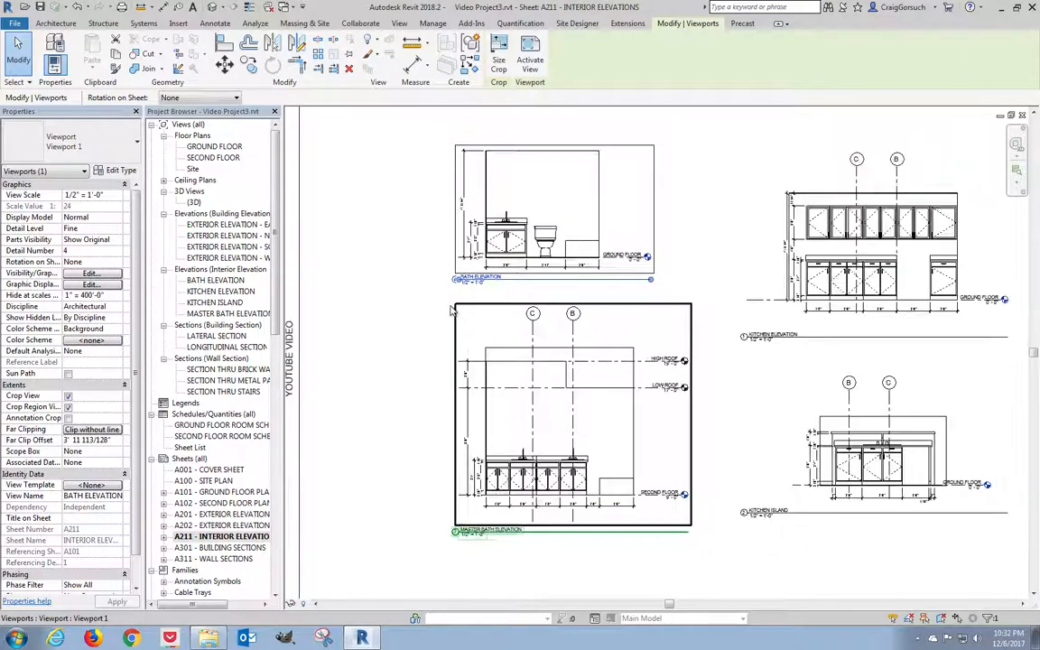
- Try to renumber the BATH ELEVATION detail as 3 while that number belongs to MASTER BATH ELEVATION
scroll(449, 305, up, 4)
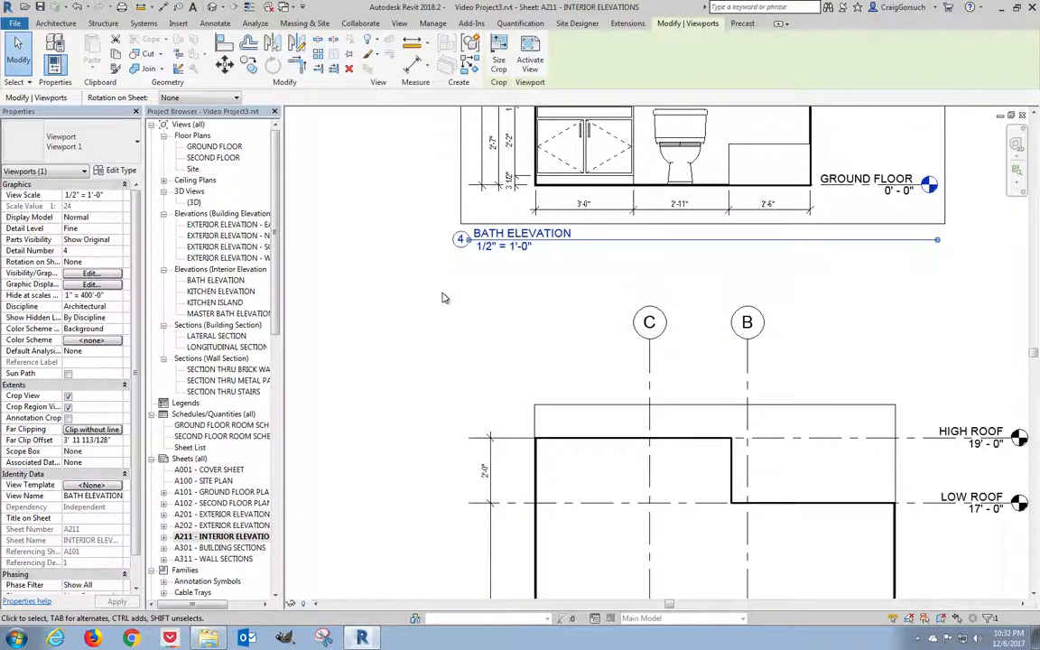
click(460, 240)
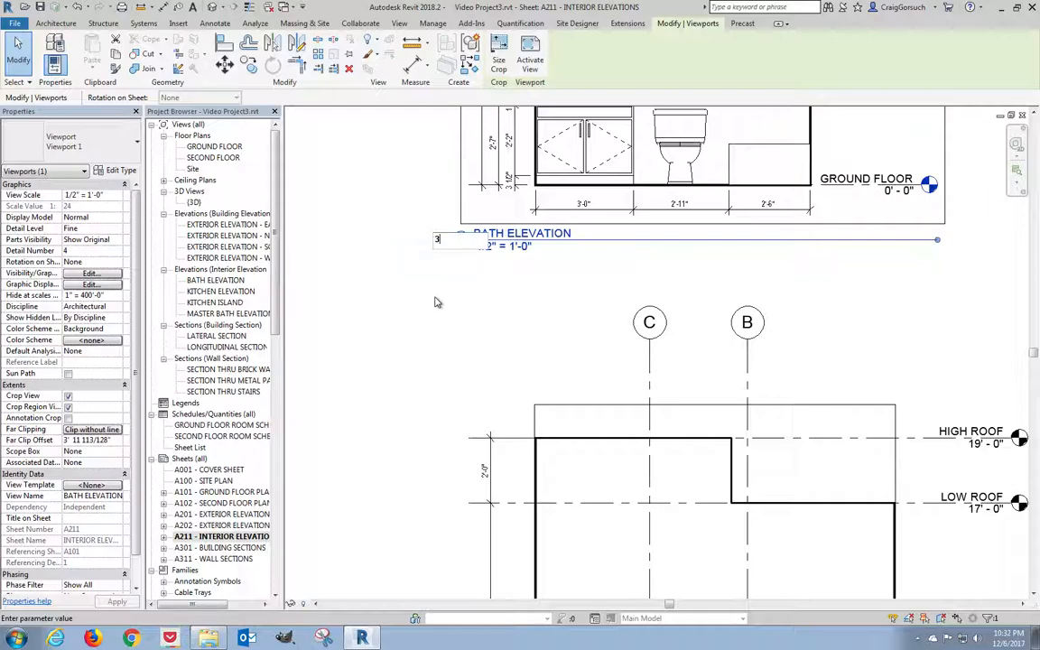
key(Return)
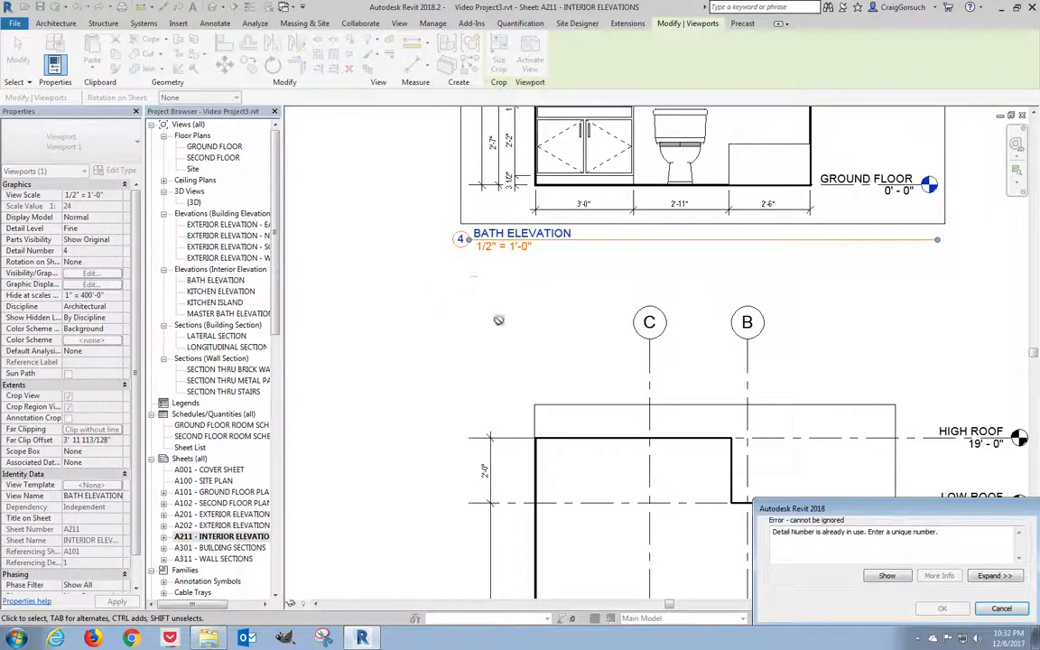
click(1001, 608)
- Set the MASTER BATH ELEVATION detail number temporarily to 34
middle_drag(633, 415, 601, 102)
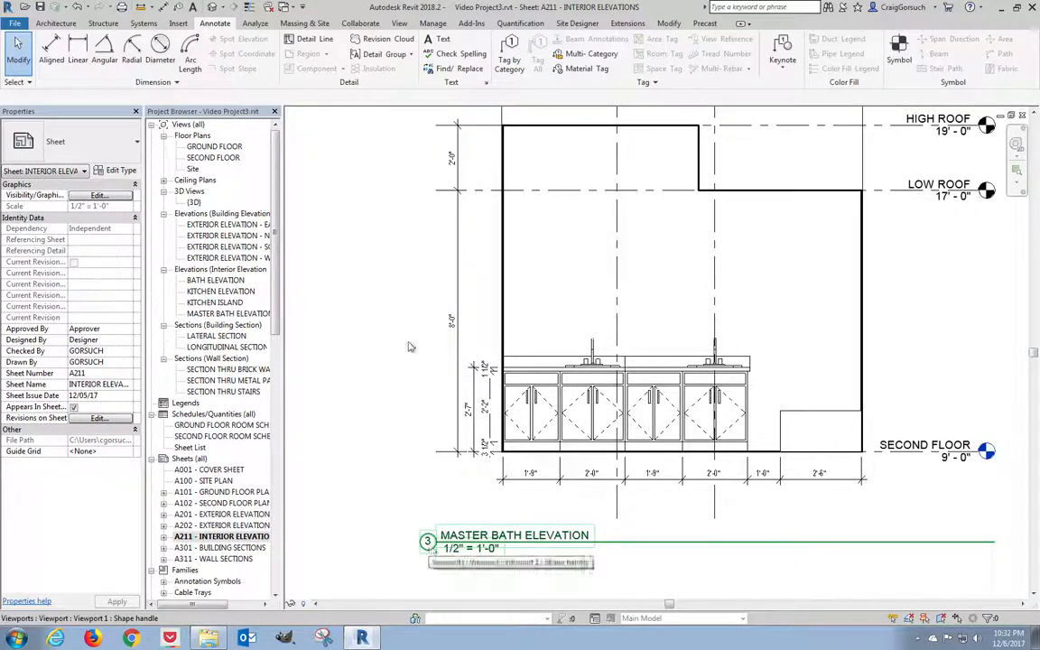
click(422, 550)
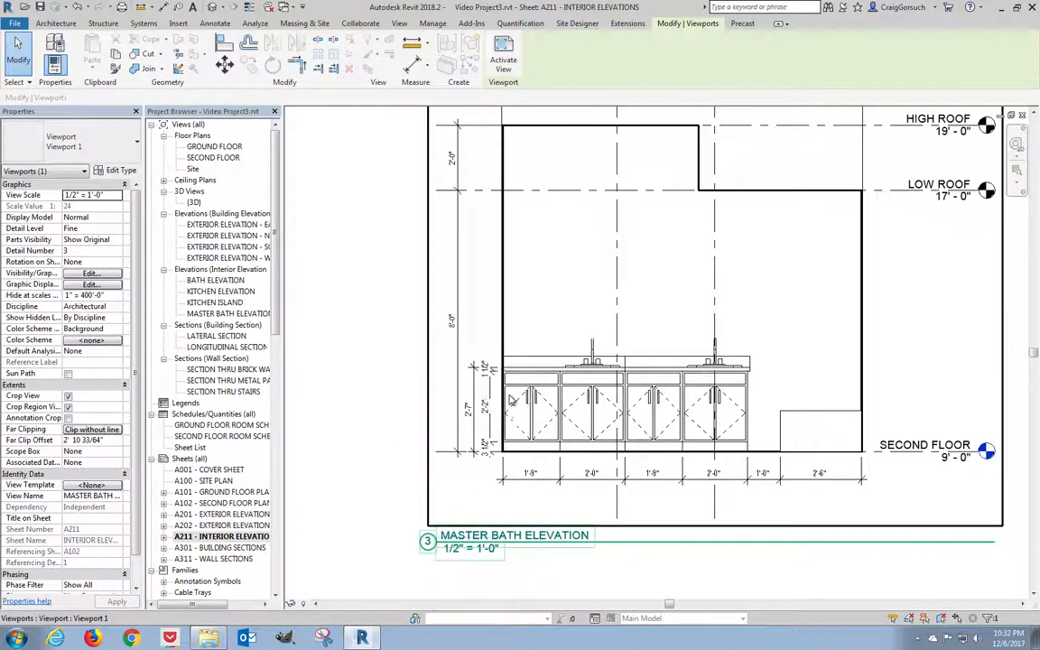
click(420, 542)
text(3)
click(375, 570)
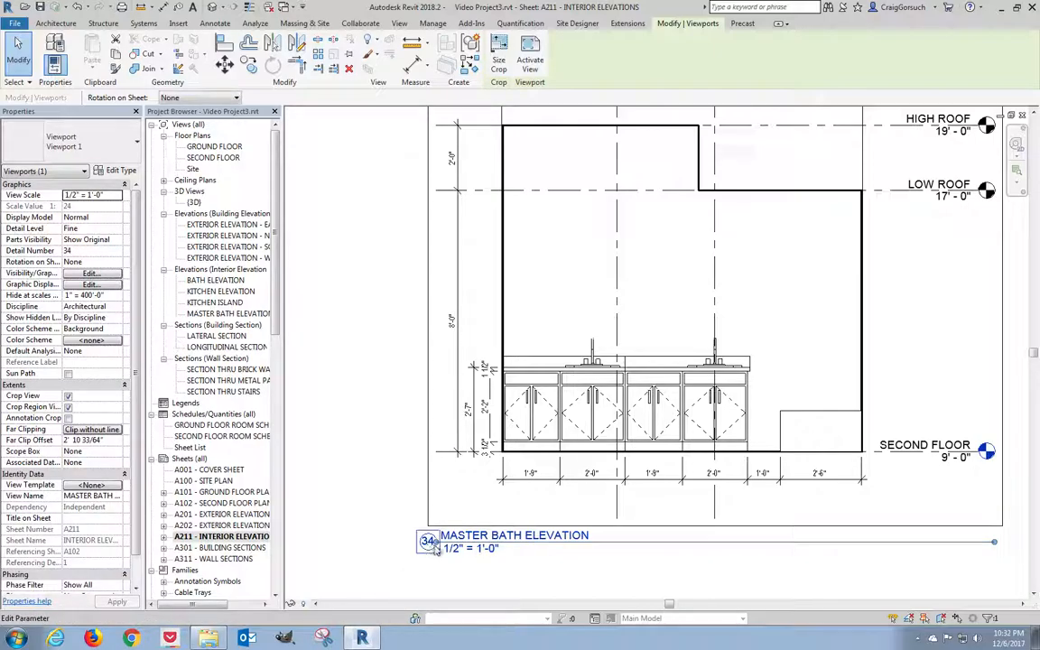
- Set the BATH ELEVATION detail number to 3 in its view title
scroll(375, 170, up, 5)
click(489, 183)
click(453, 277)
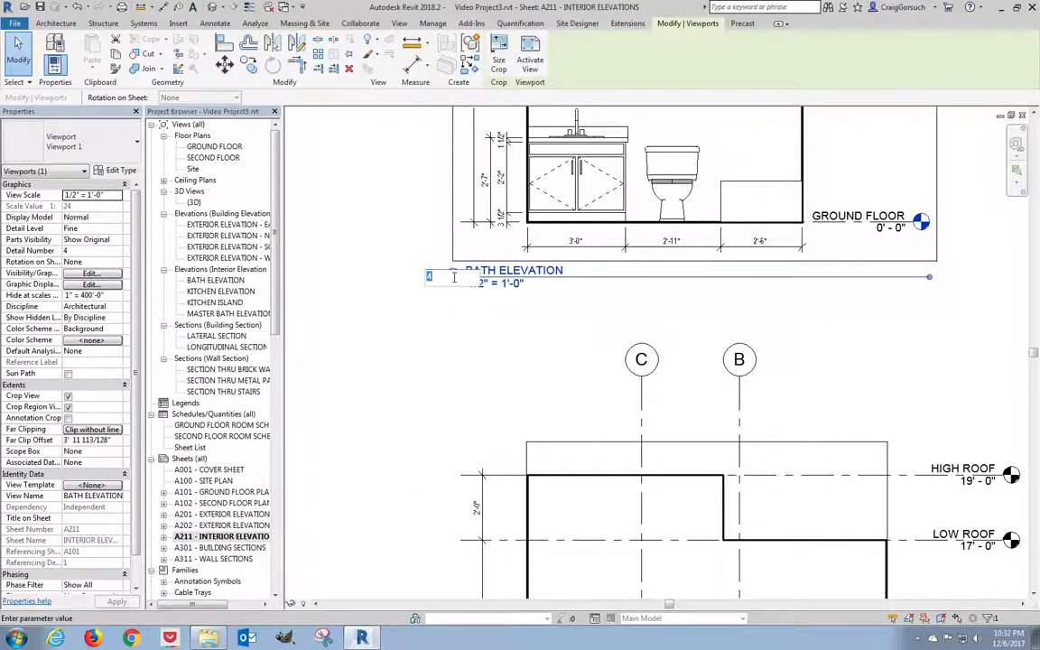
text(3)
key(Return)
scroll(390, 133, down, 5)
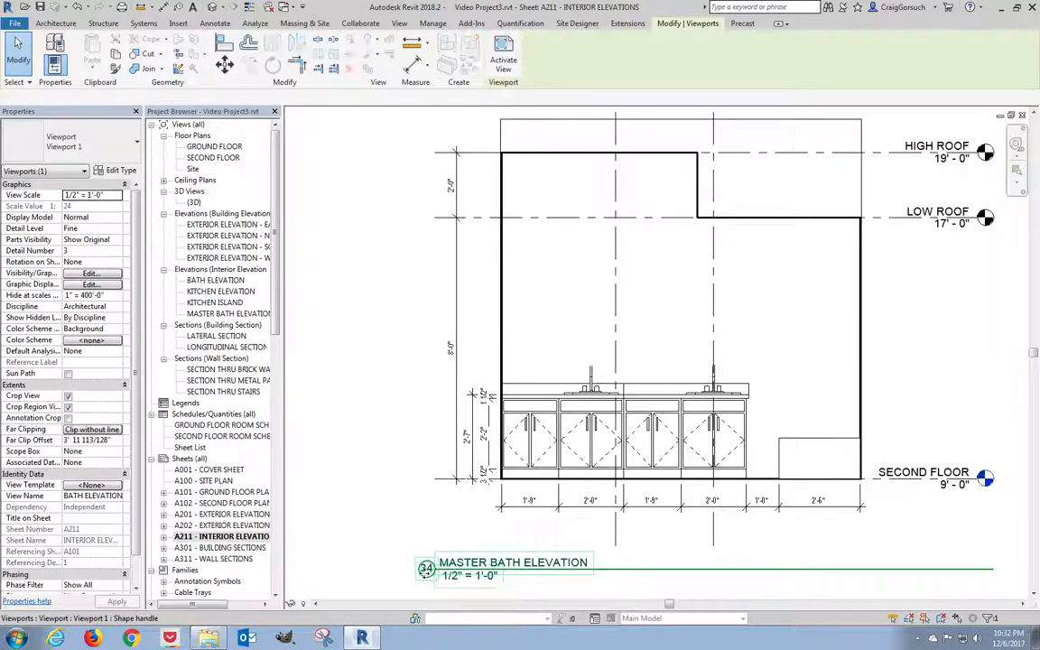
- Set the MASTER BATH ELEVATION detail number to 4 in its view title
click(430, 576)
click(425, 569)
click(424, 569)
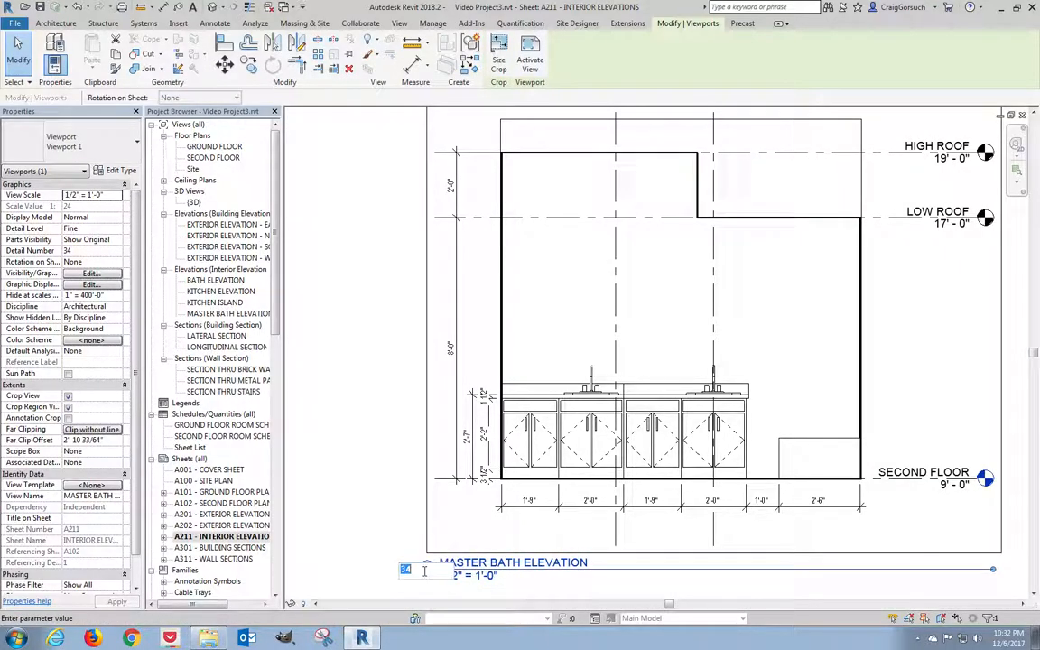
text(4)
click(361, 469)
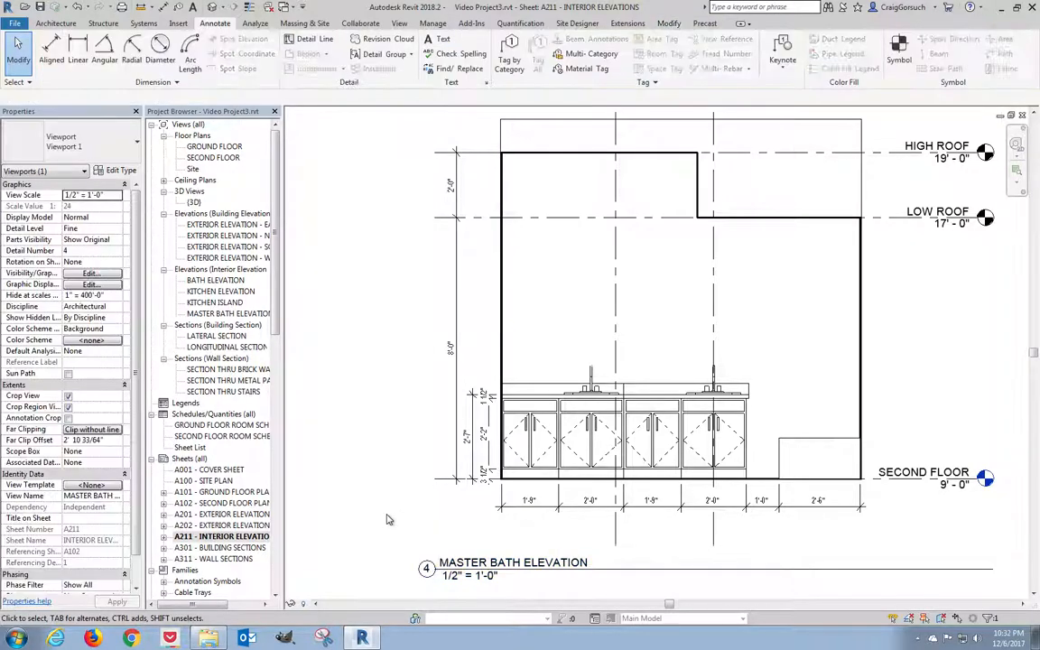
- Check the BATH 1 elevation marker's detail number on the GROUND FLOOR plan and return to sheet A211
middle_drag(394, 166, 441, 596)
double_click(214, 146)
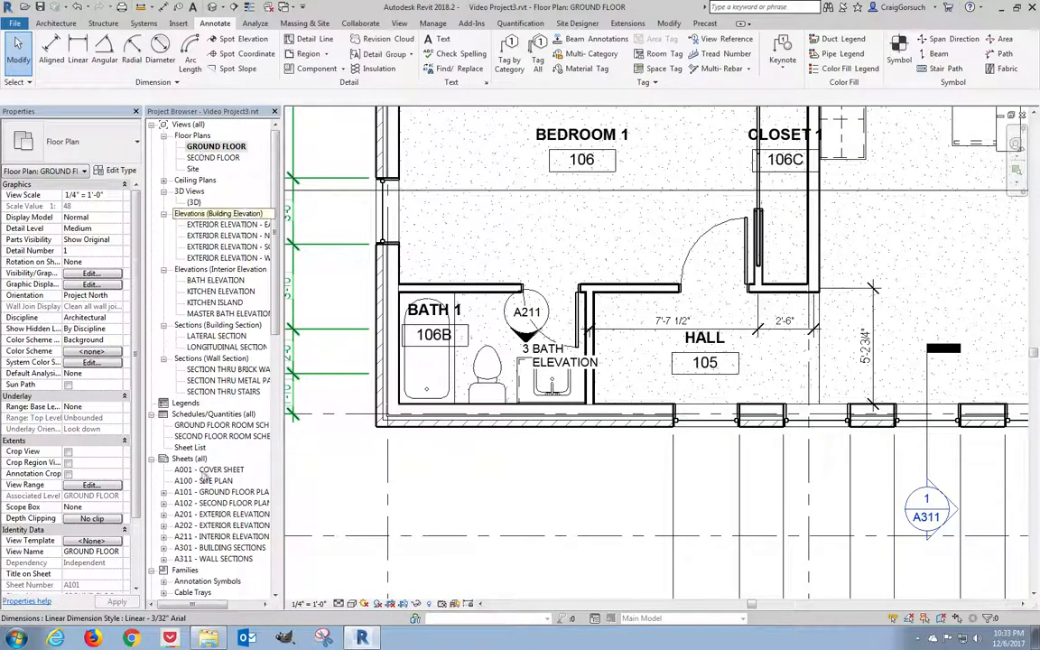
double_click(217, 536)
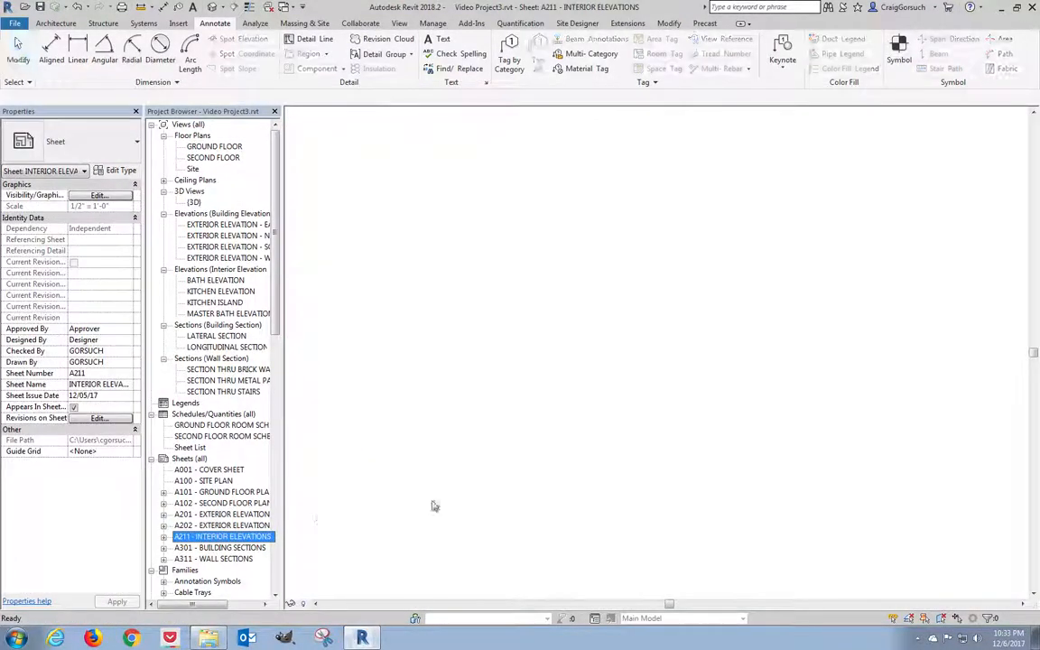
scroll(415, 426, up, 2)
scroll(401, 398, down, 2)
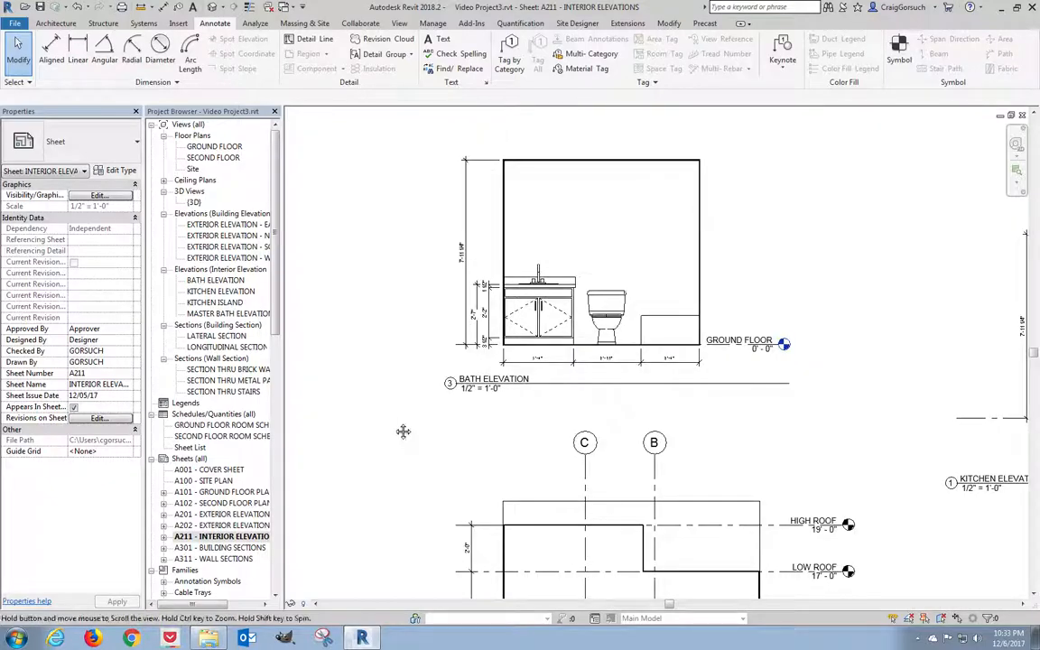
middle_drag(401, 431, 419, 359)
- Undo the detail renumbering and the swap of the BATH ELEVATION and MASTER BATH ELEVATION viewports
click(79, 7)
click(79, 7)
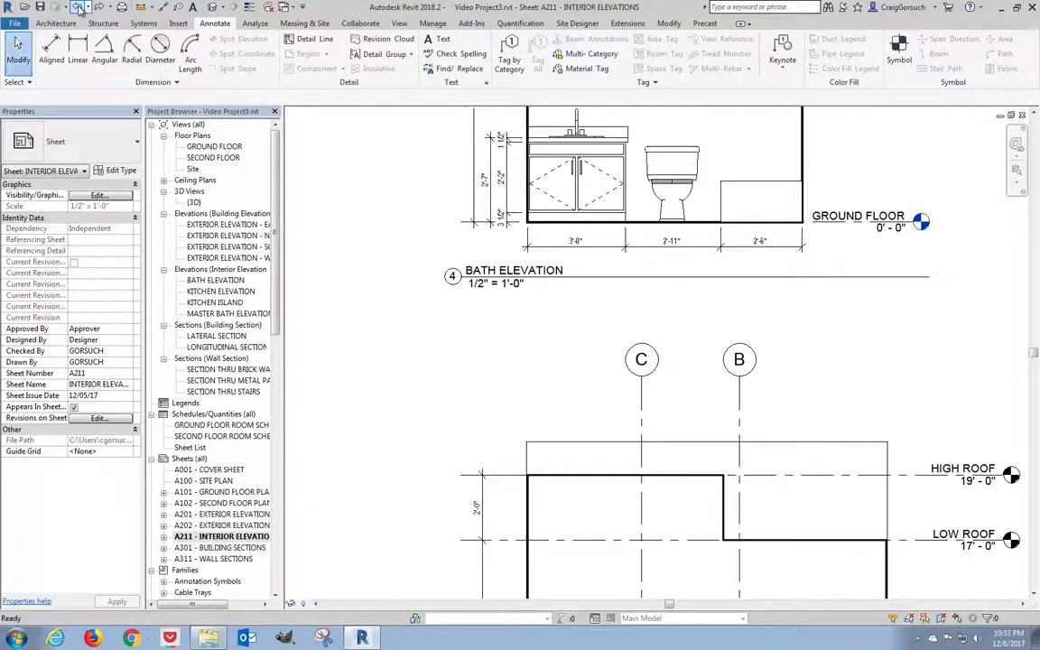
click(79, 7)
click(78, 7)
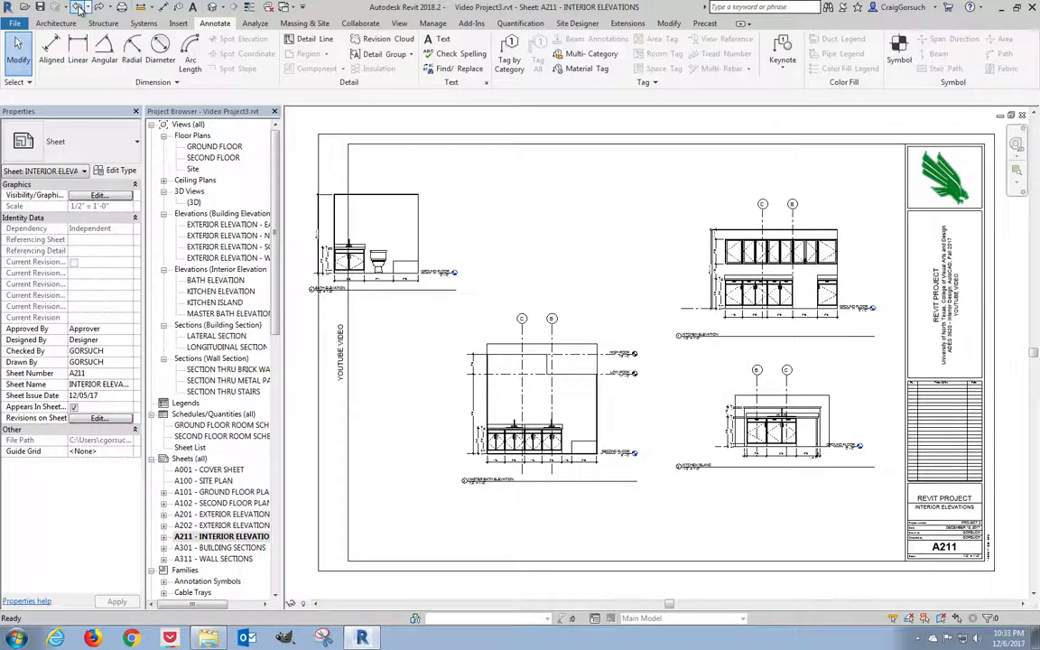
click(79, 7)
click(78, 7)
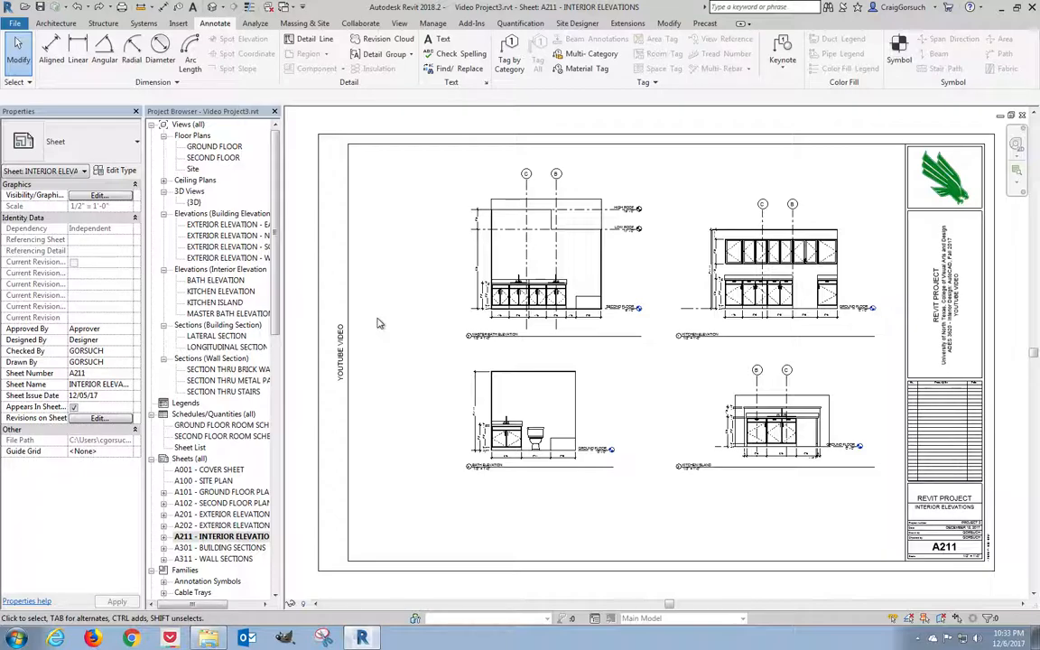
- Open sheet A100 - SITE PLAN, followed by sheet A001 - COVER SHEET
double_click(206, 481)
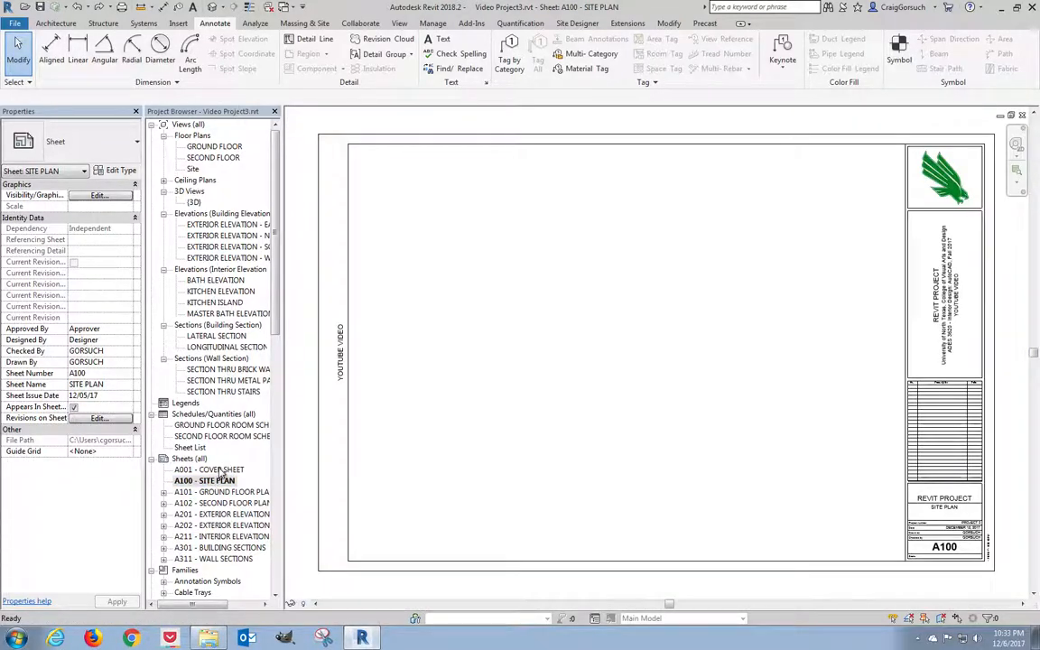
double_click(218, 471)
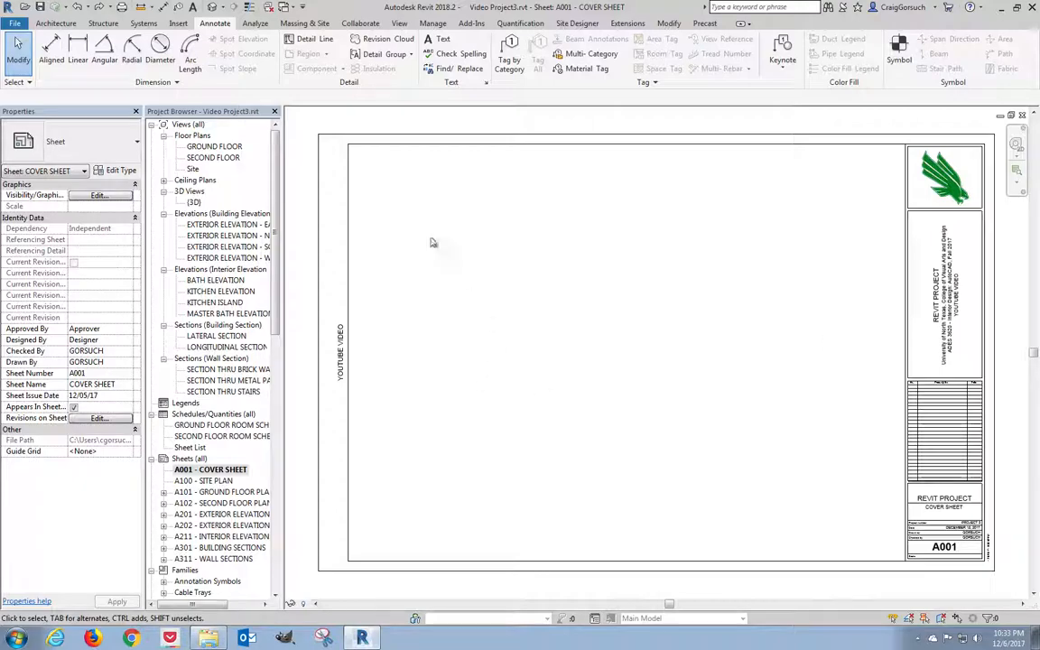